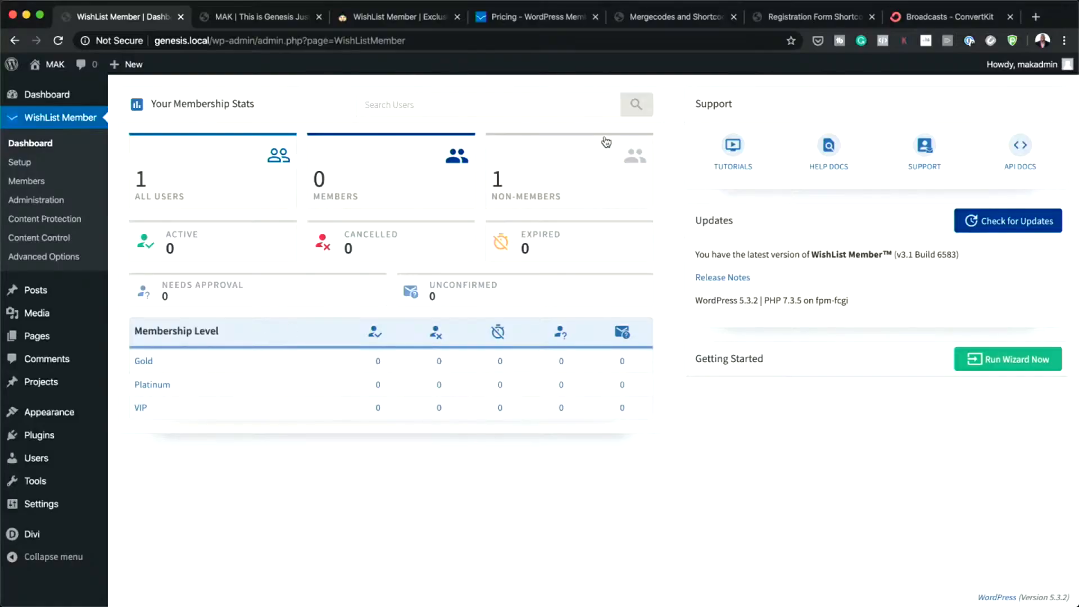
# In a new tab, search Google for 'memberpress' and open the MemberPress pricing plans.
pyautogui.click(1036, 17)
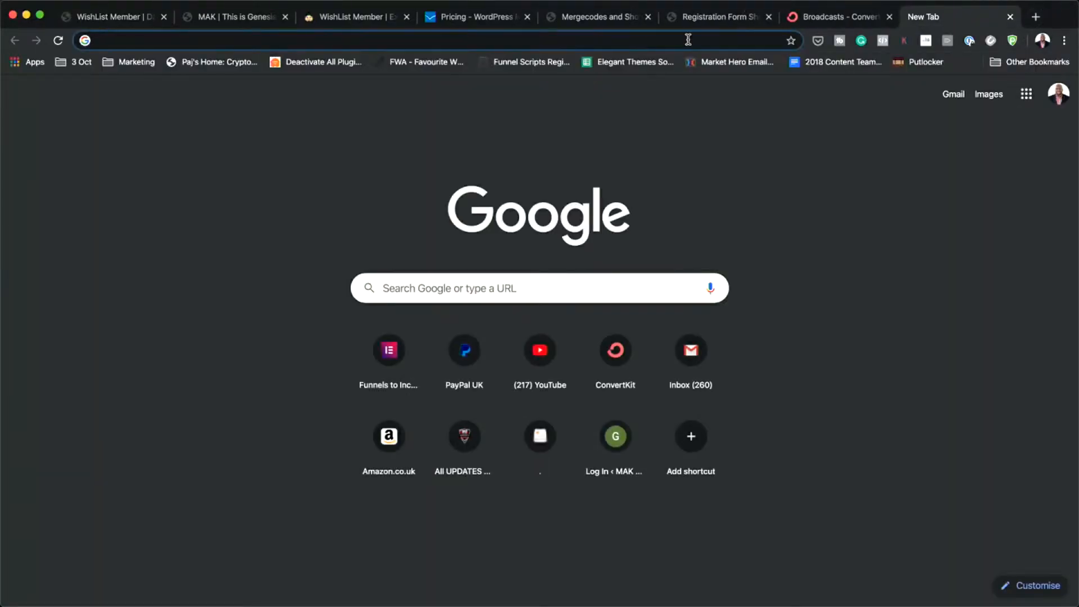
pyautogui.write('mem')
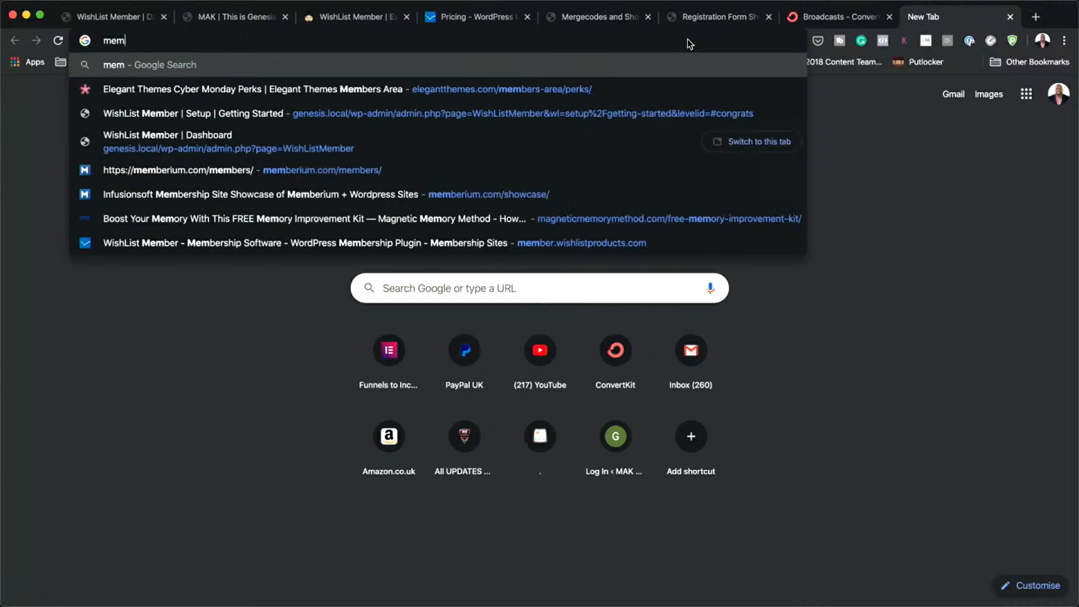
pyautogui.write('berpress')
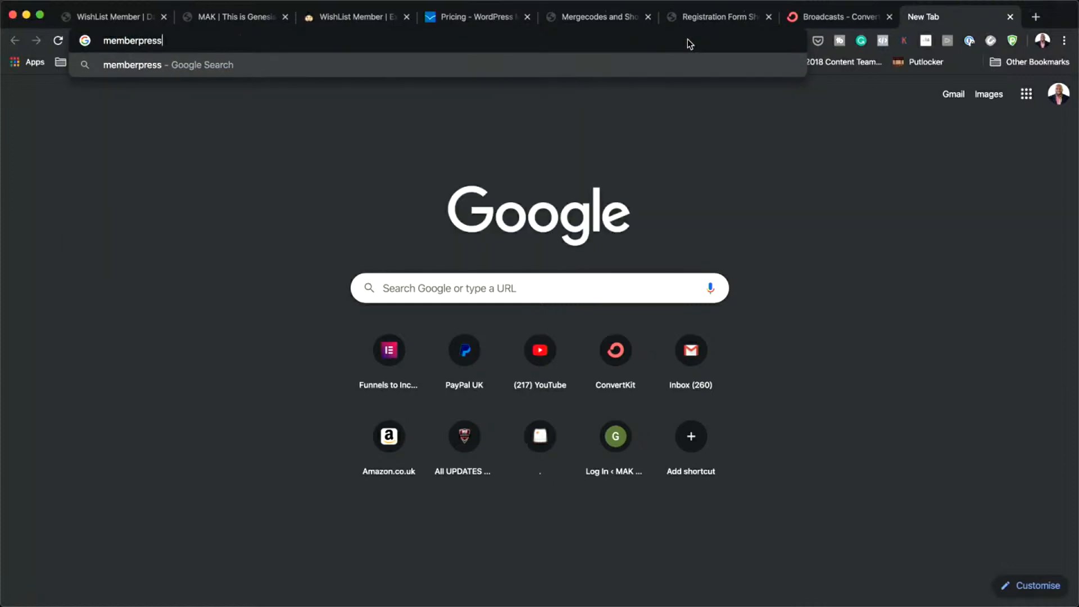
pyautogui.press('Return')
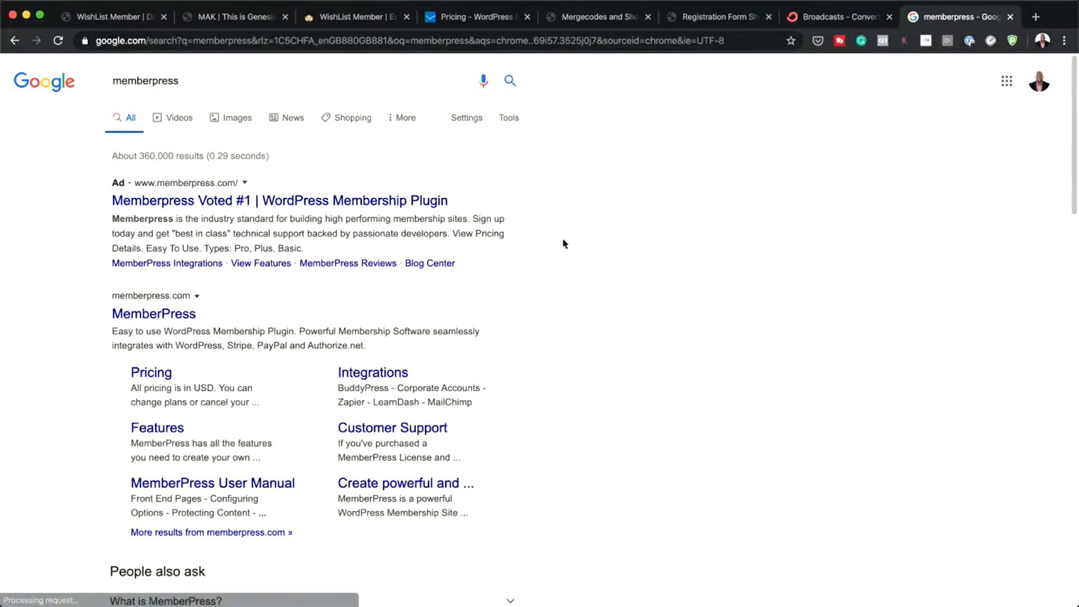
pyautogui.click(160, 313)
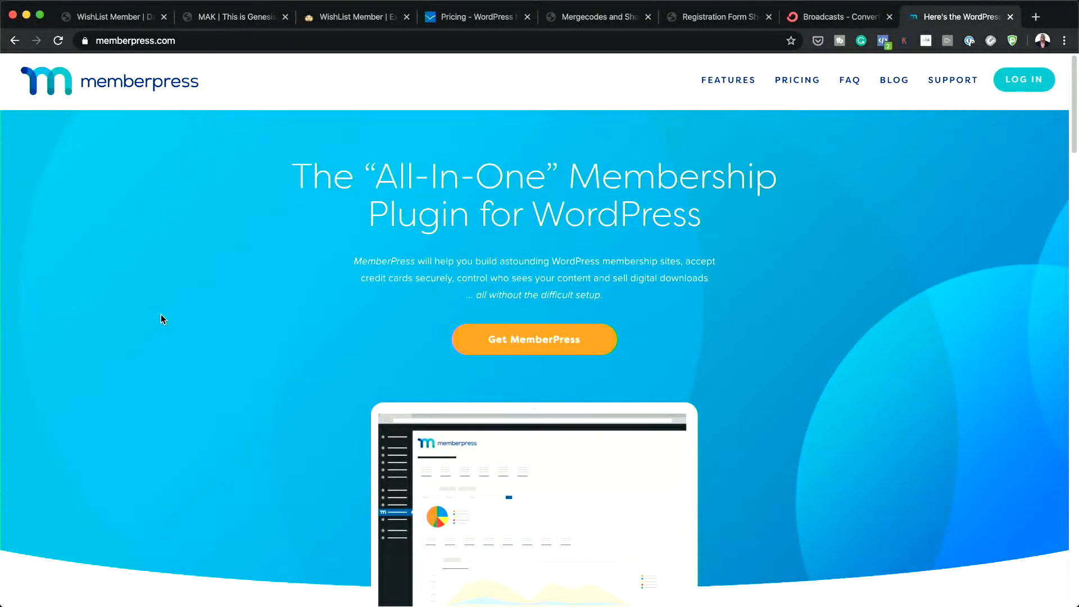
pyautogui.click(804, 79)
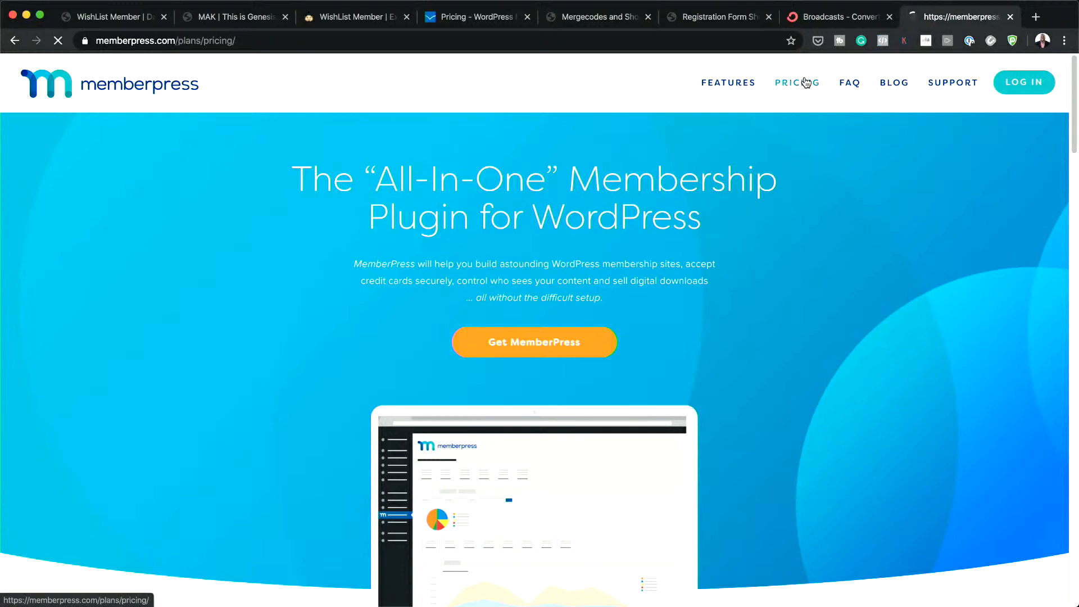
pyautogui.scroll(-3, 85, 451)
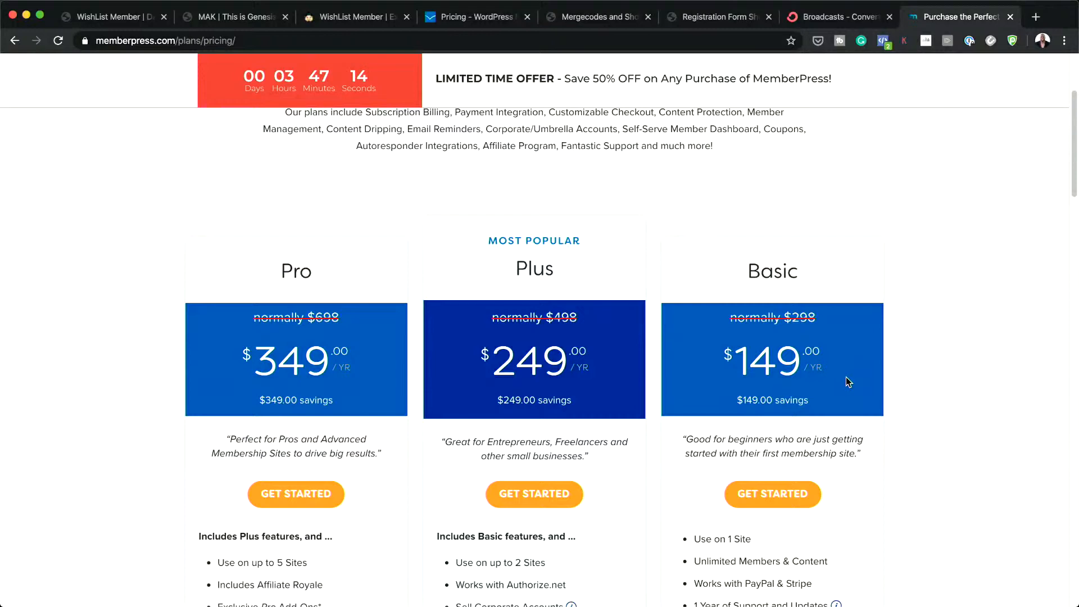
pyautogui.scroll(-1, 845, 506)
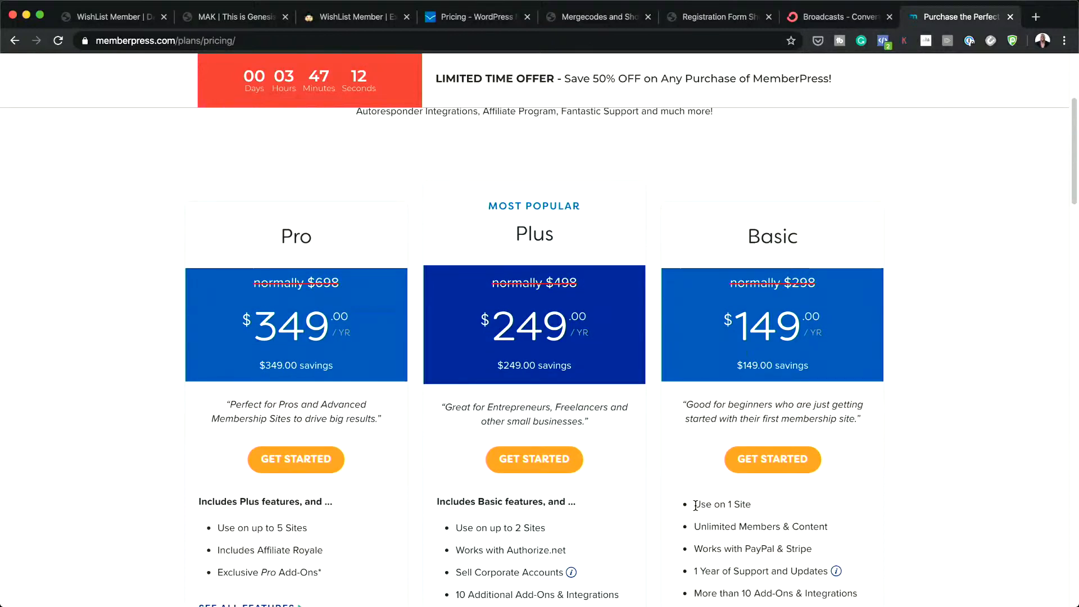
pyautogui.moveTo(695, 505); pyautogui.dragTo(768, 510)
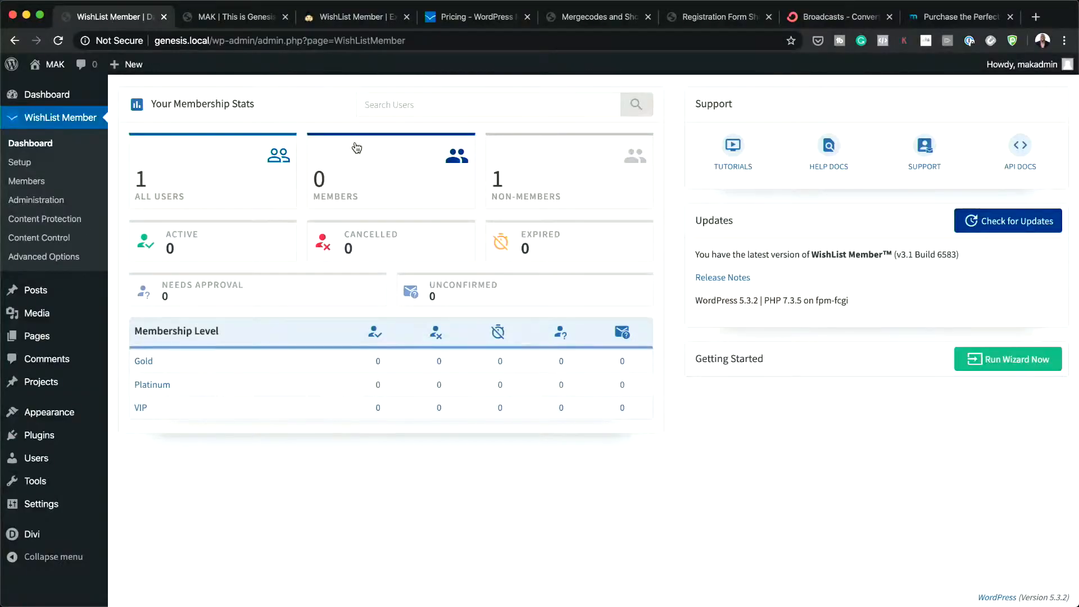
pyautogui.moveTo(1075, 603)
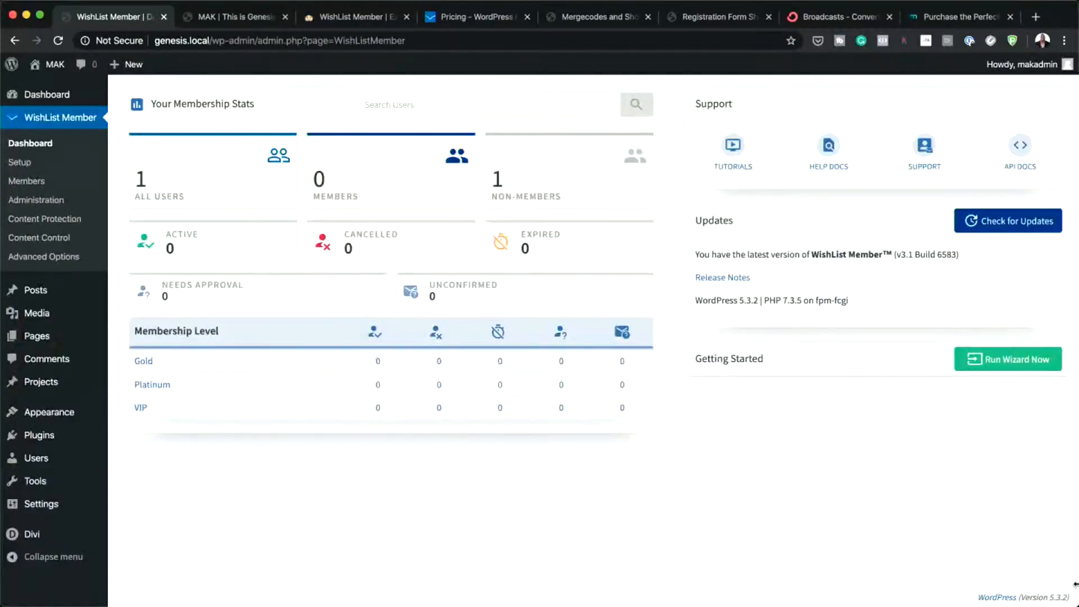
# Add a new membership level named FREE from the Setup page.
pyautogui.click(18, 167)
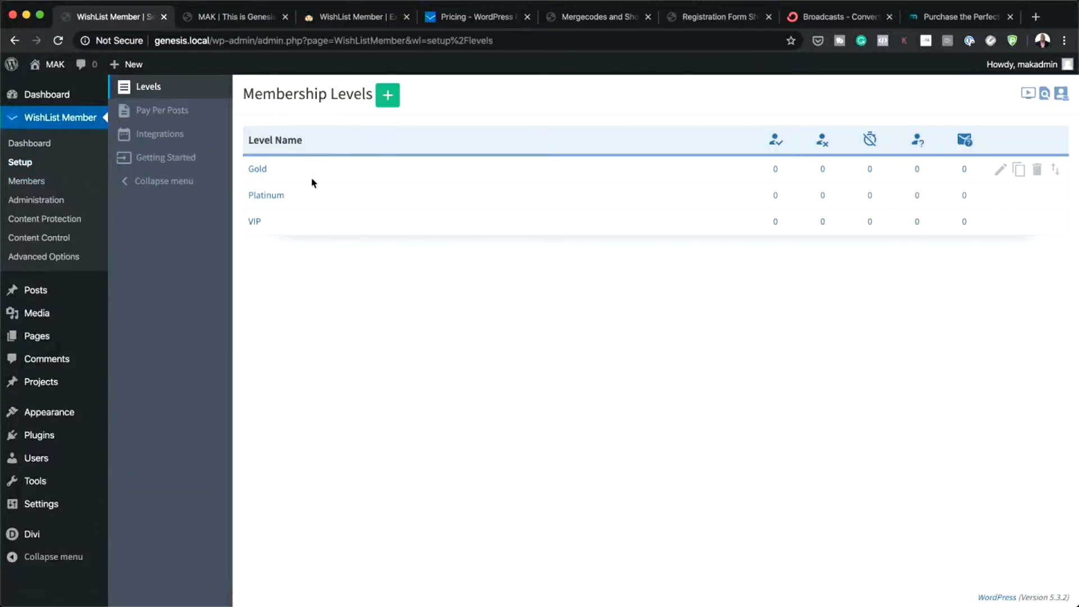
pyautogui.click(391, 101)
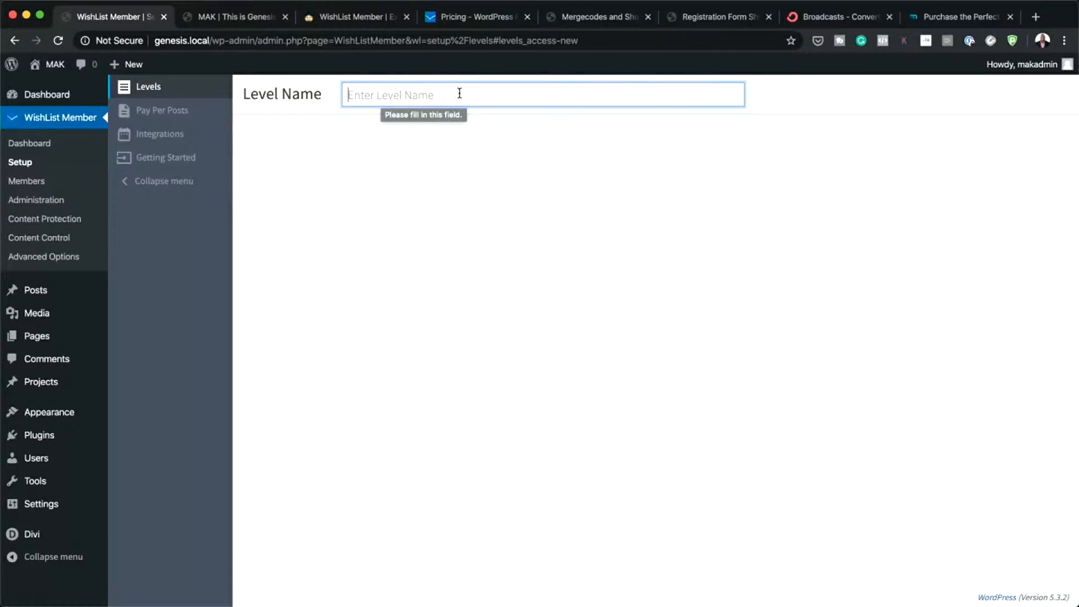
pyautogui.write('FREE')
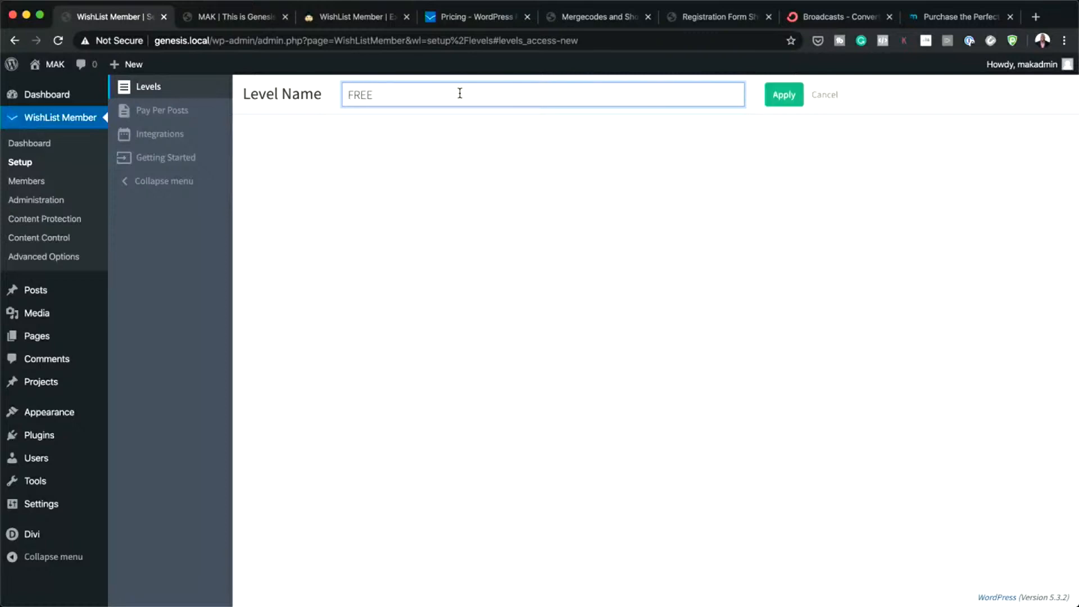
pyautogui.click(775, 95)
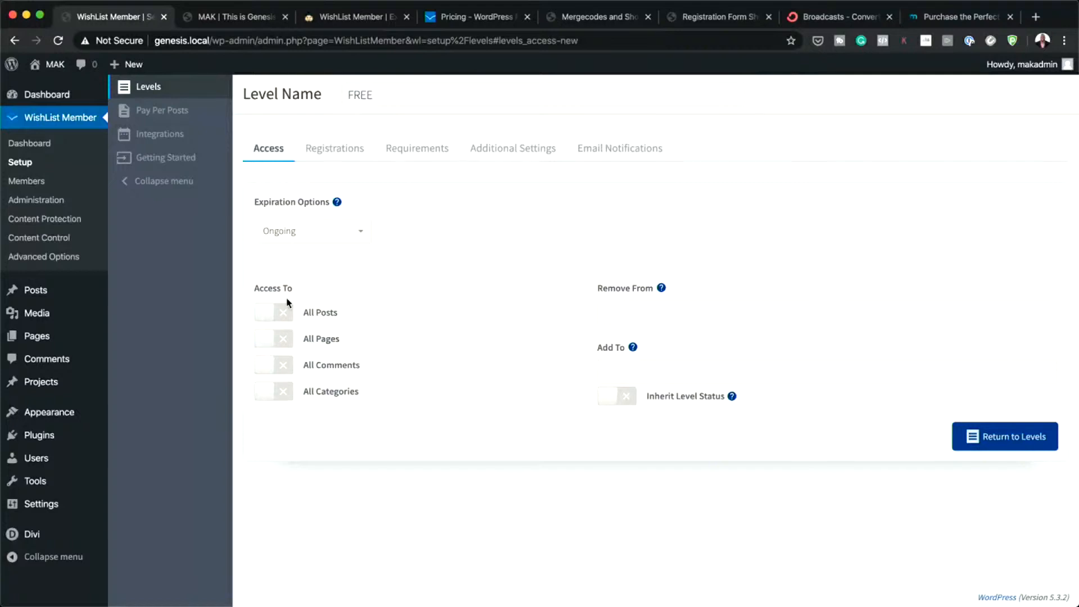
# Give the FREE level All Posts access and a Fixed Term expiration of 7 days.
pyautogui.click(287, 314)
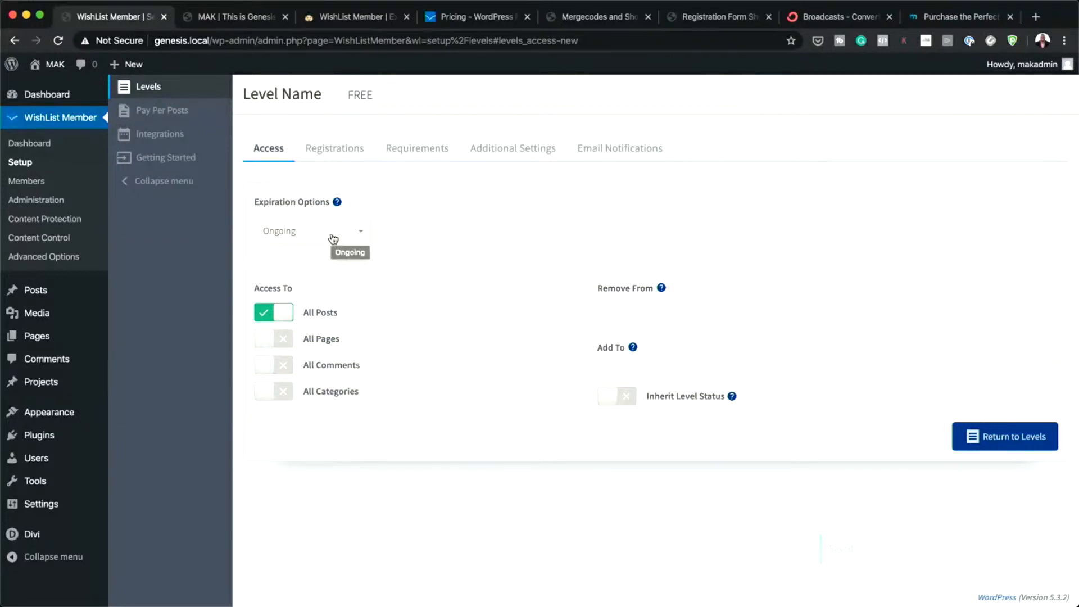
pyautogui.click(350, 236)
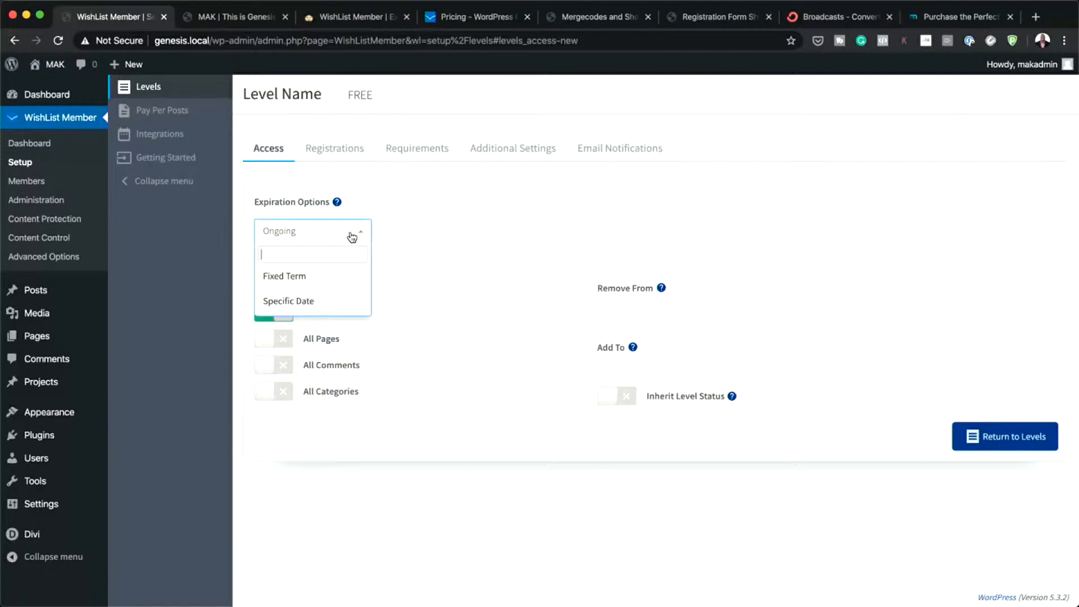
pyautogui.click(324, 279)
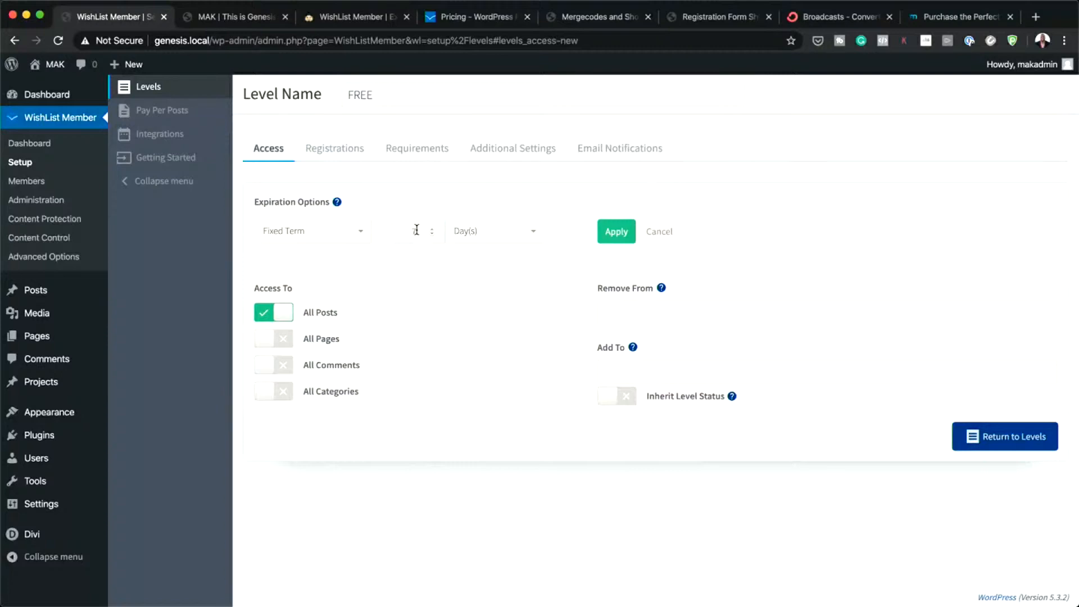
pyautogui.moveTo(416, 229); pyautogui.dragTo(408, 234)
pyautogui.click(403, 254)
pyautogui.click(615, 235)
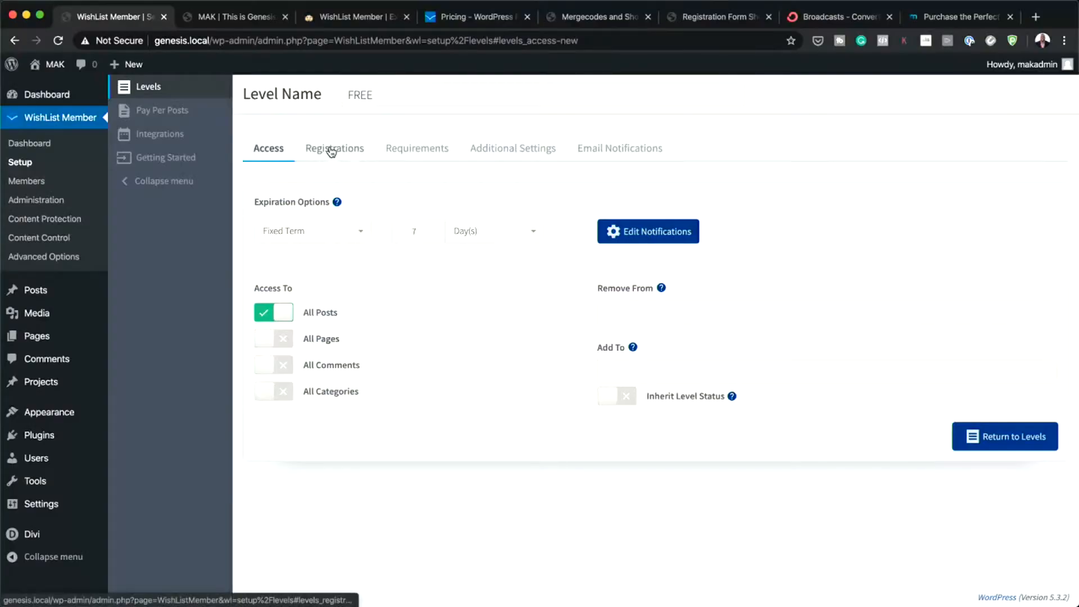
# Enable Custom Registration Form for the FREE level and create a new form named FREE.
pyautogui.click(331, 150)
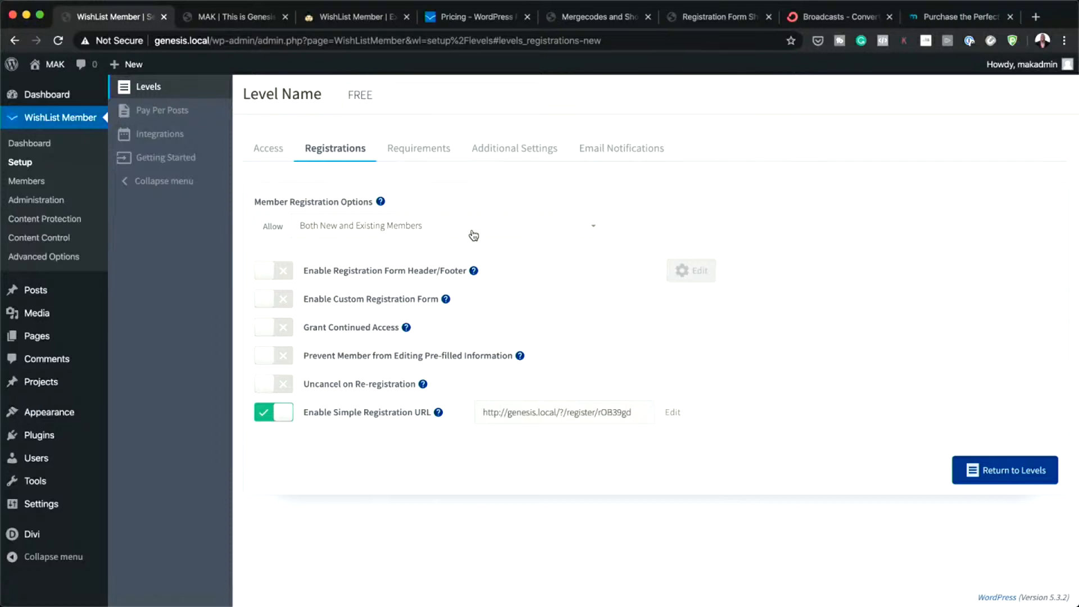
pyautogui.click(284, 298)
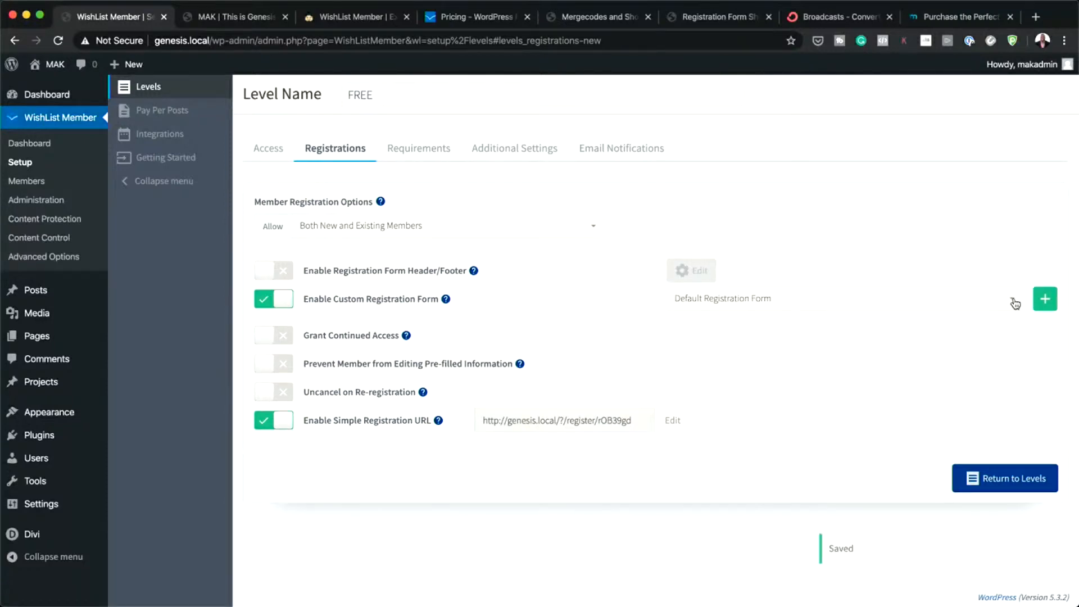
pyautogui.click(1045, 301)
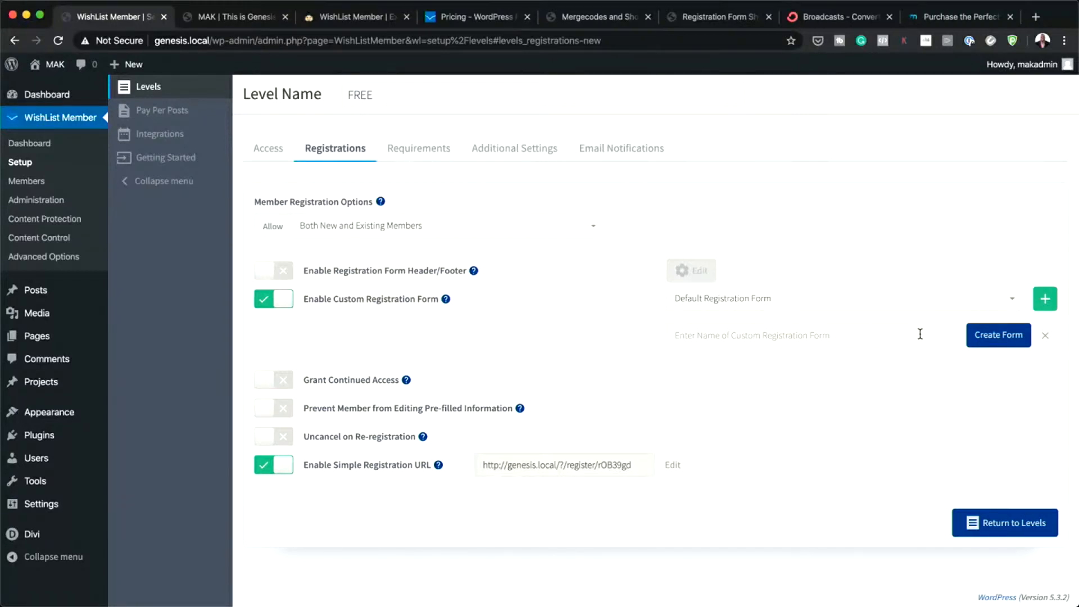
pyautogui.click(1014, 342)
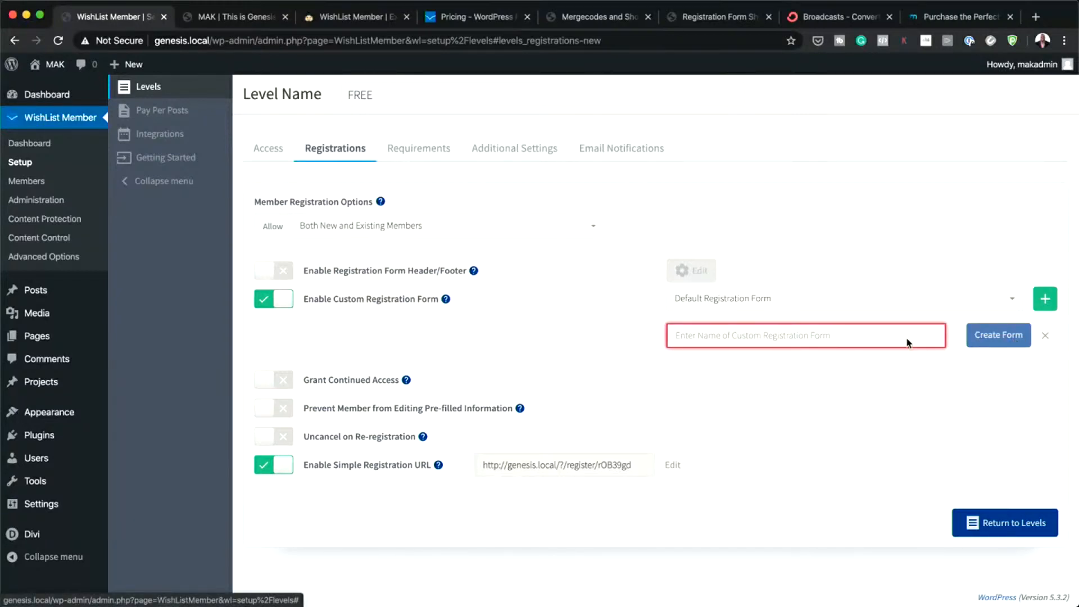
pyautogui.write('FREE')
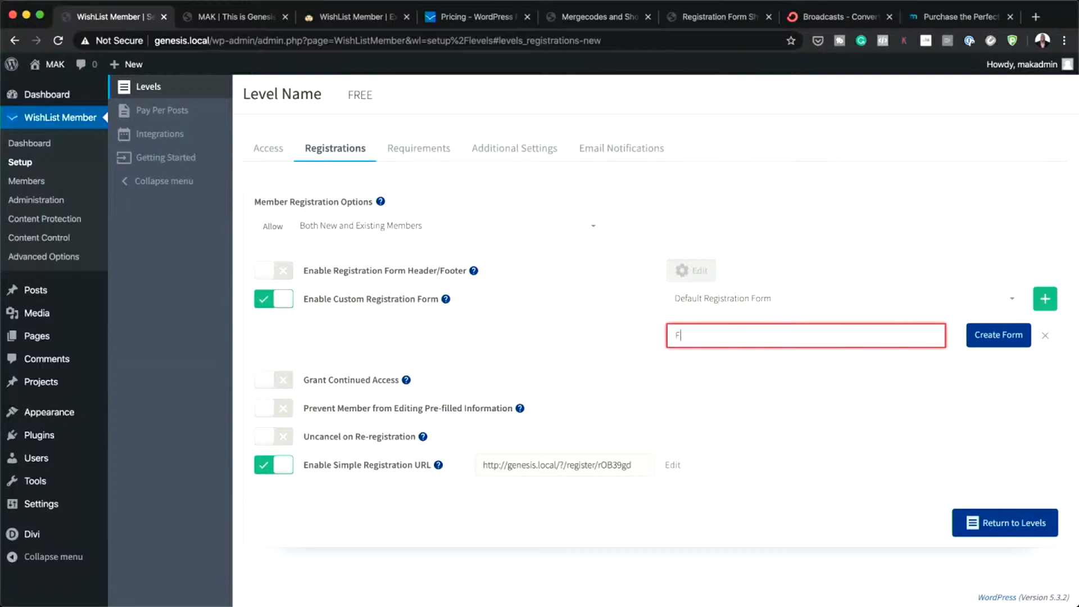
pyautogui.click(1019, 339)
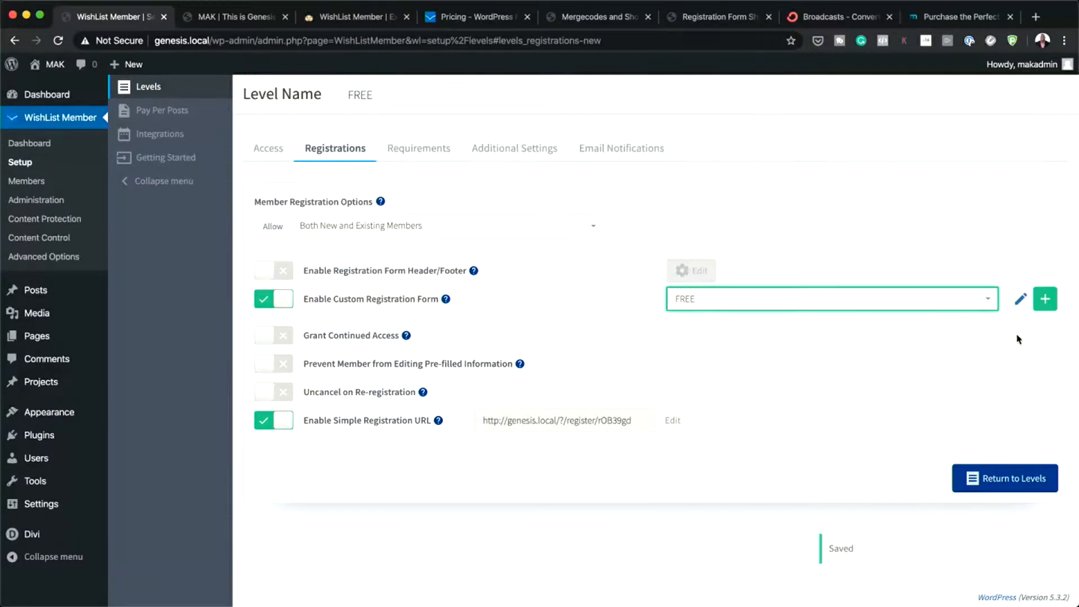
# Edit the FREE registration form and remove its Last Name field.
pyautogui.click(1020, 300)
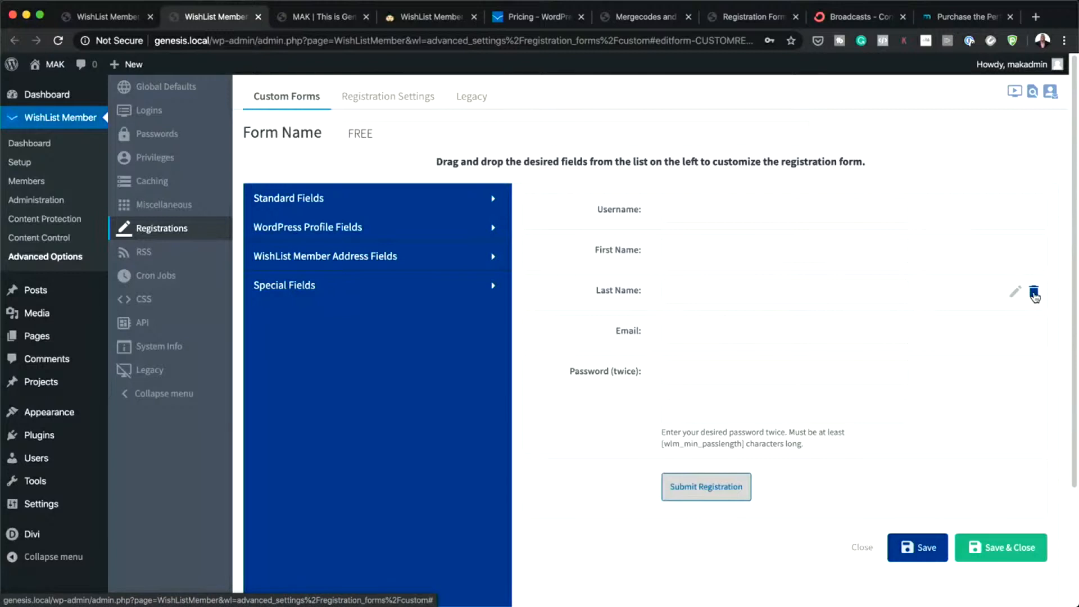
pyautogui.click(1033, 293)
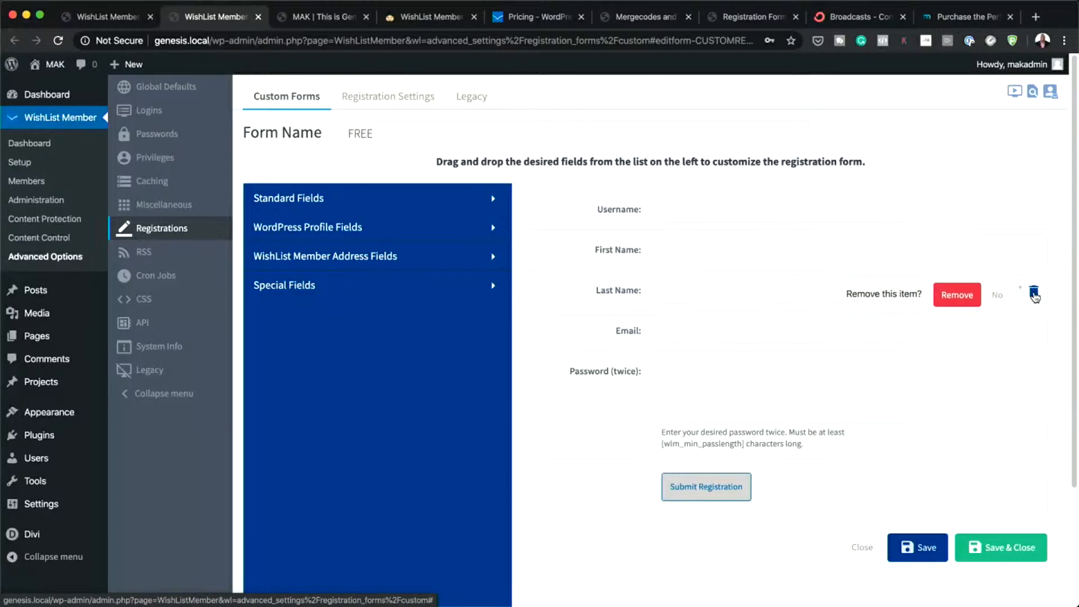
pyautogui.click(955, 296)
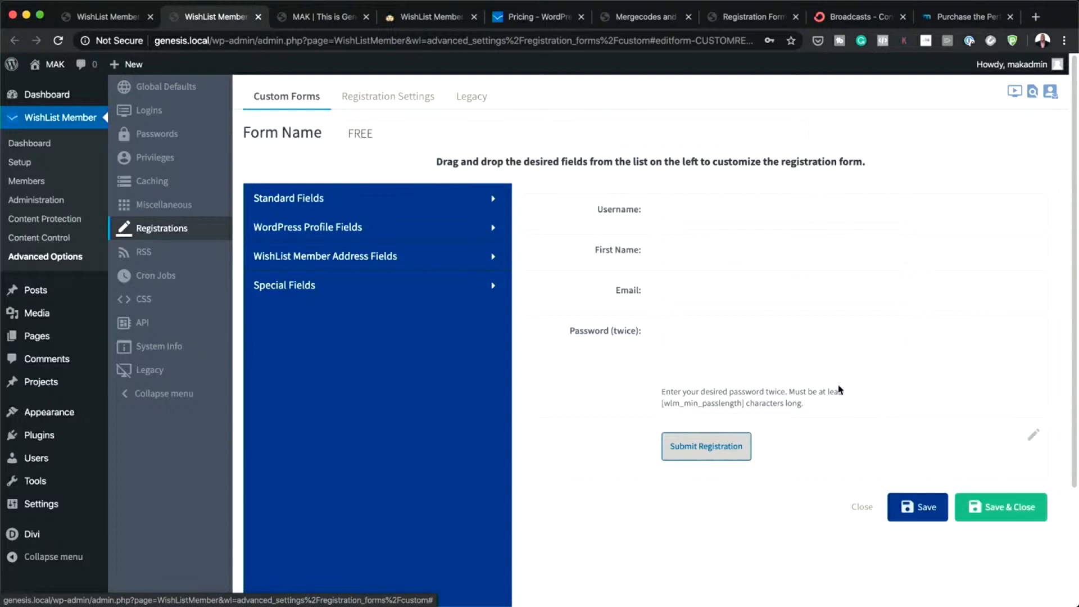
# Set the registration form style to WishList Member Styled and save it.
pyautogui.click(385, 99)
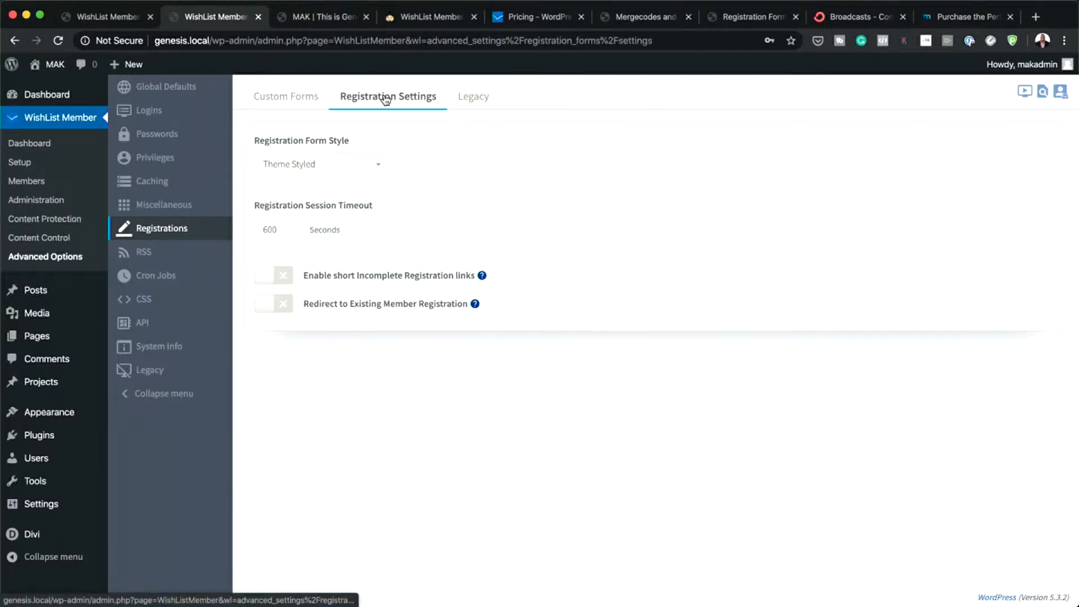
pyautogui.click(361, 171)
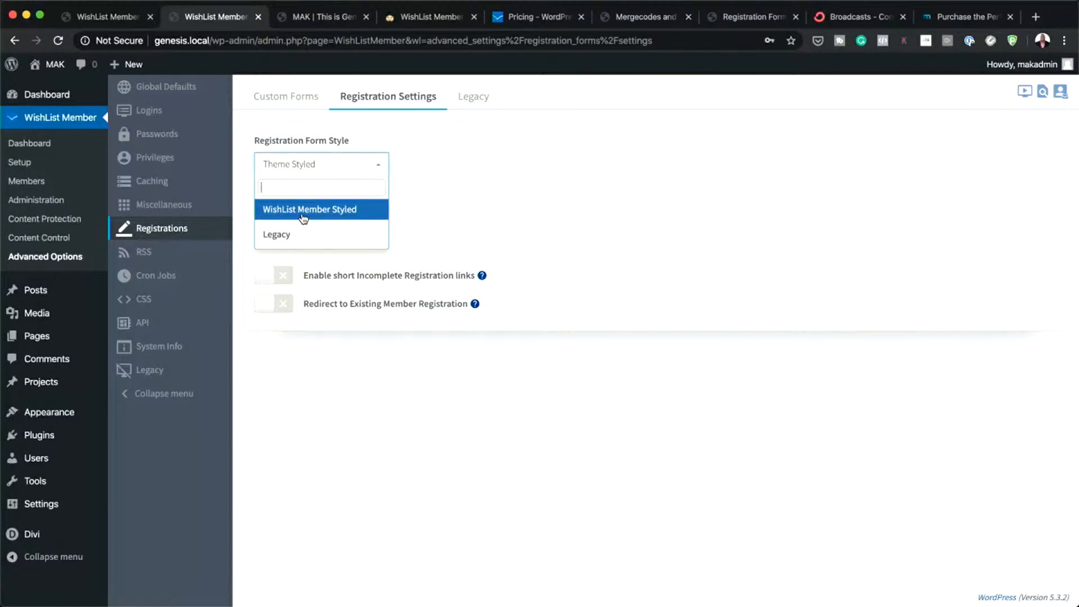
pyautogui.click(345, 216)
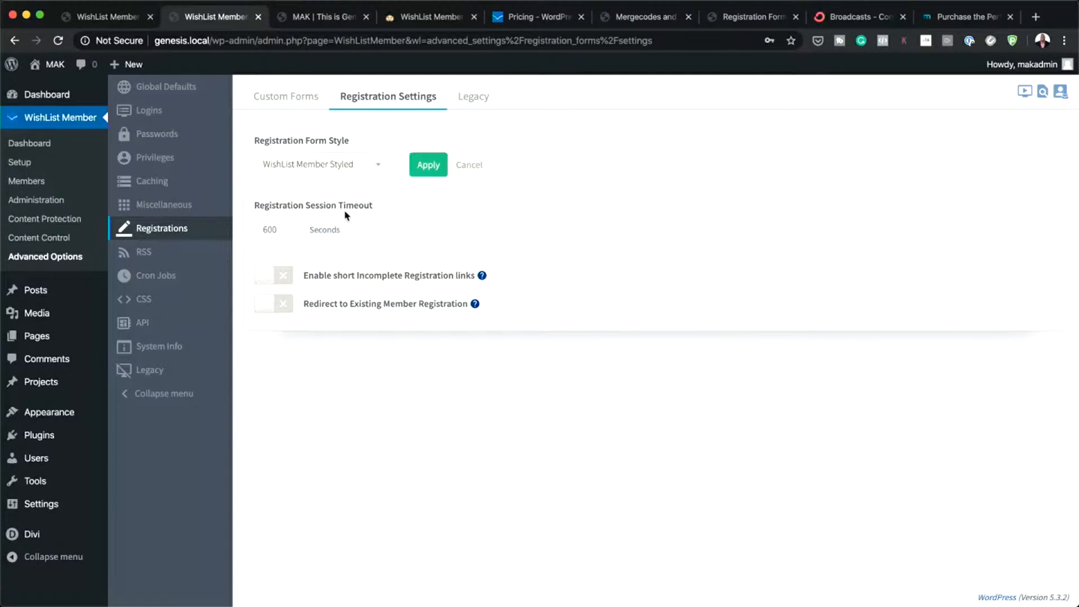
pyautogui.click(425, 165)
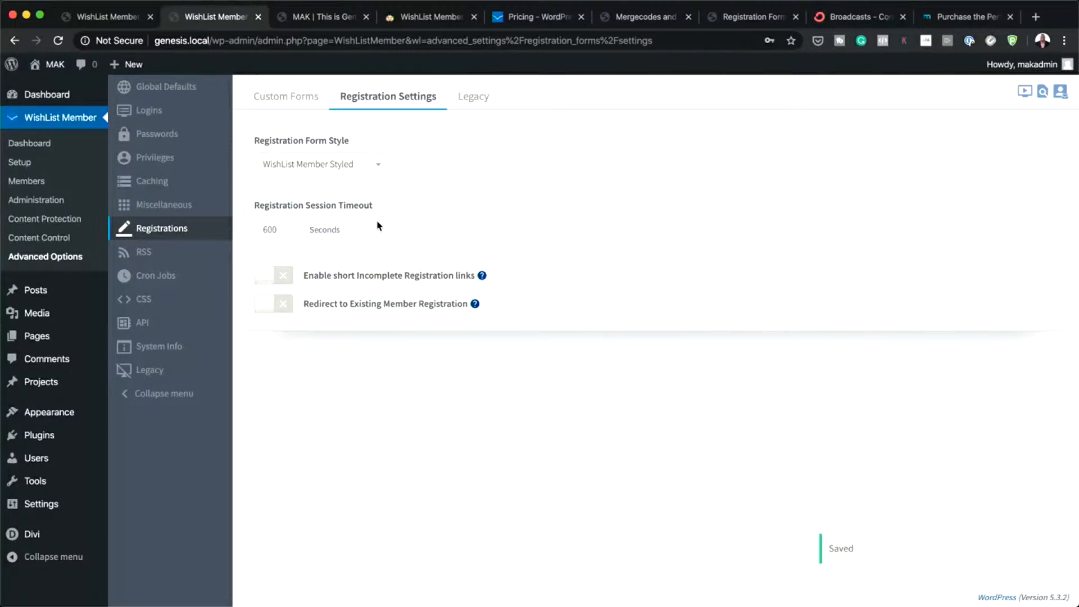
# Turn on redirect to existing member registration and short incomplete registration links, then view Legacy texts.
pyautogui.click(286, 308)
pyautogui.click(282, 280)
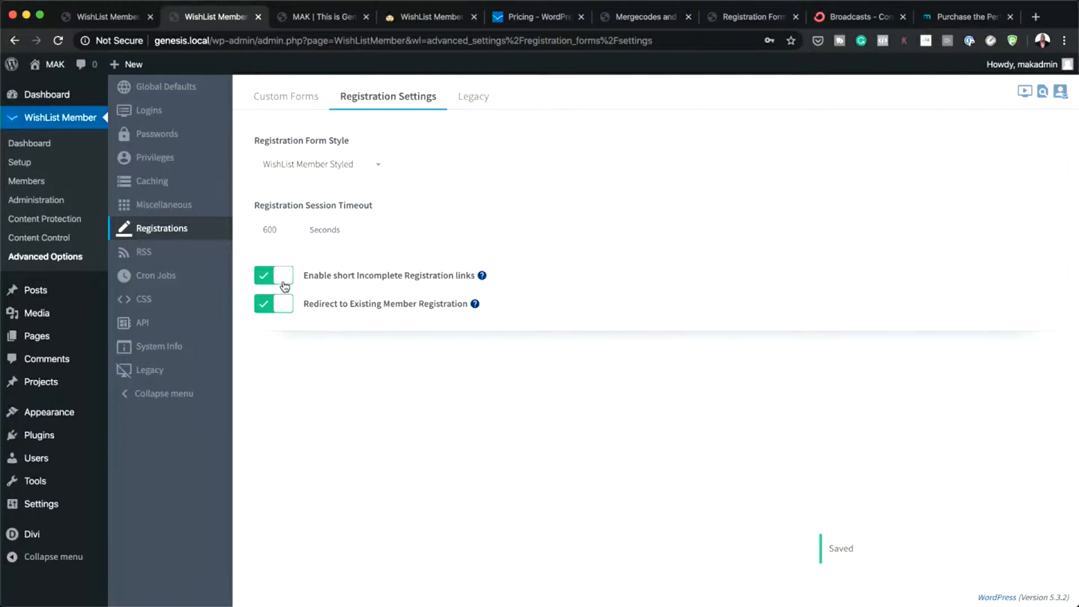
pyautogui.click(480, 98)
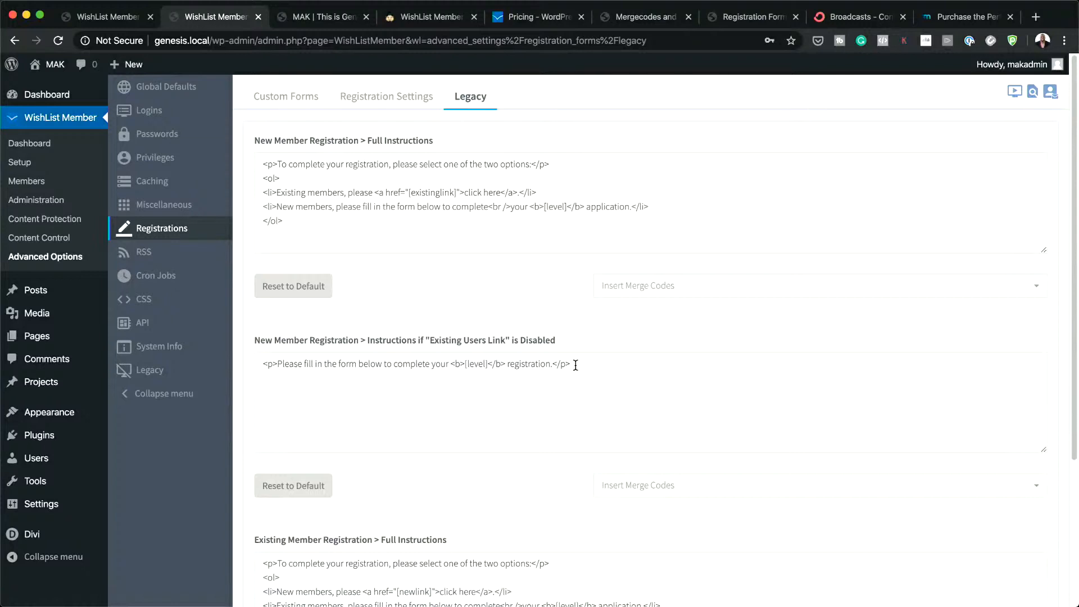
pyautogui.moveTo(575, 365); pyautogui.dragTo(262, 367)
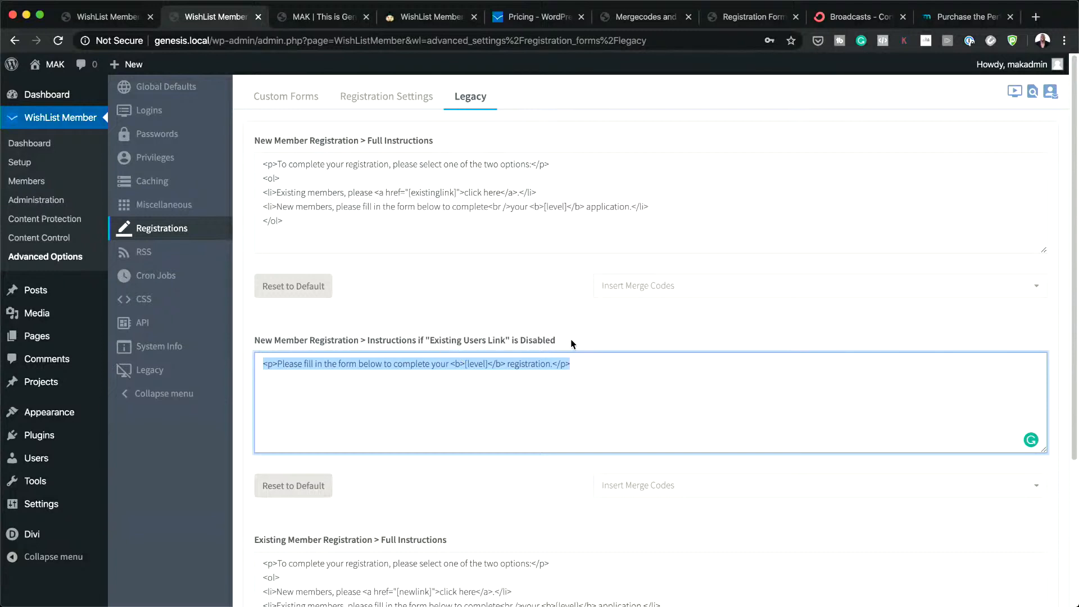
pyautogui.scroll(-3, 605, 393)
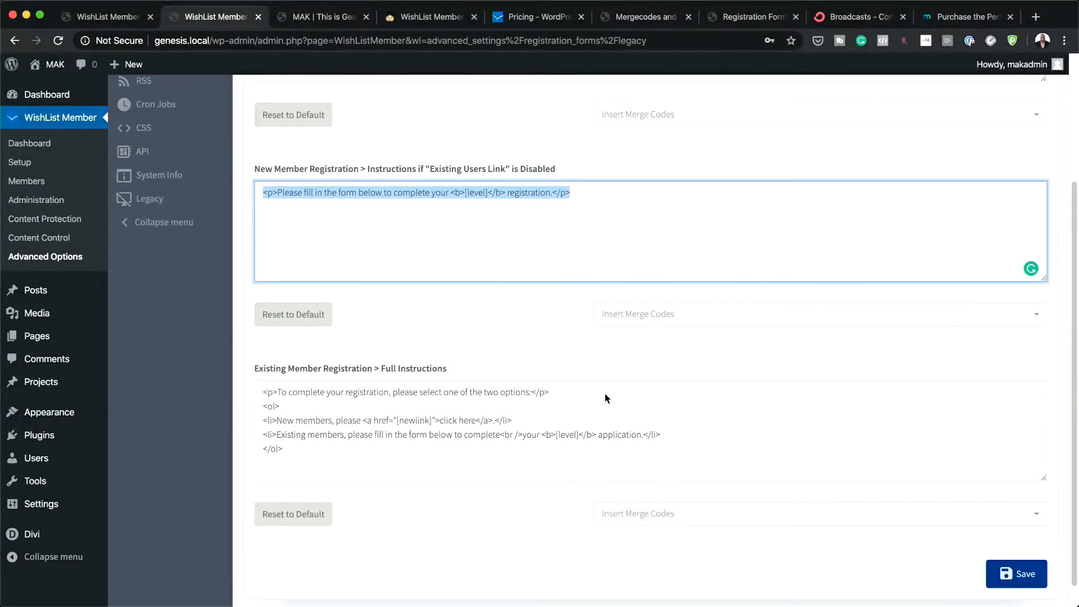
pyautogui.scroll(-1, 604, 394)
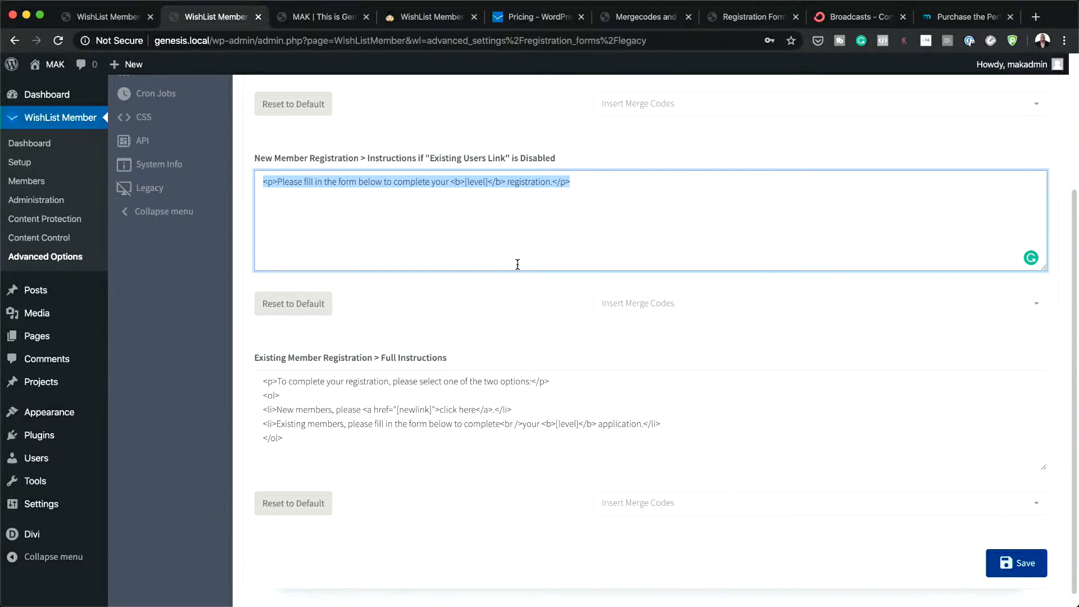
pyautogui.tripleClick(573, 181)
pyautogui.scroll(3, 624, 191)
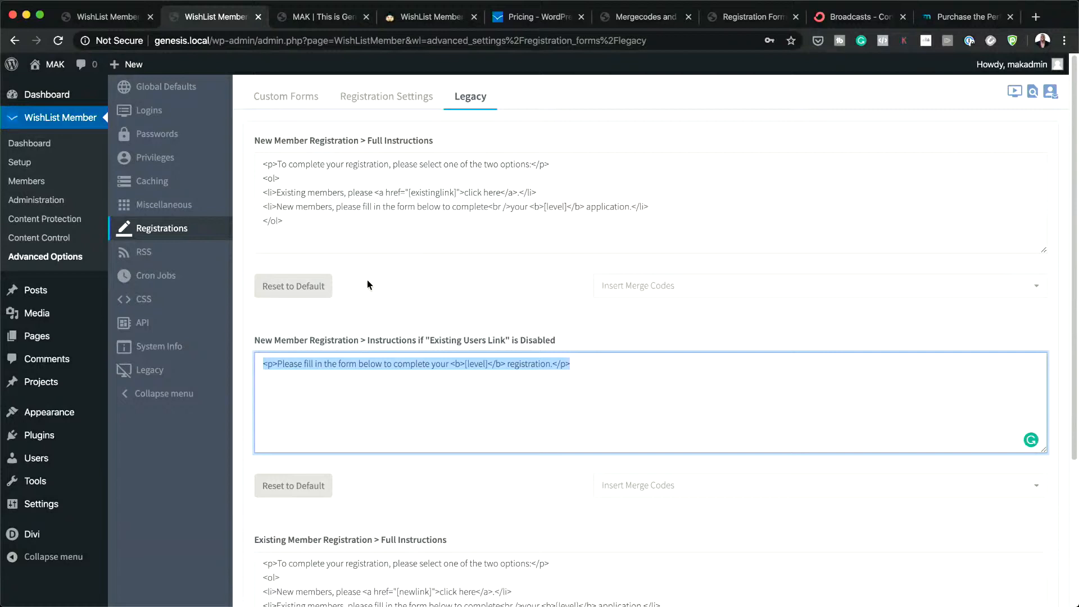
# Clone the FREE custom registration form, then go to WishList Administration's Email Broadcasts.
pyautogui.click(284, 105)
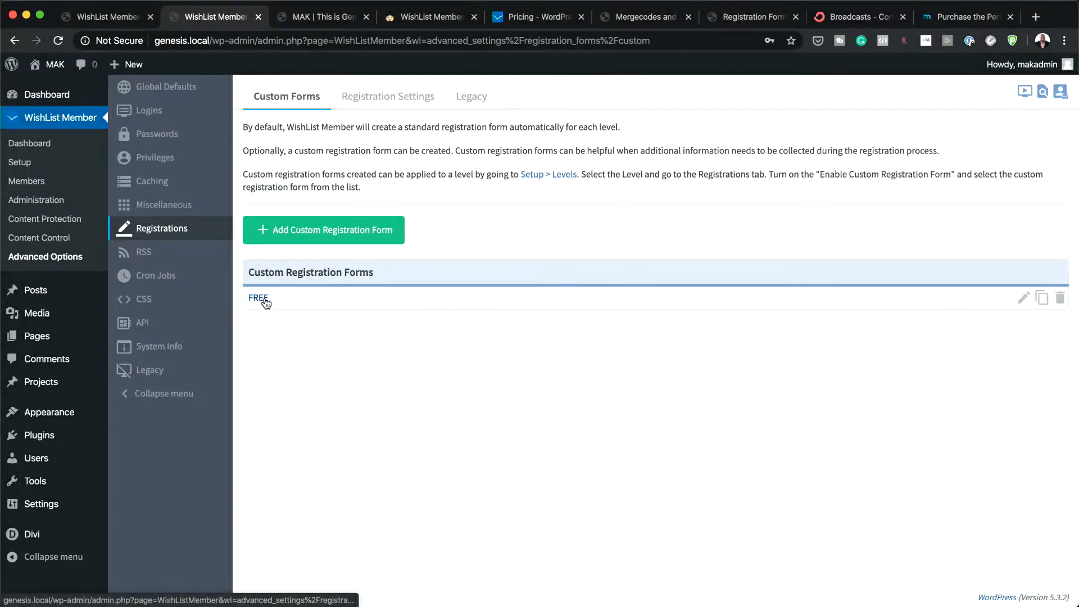
pyautogui.click(1043, 299)
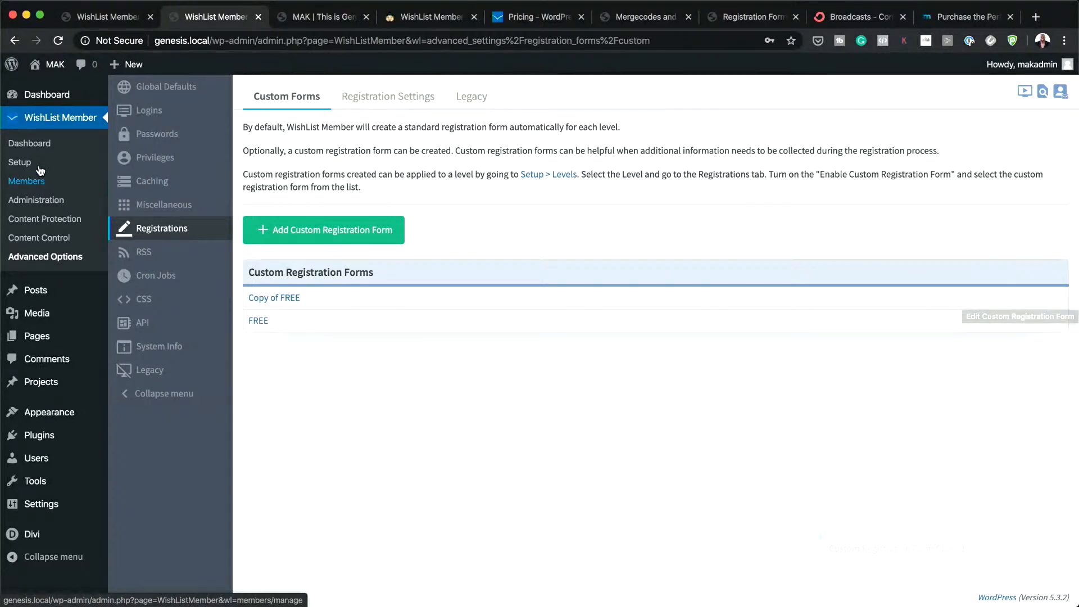
pyautogui.moveTo(49, 333)
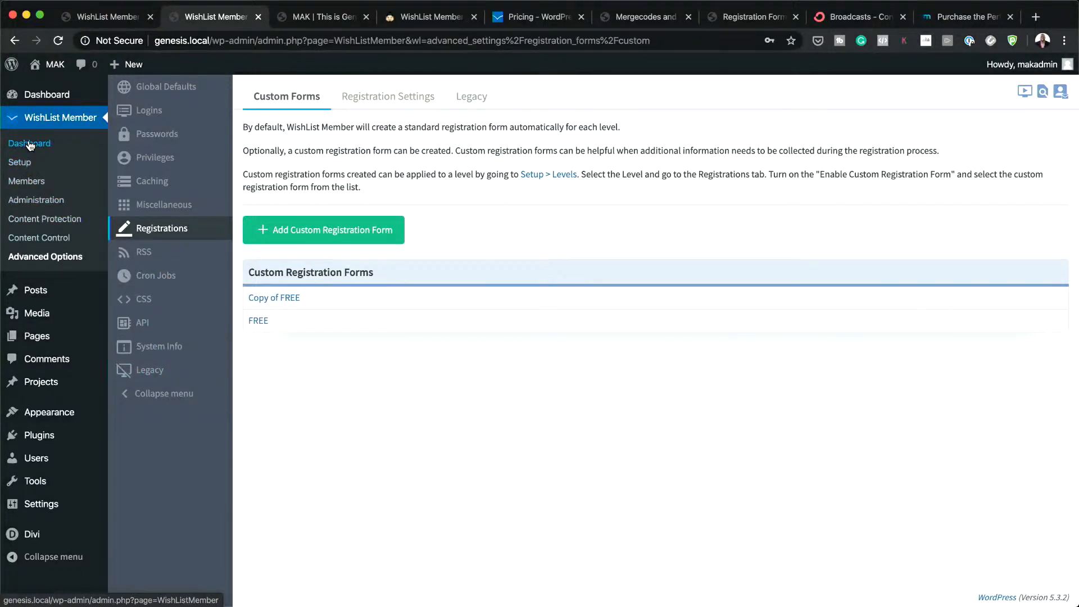
pyautogui.click(38, 201)
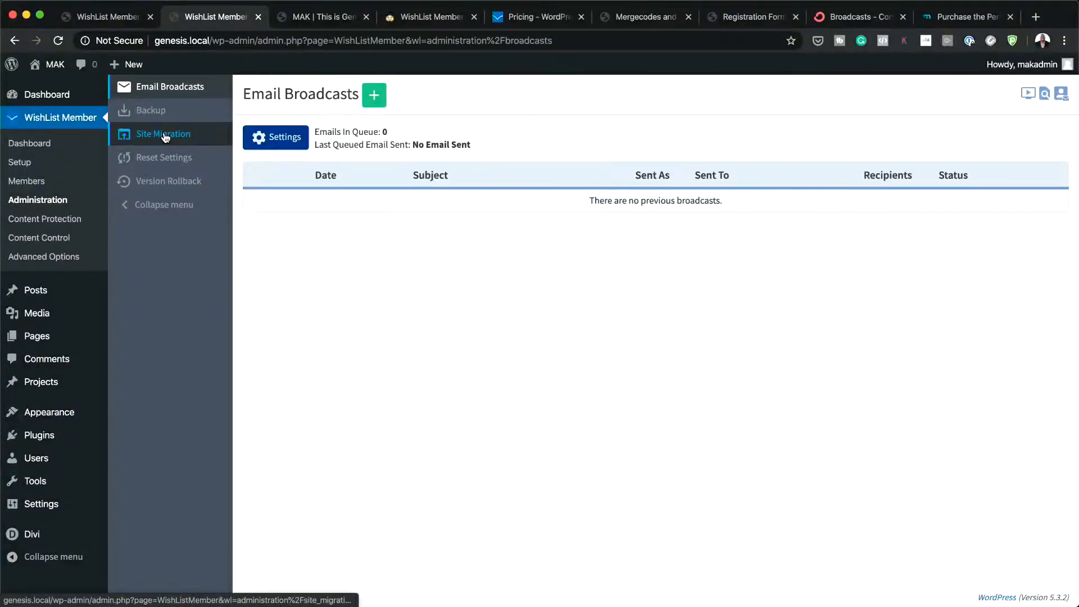
# Look at Site Migration, then open the Content Protection list of posts.
pyautogui.click(166, 137)
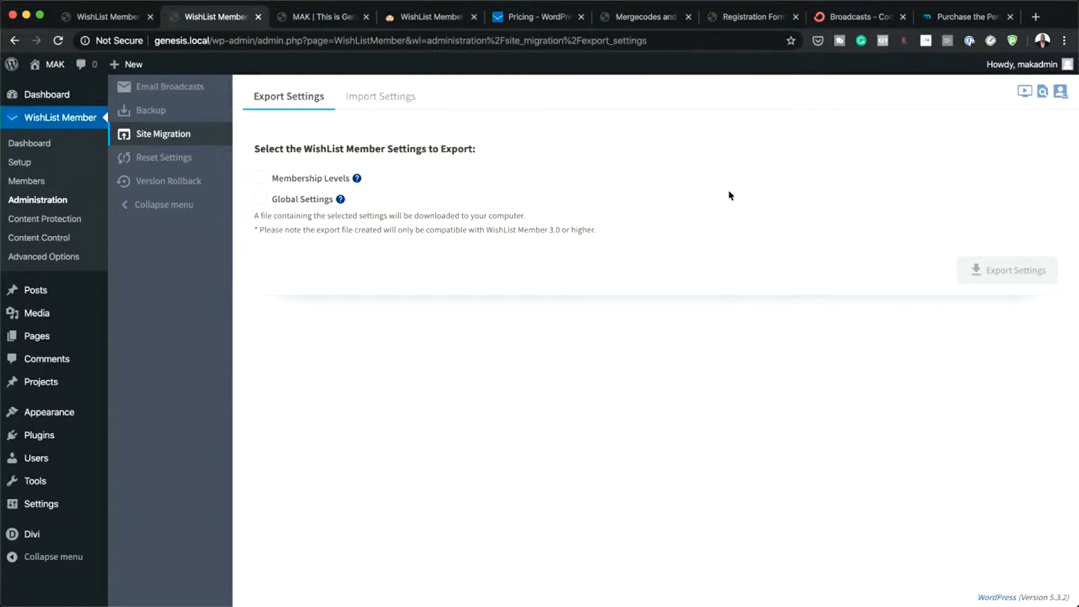
pyautogui.click(56, 222)
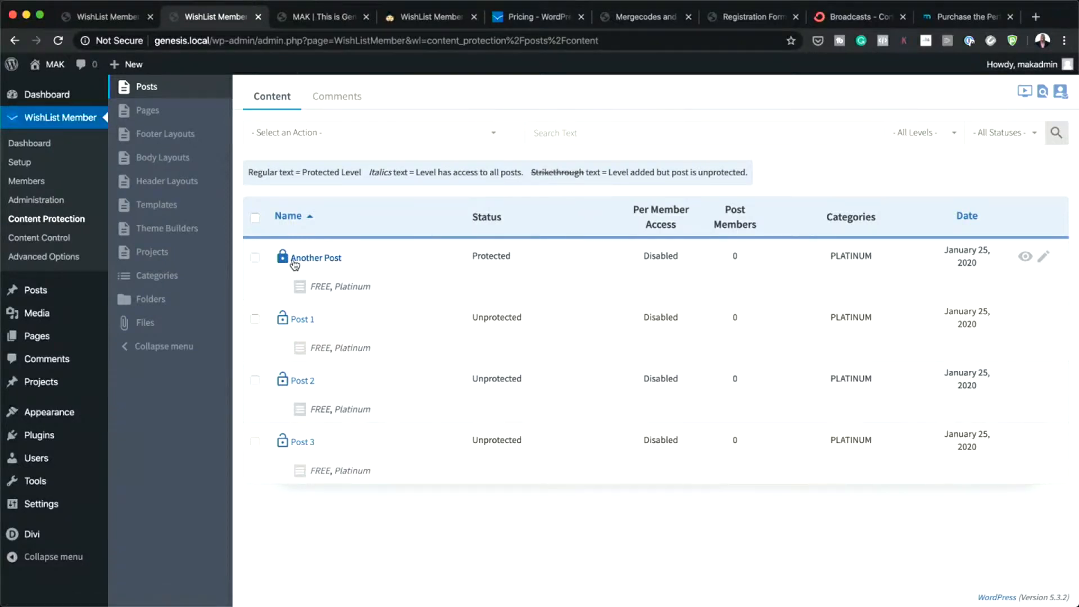
# Go via Content Control to Advanced Options' Global Defaults Admin Info settings.
pyautogui.click(63, 239)
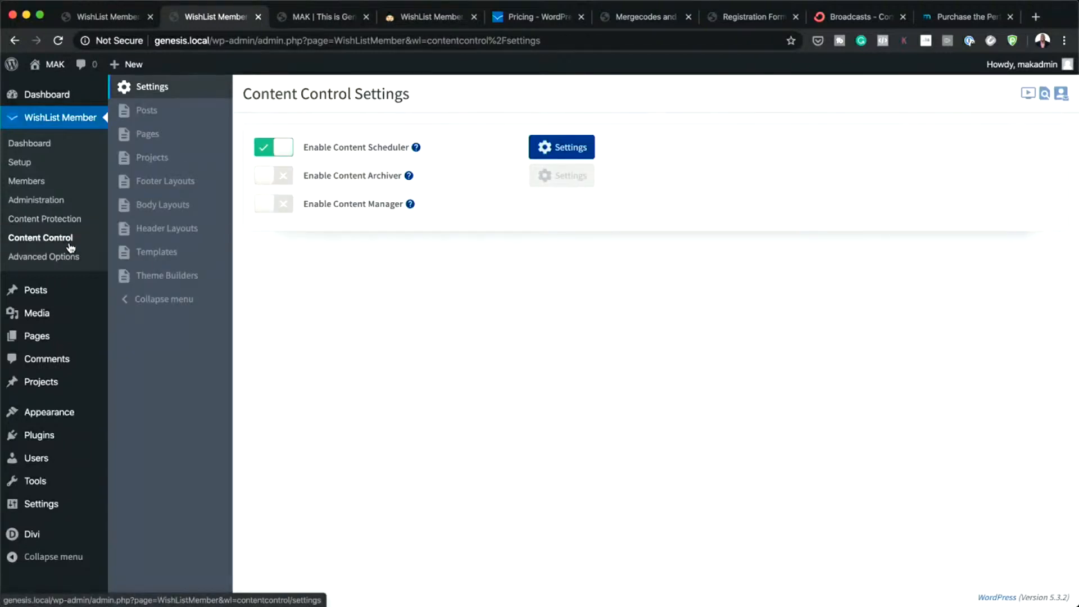
pyautogui.click(62, 257)
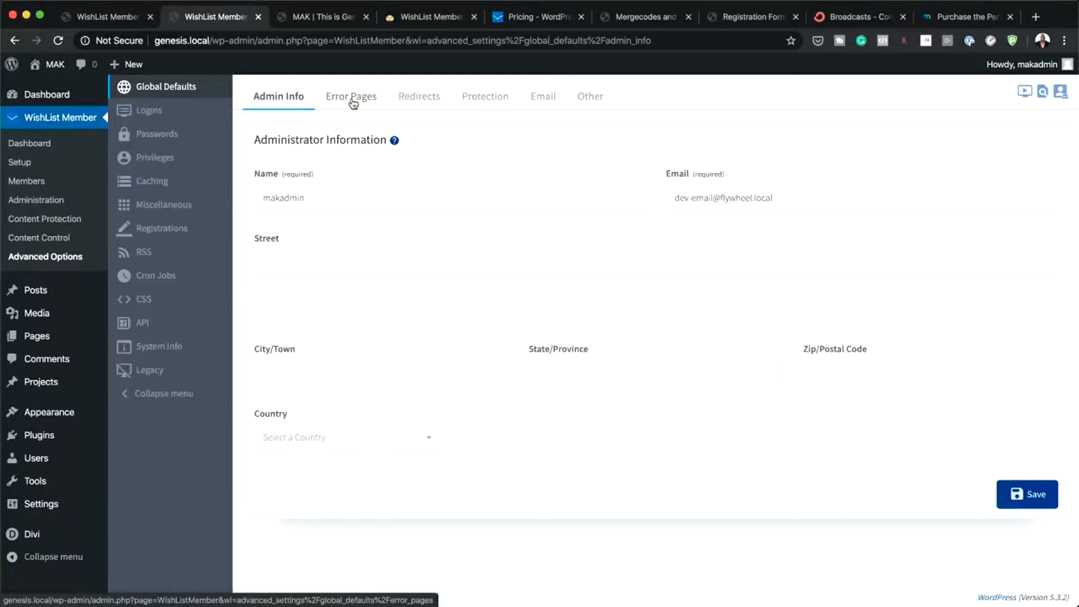
# Configure the Non-Members error to redirect to the Error page and save it.
pyautogui.click(353, 101)
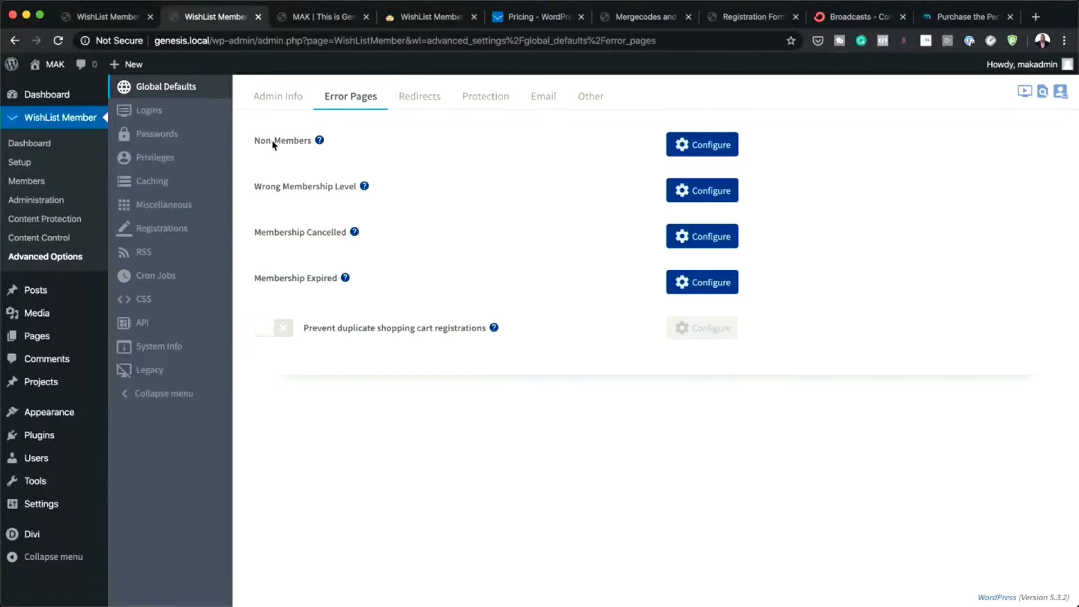
pyautogui.click(720, 146)
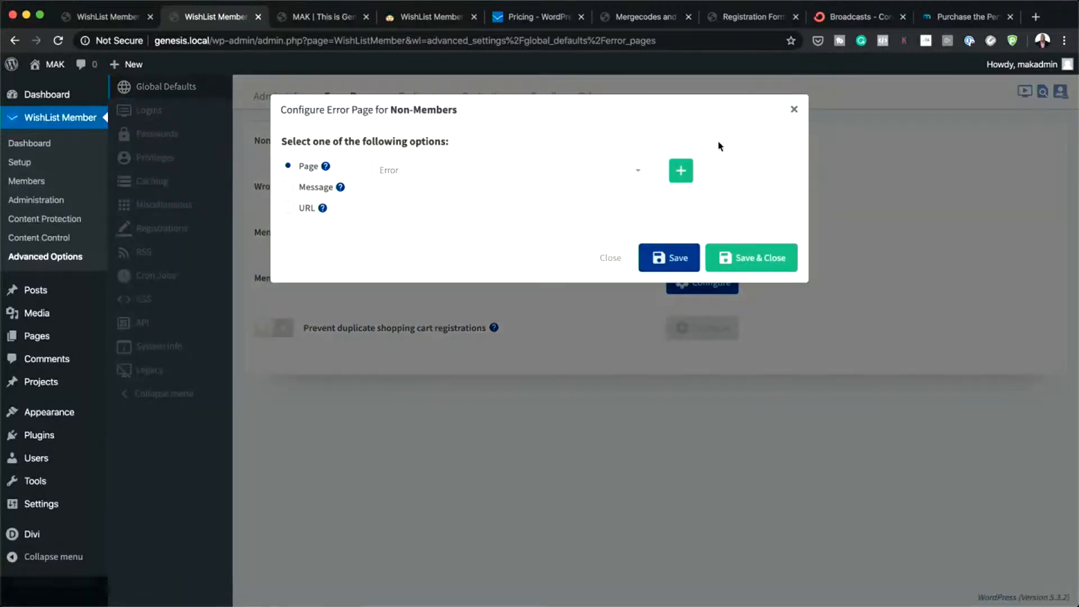
pyautogui.click(289, 187)
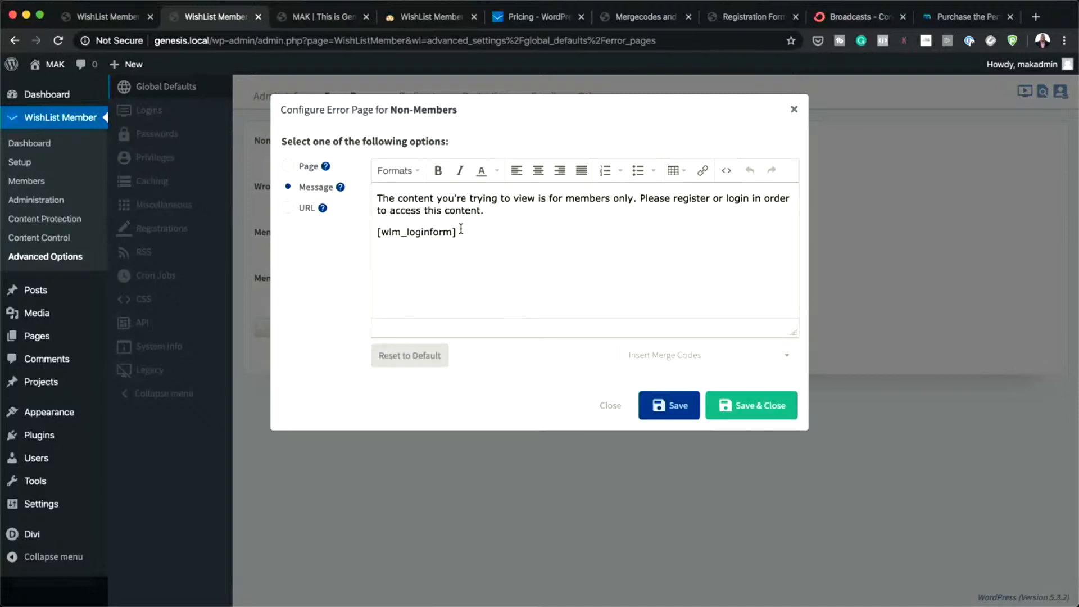
pyautogui.moveTo(456, 231); pyautogui.dragTo(375, 202)
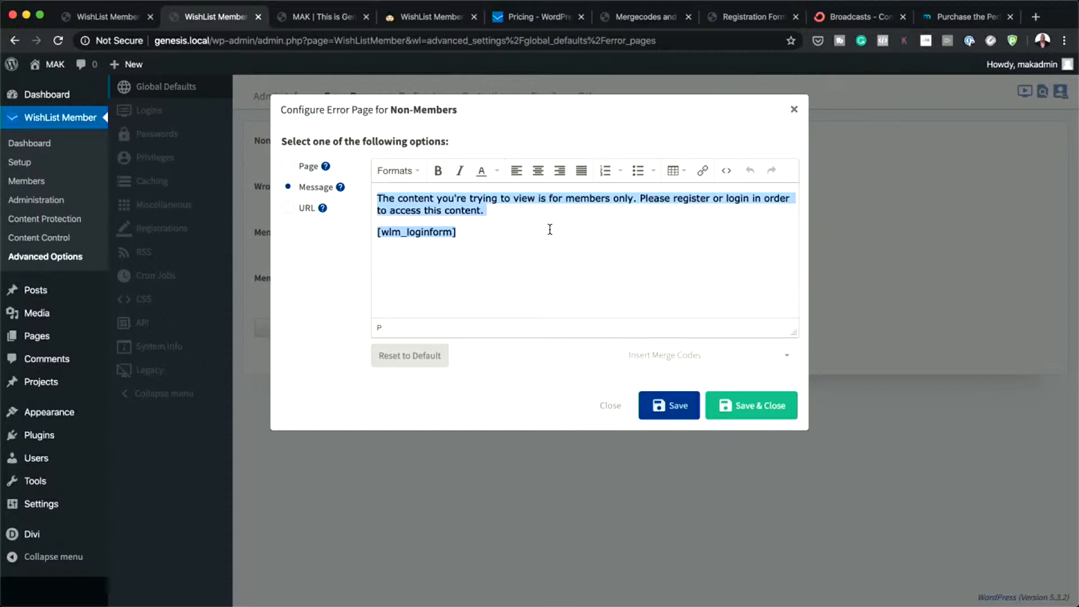
pyautogui.click(289, 167)
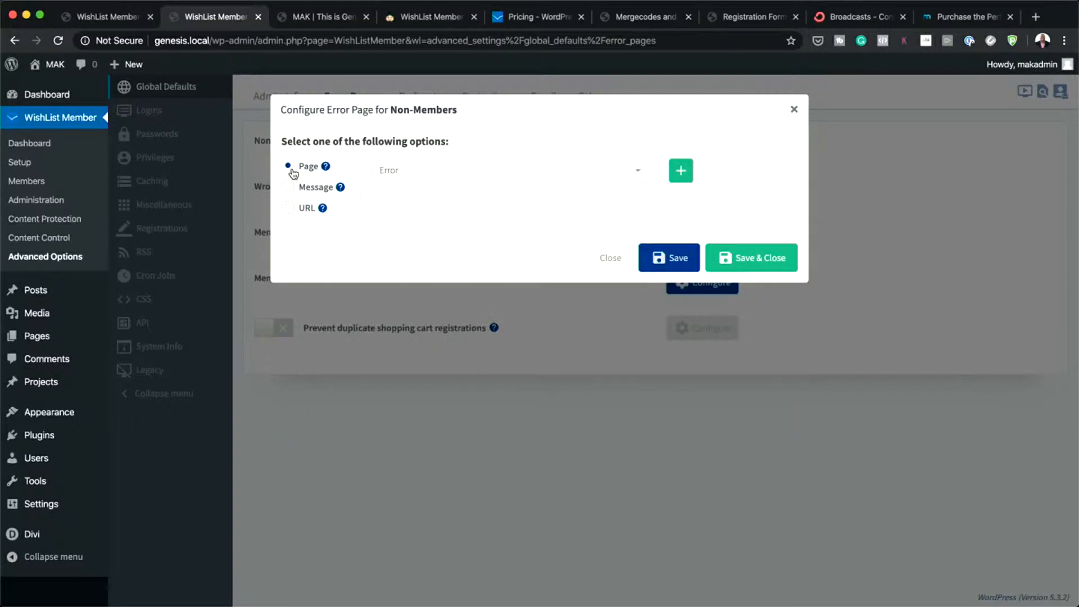
pyautogui.click(638, 174)
pyautogui.scroll(-3, 585, 269)
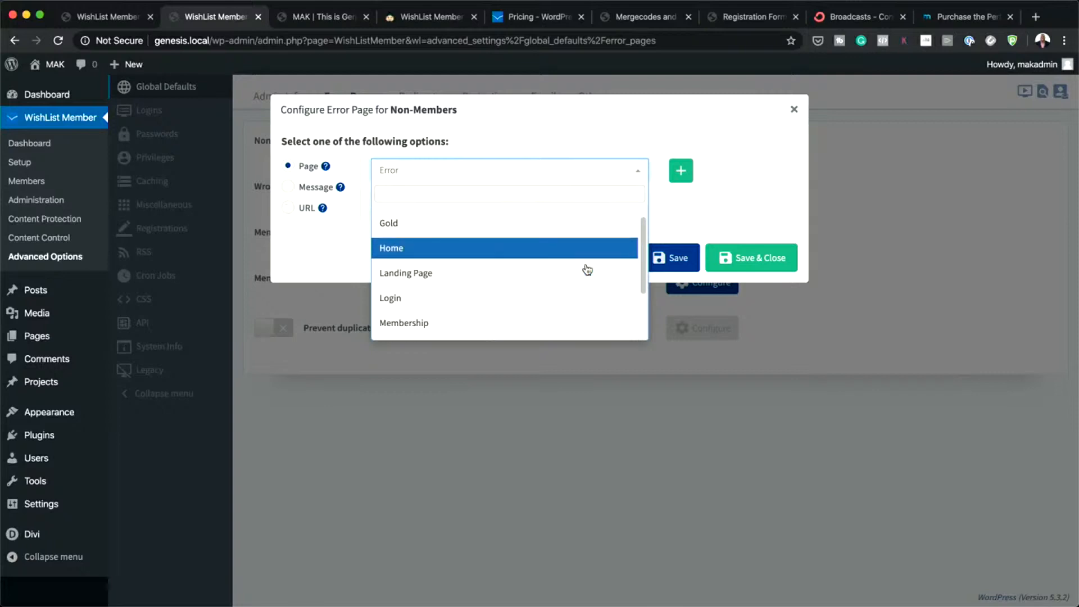
pyautogui.scroll(3, 587, 270)
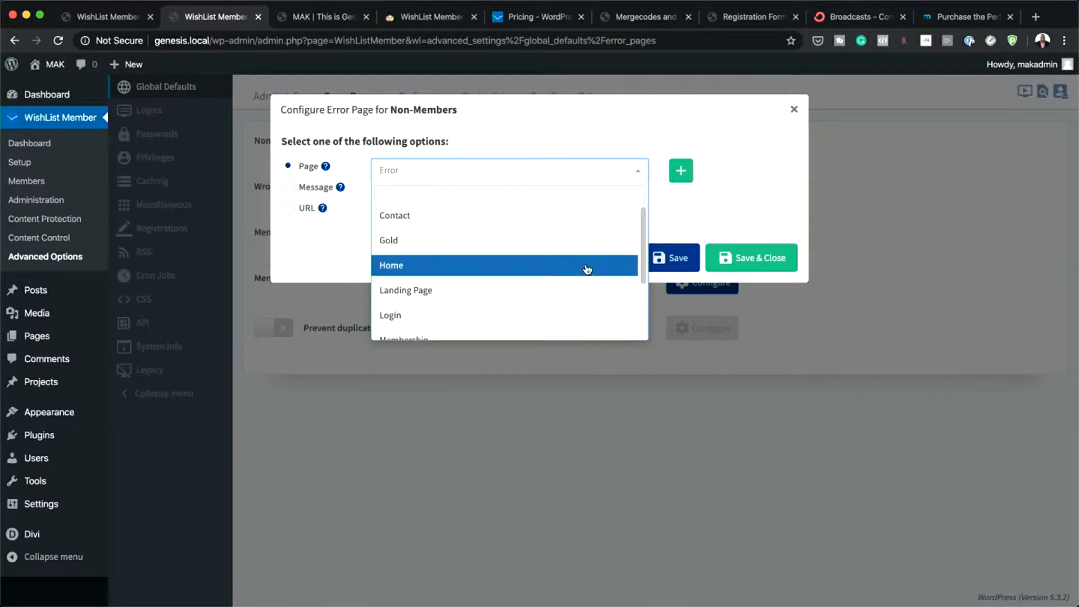
pyautogui.scroll(-3, 587, 270)
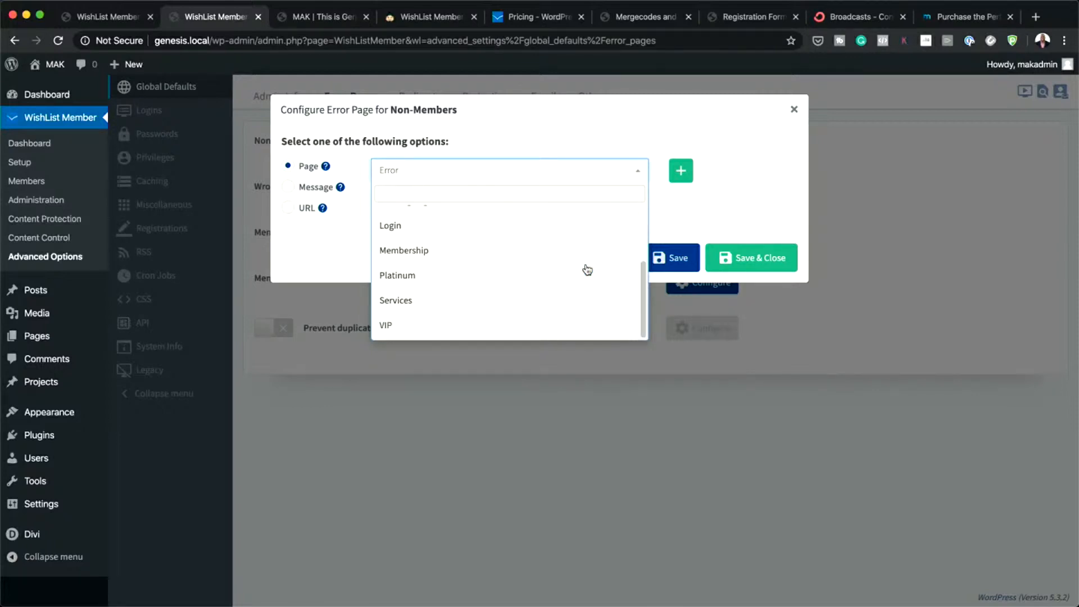
pyautogui.scroll(3, 587, 271)
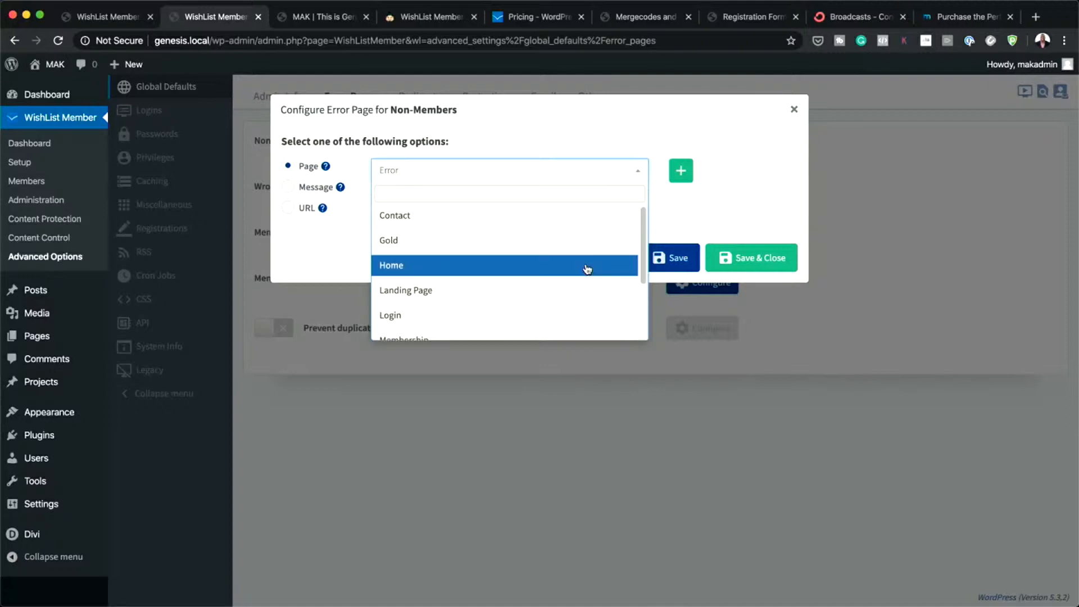
pyautogui.click(702, 221)
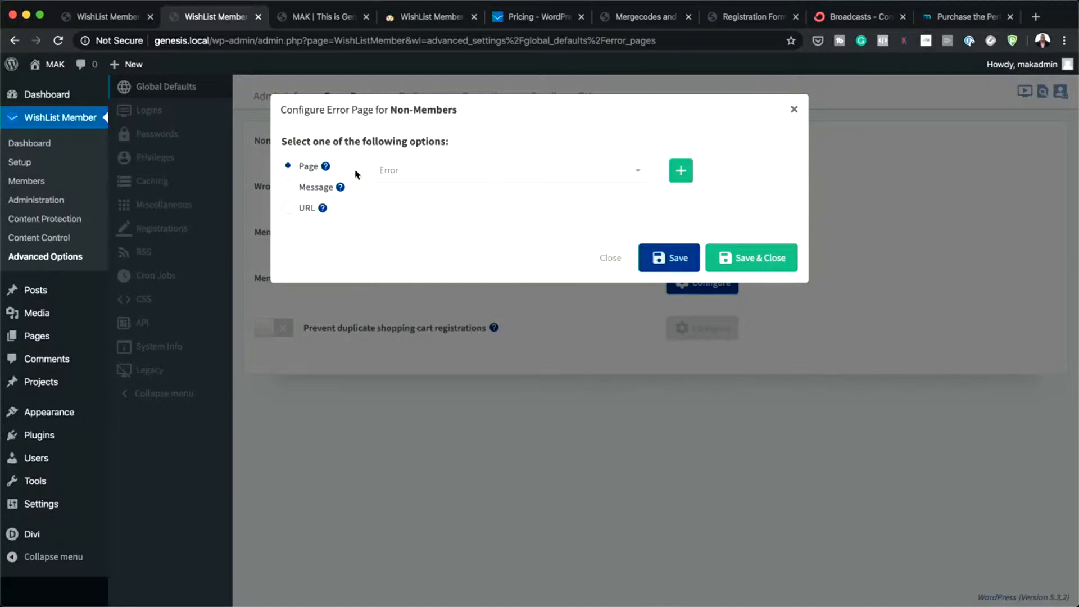
pyautogui.click(762, 264)
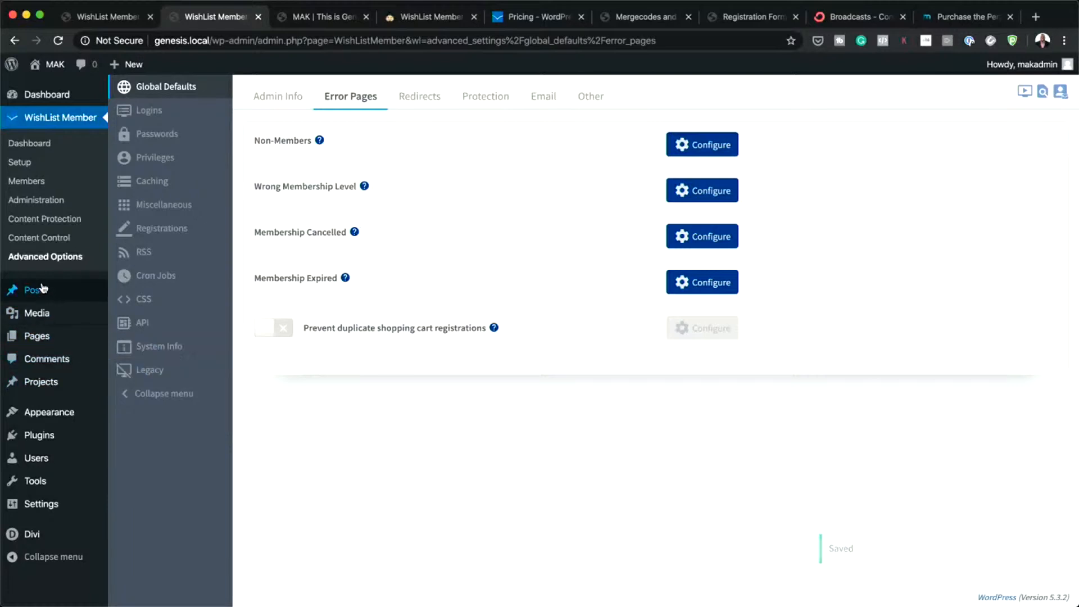
# Open the Error page from All Pages in the Divi visual builder.
pyautogui.moveTo(44, 339)
pyautogui.click(130, 339)
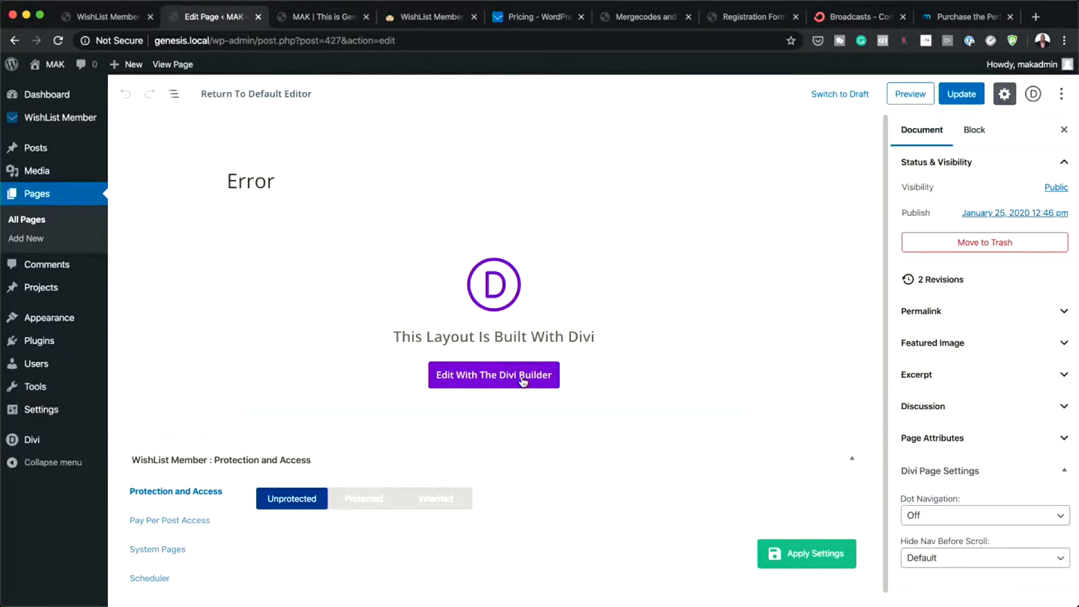
pyautogui.click(522, 382)
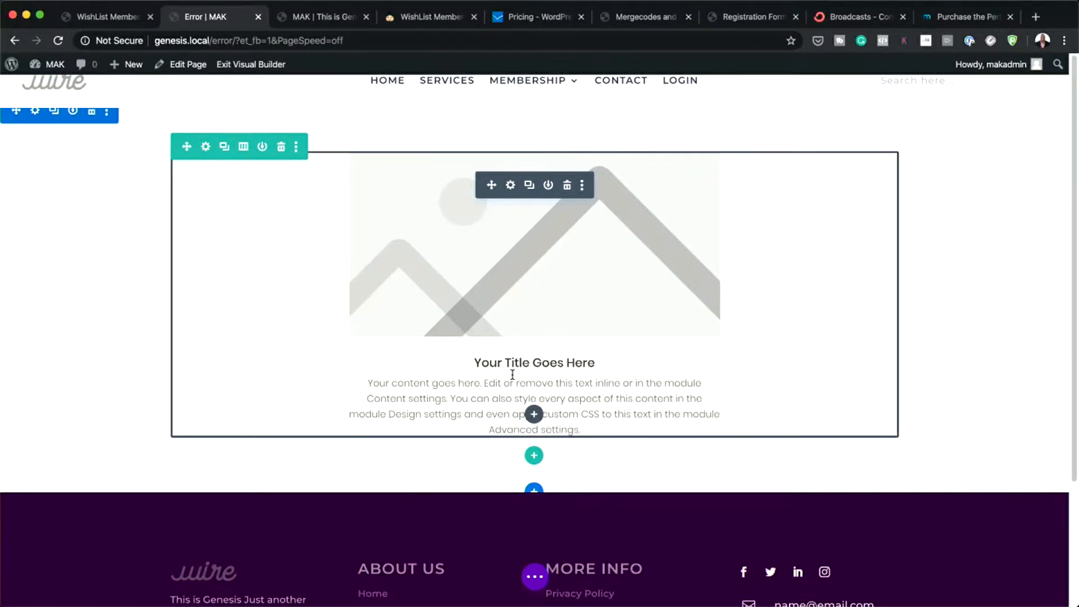
# Replace the placeholder blurb with a new Blurb module.
pyautogui.click(568, 187)
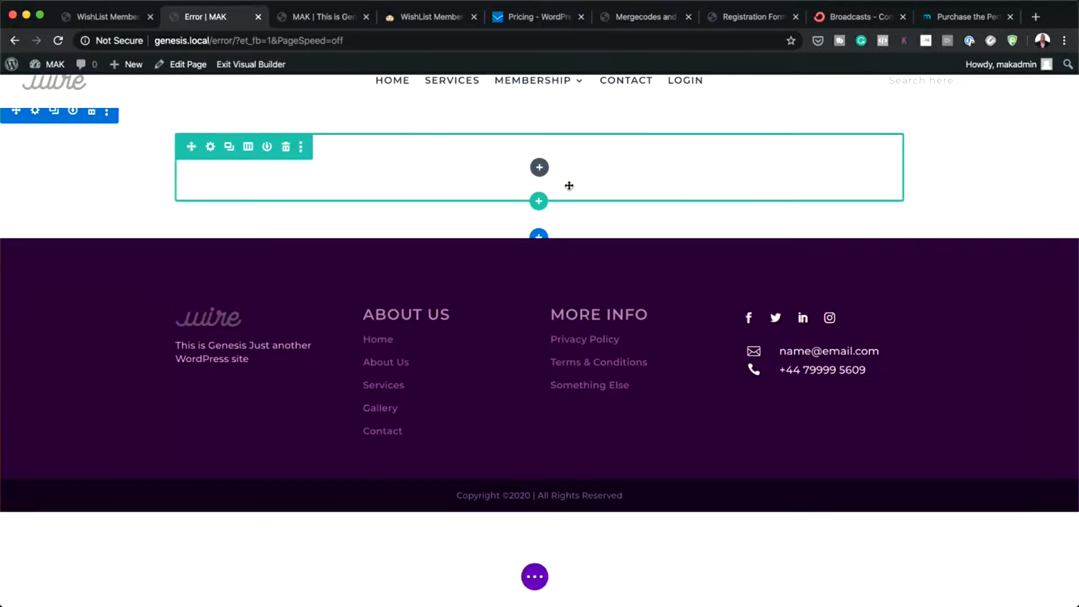
pyautogui.click(540, 166)
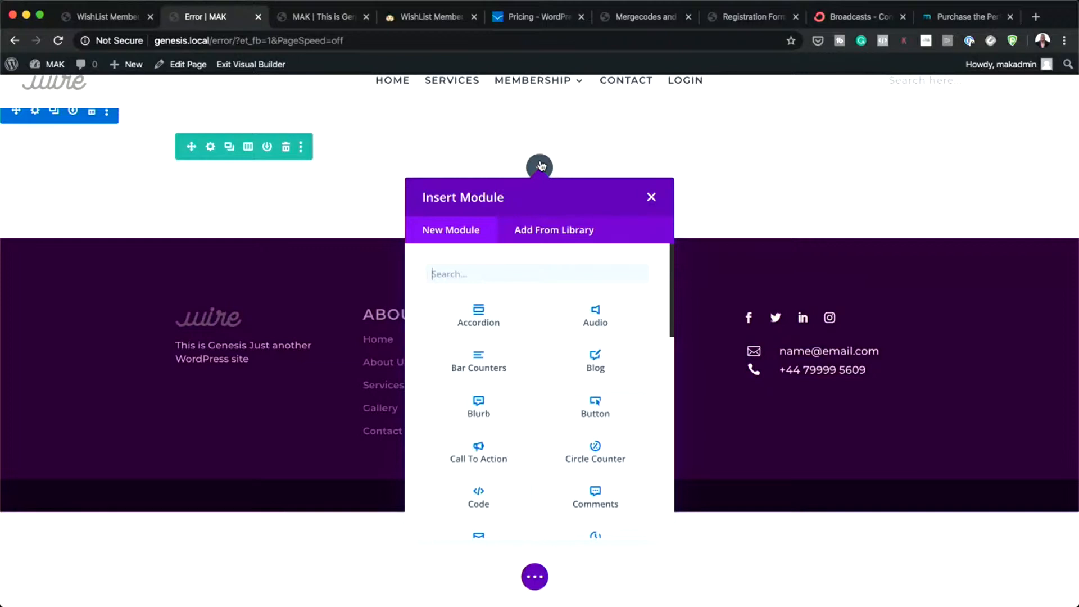
pyautogui.write('blu')
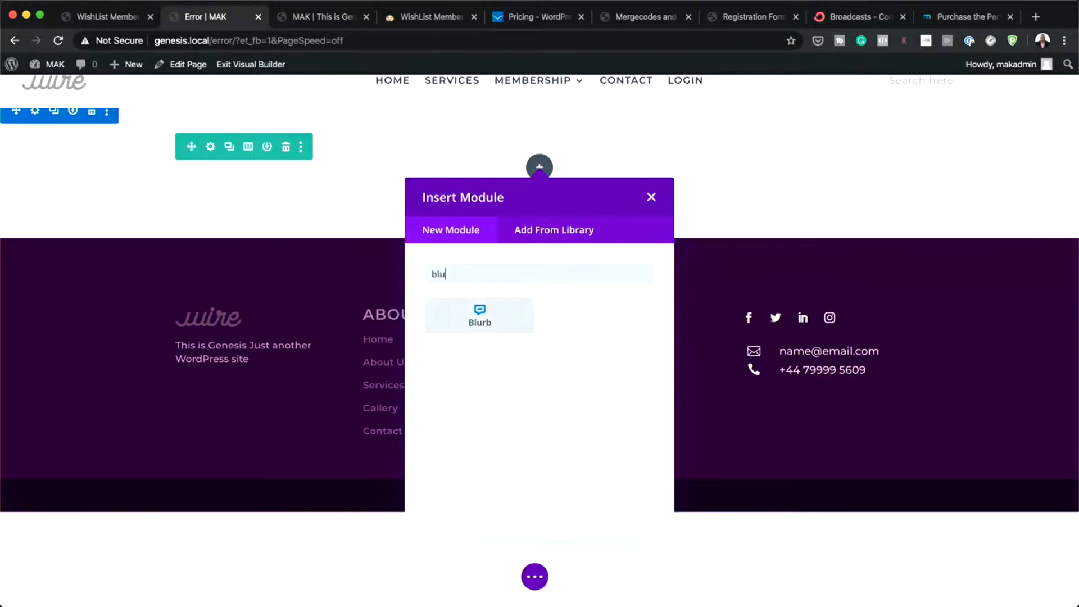
pyautogui.write('r')
pyautogui.click(520, 302)
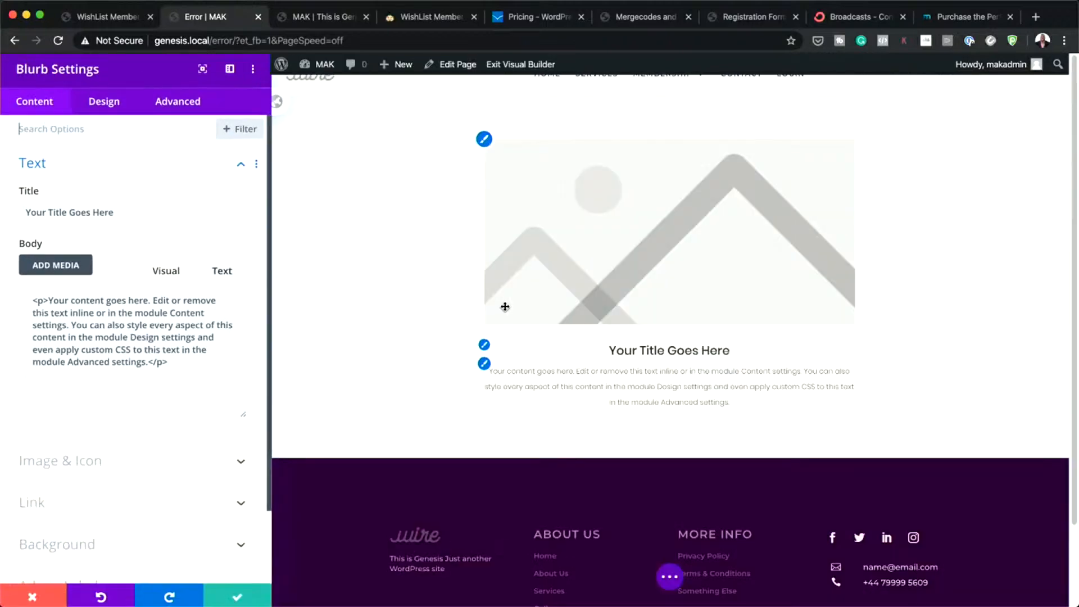
# Switch the blurb to Use Icon and choose the exclamation-shield icon.
pyautogui.click(79, 466)
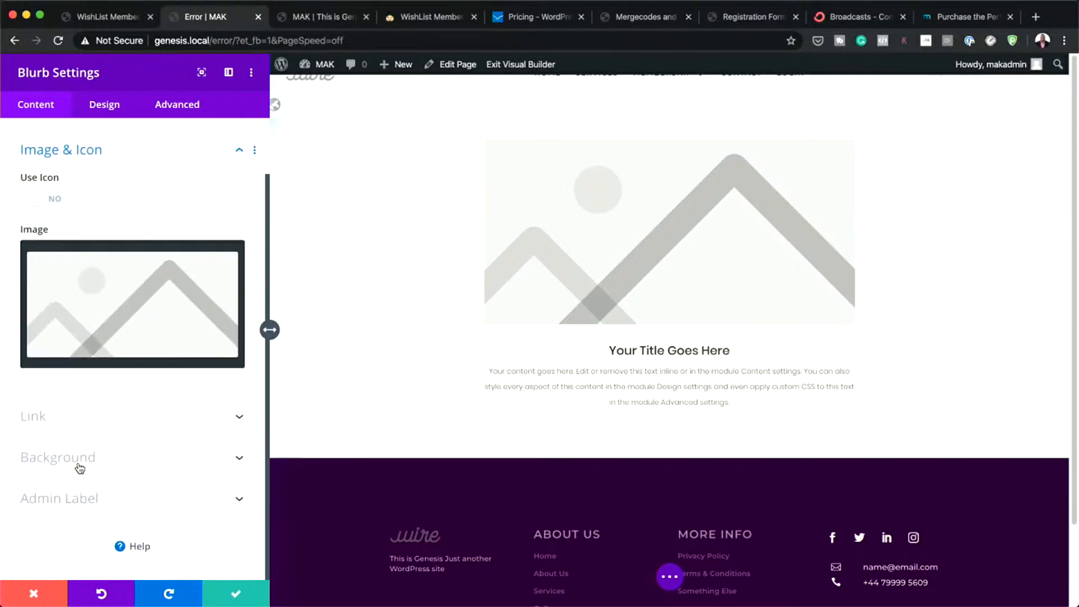
pyautogui.click(56, 199)
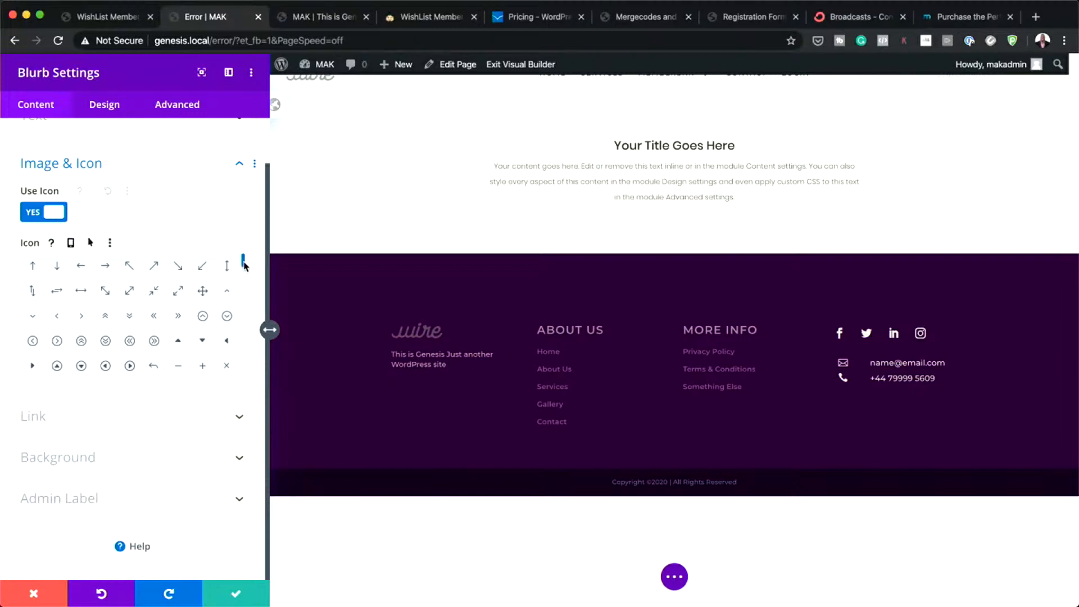
pyautogui.moveTo(243, 268); pyautogui.dragTo(249, 310)
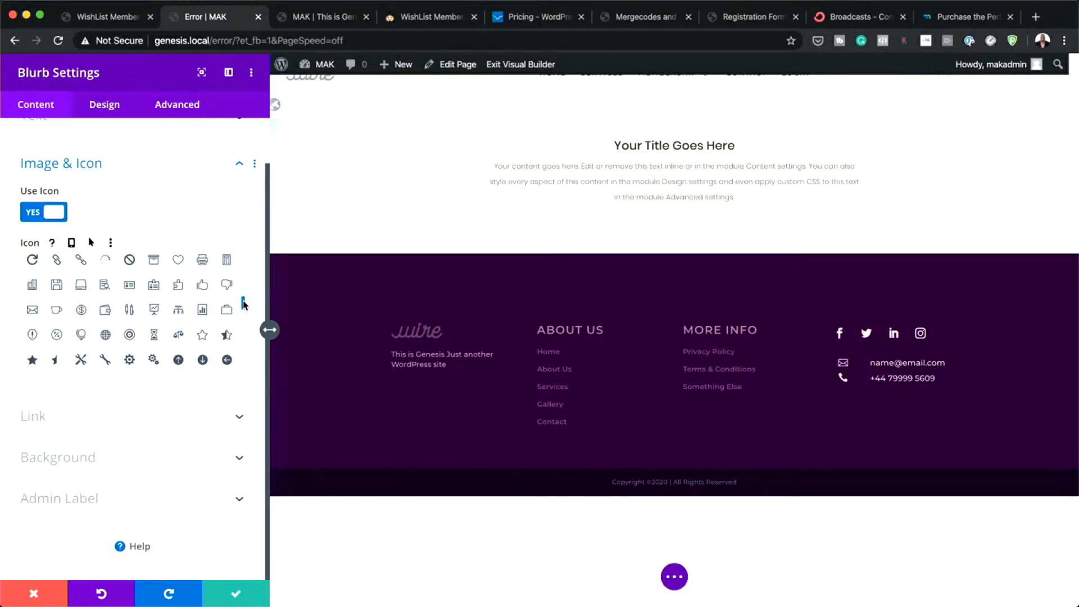
pyautogui.moveTo(245, 305)
pyautogui.mouseDown()
pyautogui.moveTo(245, 295)
pyautogui.moveTo(246, 315)
pyautogui.moveTo(244, 305)
pyautogui.mouseUp()
pyautogui.click(33, 288)
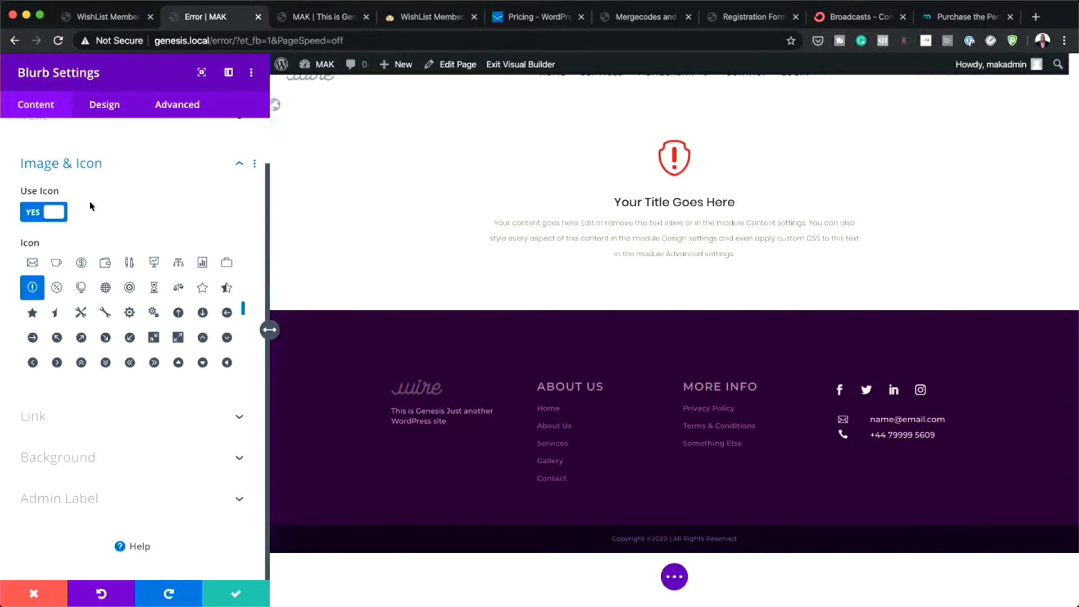
pyautogui.scroll(3, 163, 287)
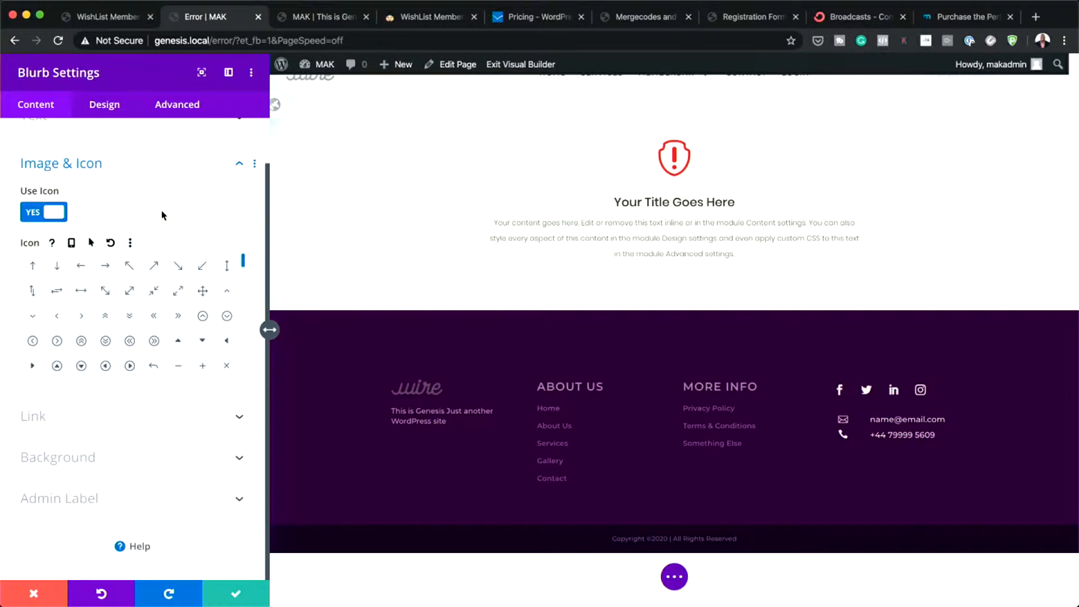
# Replace the blurb body with the members-only message and [wlm_loginform] shortcode.
pyautogui.scroll(2, 204, 177)
pyautogui.click(114, 174)
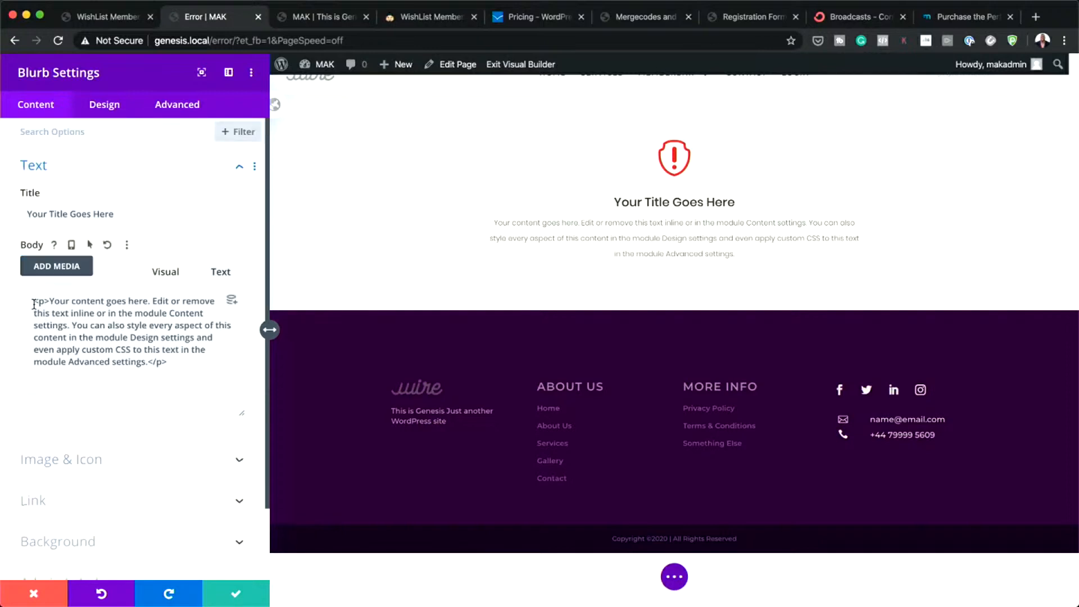
pyautogui.moveTo(34, 304); pyautogui.dragTo(176, 421)
pyautogui.write("The content you're trying to view is for members only. Please register or login in order to access this content.  [wlm_loginform]")
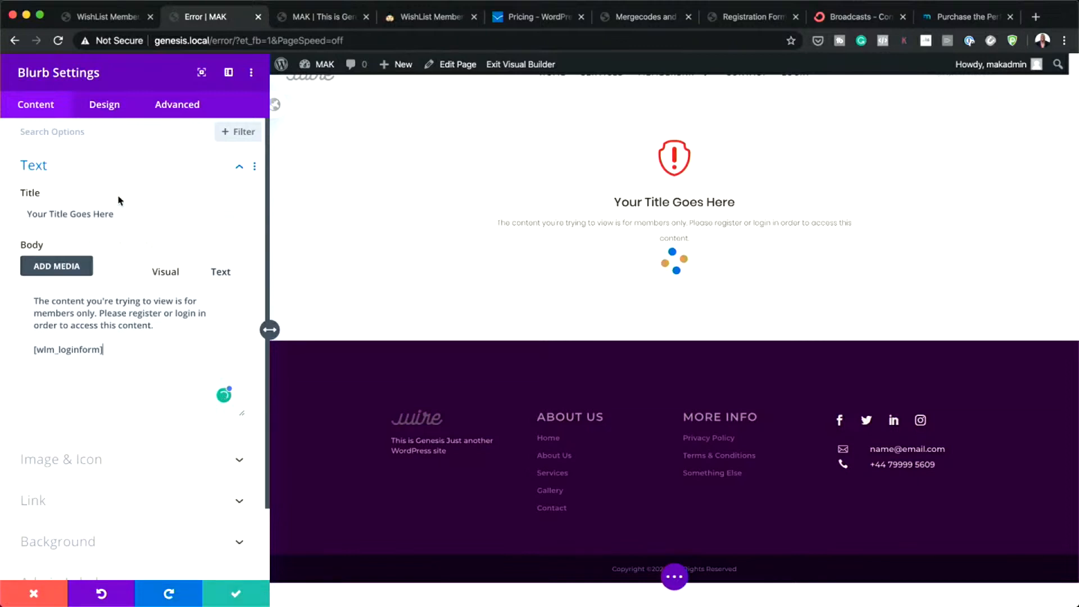
# Change the blurb title to 'SORRY!'.
pyautogui.moveTo(124, 203)
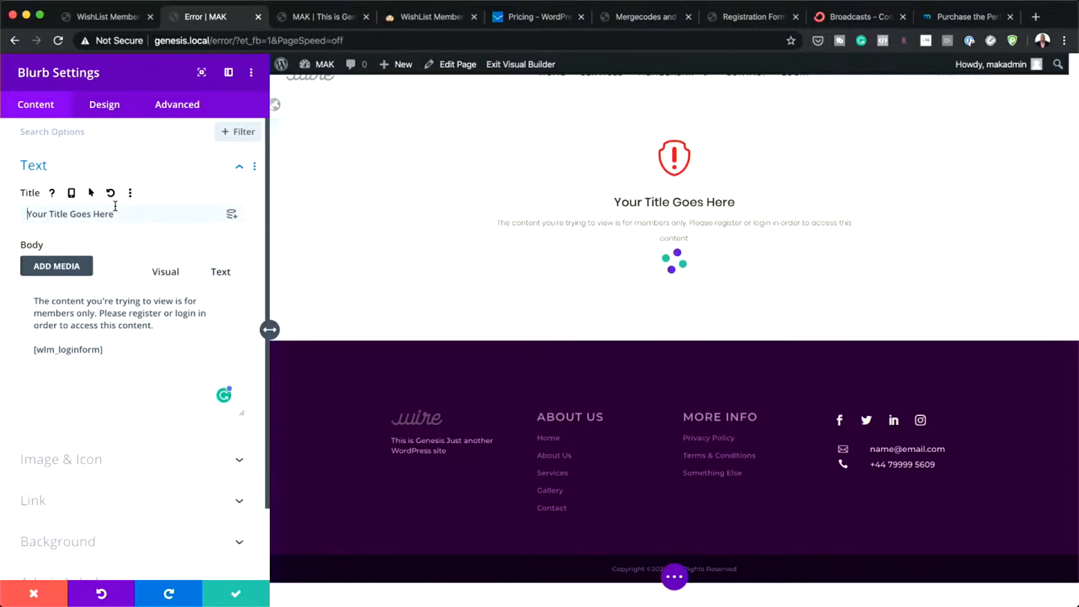
pyautogui.moveTo(127, 214); pyautogui.dragTo(2, 201)
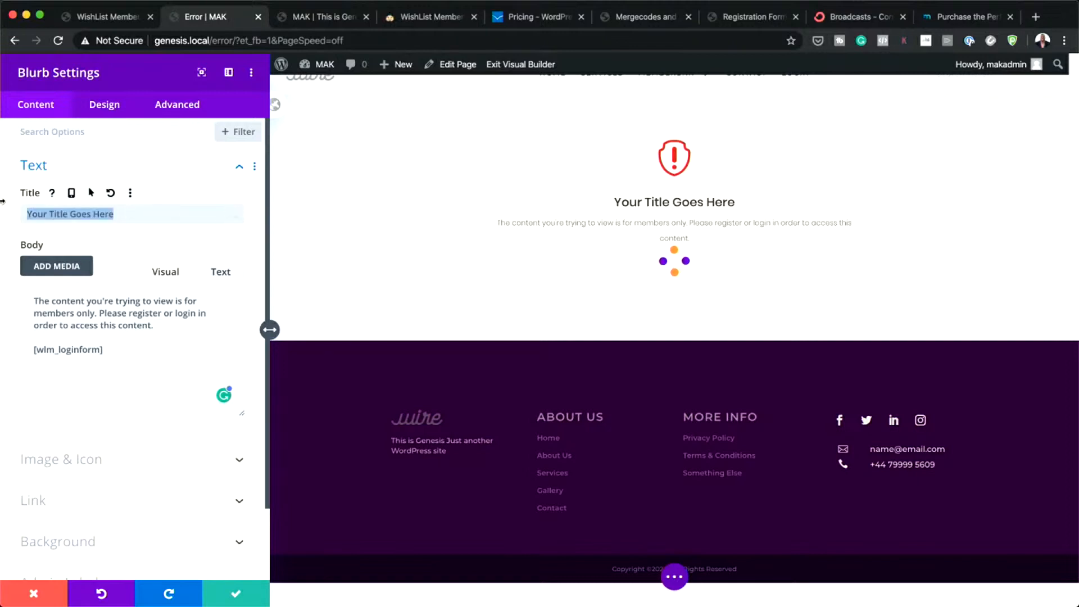
pyautogui.write('SOR')
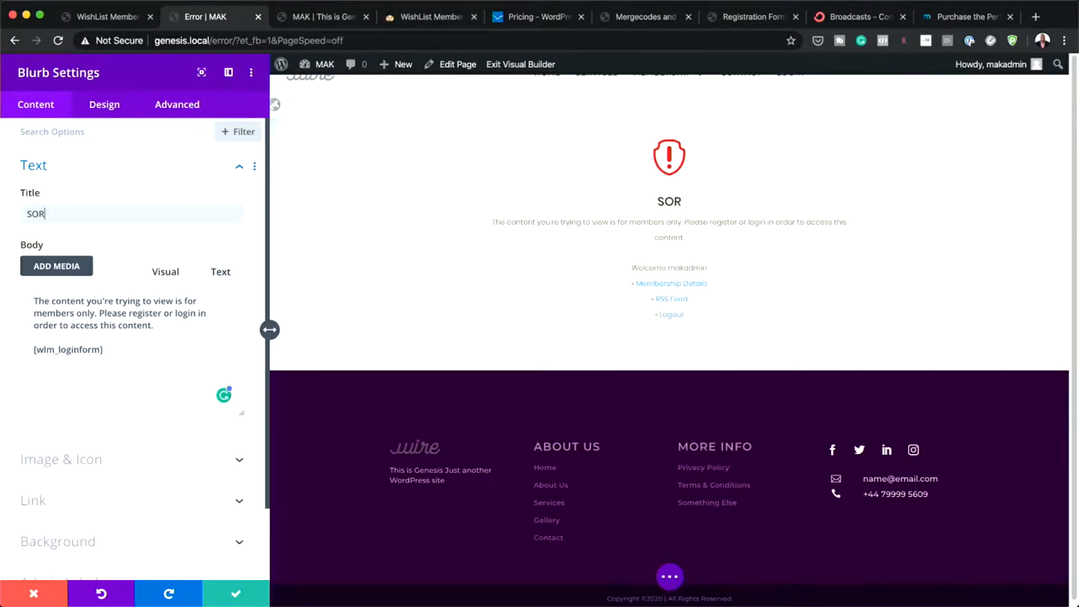
pyautogui.write('RY!')
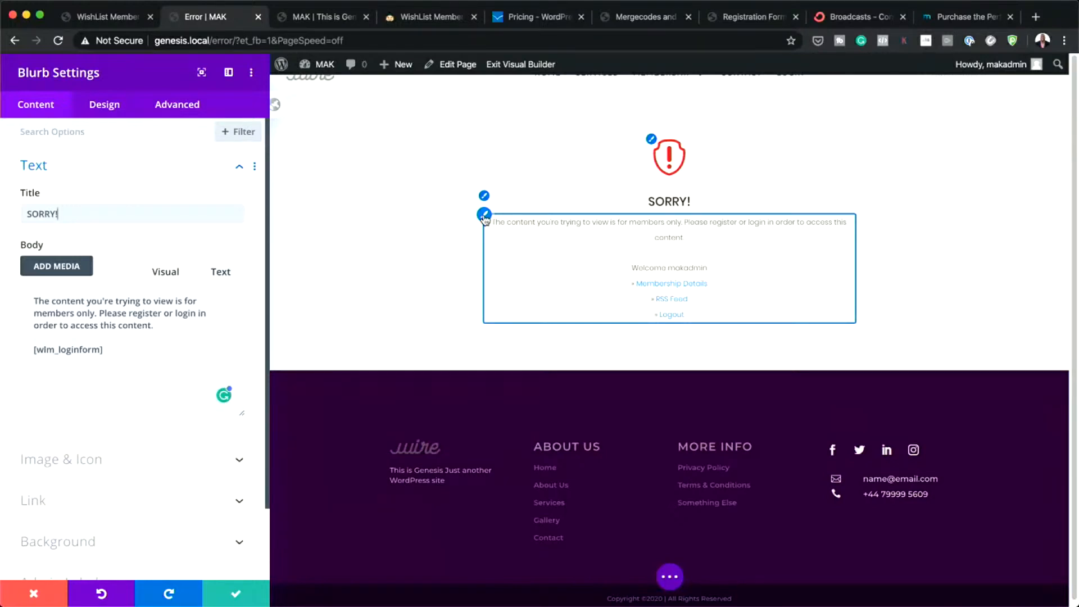
pyautogui.click(484, 218)
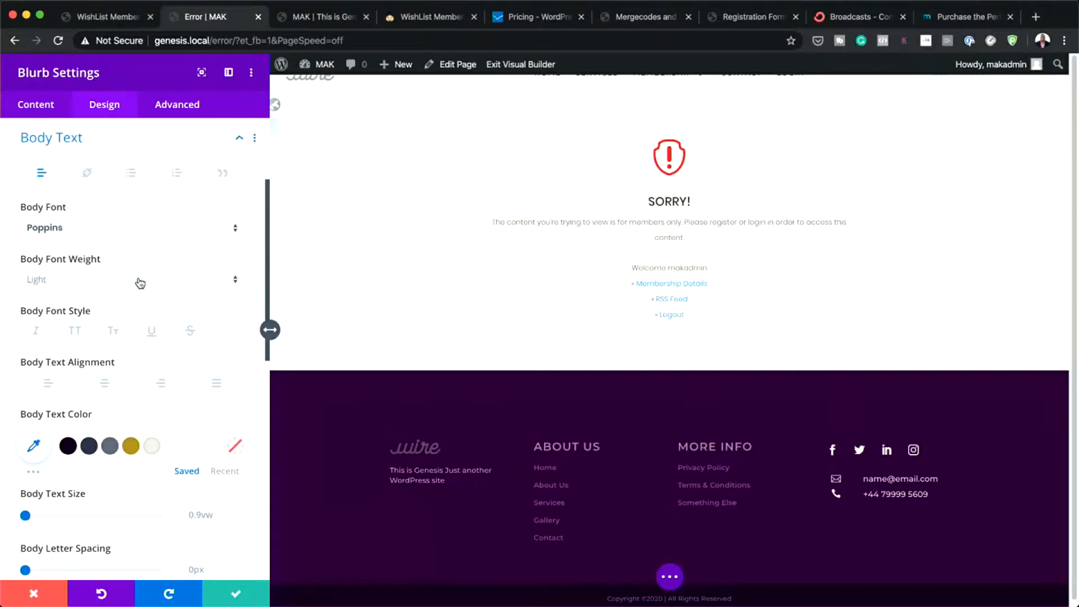
# Make the blurb body text Regular weight and larger, then save the module.
pyautogui.click(137, 280)
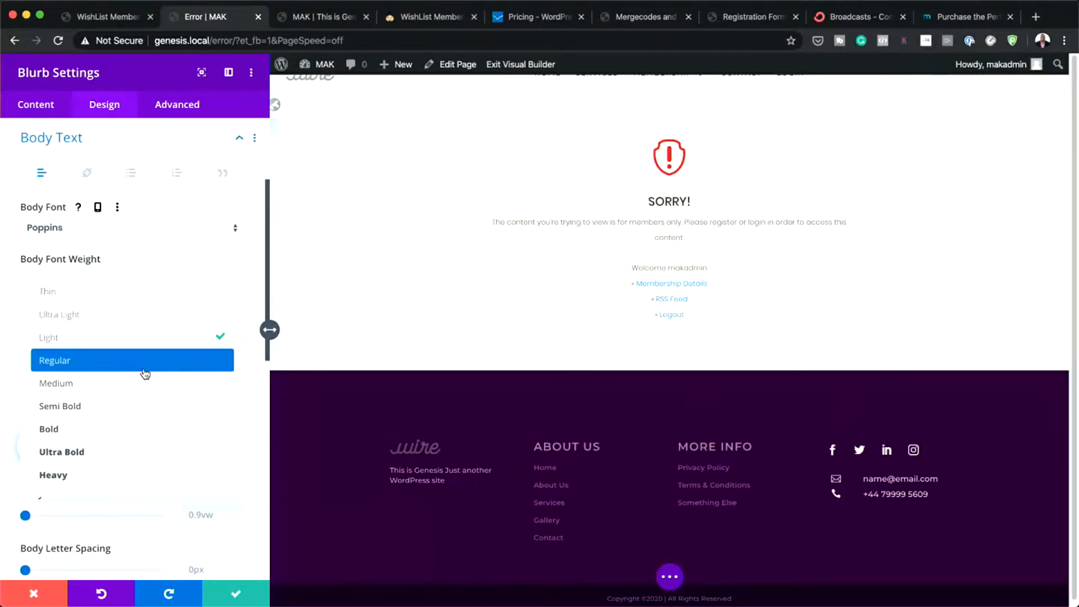
pyautogui.click(145, 374)
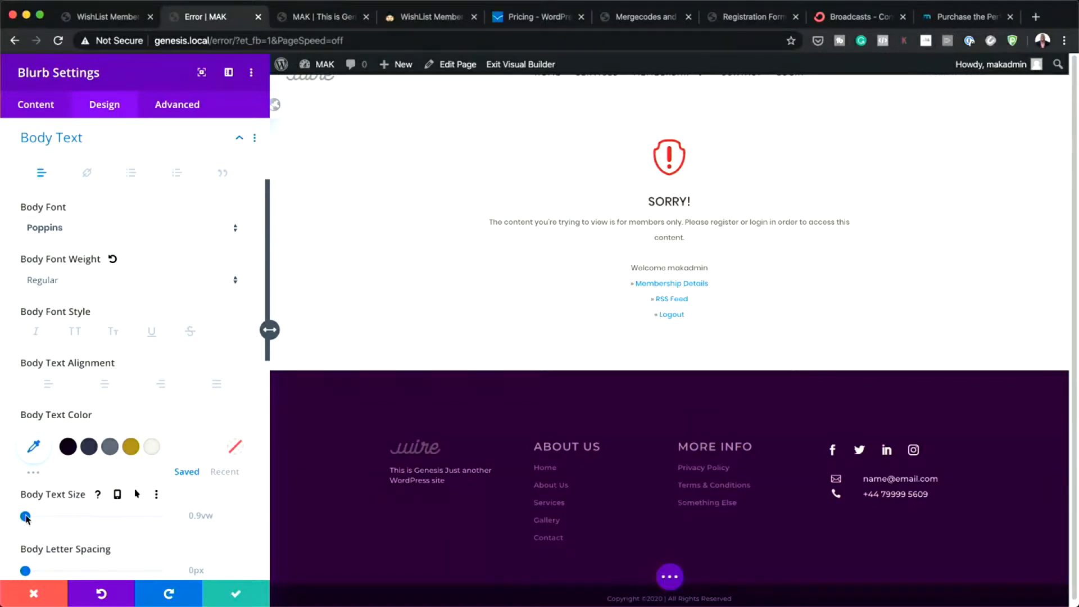
pyautogui.moveTo(25, 517); pyautogui.dragTo(27, 519)
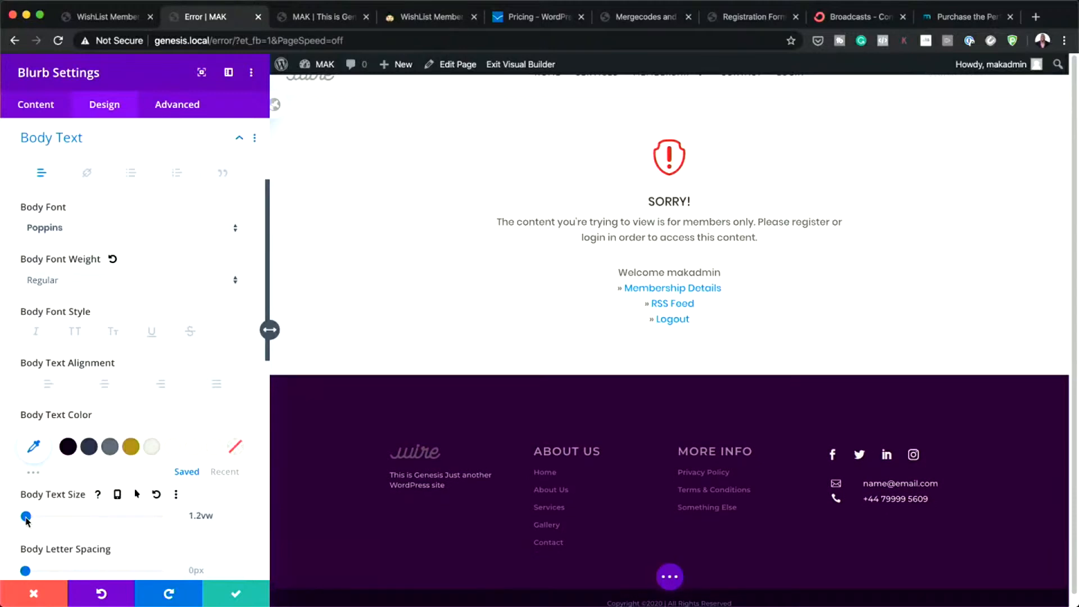
pyautogui.click(235, 596)
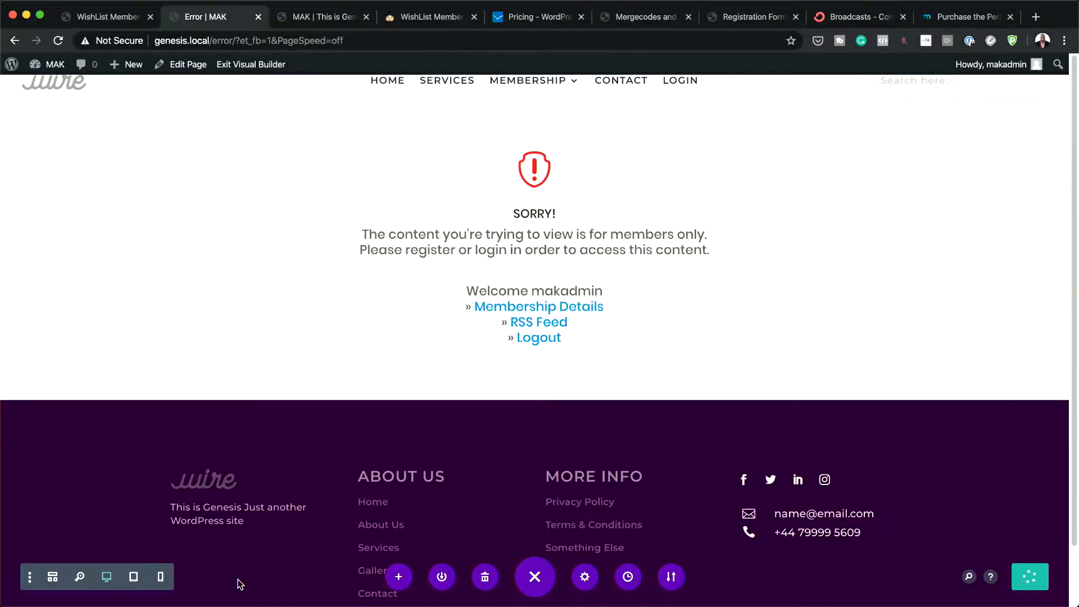
# Fine-tune the blurb's body text size and save the settings again.
pyautogui.moveTo(534, 307)
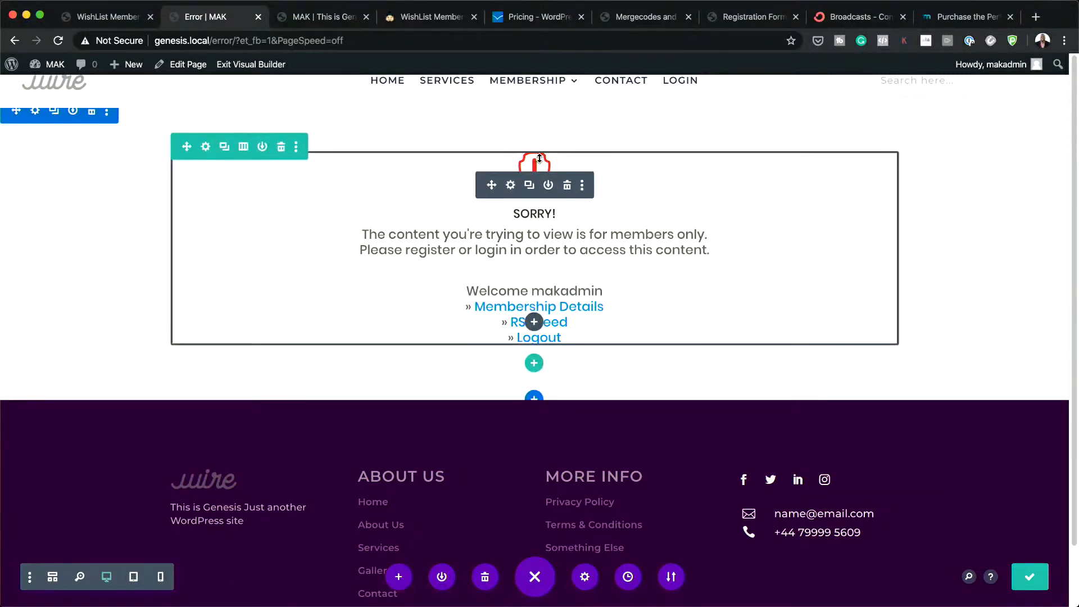
pyautogui.click(511, 186)
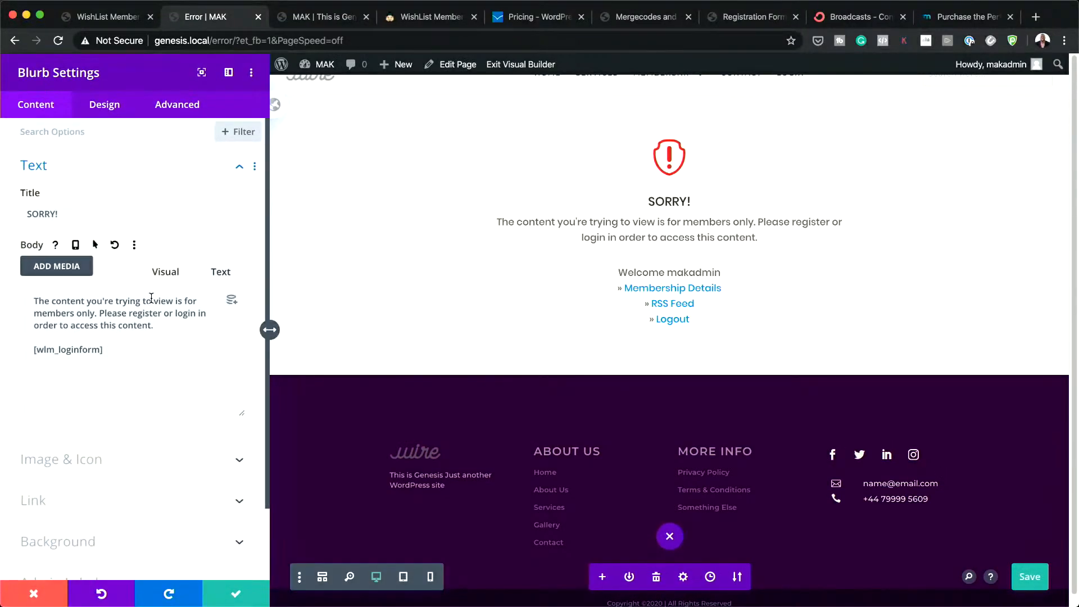
pyautogui.click(125, 102)
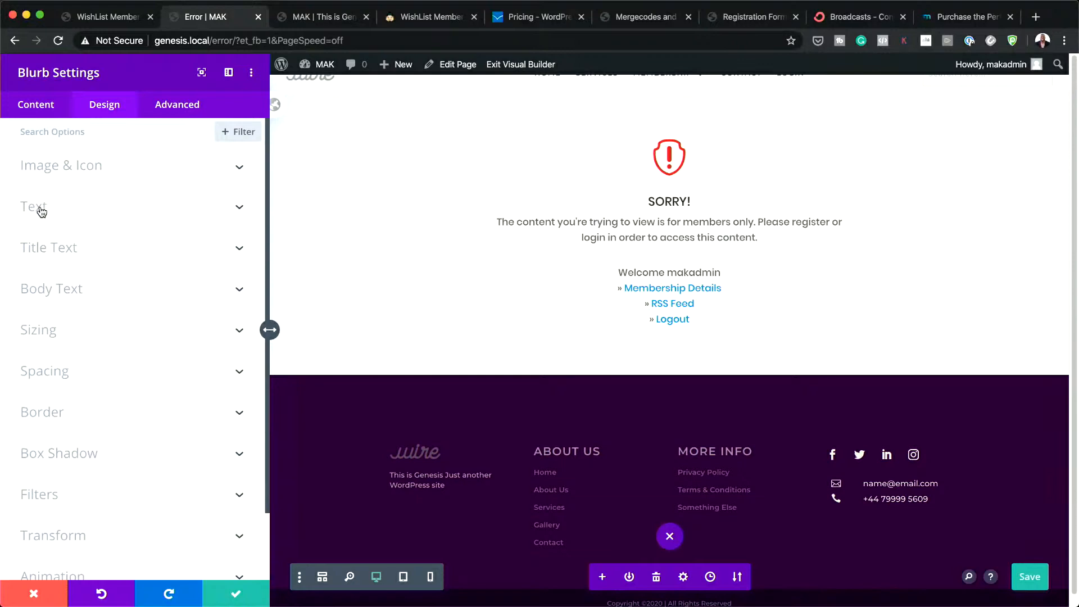
pyautogui.scroll(-2, 168, 225)
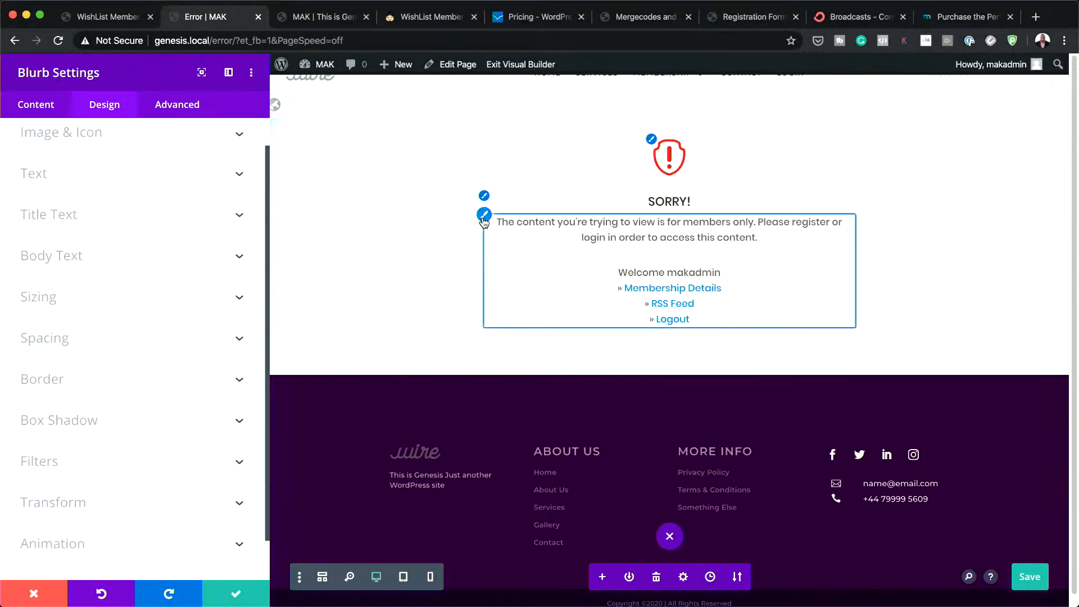
pyautogui.click(201, 213)
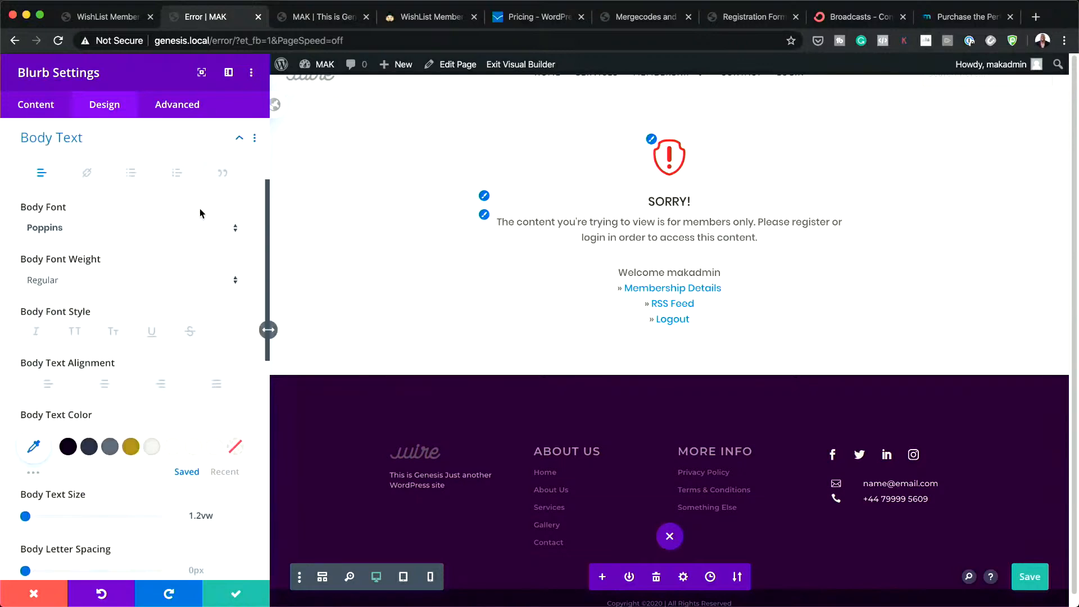
pyautogui.click(199, 515)
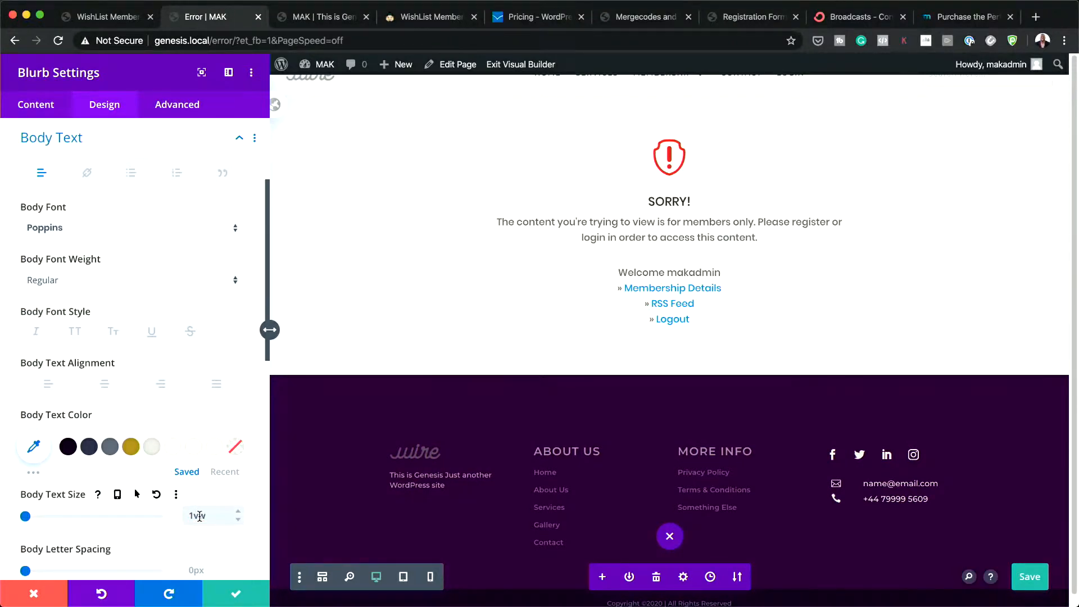
pyautogui.click(238, 593)
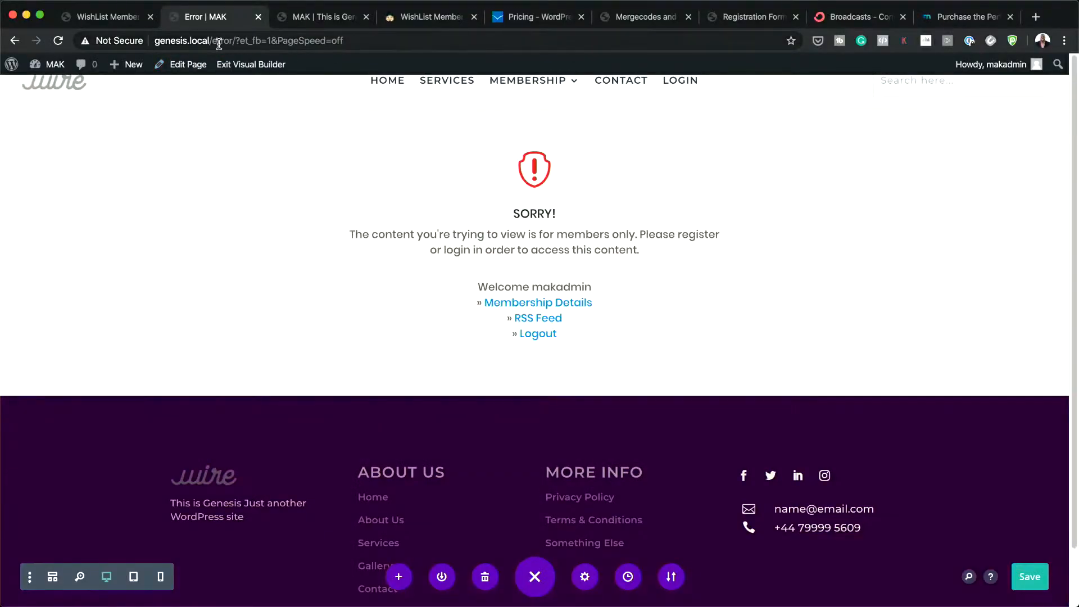
# Load the Error page address, without its query string, in a new Incognito window.
pyautogui.moveTo(235, 41); pyautogui.dragTo(404, 42)
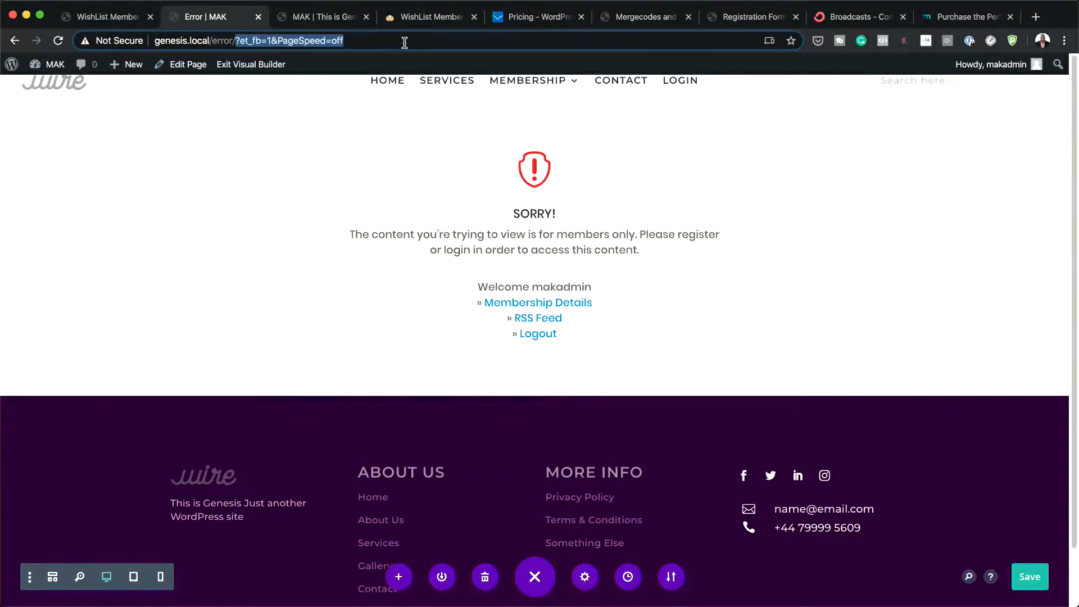
pyautogui.press('BackSpace')
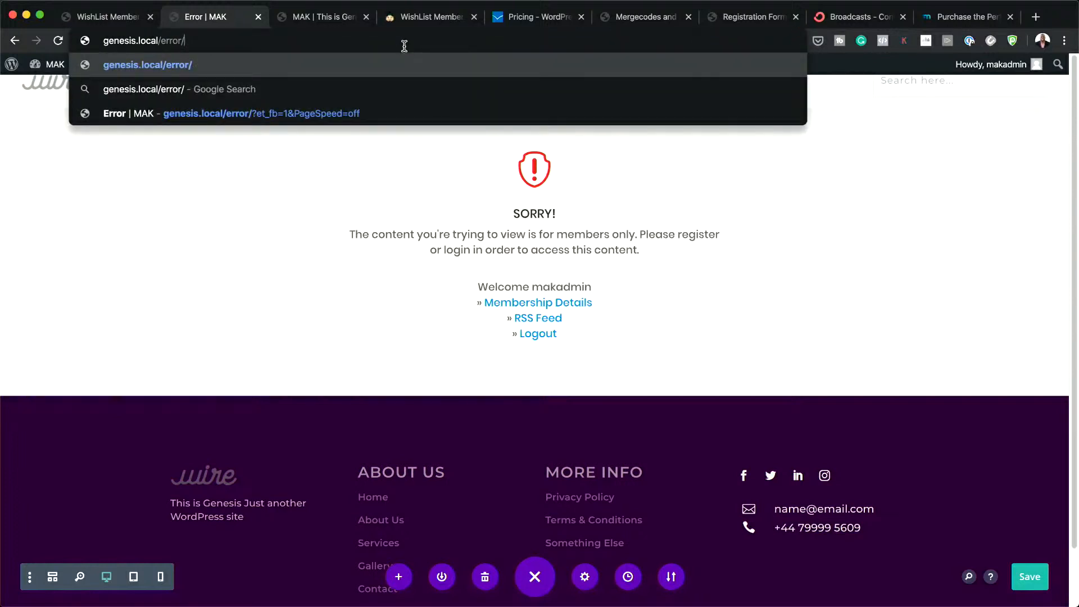
pyautogui.press('super+a')
pyautogui.press('super+c')
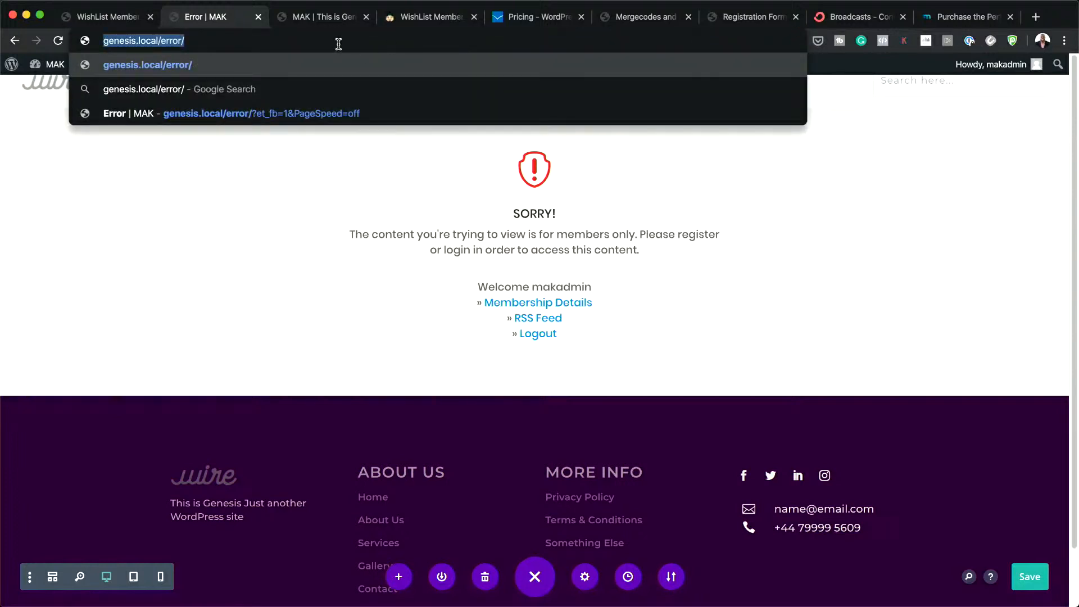
pyautogui.click(93, 7)
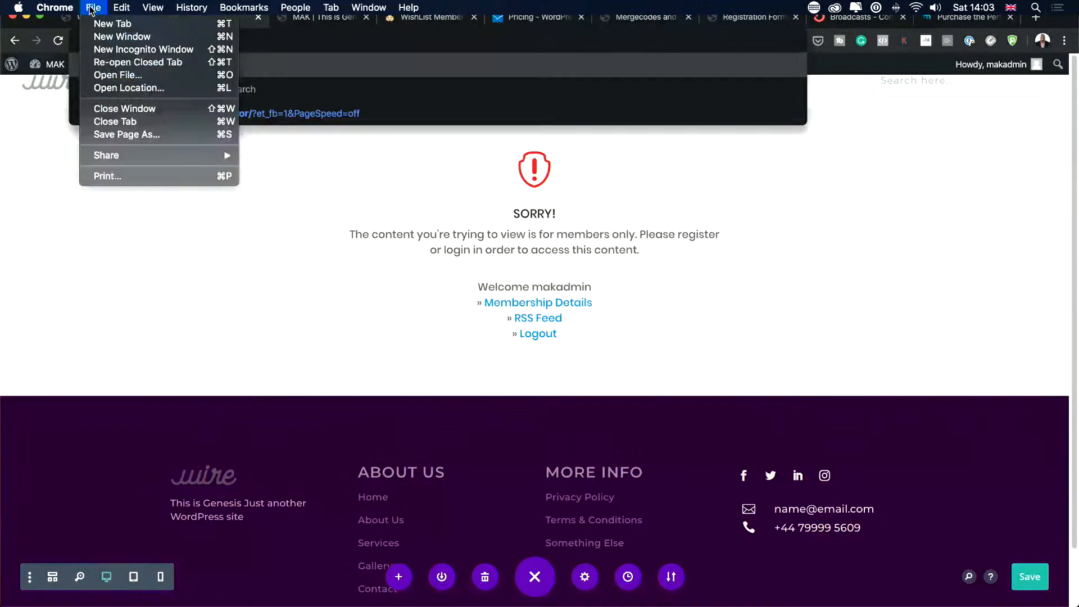
pyautogui.click(125, 49)
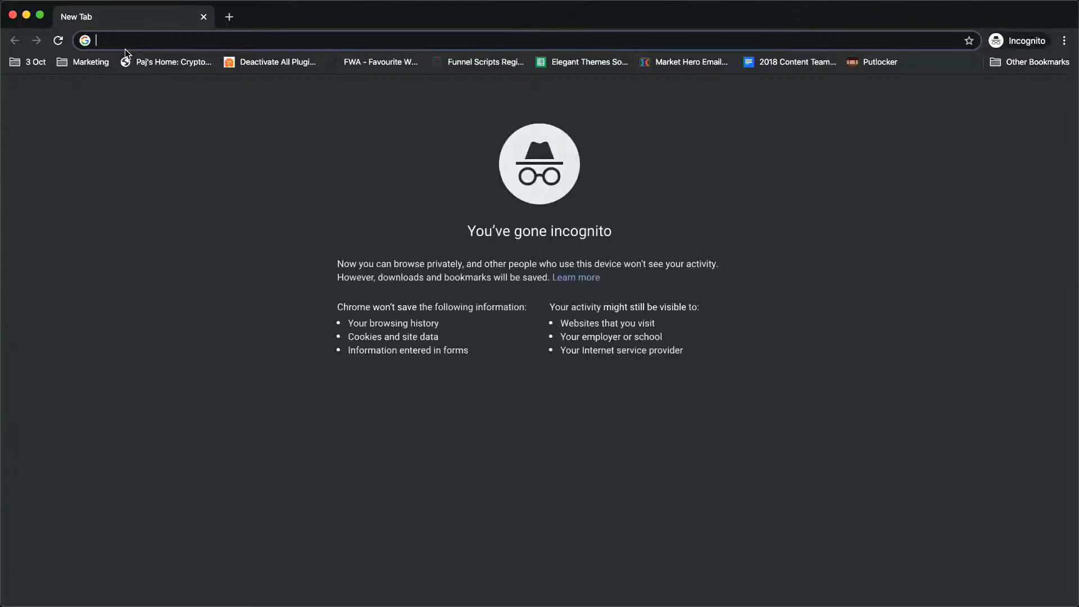
pyautogui.press('super+v')
pyautogui.press('Return')
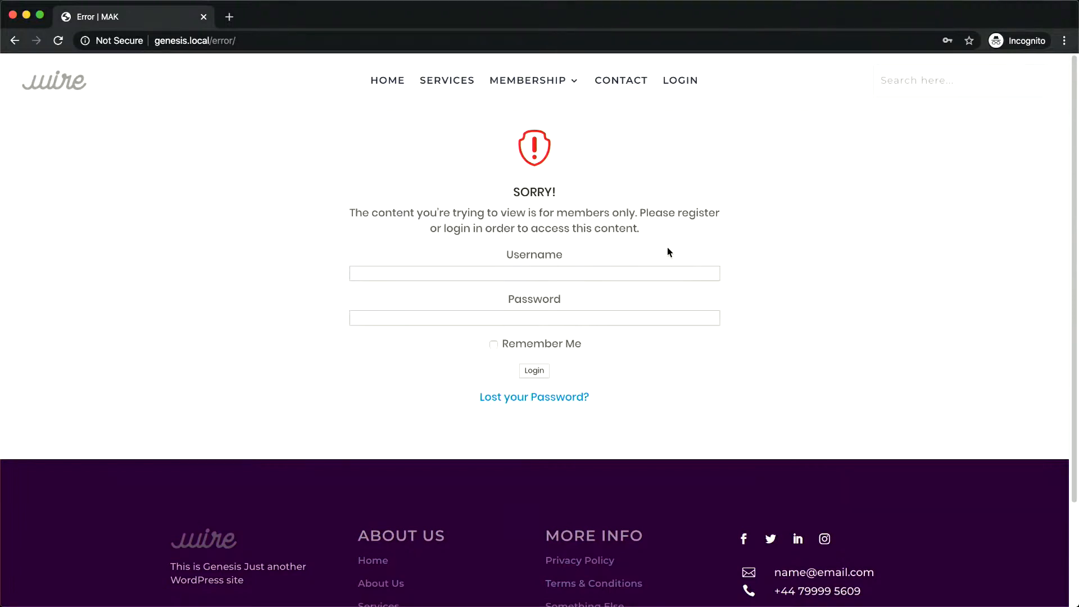
# Check the logged-out login form on genesis.local/error, then minimize the window.
pyautogui.click(543, 272)
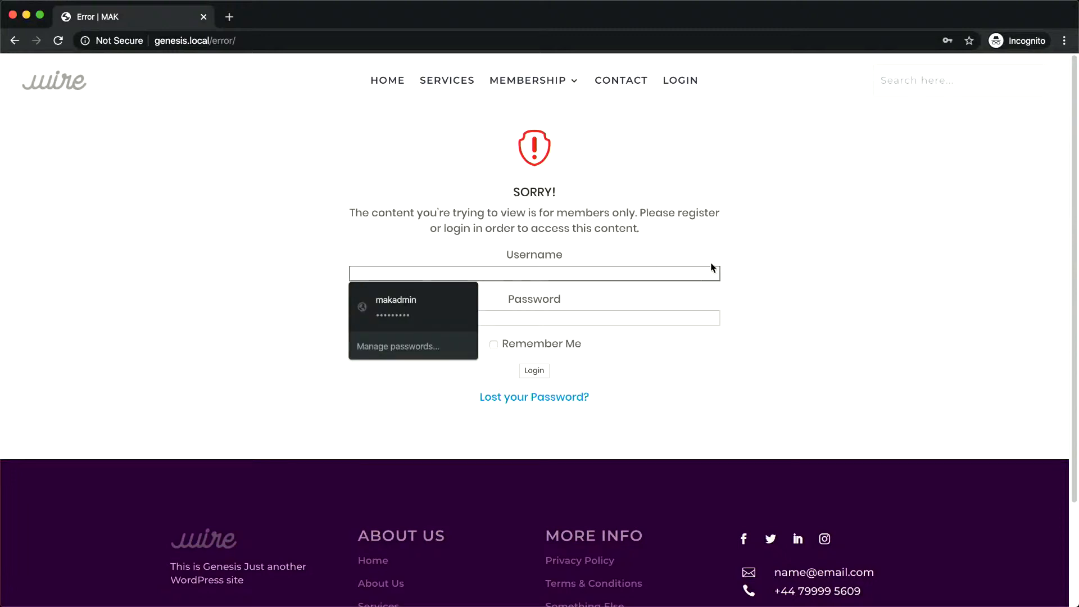
pyautogui.click(853, 280)
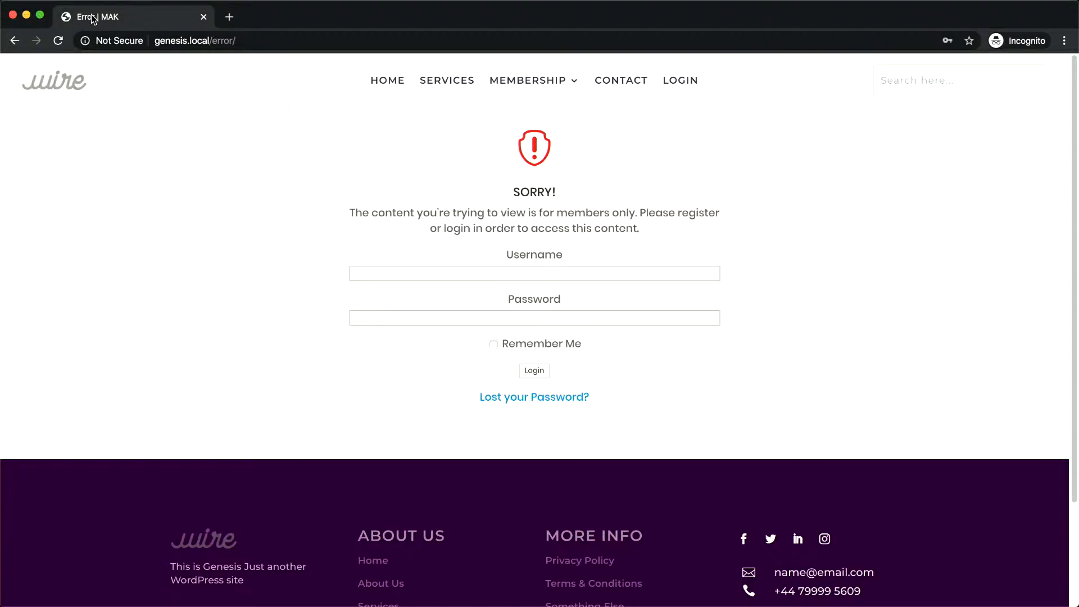
pyautogui.press('super+m')
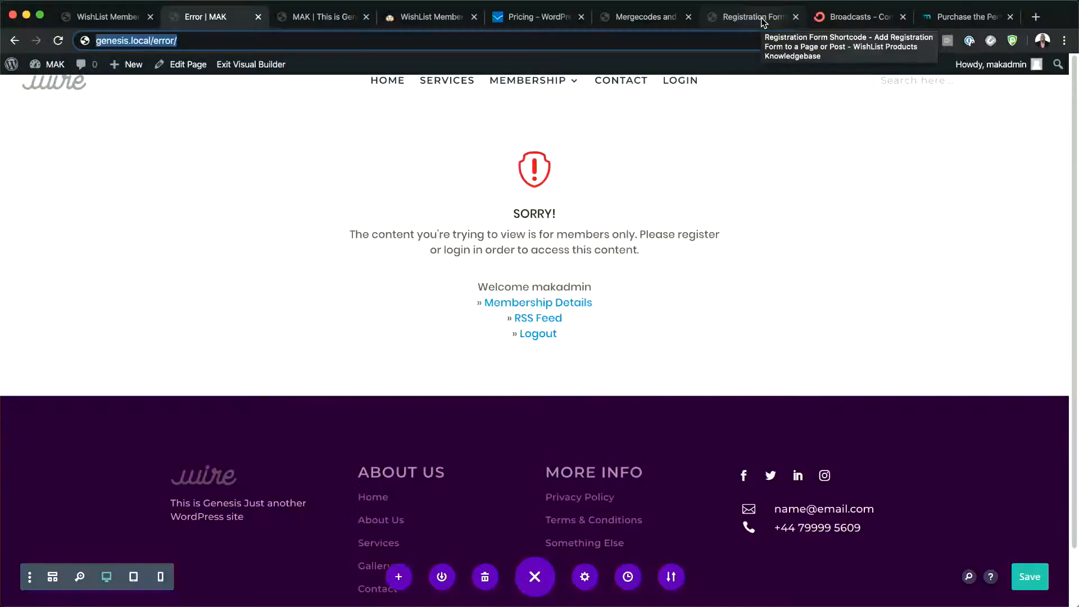
# Copy the [wlm_loginform] mergecode from the Mergecodes and Shortcodes help article.
pyautogui.click(812, 191)
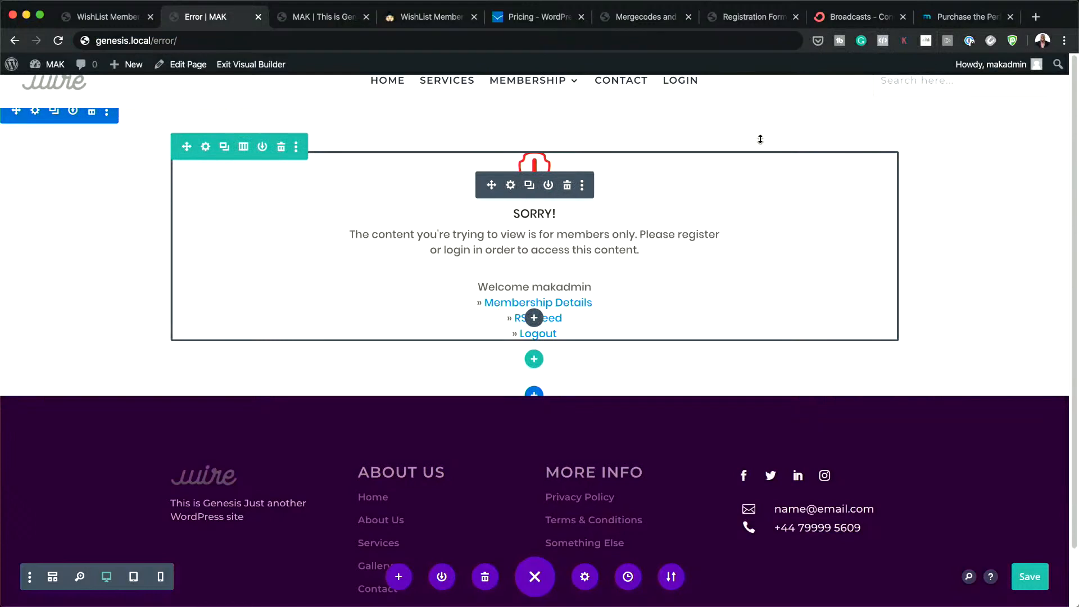
pyautogui.click(662, 19)
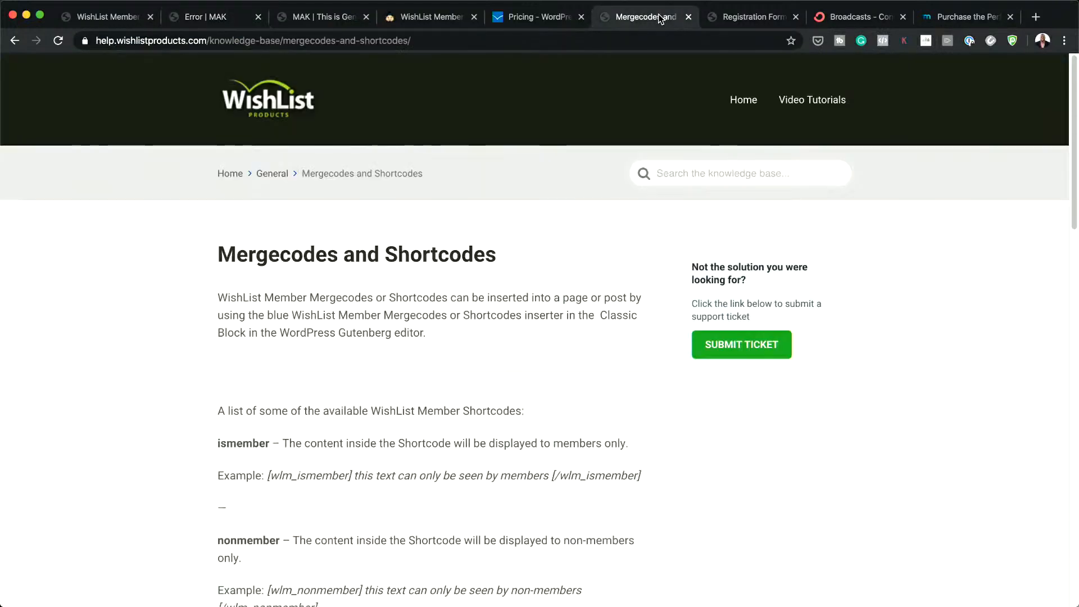
pyautogui.click(458, 40)
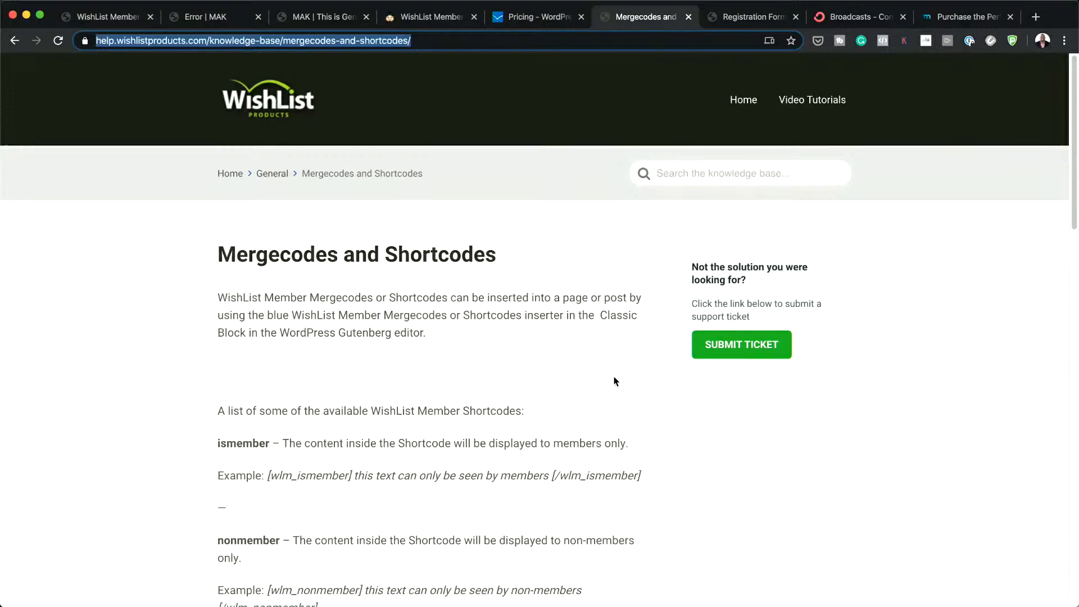
pyautogui.scroll(-3, 528, 447)
pyautogui.scroll(-4, 528, 449)
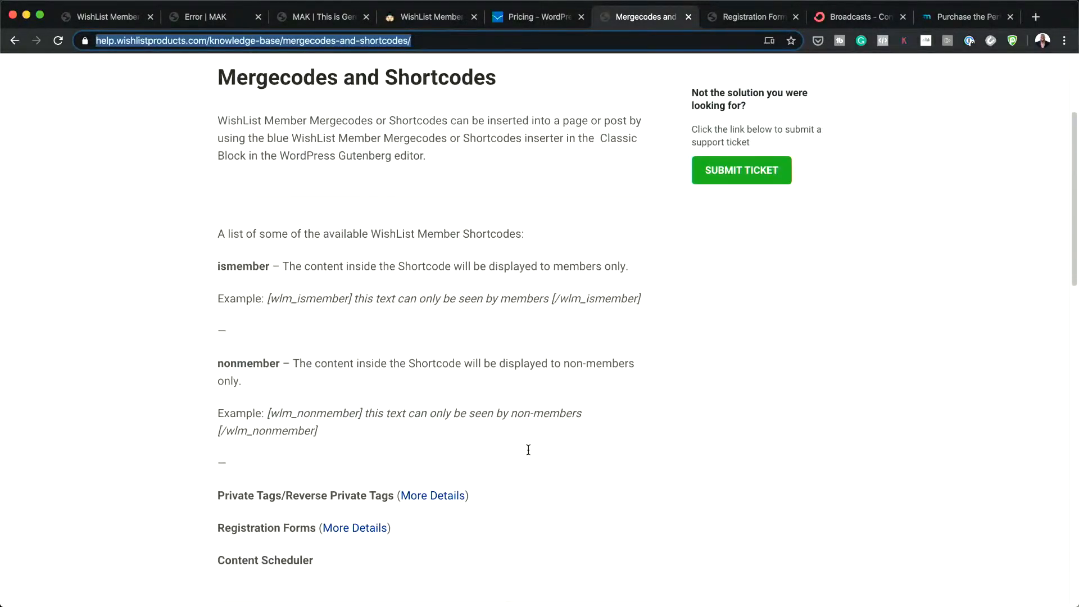
pyautogui.scroll(-3, 529, 450)
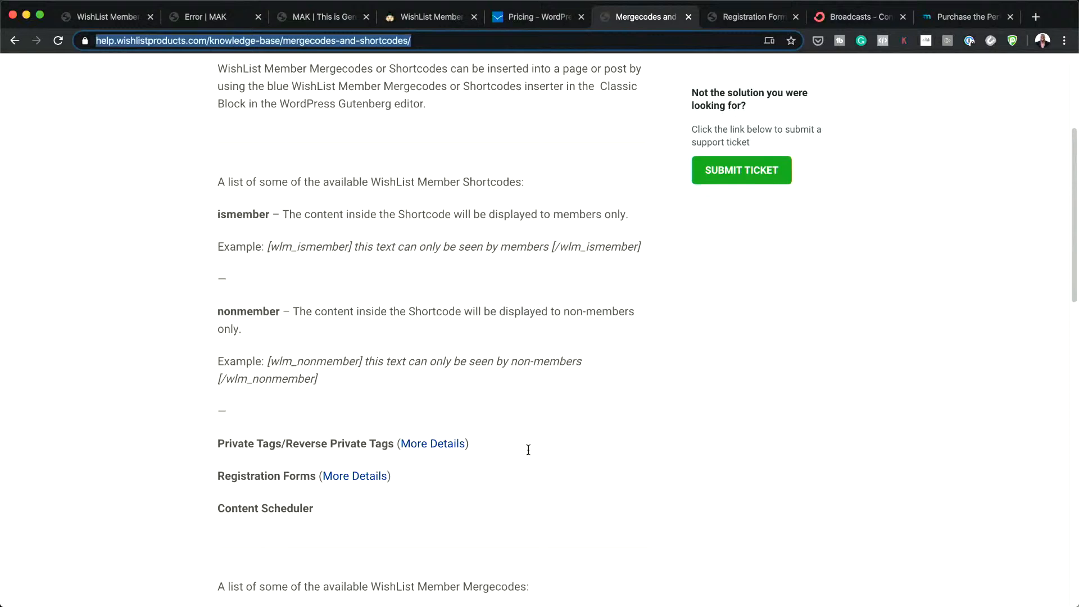
pyautogui.scroll(-7, 528, 450)
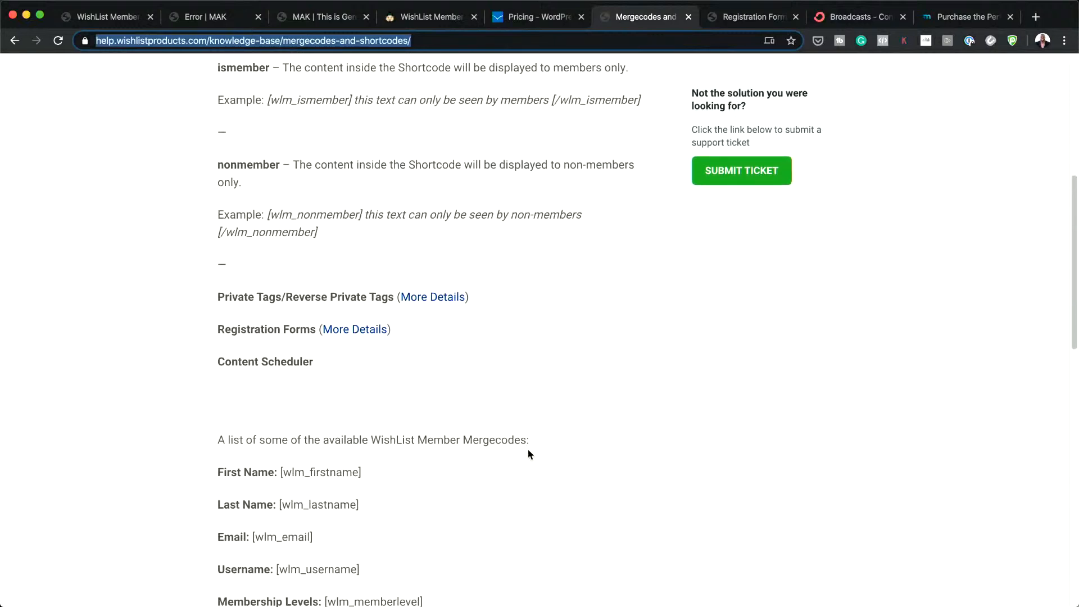
pyautogui.scroll(-3, 528, 453)
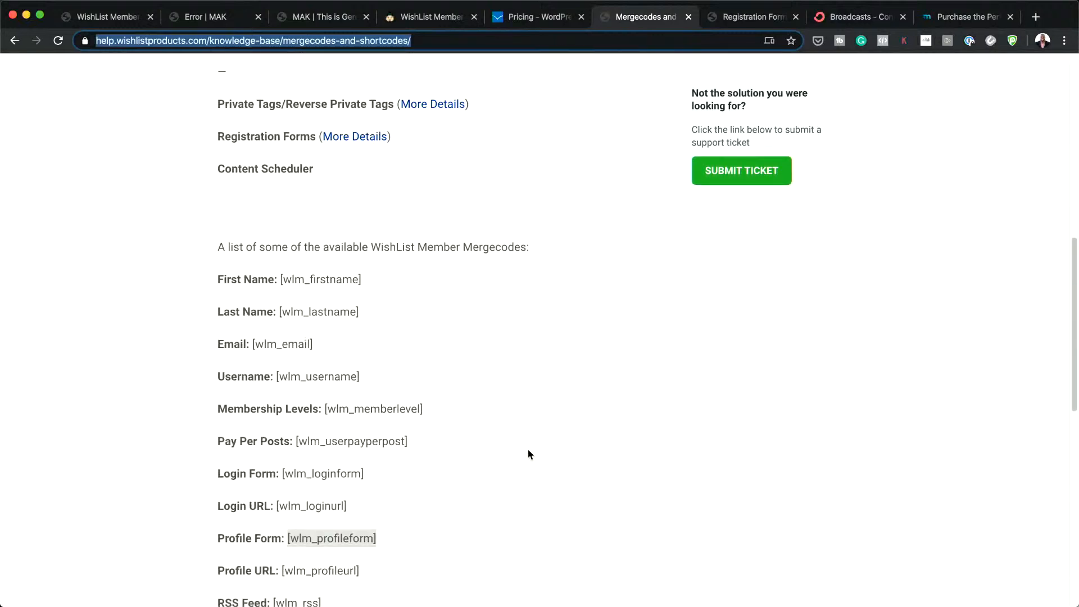
pyautogui.click(284, 488)
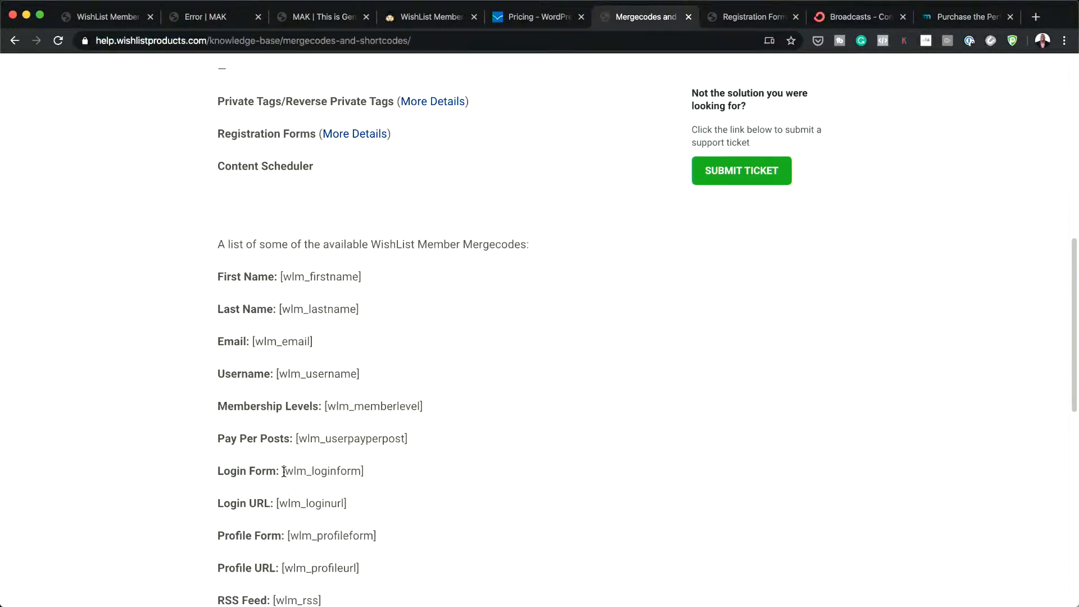
pyautogui.moveTo(281, 471); pyautogui.dragTo(367, 471)
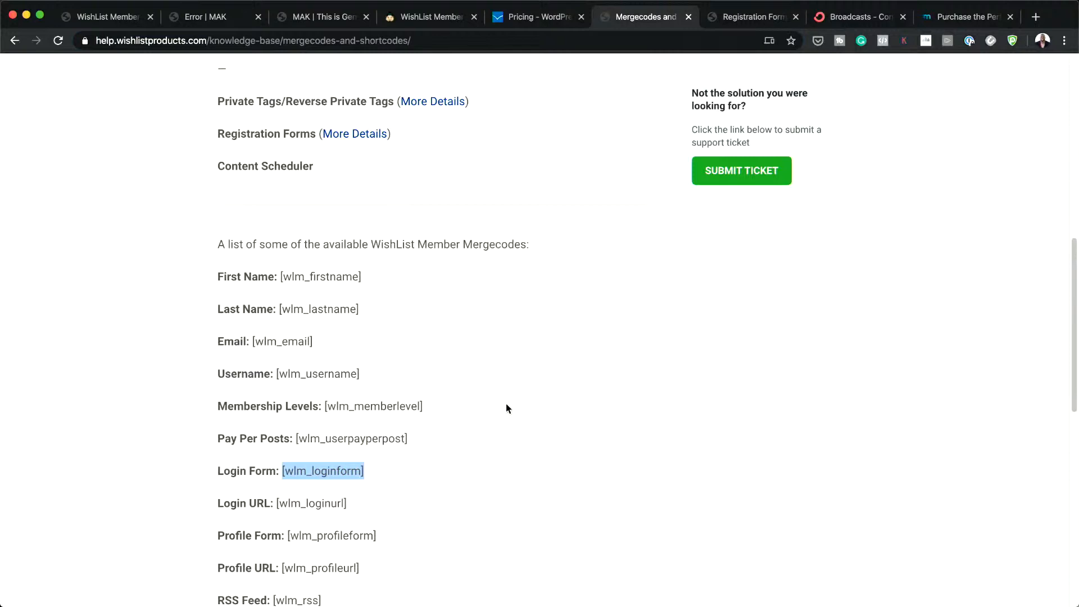
pyautogui.click(117, 18)
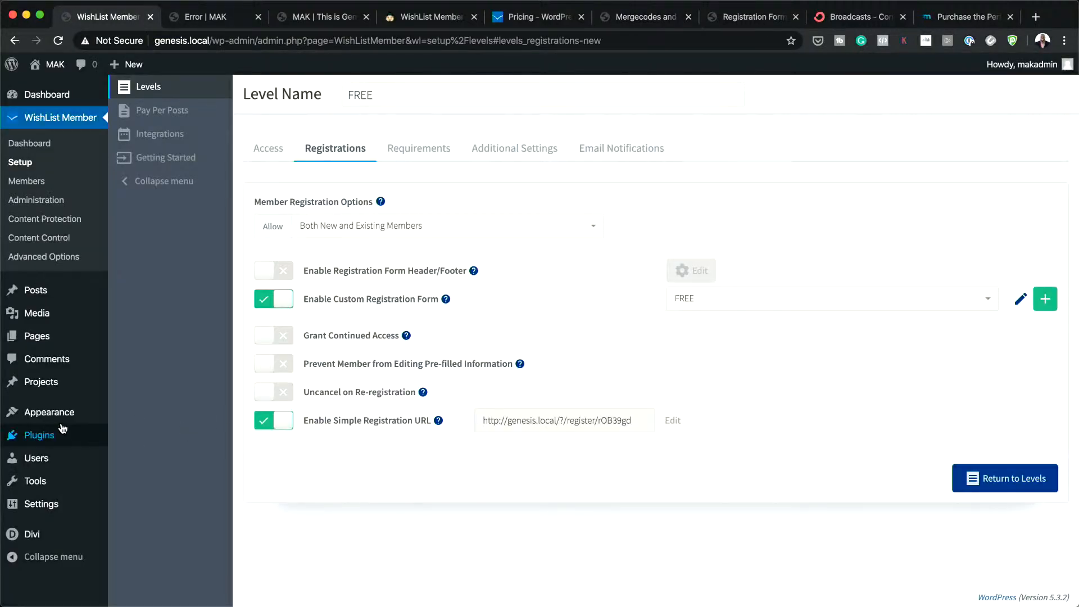
# Open the Login page from All Pages in the Divi builder.
pyautogui.moveTo(50, 342)
pyautogui.click(133, 339)
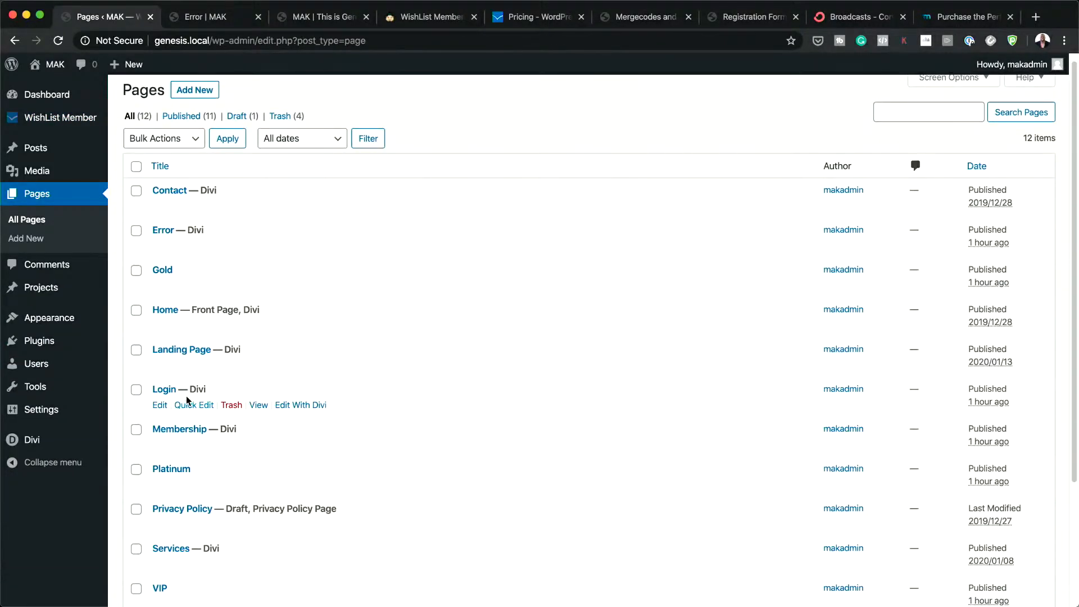
pyautogui.click(160, 406)
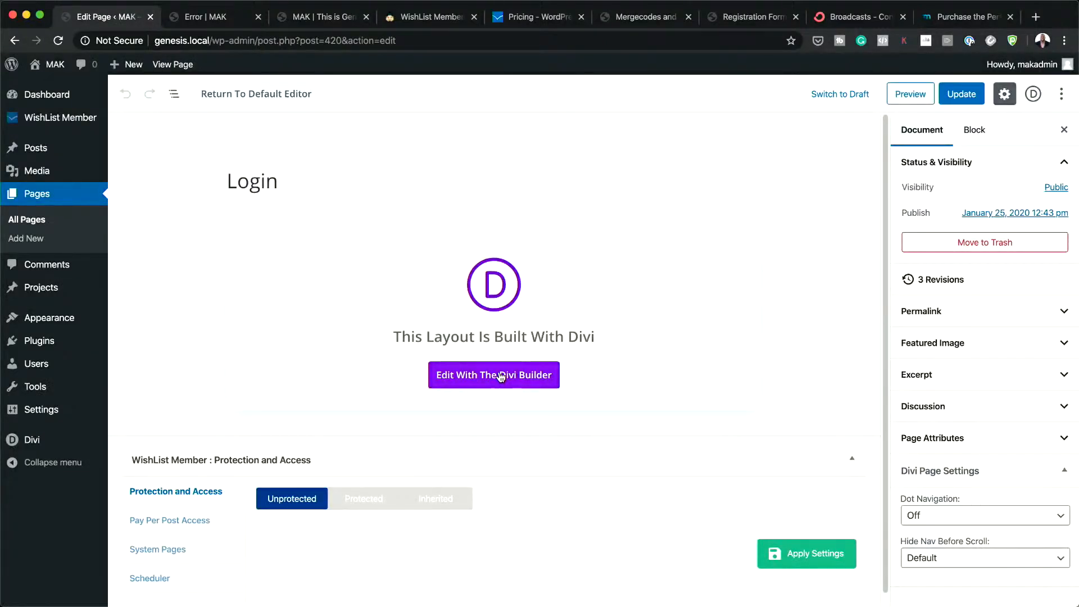
pyautogui.click(500, 378)
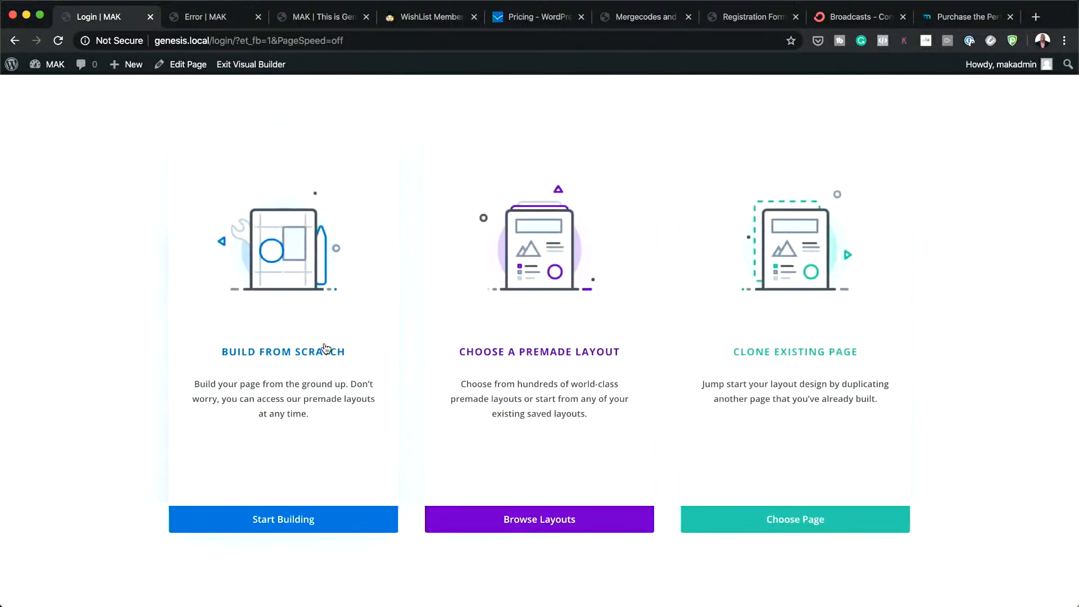
# Build the Login page from scratch: two-column row, left Text module containing [wlm_loginform].
pyautogui.click(275, 348)
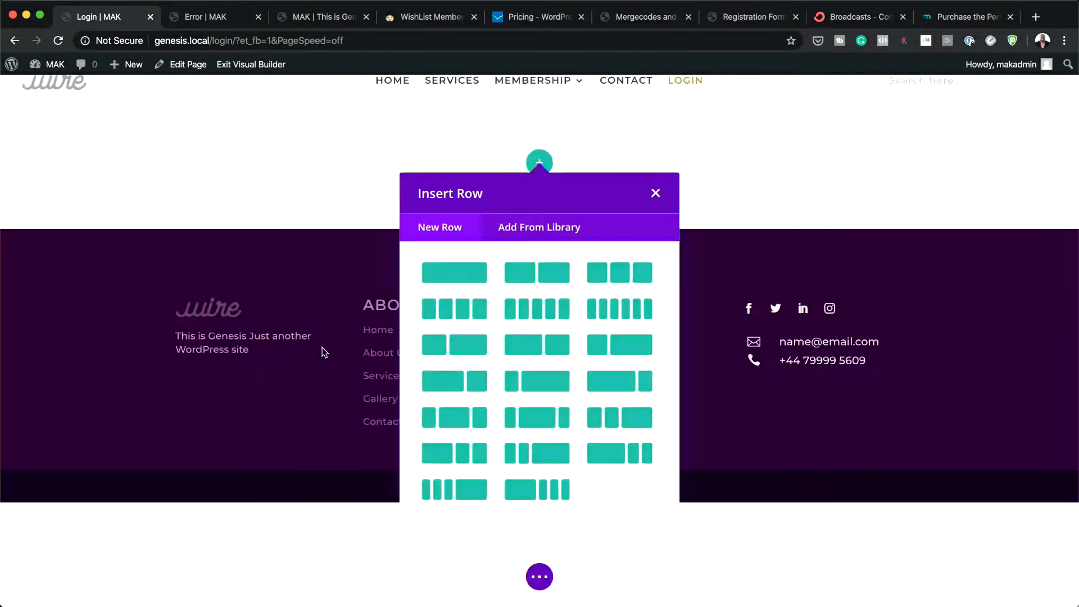
pyautogui.click(548, 271)
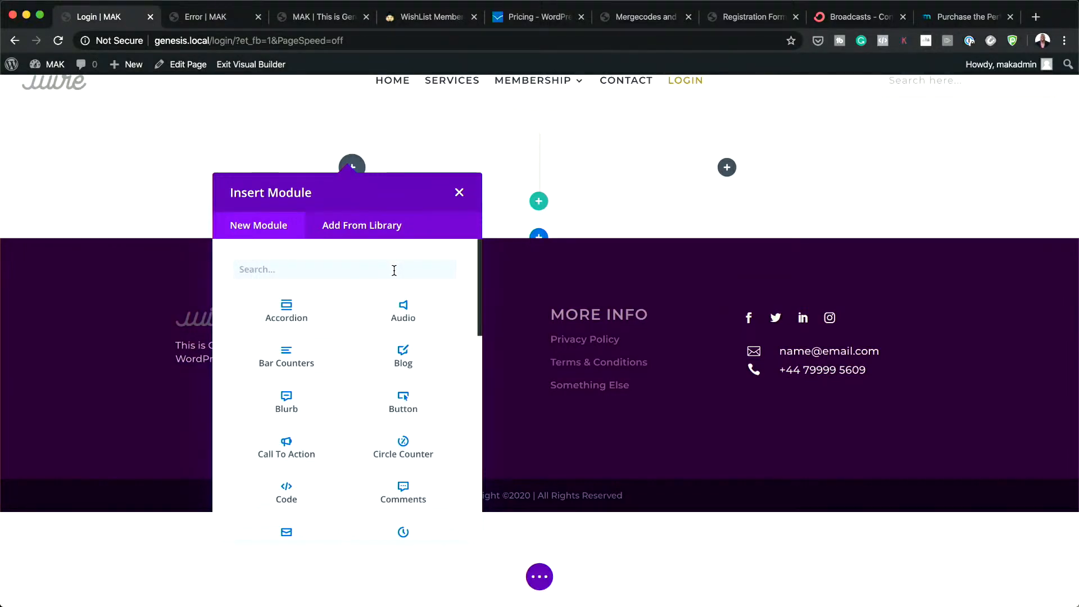
pyautogui.write('text')
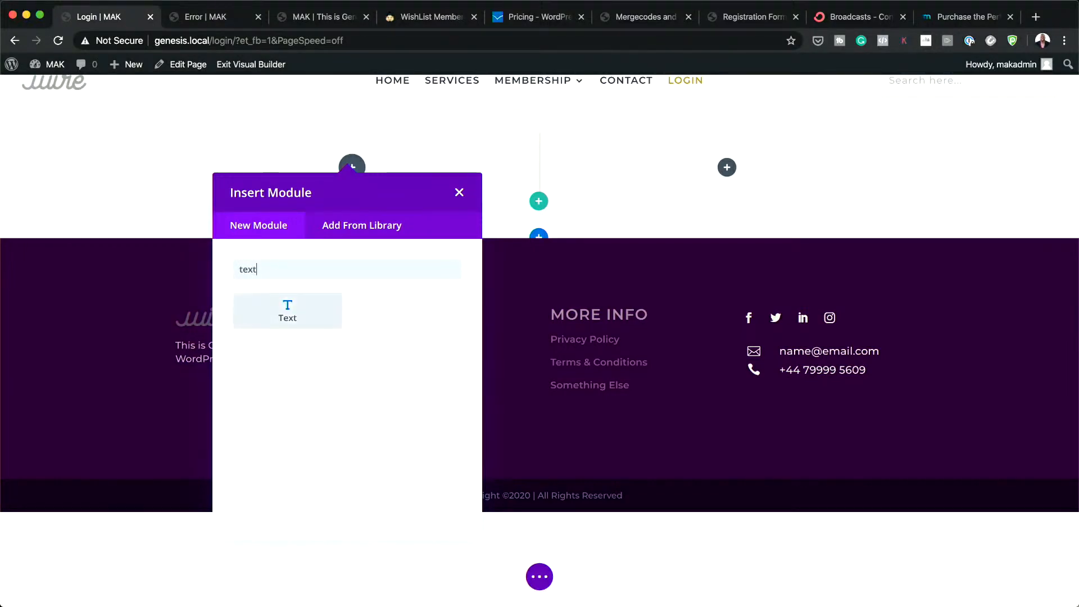
pyautogui.click(282, 316)
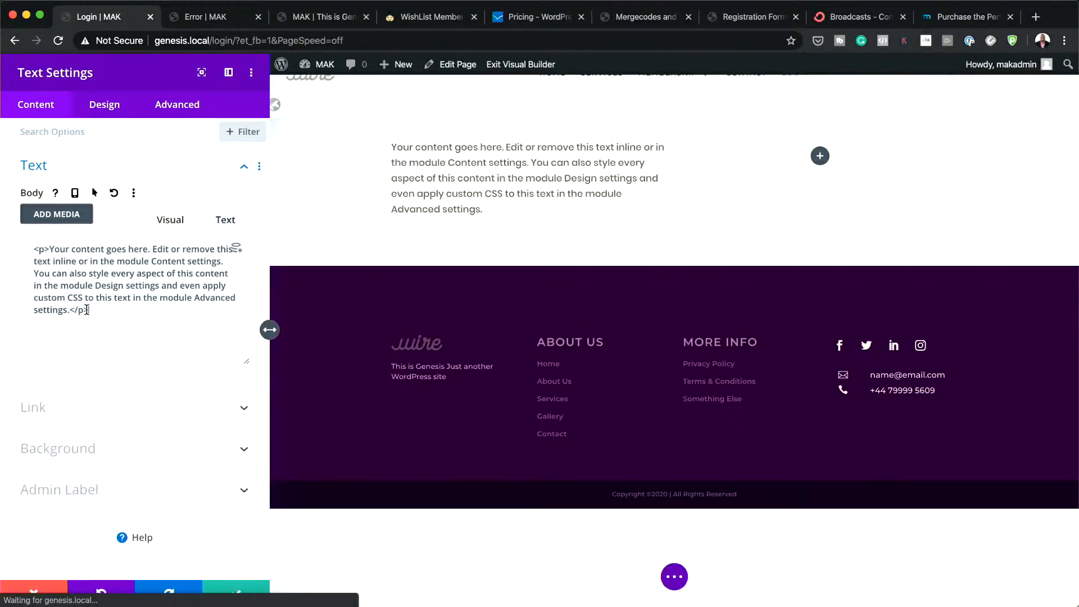
pyautogui.moveTo(89, 312); pyautogui.dragTo(30, 241)
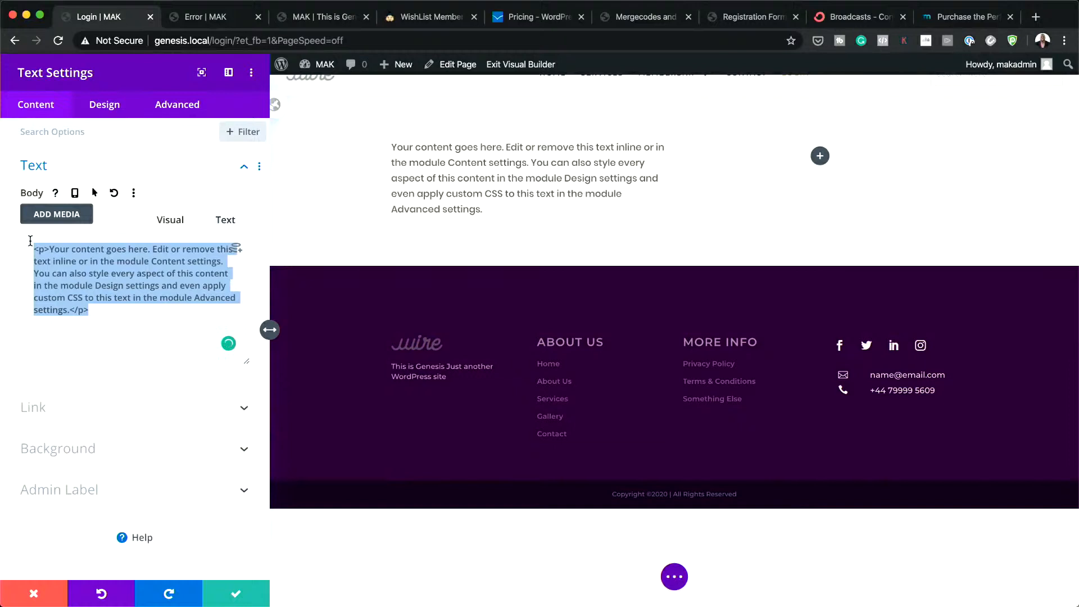
pyautogui.write('[wlm_loginform]')
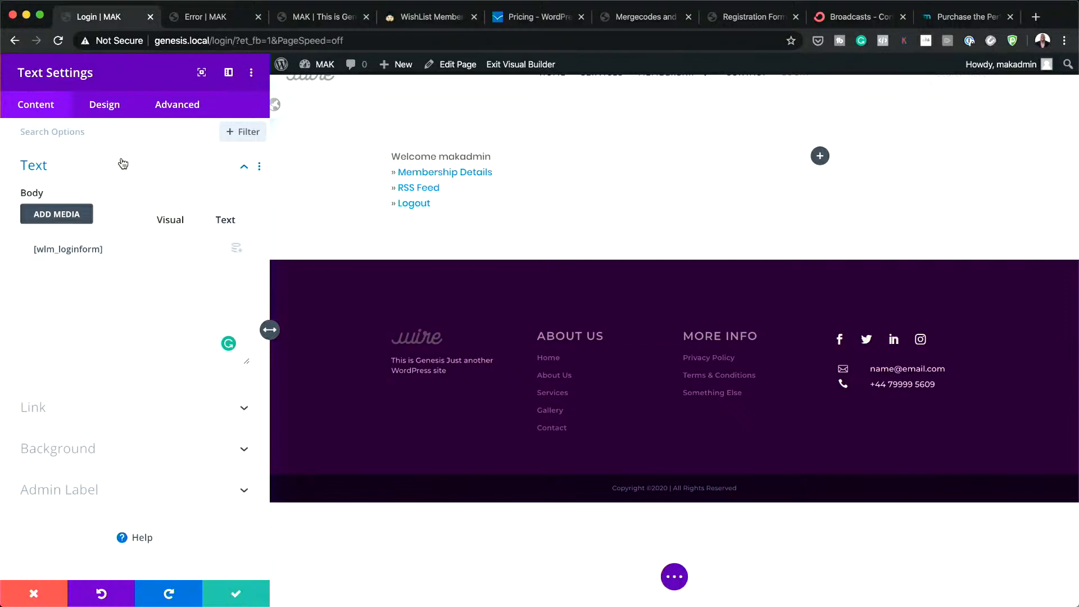
# Give the text module 3px rounded corners and a 1px border.
pyautogui.click(103, 105)
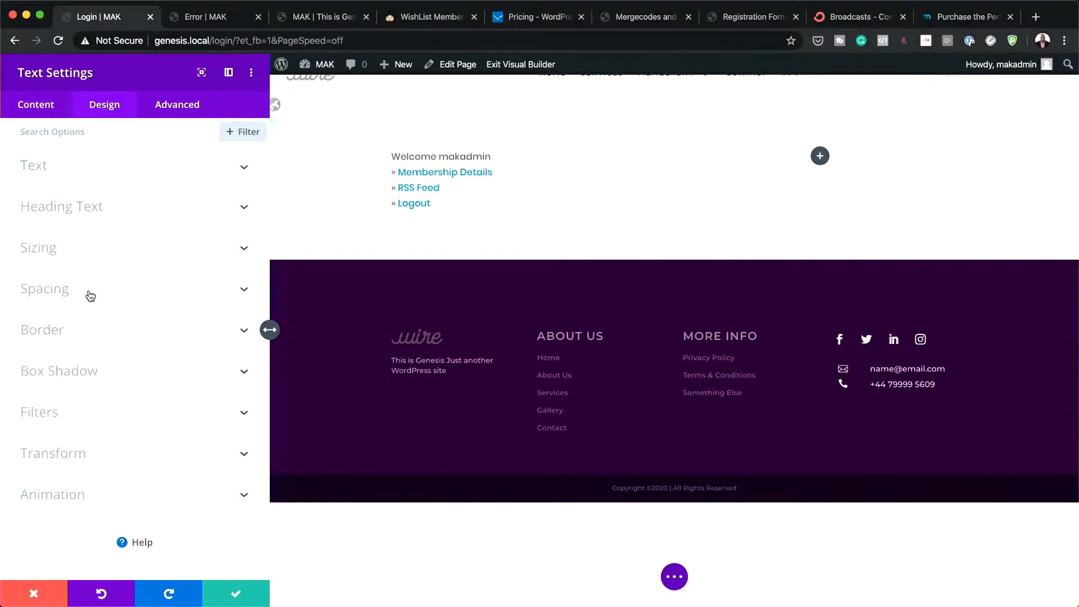
pyautogui.click(78, 330)
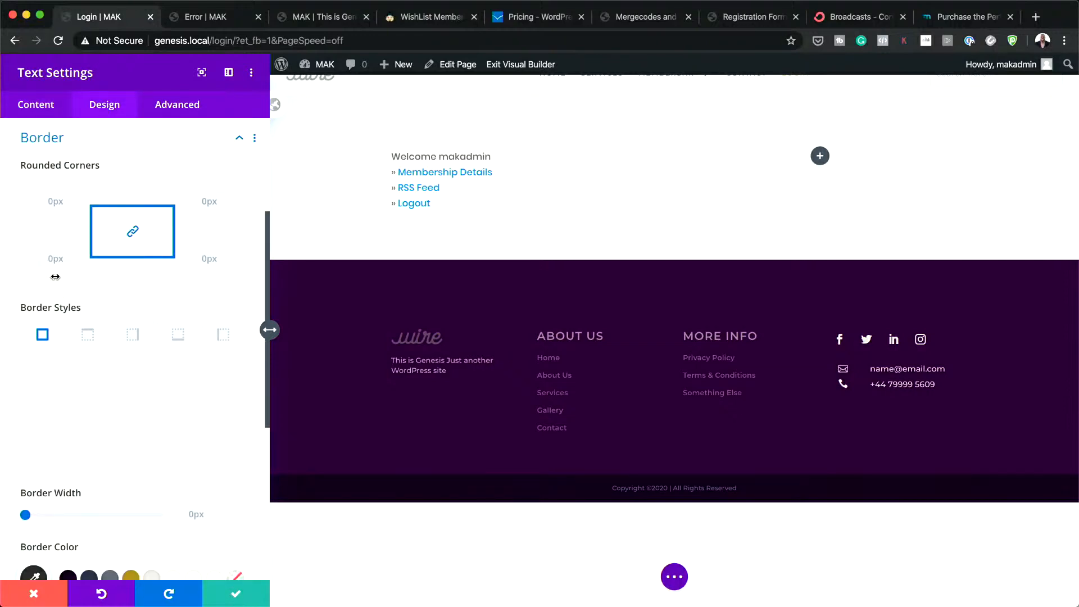
pyautogui.moveTo(54, 277); pyautogui.dragTo(59, 278)
pyautogui.click(28, 514)
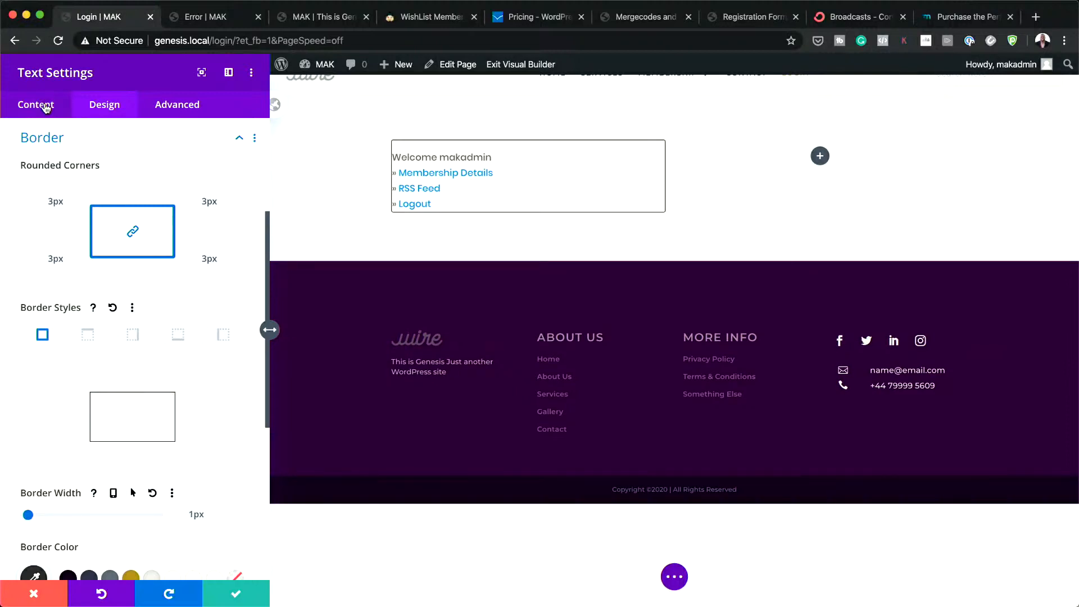
# Set 20px padding on all four sides of the text module.
pyautogui.scroll(5, 150, 405)
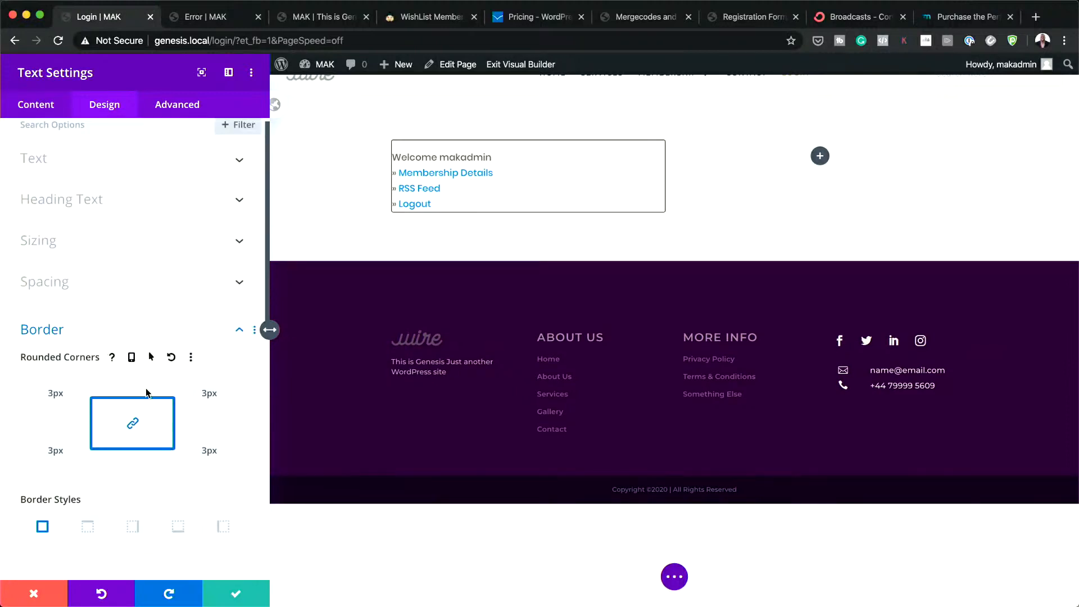
pyautogui.click(90, 287)
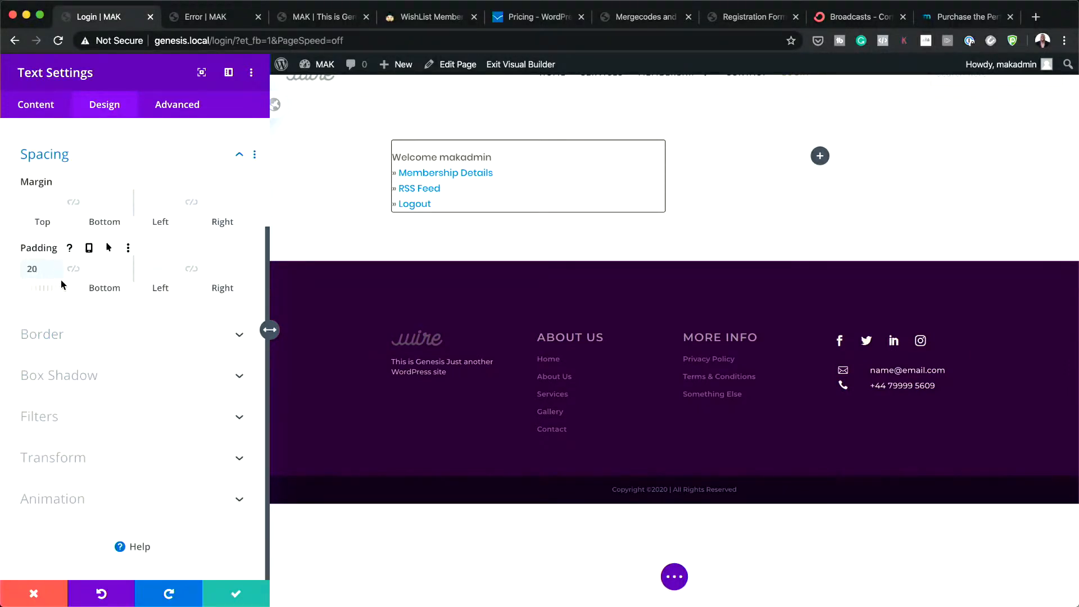
pyautogui.click(73, 268)
pyautogui.click(155, 270)
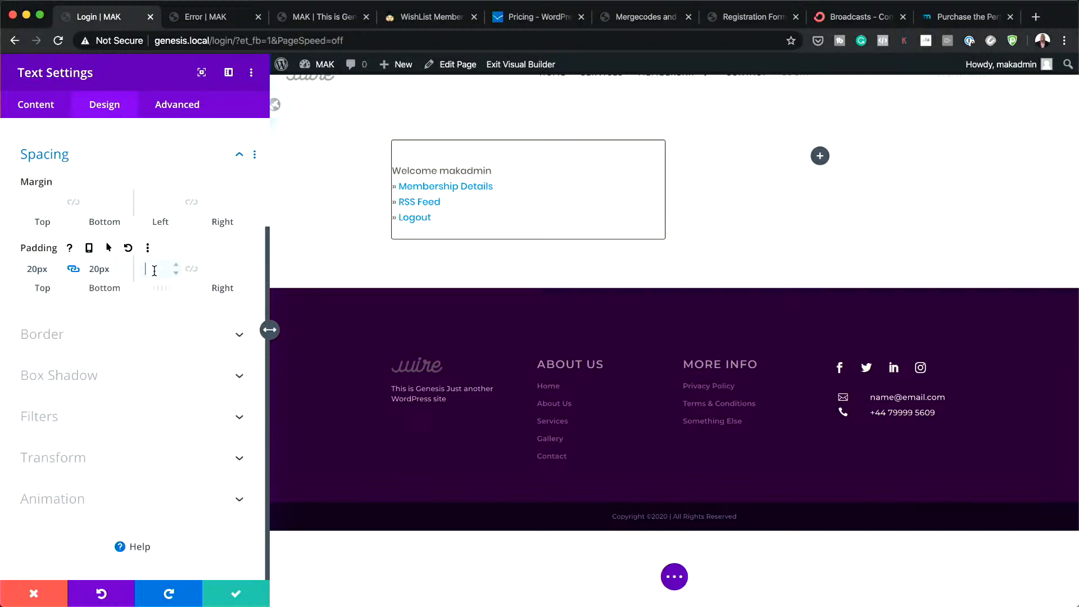
pyautogui.write('20px')
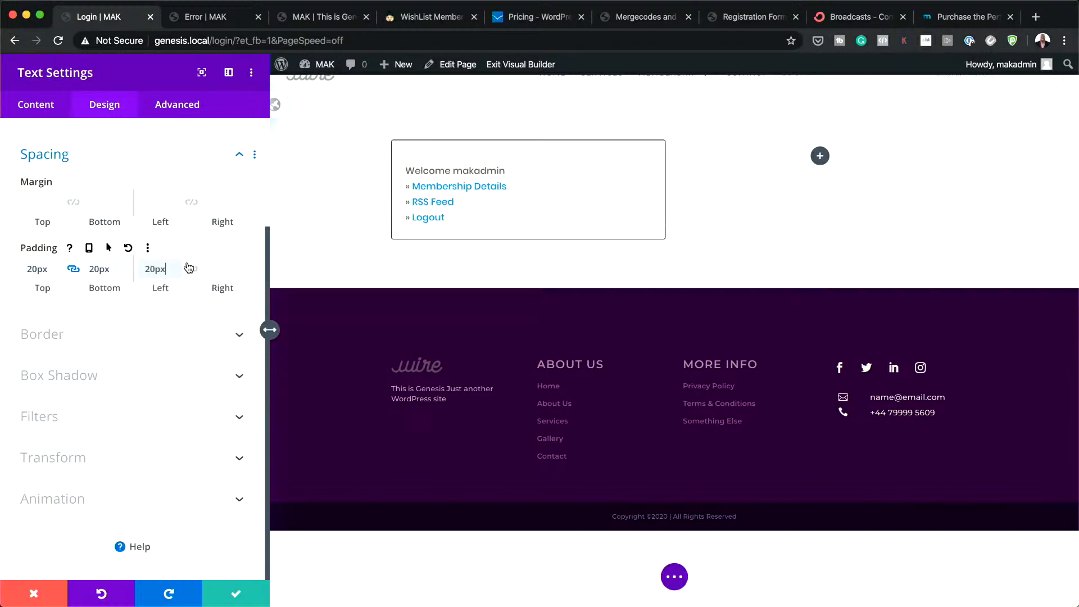
pyautogui.click(191, 269)
# Lower the border colour opacity to a faint grey and save the module.
pyautogui.click(59, 336)
pyautogui.scroll(-3, 141, 515)
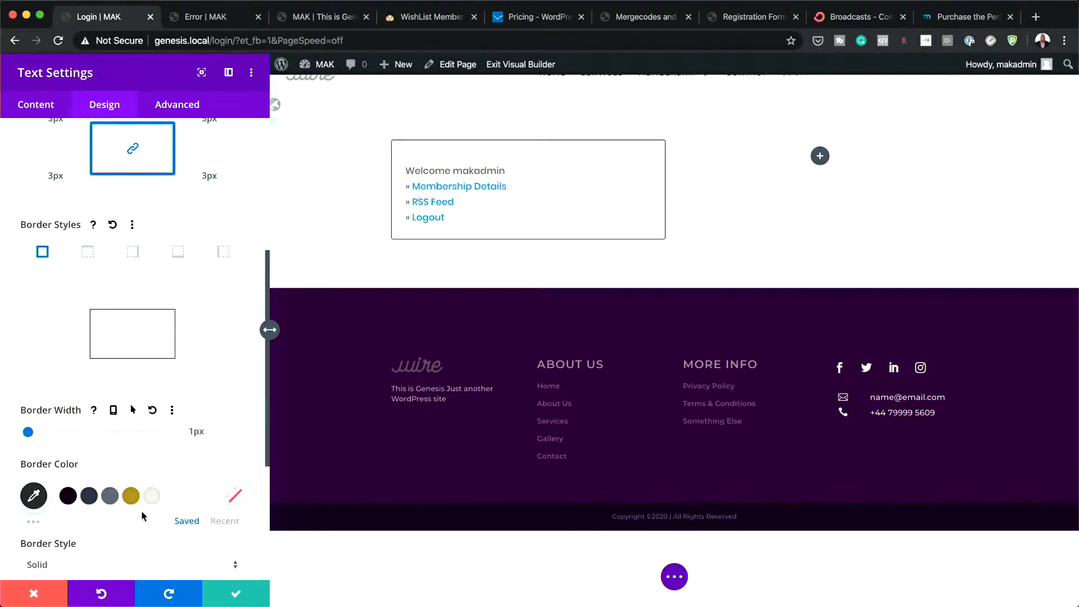
pyautogui.click(34, 496)
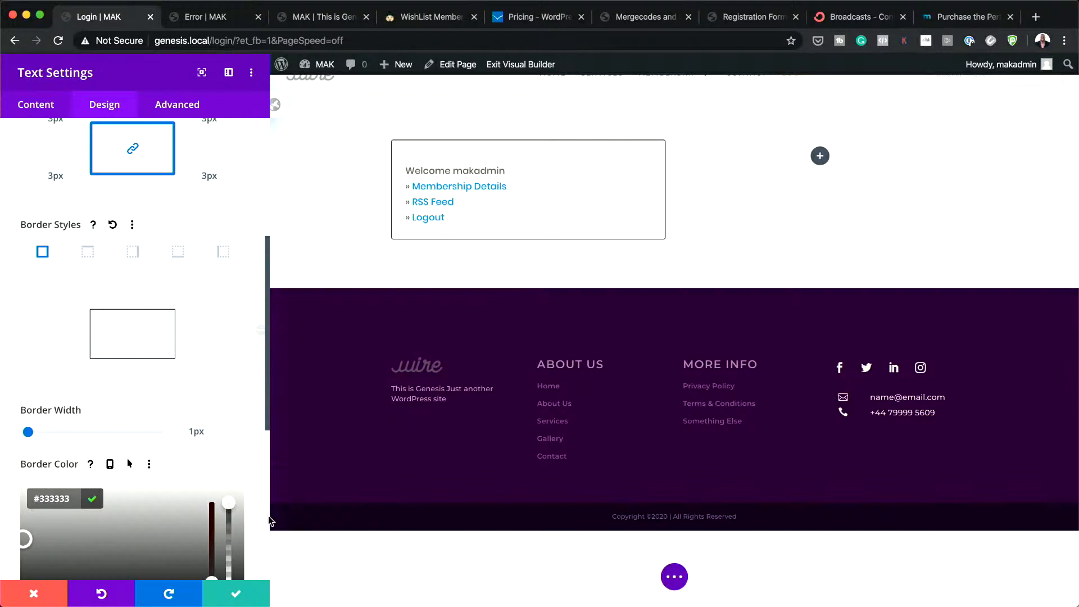
pyautogui.moveTo(228, 503); pyautogui.dragTo(239, 582)
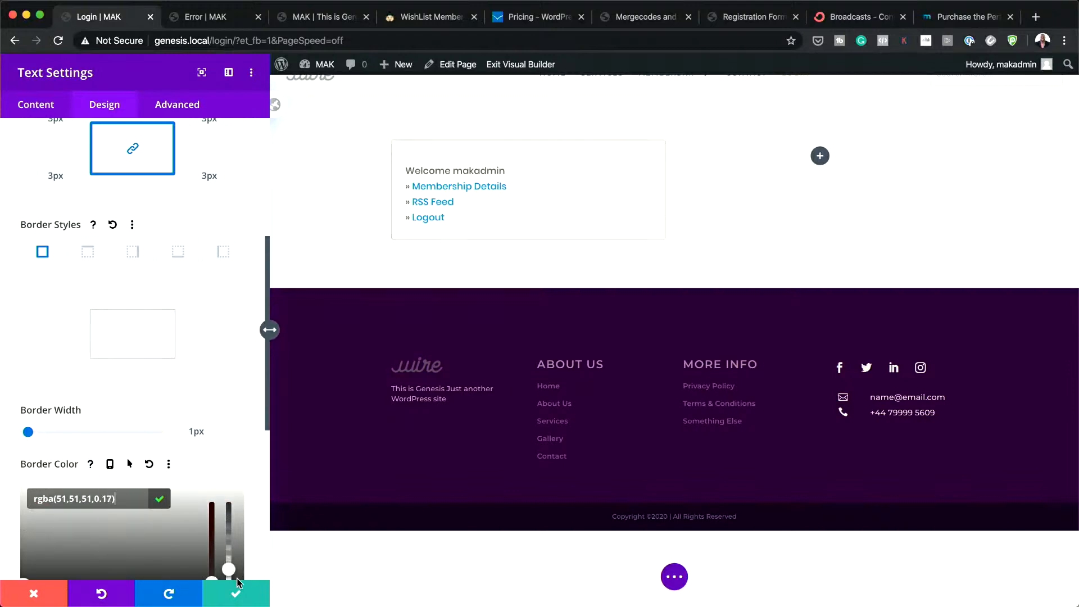
pyautogui.click(230, 589)
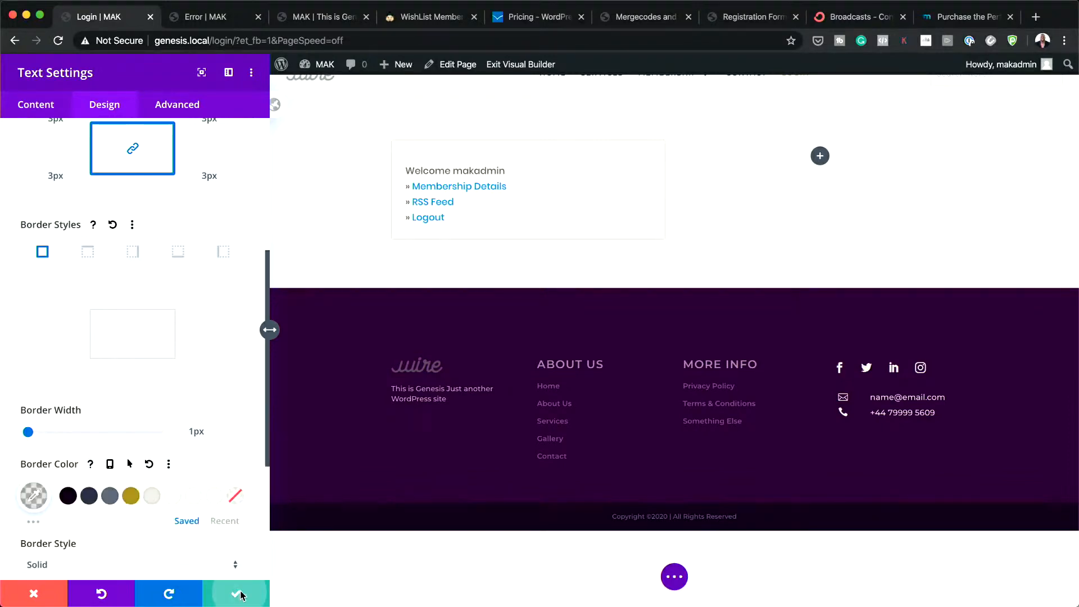
# Add an Image module showing the photographer photo to the right column and save.
pyautogui.click(727, 167)
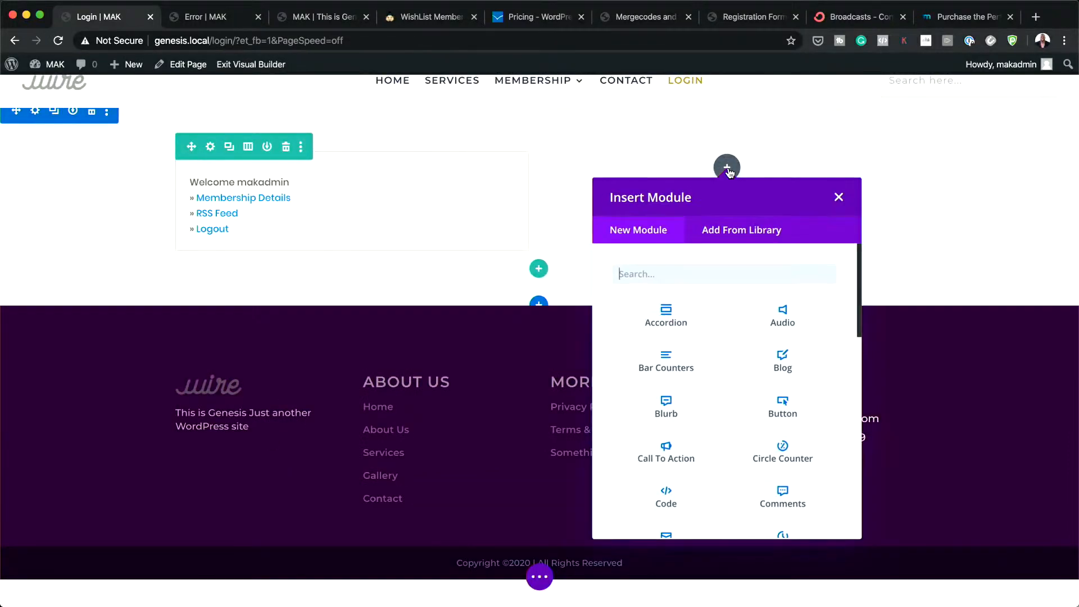
pyautogui.write('imag')
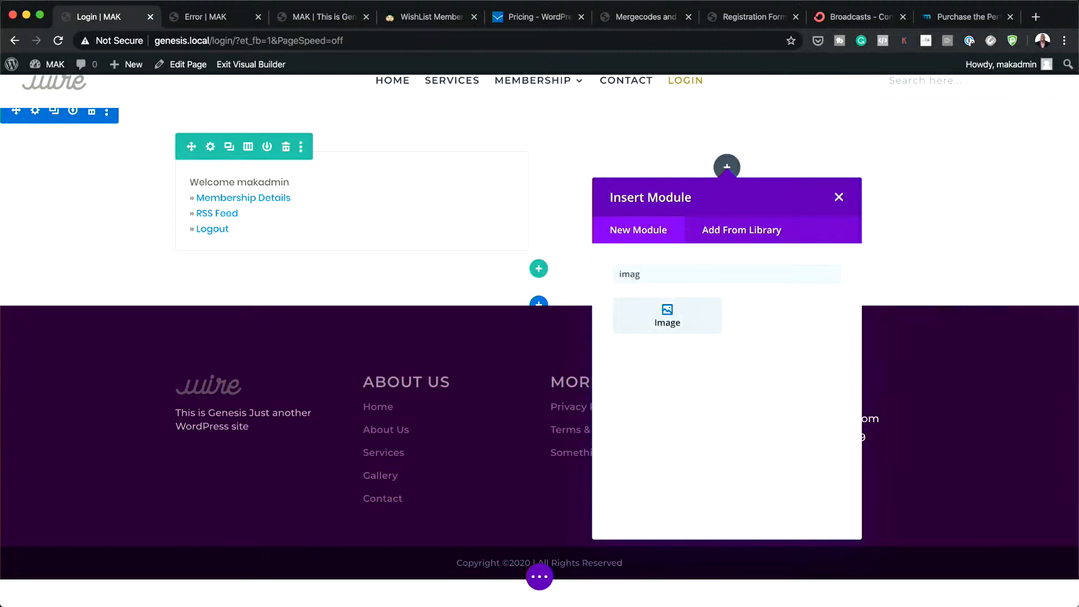
pyautogui.click(700, 323)
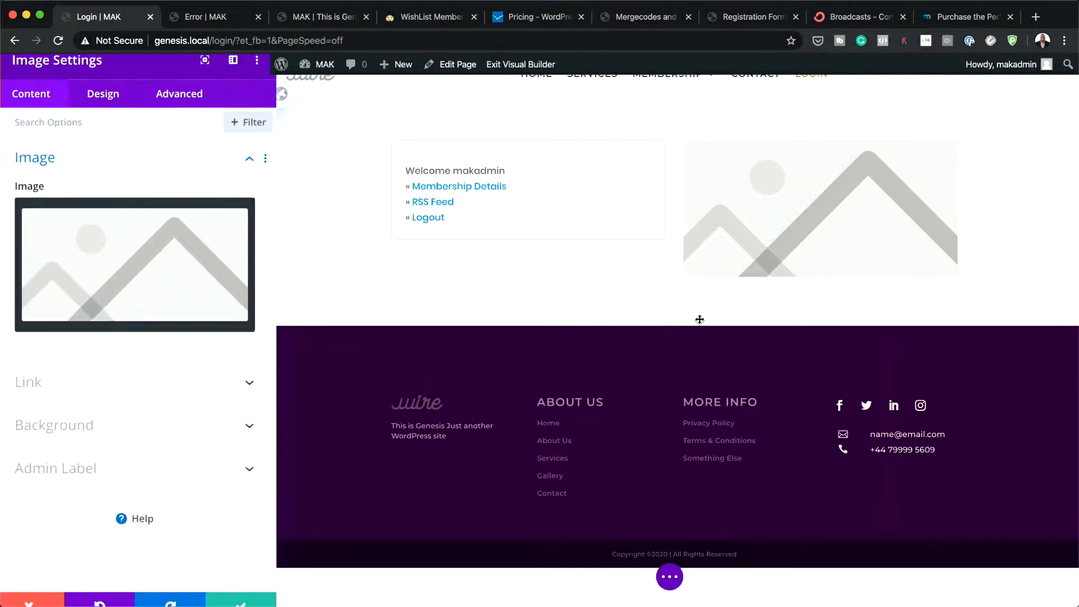
pyautogui.click(109, 268)
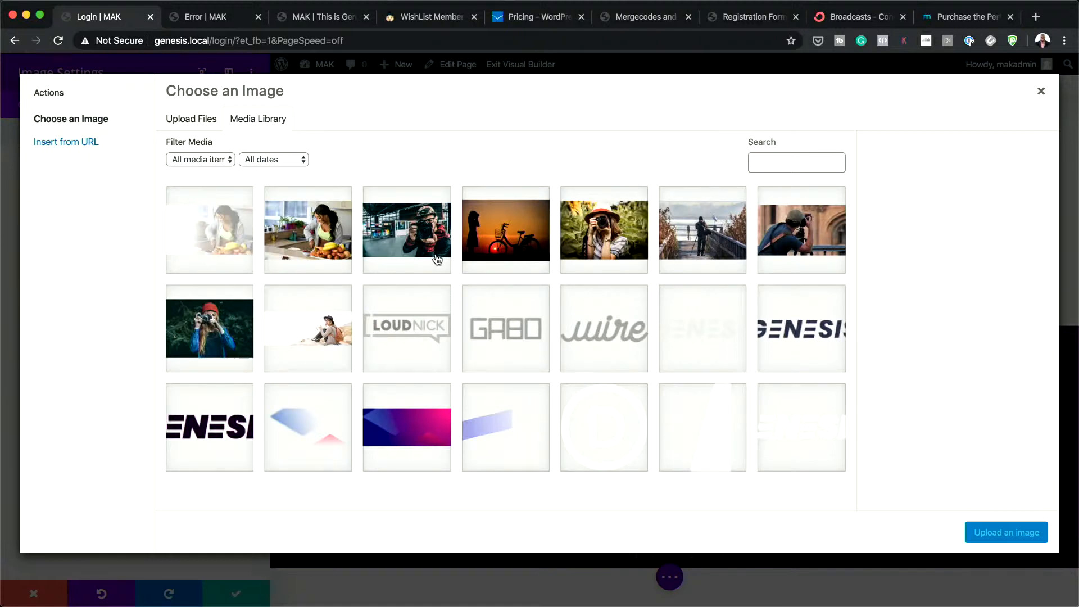
pyautogui.click(824, 233)
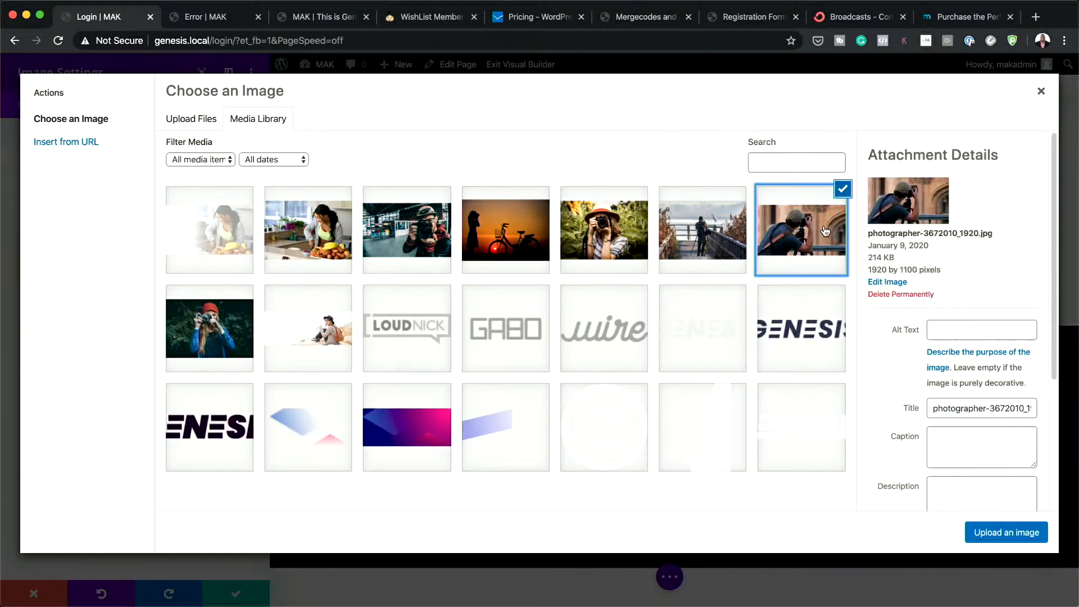
pyautogui.click(1030, 536)
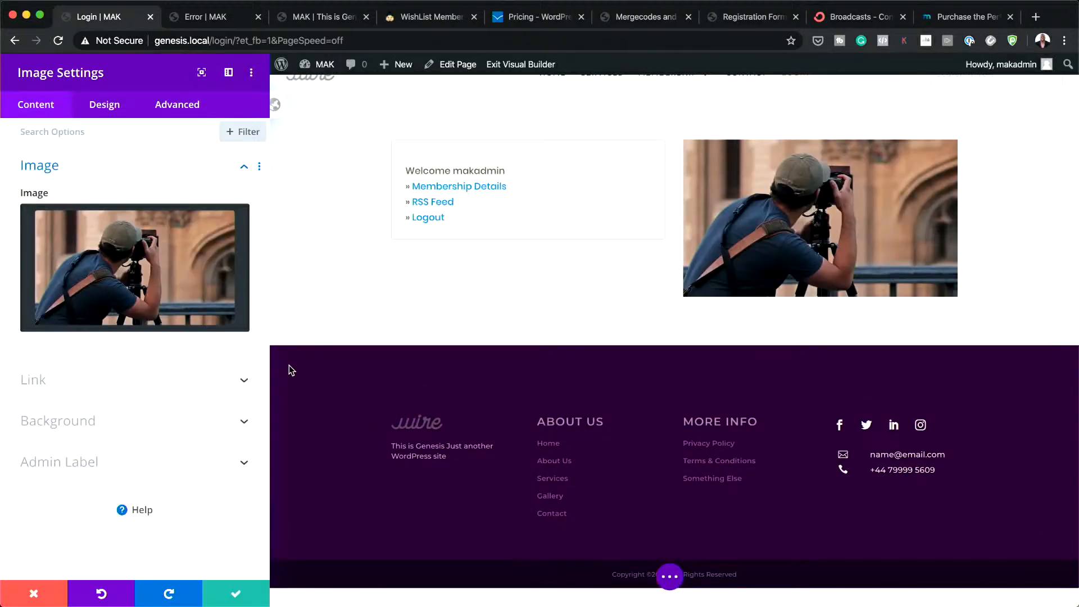
pyautogui.click(237, 597)
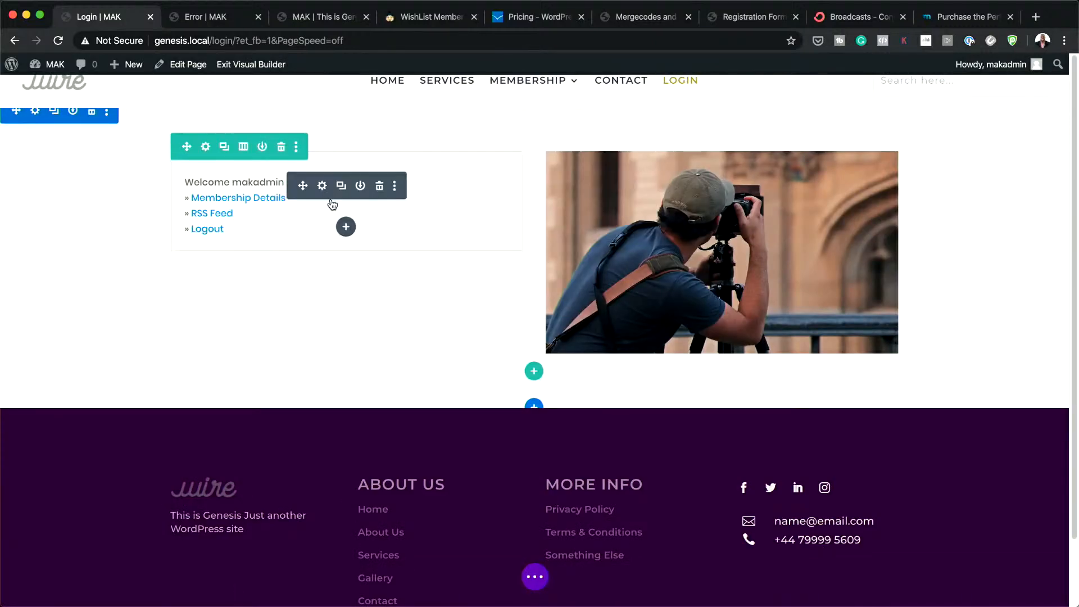
# Add a Text module below the welcome box and replace its placeholder with 'Login Below!'.
pyautogui.click(346, 226)
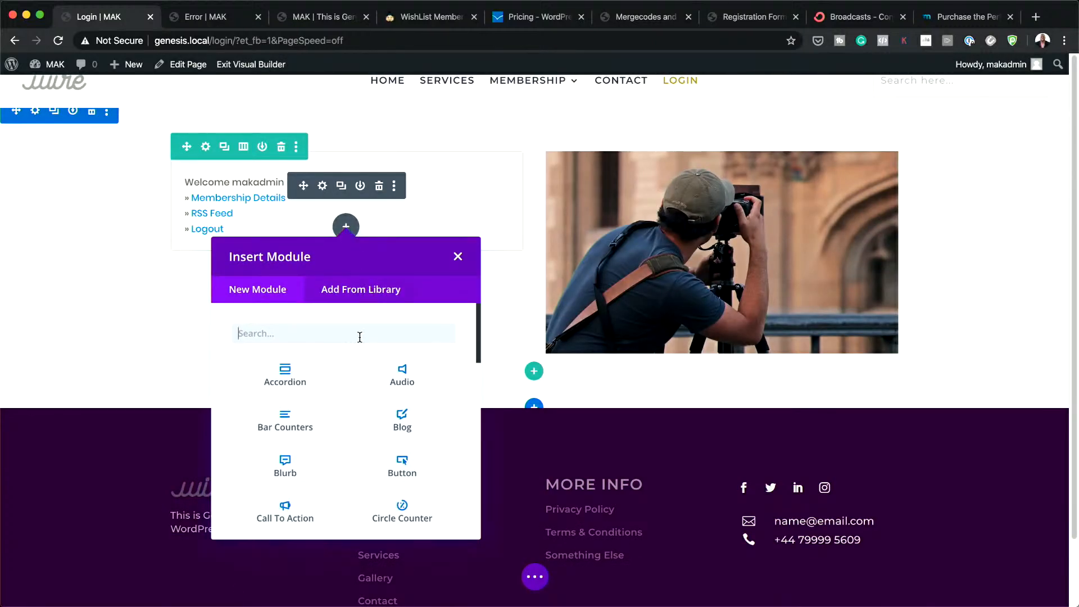
pyautogui.write('text')
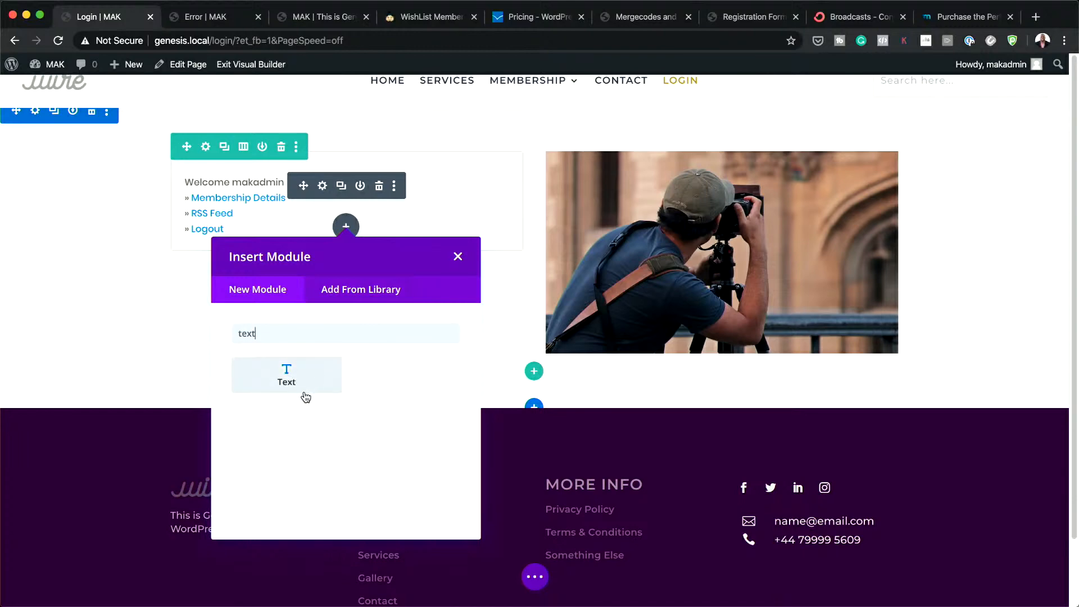
pyautogui.click(304, 376)
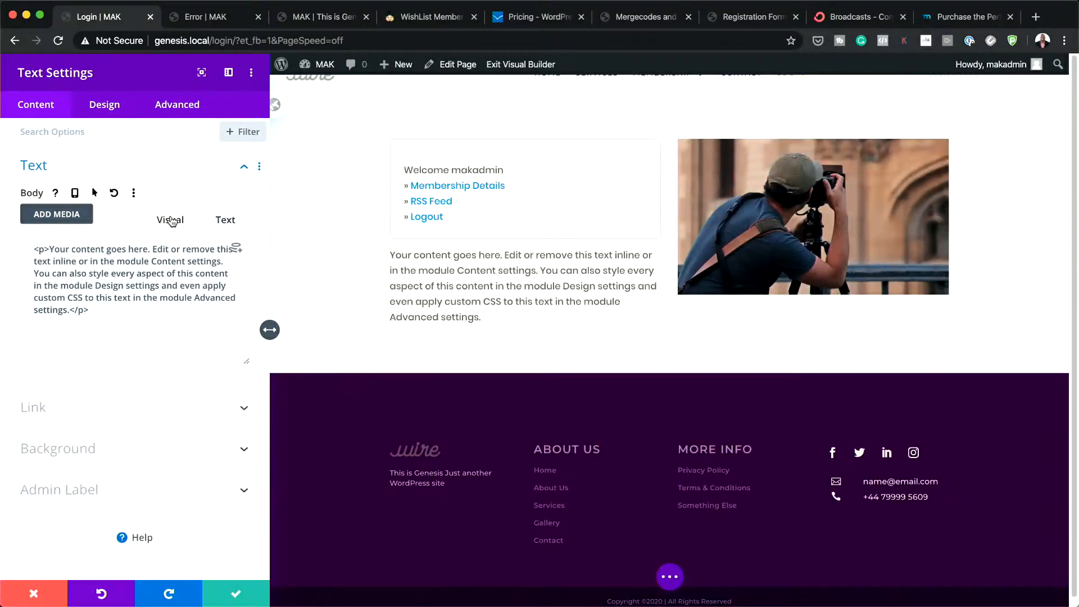
pyautogui.moveTo(29, 313); pyautogui.dragTo(208, 407)
pyautogui.moveTo(209, 412)
pyautogui.press('BackSpace')
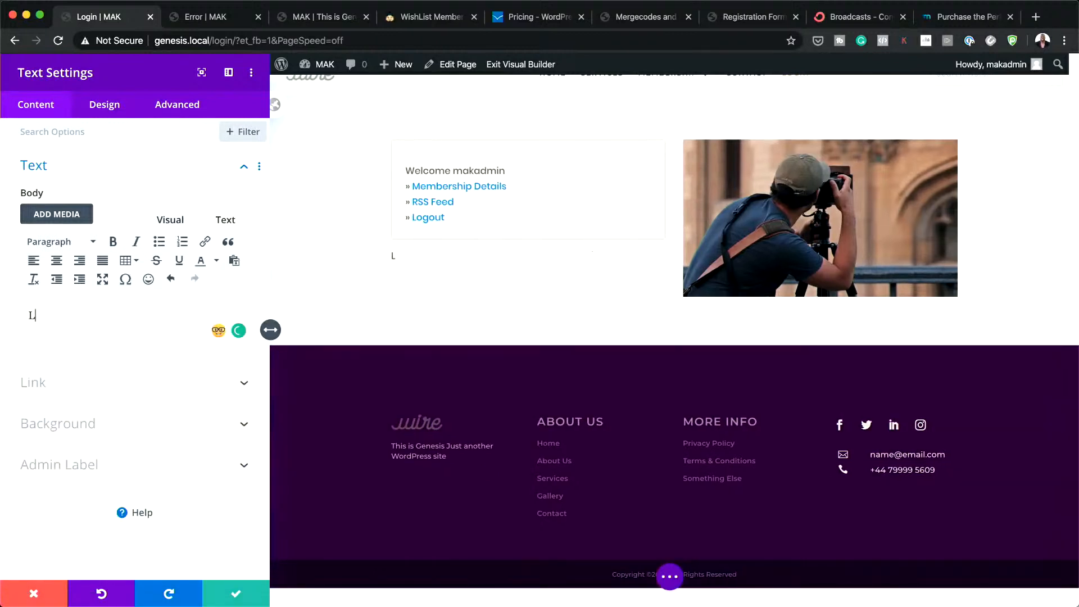
pyautogui.write('Login Below!')
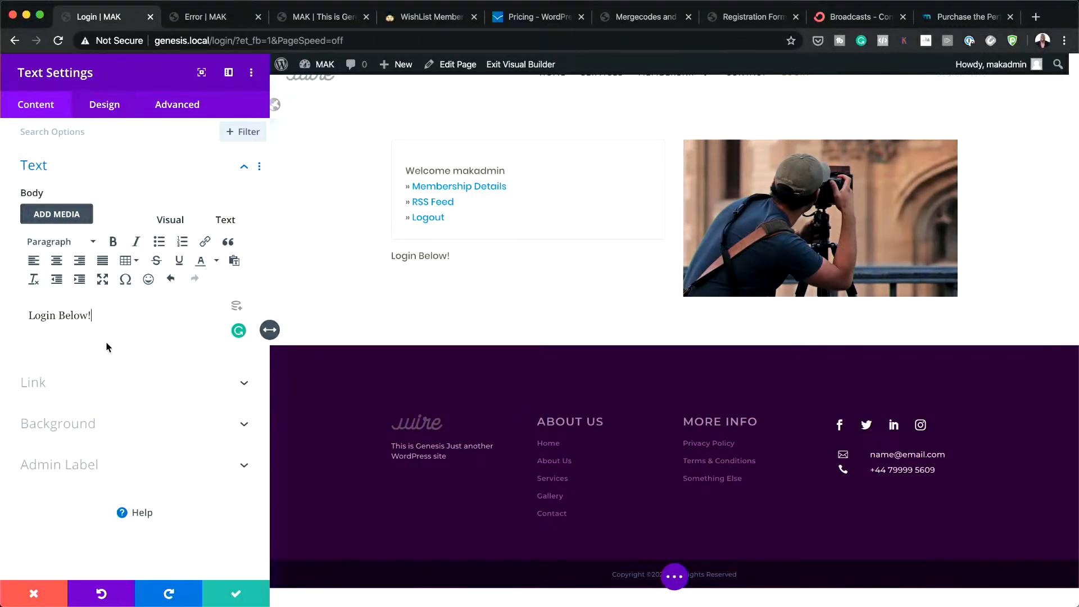
# Style the text Semi Bold at 28px and save the module settings.
pyautogui.click(107, 108)
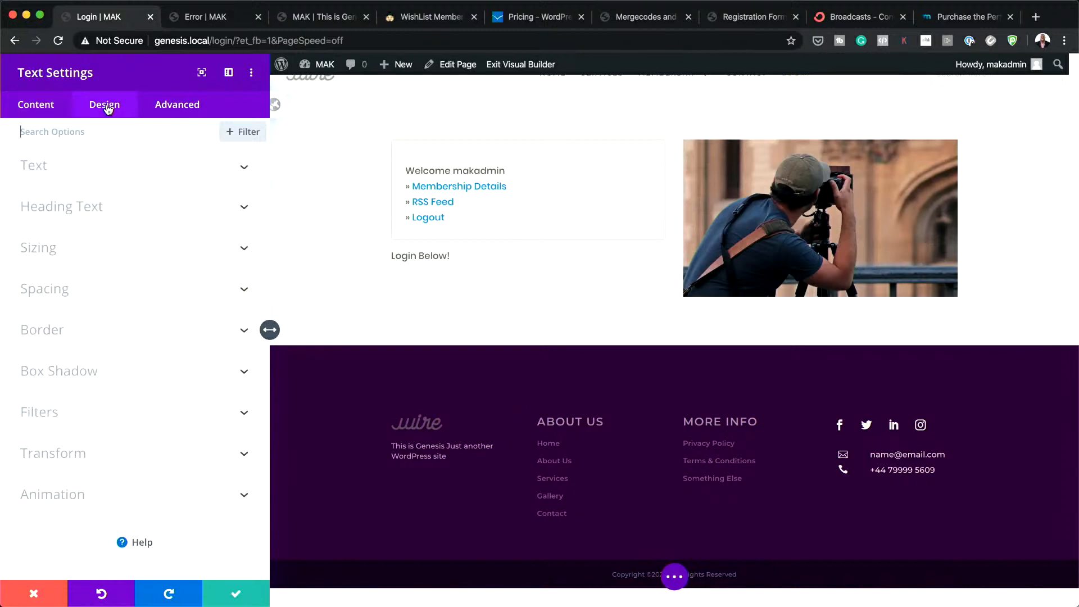
pyautogui.click(392, 253)
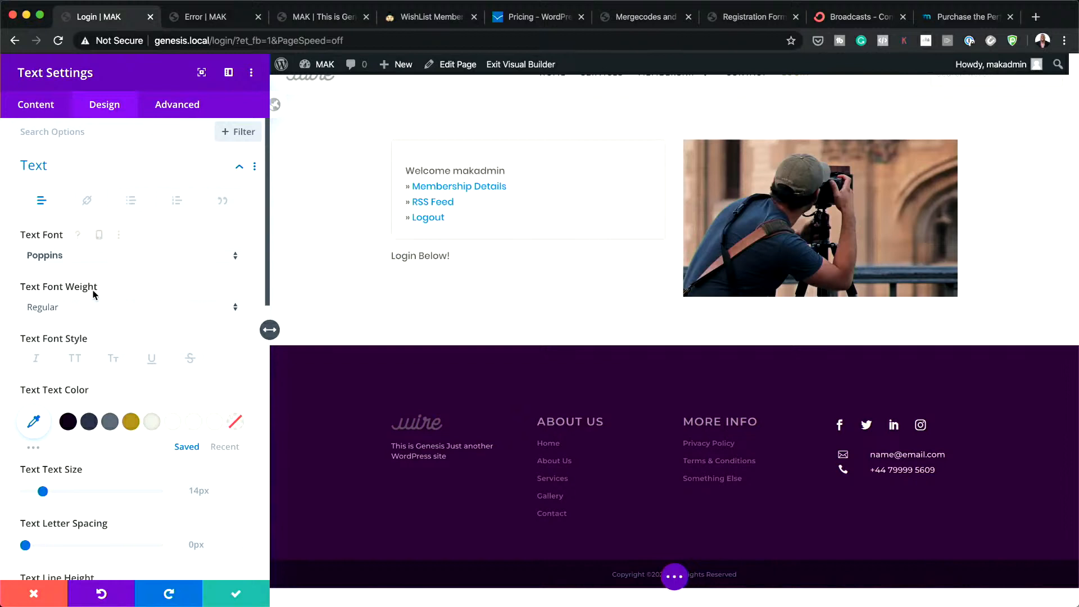
pyautogui.click(92, 308)
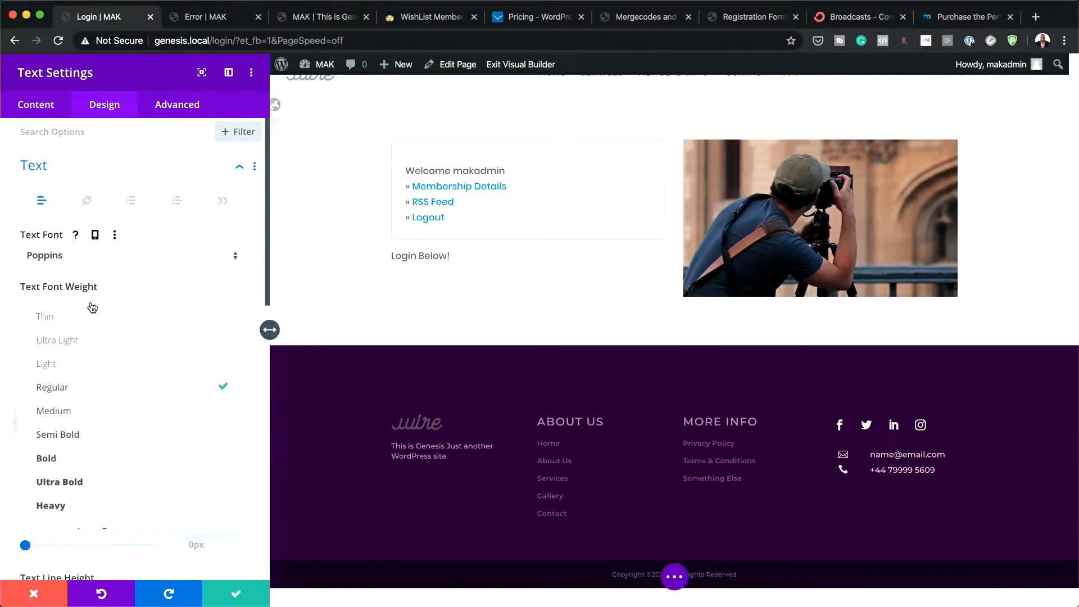
pyautogui.click(92, 433)
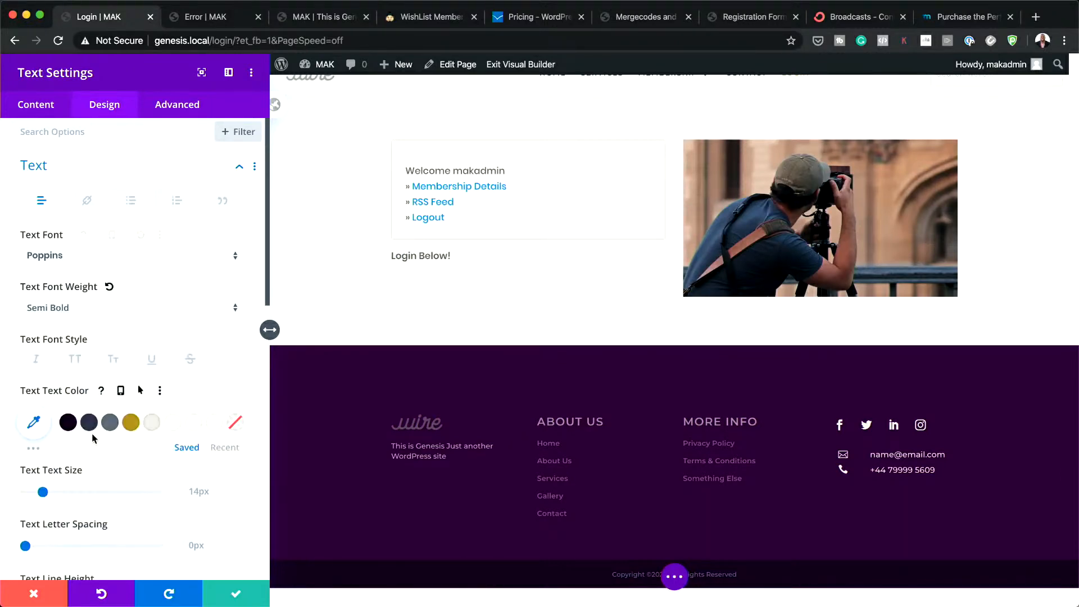
pyautogui.moveTo(43, 491); pyautogui.dragTo(62, 493)
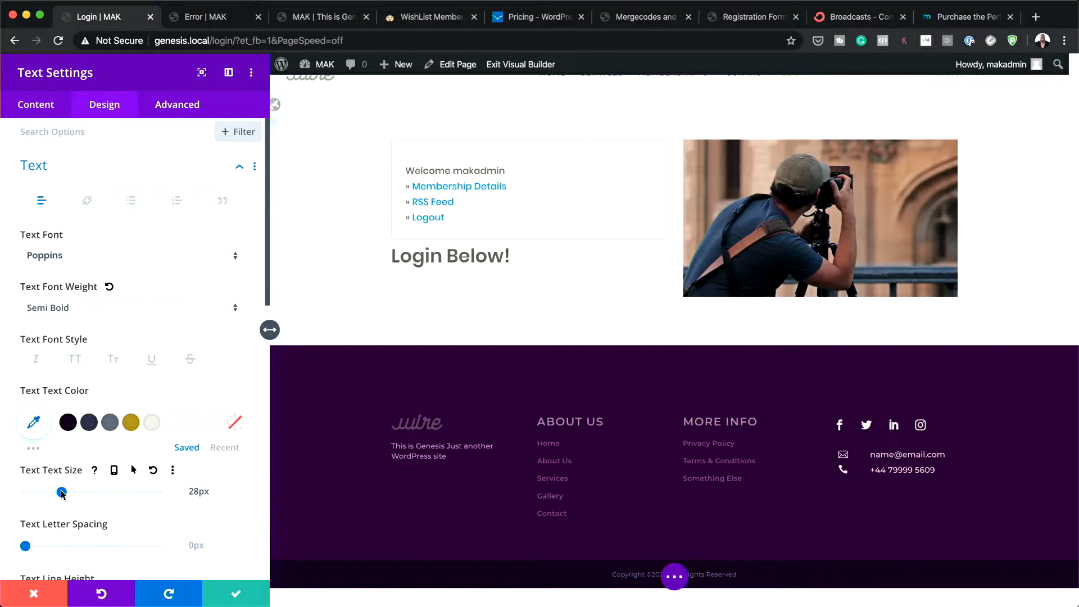
pyautogui.click(236, 590)
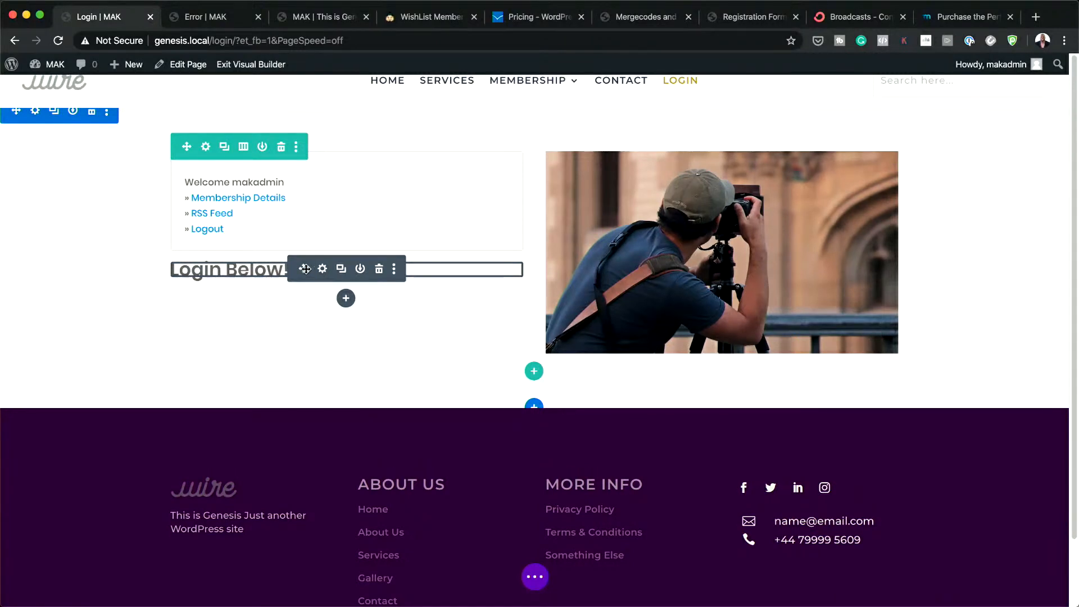
# Move 'Login Below!' above the welcome box, enlarge the section's top padding, and select the page URL.
pyautogui.moveTo(303, 269); pyautogui.dragTo(300, 168)
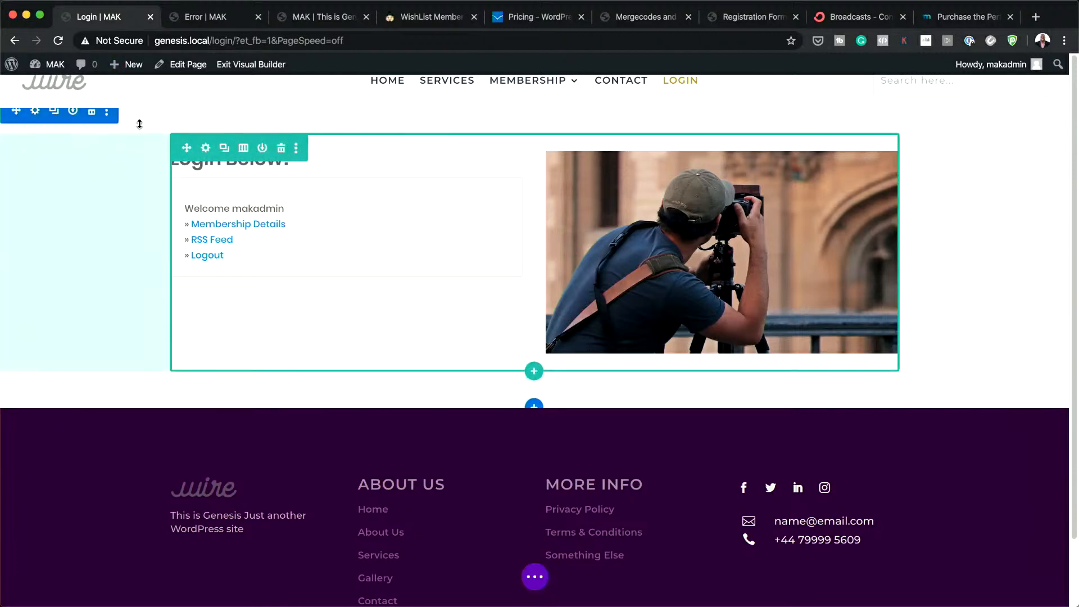
pyautogui.moveTo(142, 118); pyautogui.dragTo(147, 190)
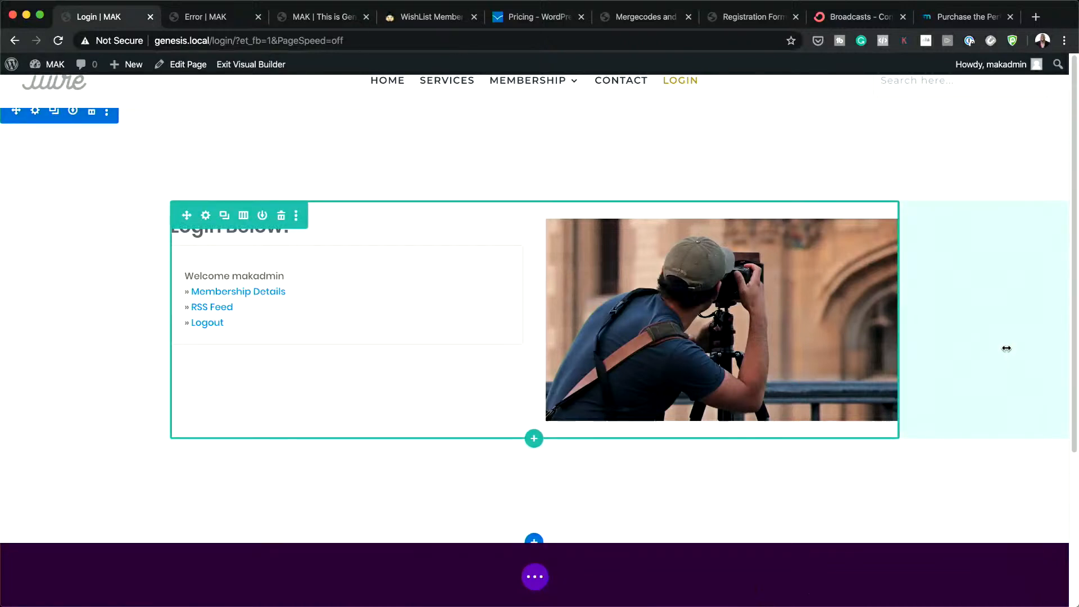
pyautogui.press('t')
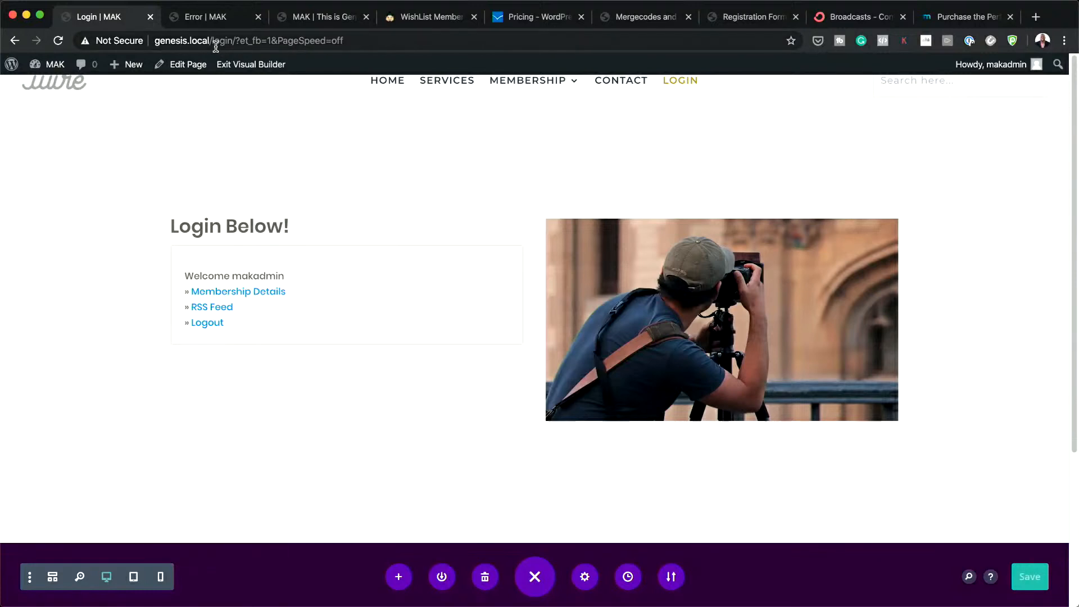
pyautogui.moveTo(235, 40); pyautogui.dragTo(149, 42)
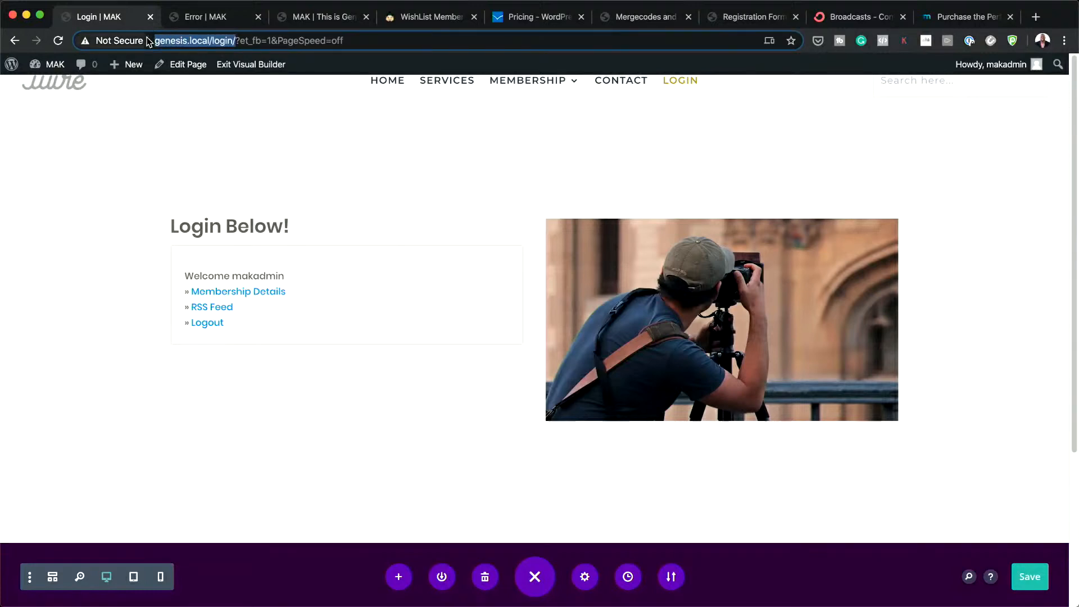
# Bring the incognito window full screen and load the login page as a logged-out visitor.
pyautogui.moveTo(494, 598)
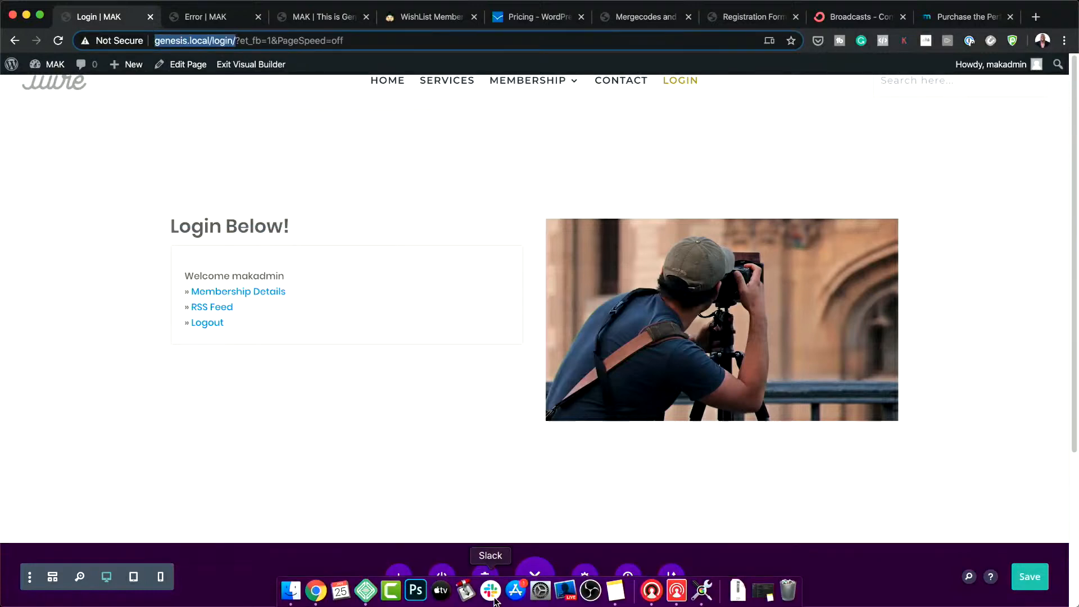
pyautogui.hotkey('ctrl', 'Up')
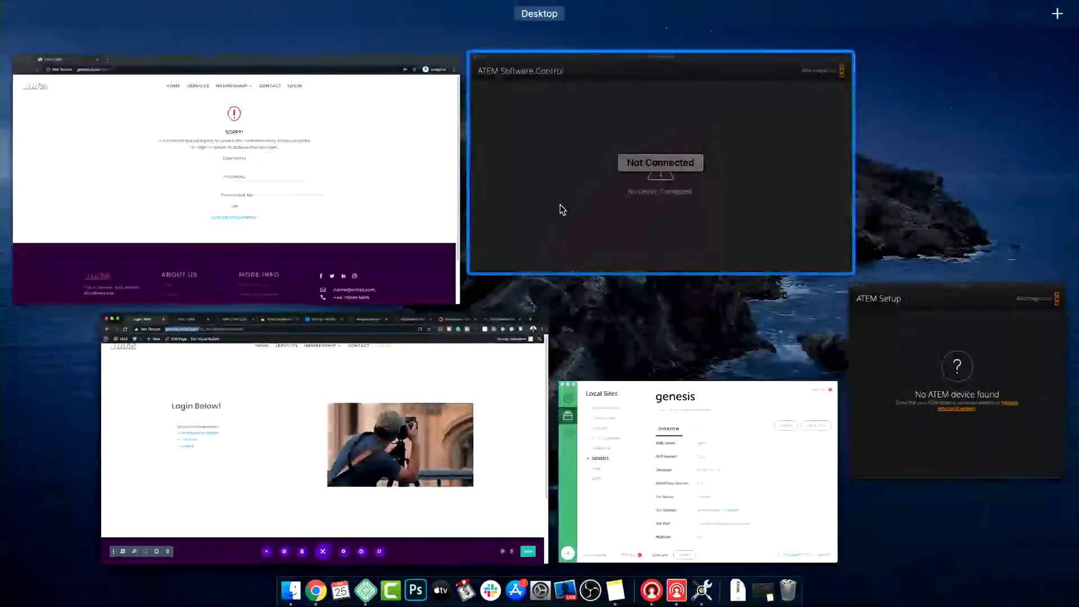
pyautogui.click(363, 162)
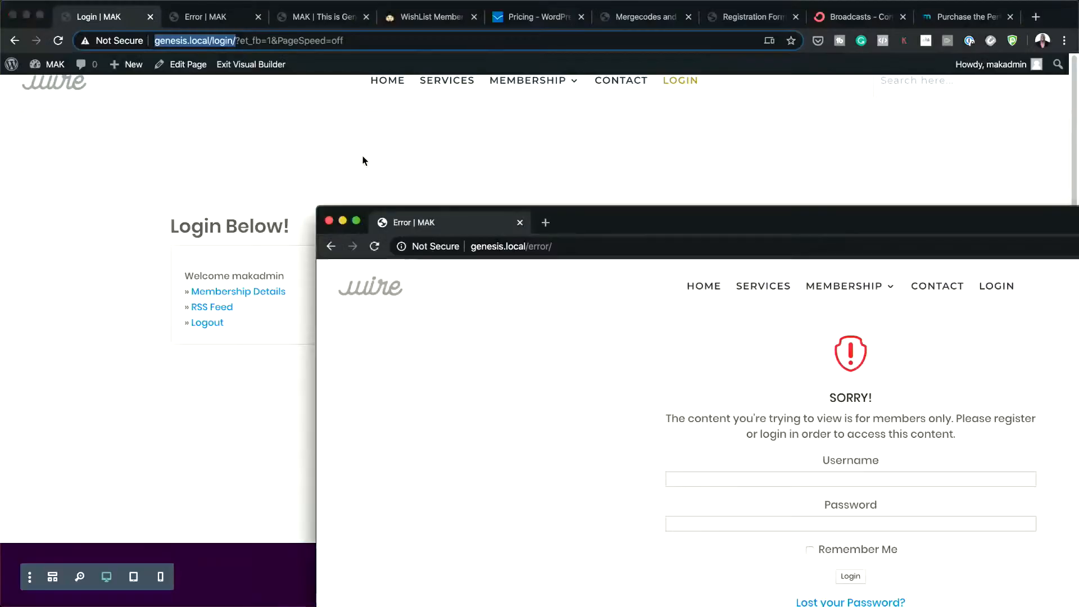
pyautogui.moveTo(693, 224); pyautogui.dragTo(379, 22)
pyautogui.click(258, 42)
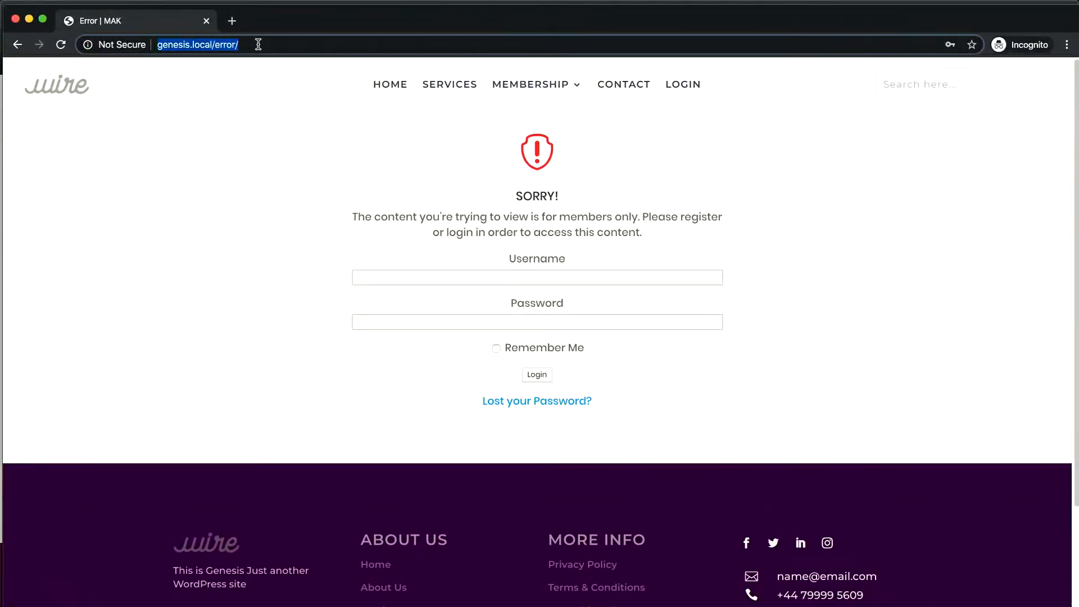
pyautogui.click(683, 84)
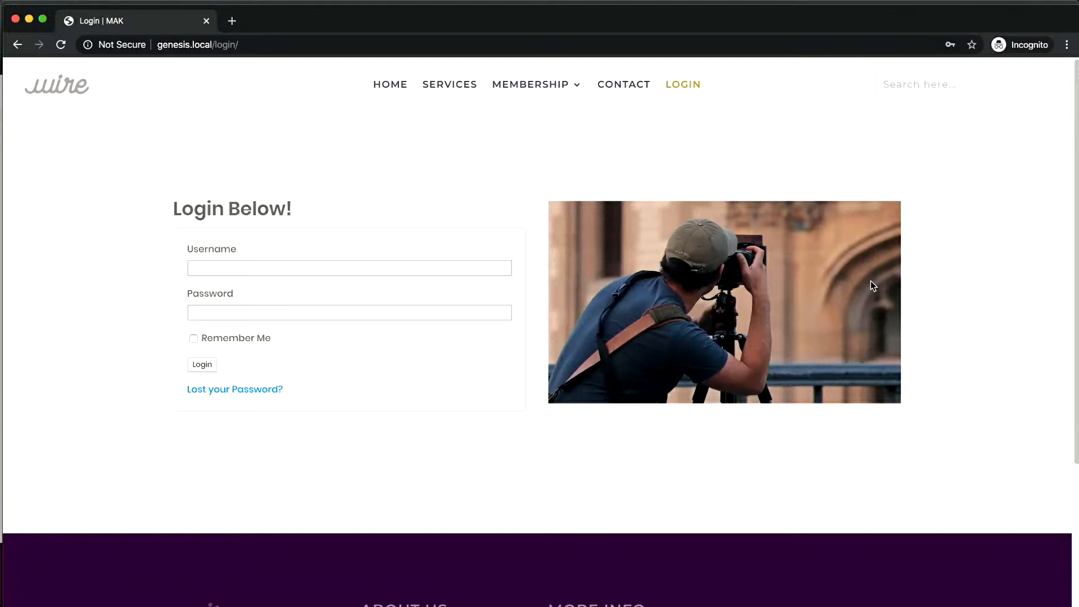
# Check the username field and Lost your Password link, return to login, and minimize the window.
pyautogui.click(278, 267)
pyautogui.click(386, 343)
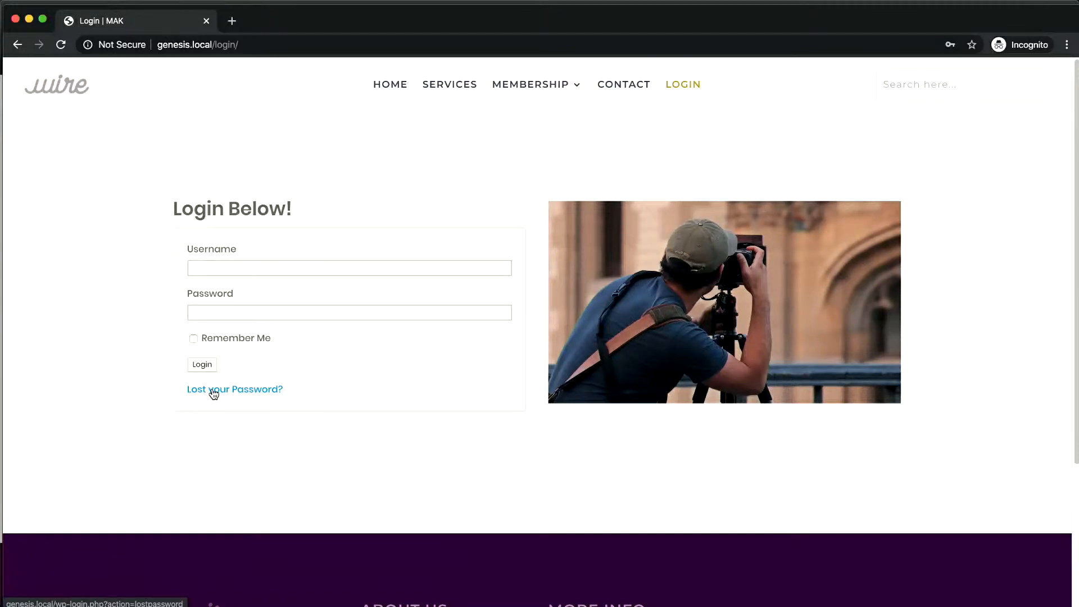
pyautogui.click(265, 391)
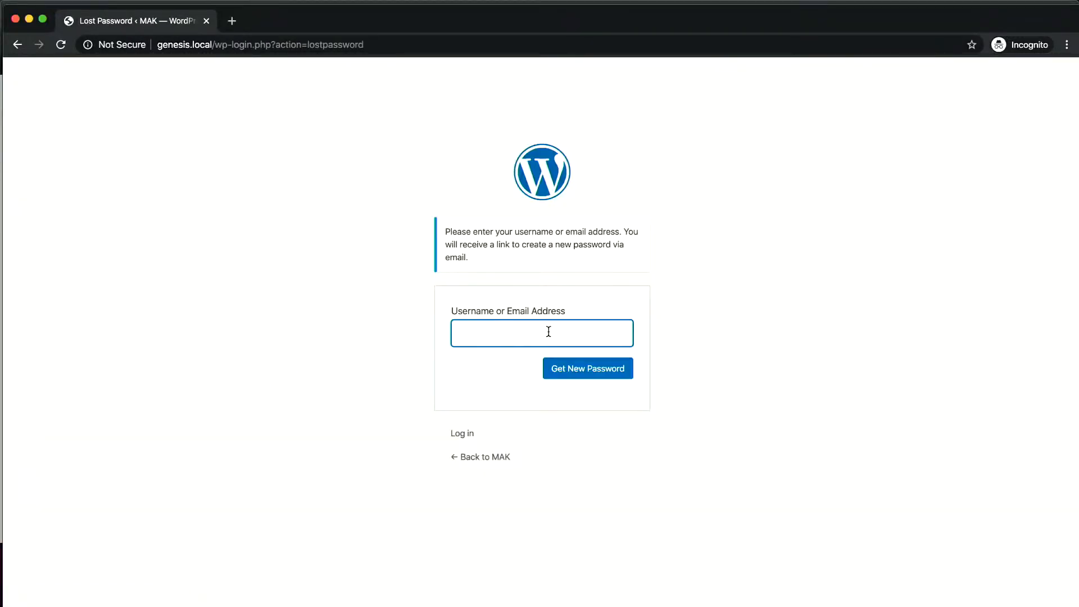
pyautogui.click(17, 45)
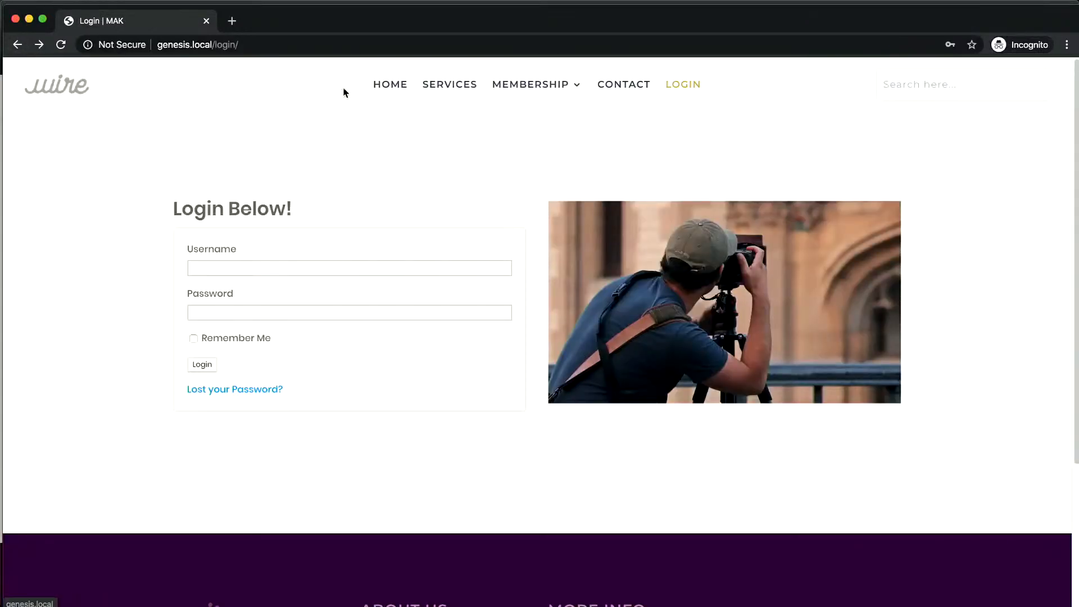
pyautogui.click(29, 20)
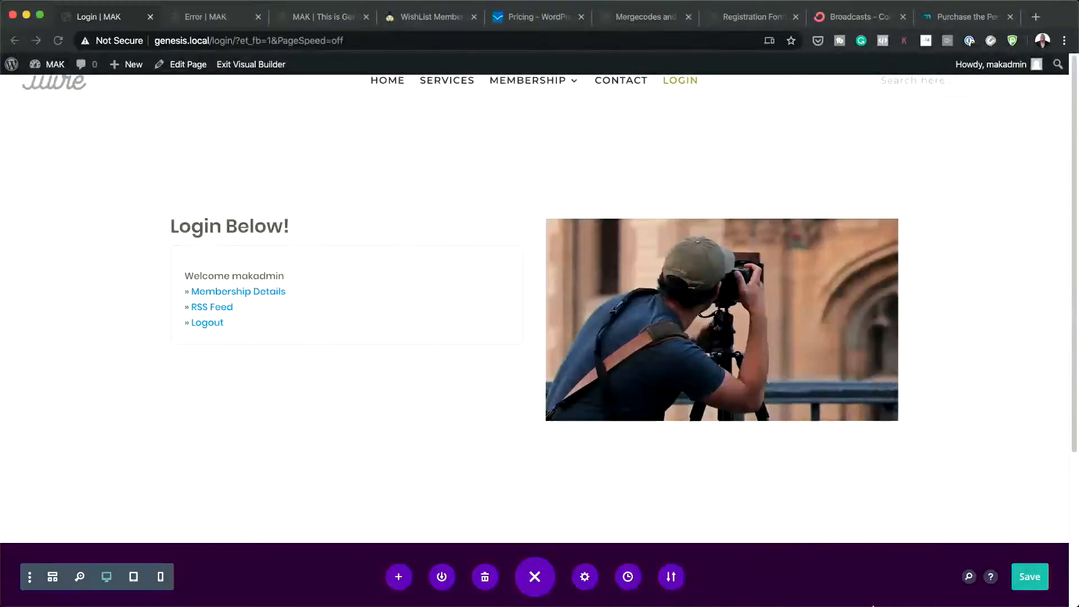
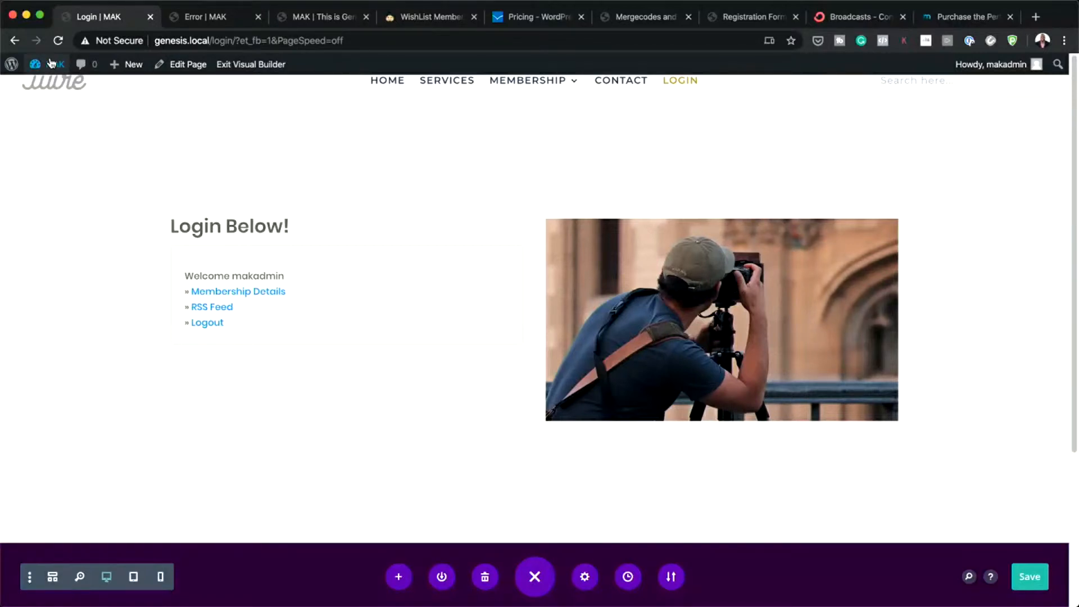
# Leave the finished Login page, whose Membership menu lists Gold, Platinum and VIP.
pyautogui.moveTo(530, 81)
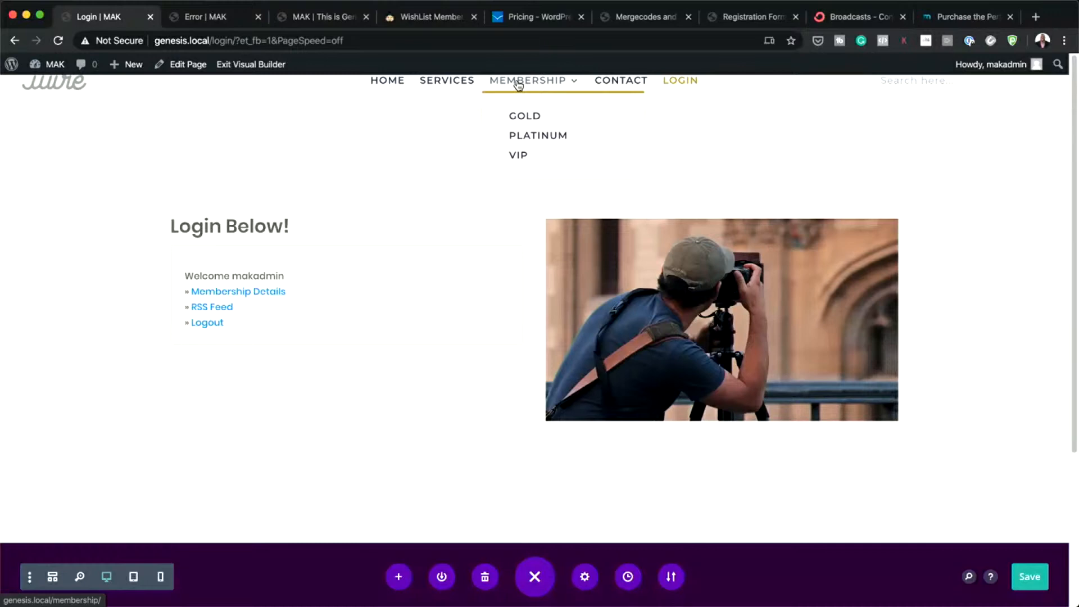
# From the admin Dashboard's All Pages list, edit the Membership page with Divi.
pyautogui.moveTo(50, 66)
pyautogui.click(47, 90)
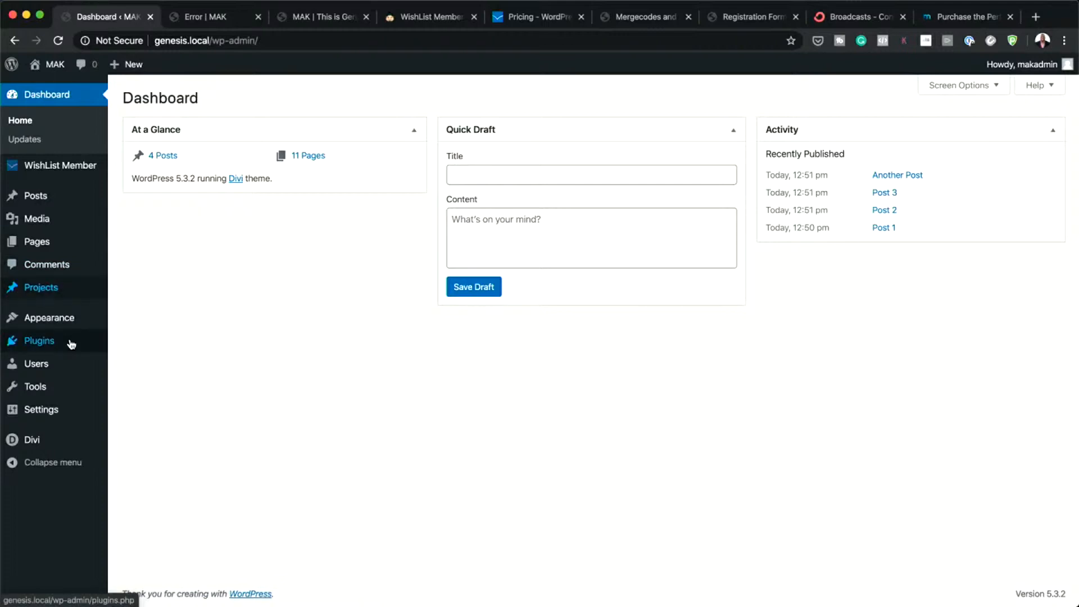
pyautogui.moveTo(67, 325)
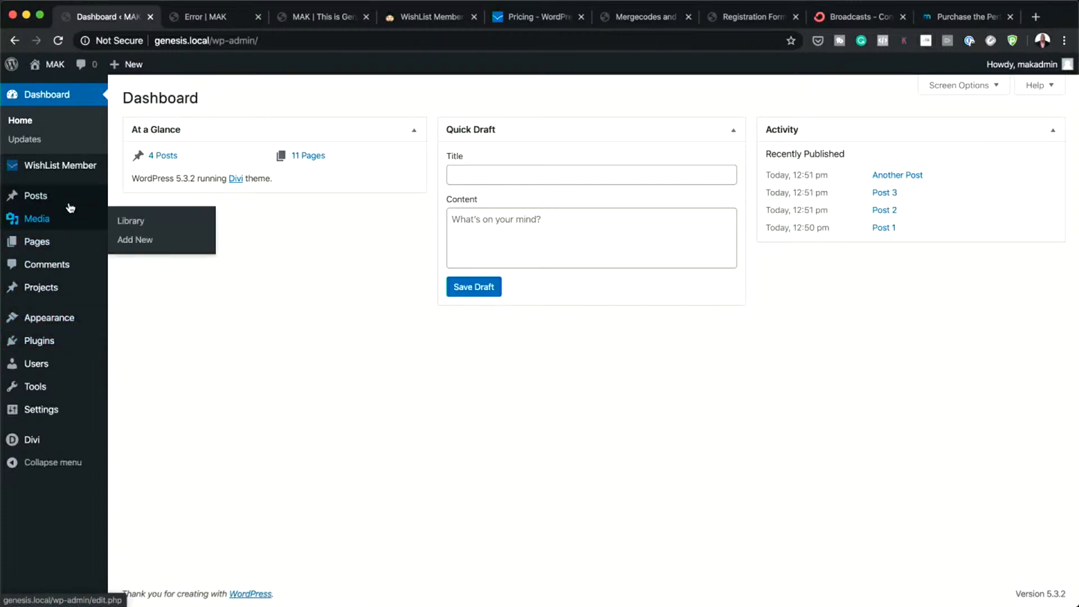
pyautogui.moveTo(68, 243)
pyautogui.click(144, 245)
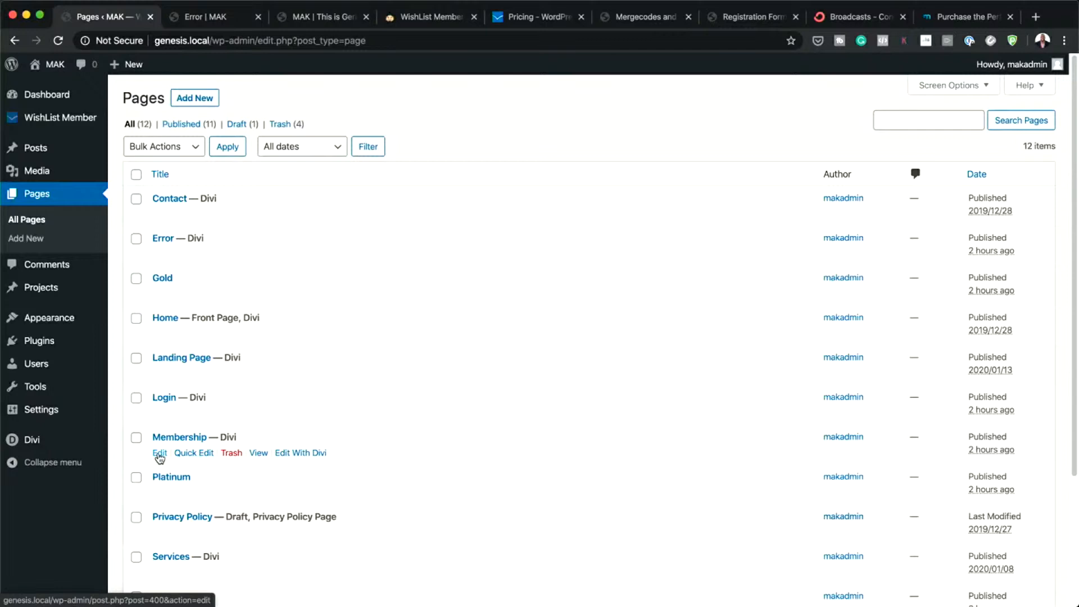
pyautogui.click(315, 454)
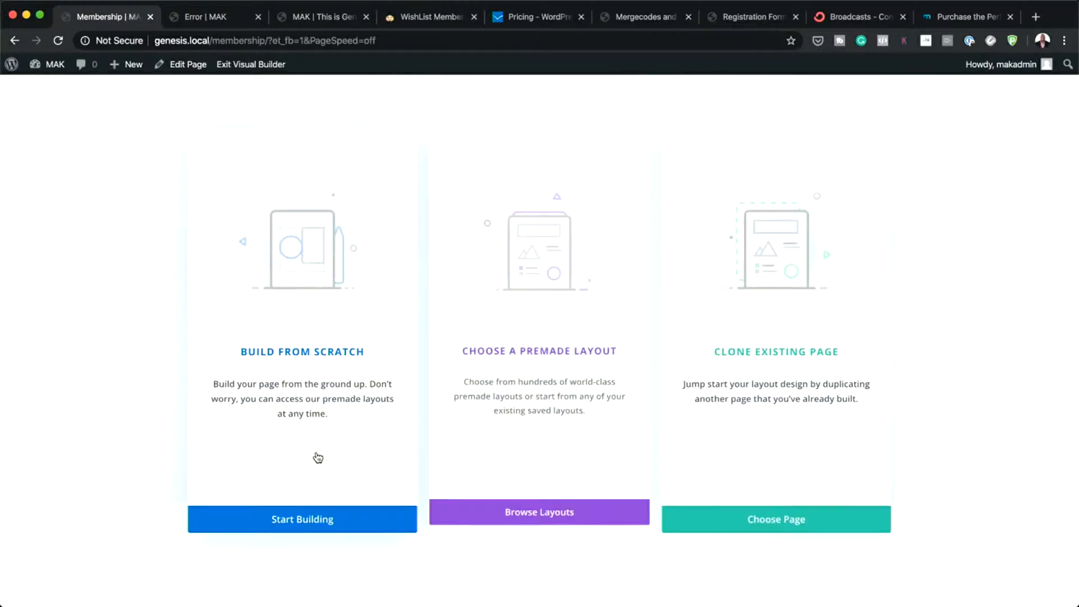
# Build Membership from scratch with a three-column row and a blurb titled GOLD in column one.
pyautogui.click(314, 356)
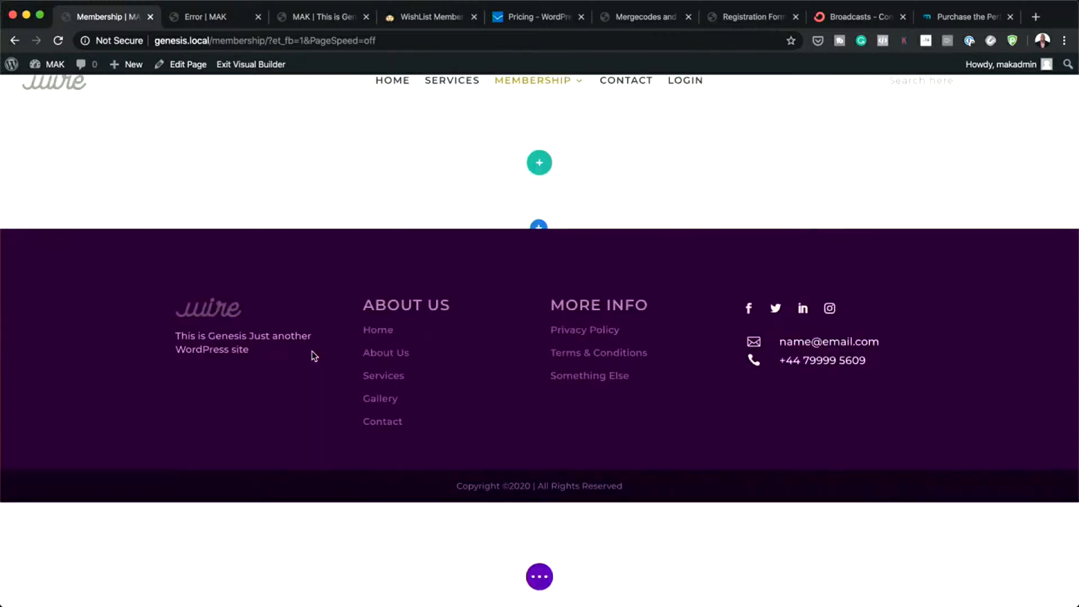
pyautogui.click(631, 276)
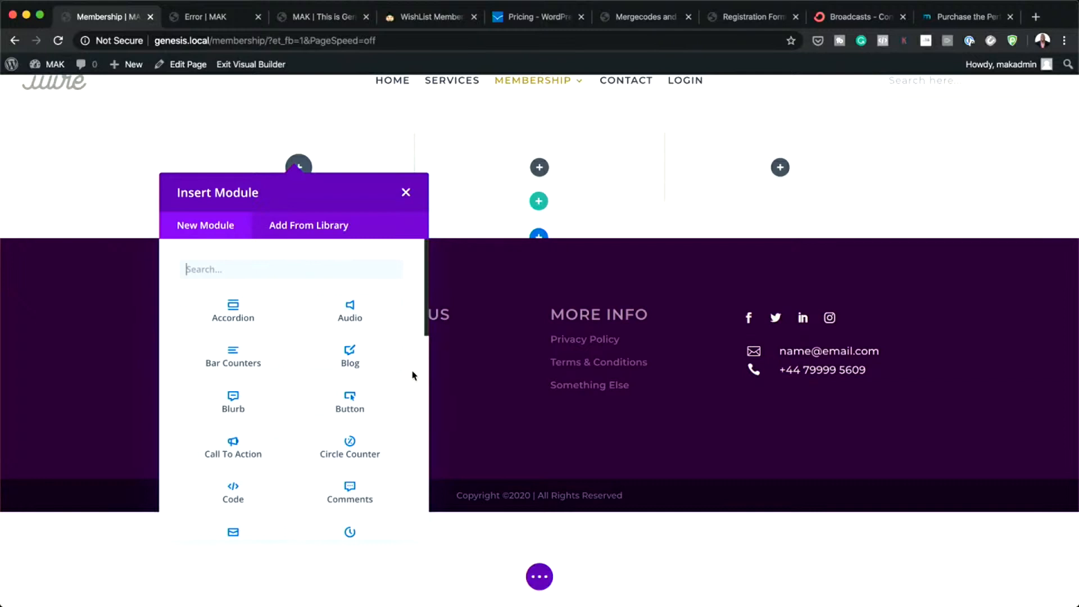
pyautogui.write('blurb')
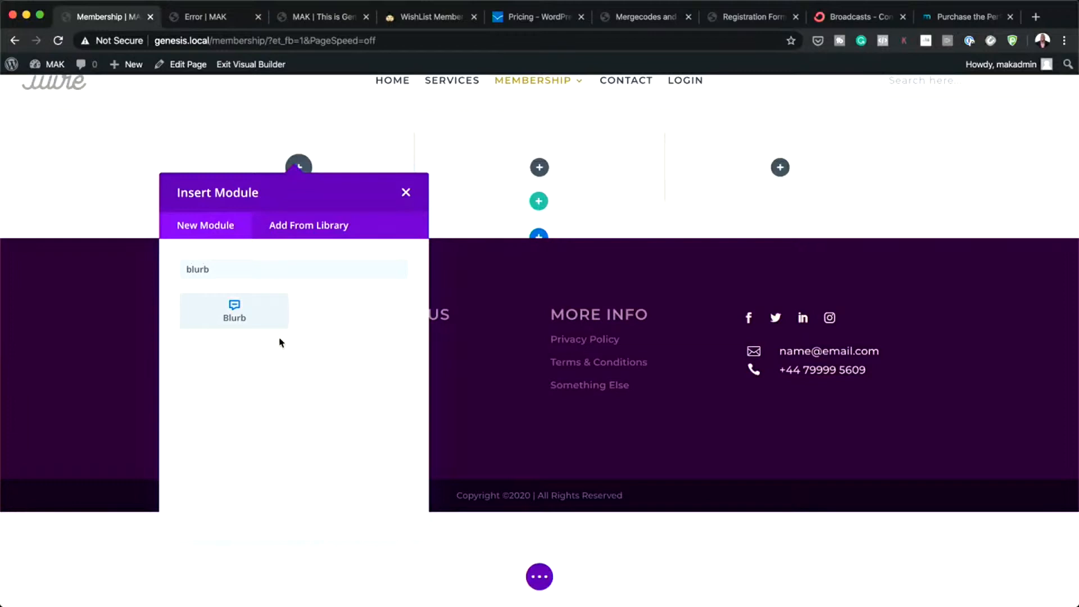
pyautogui.click(241, 304)
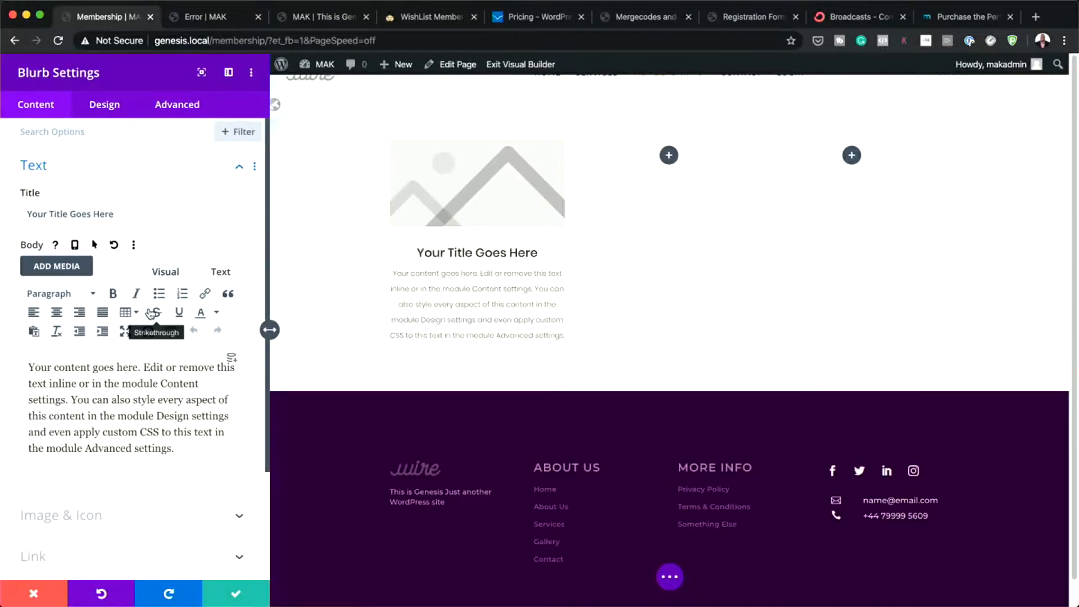
pyautogui.tripleClick(141, 212)
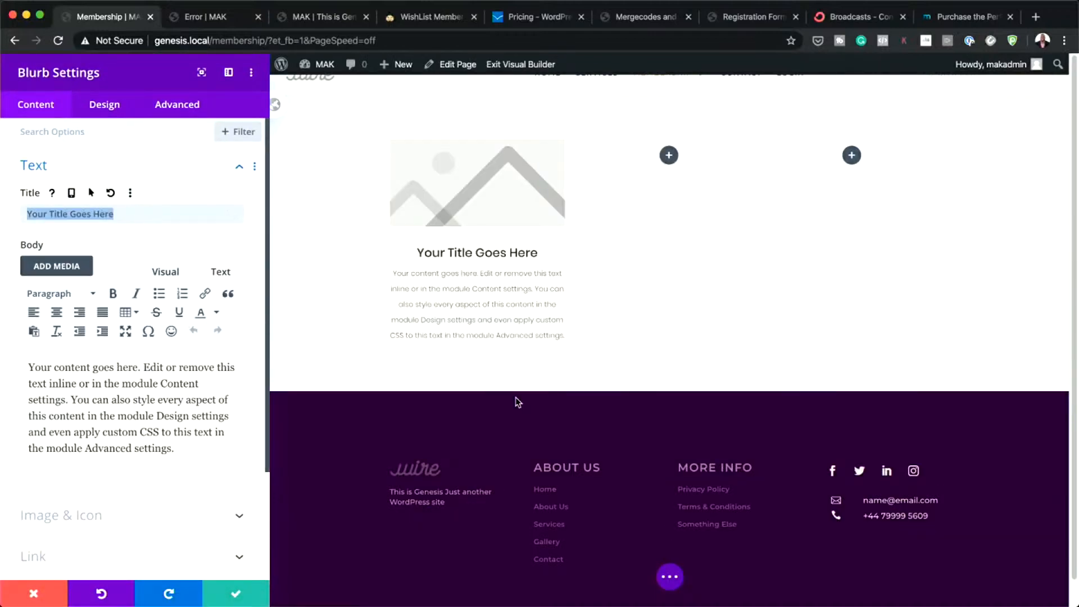
pyautogui.write('GOLD')
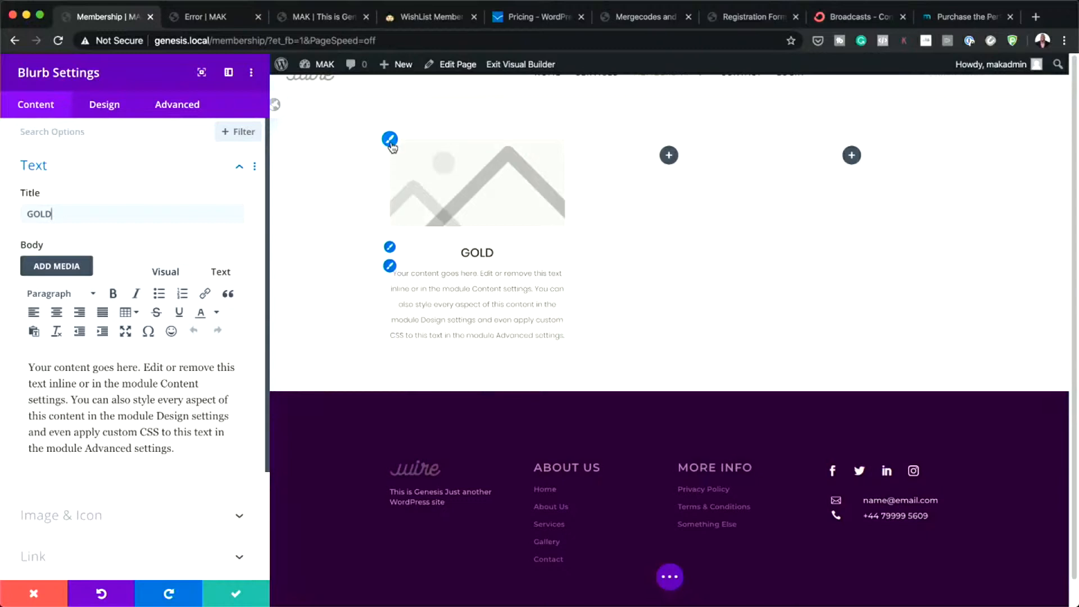
pyautogui.click(390, 139)
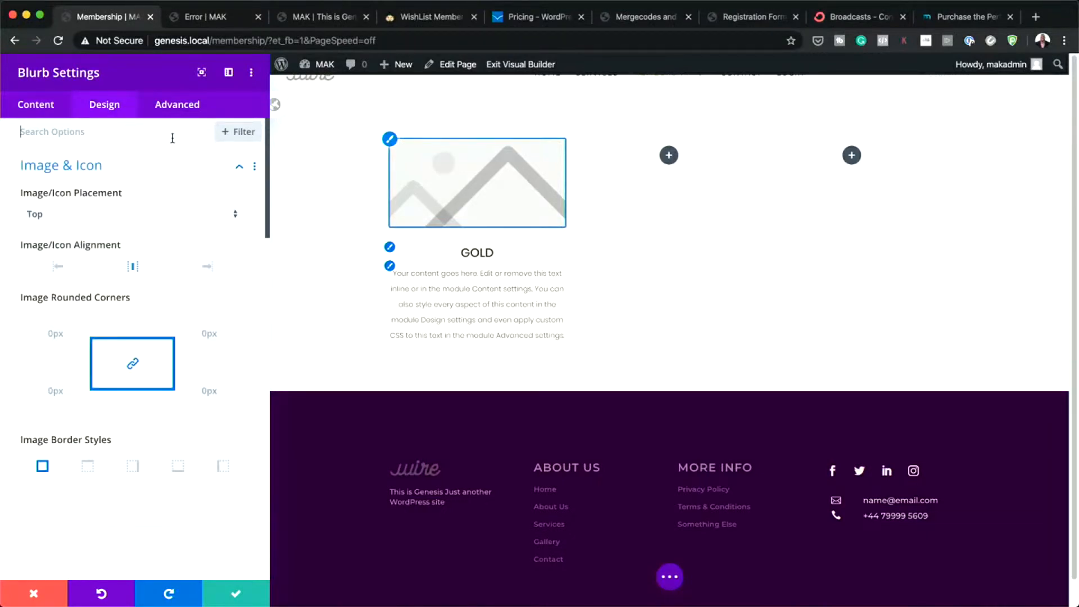
# Switch the GOLD blurb to a camera icon on an off-white background.
pyautogui.click(39, 105)
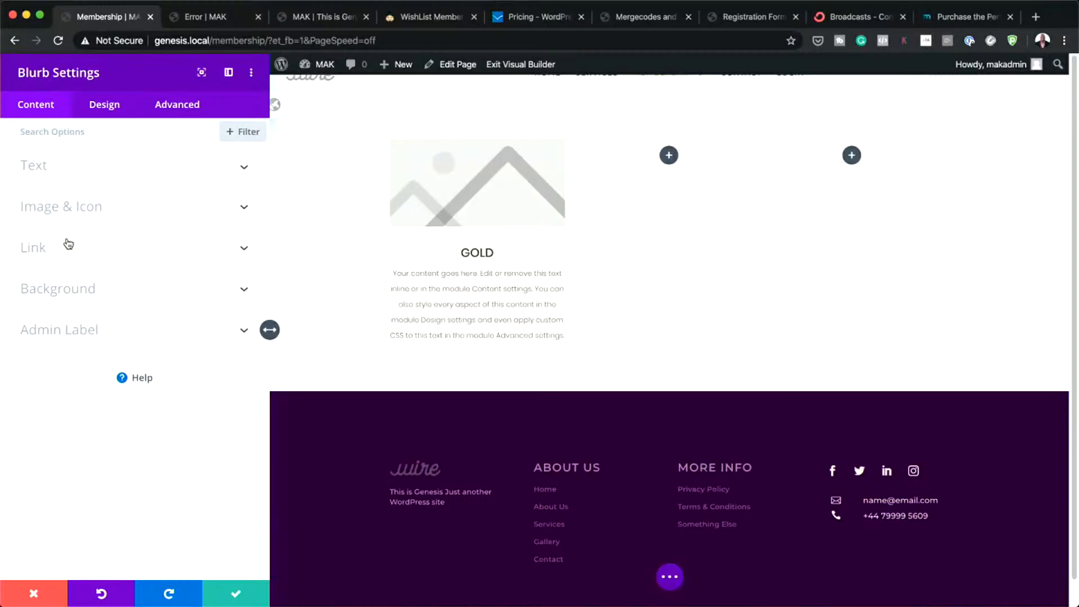
pyautogui.click(79, 209)
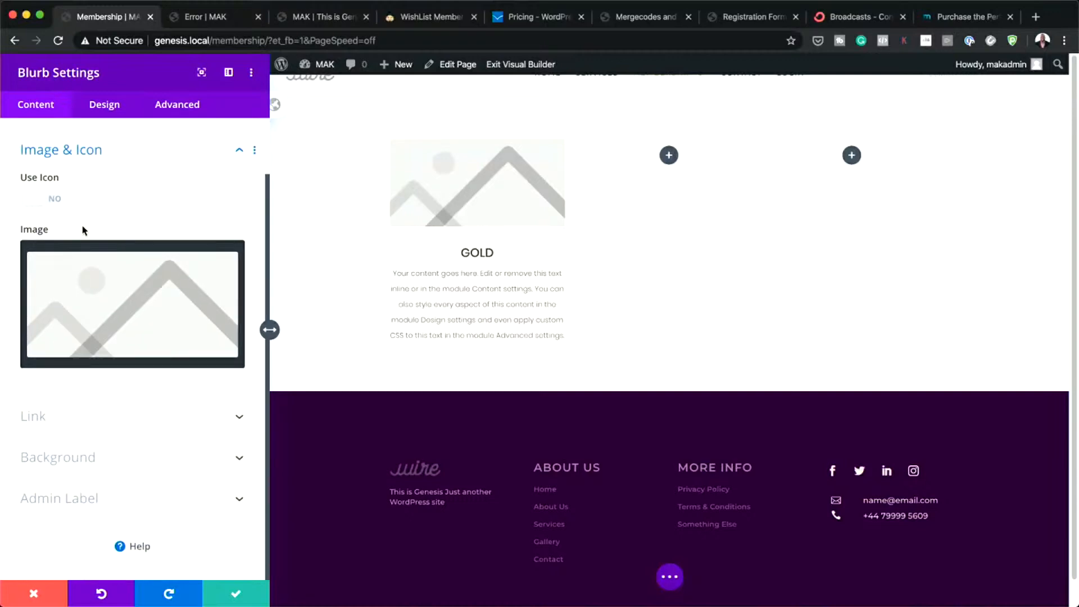
pyautogui.click(57, 200)
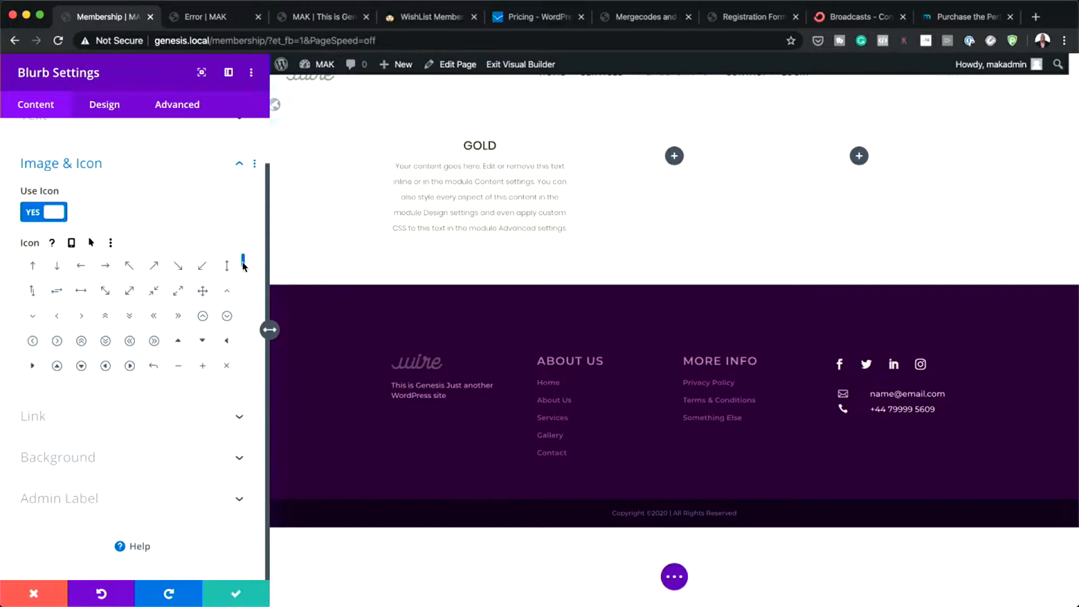
pyautogui.moveTo(243, 264); pyautogui.dragTo(248, 295)
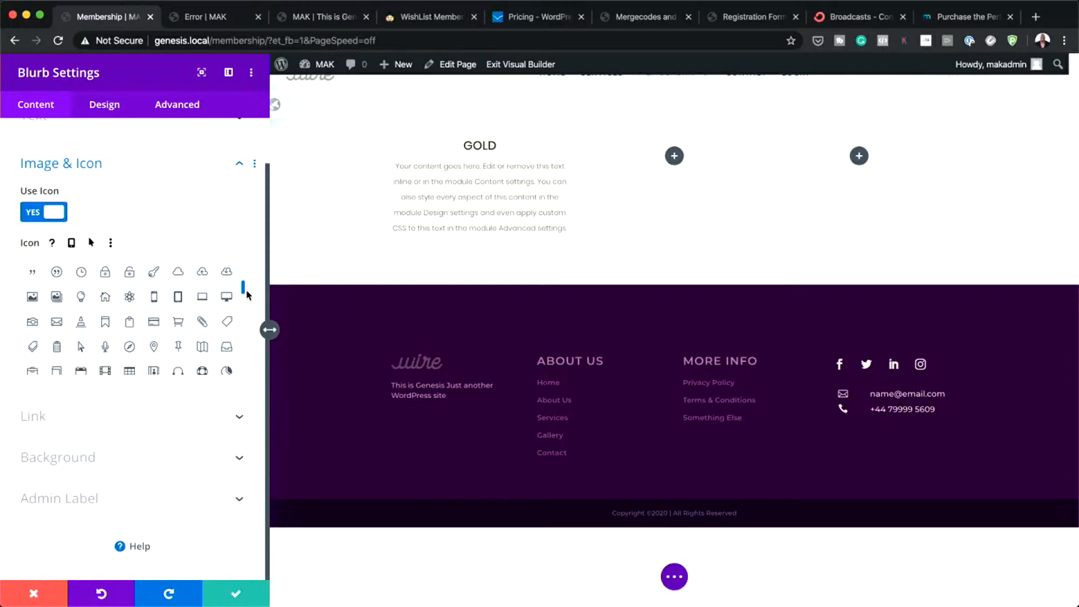
pyautogui.click(32, 322)
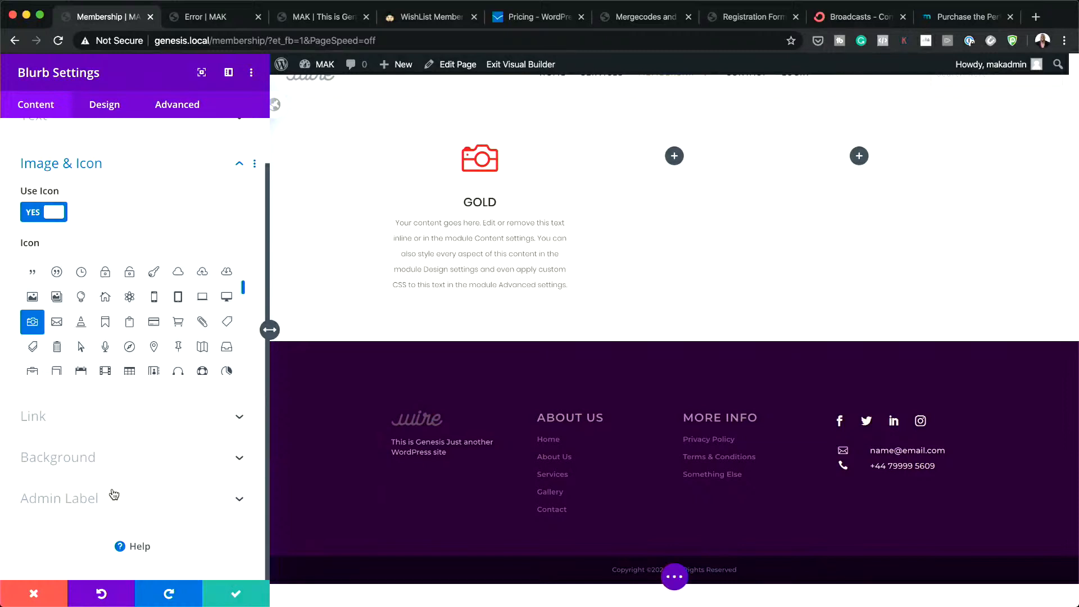
pyautogui.click(94, 456)
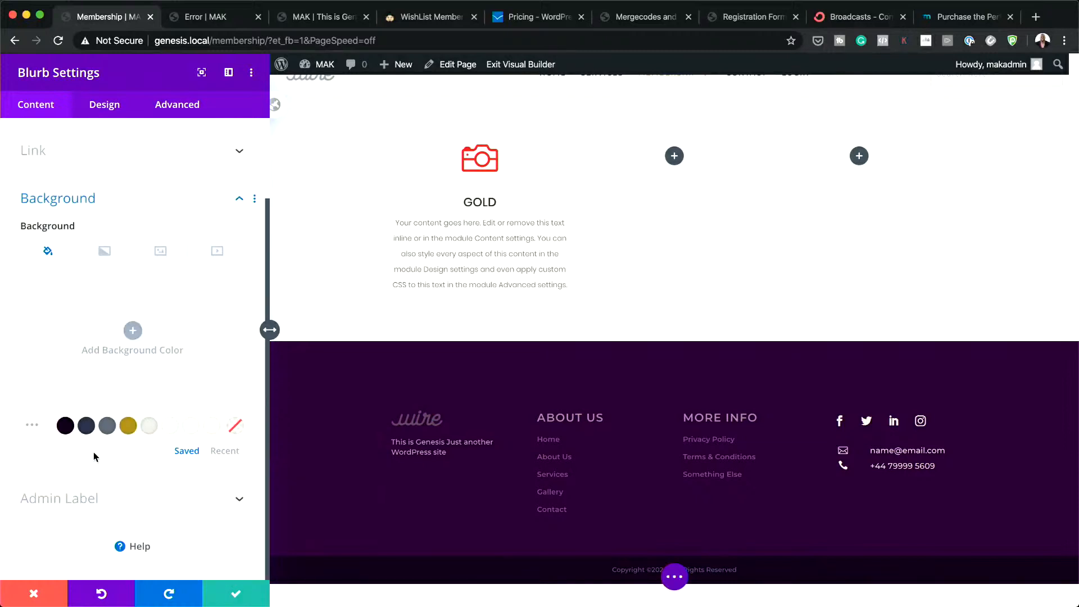
pyautogui.click(149, 425)
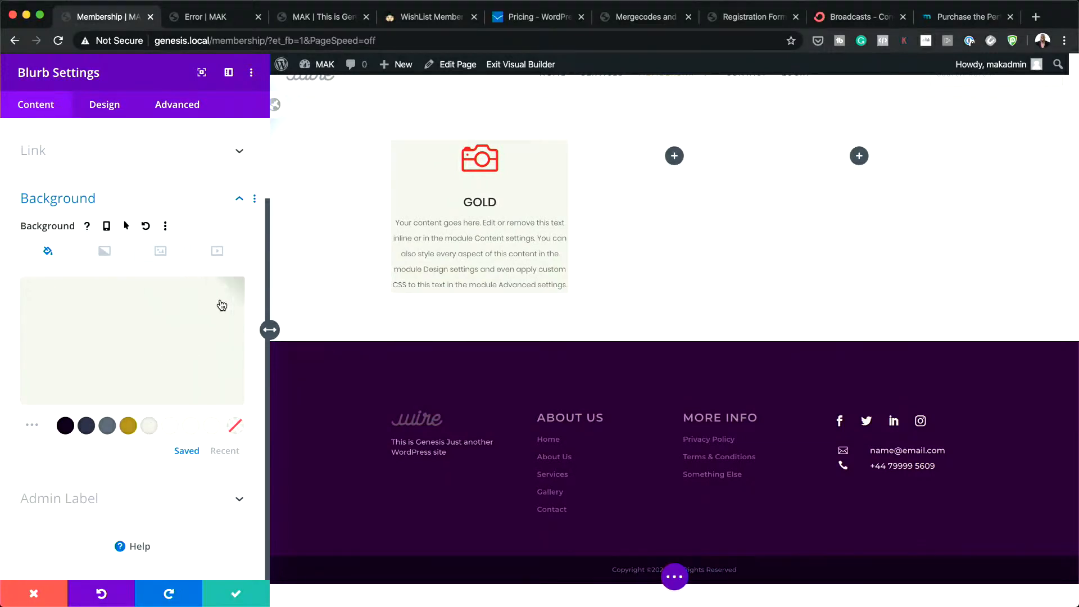
# Pad the GOLD blurb 20px on every side and colour the camera icon grey #66717e.
pyautogui.click(107, 106)
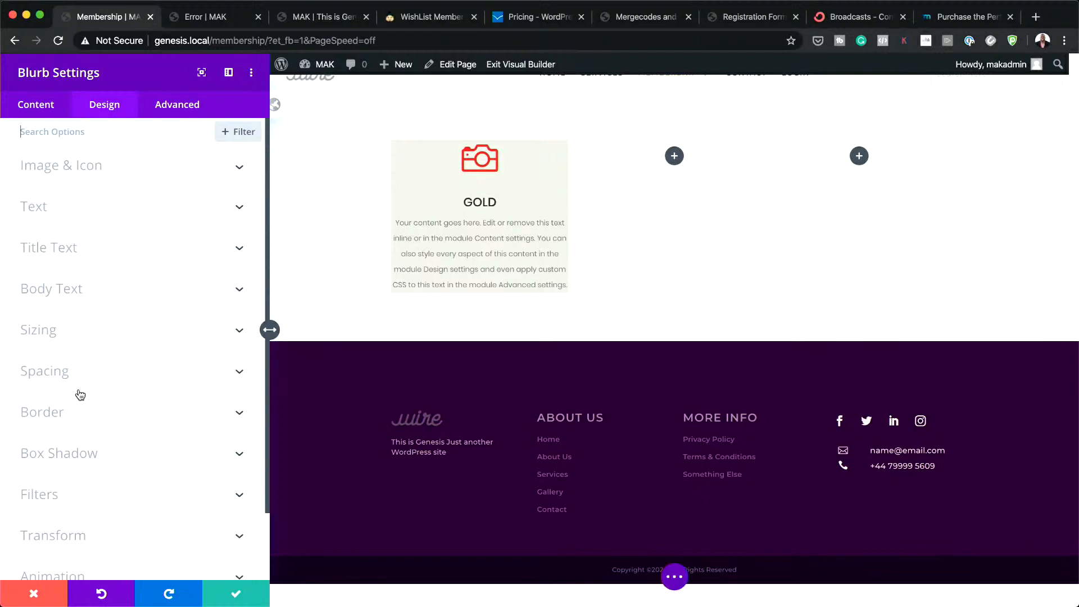
pyautogui.click(74, 369)
pyautogui.click(34, 266)
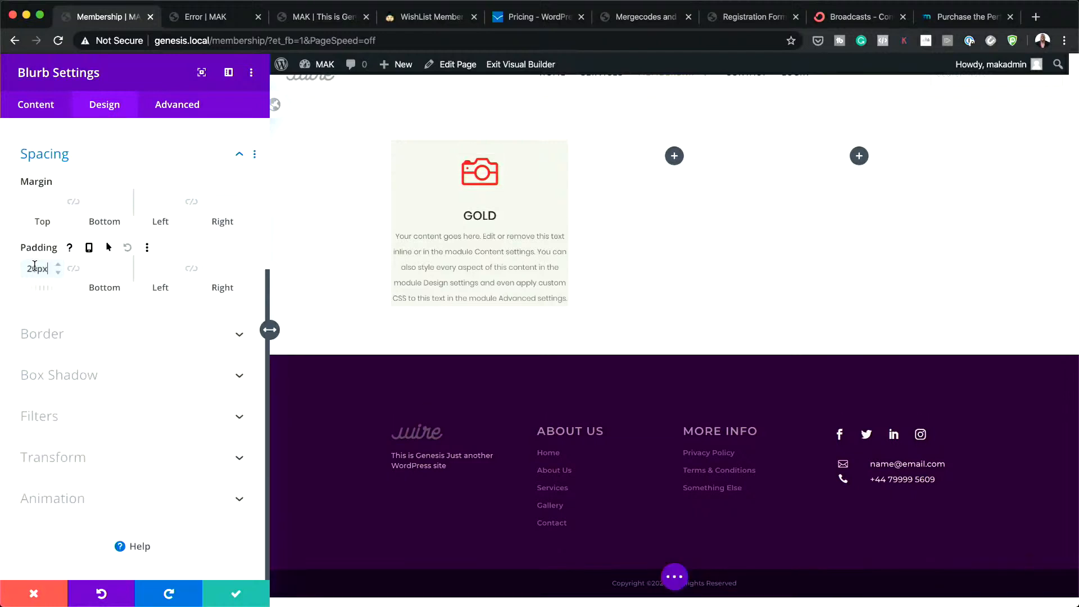
pyautogui.click(73, 268)
pyautogui.click(151, 264)
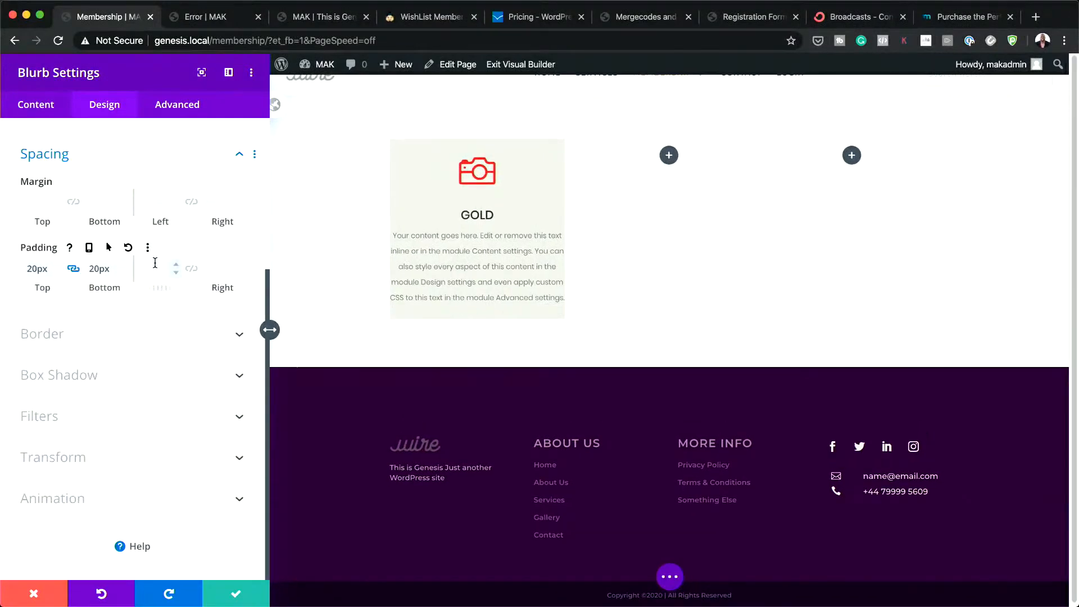
pyautogui.write('20')
pyautogui.click(191, 269)
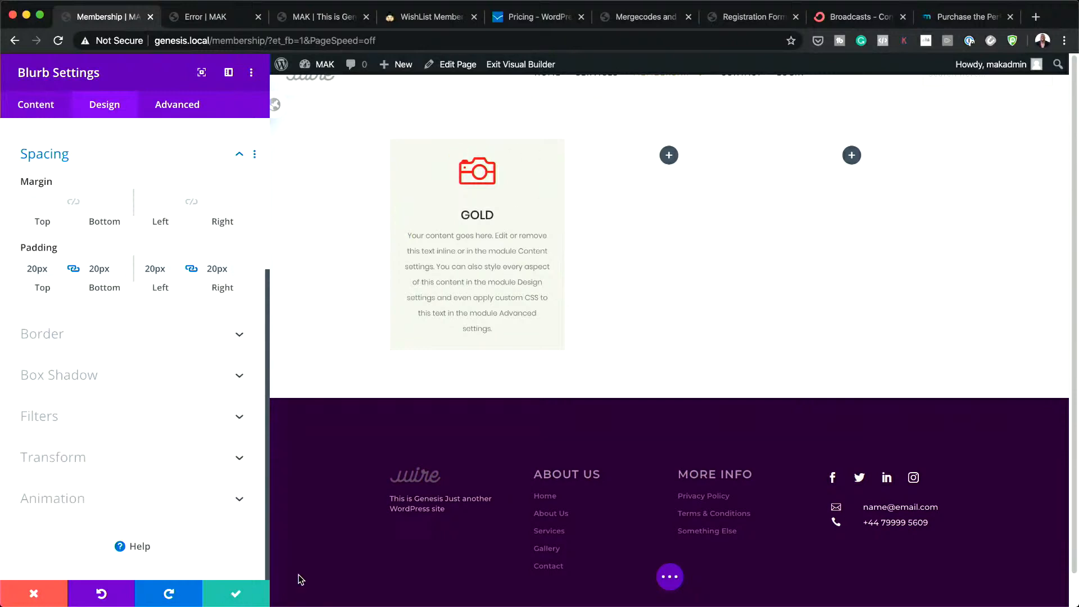
pyautogui.moveTo(528, 181)
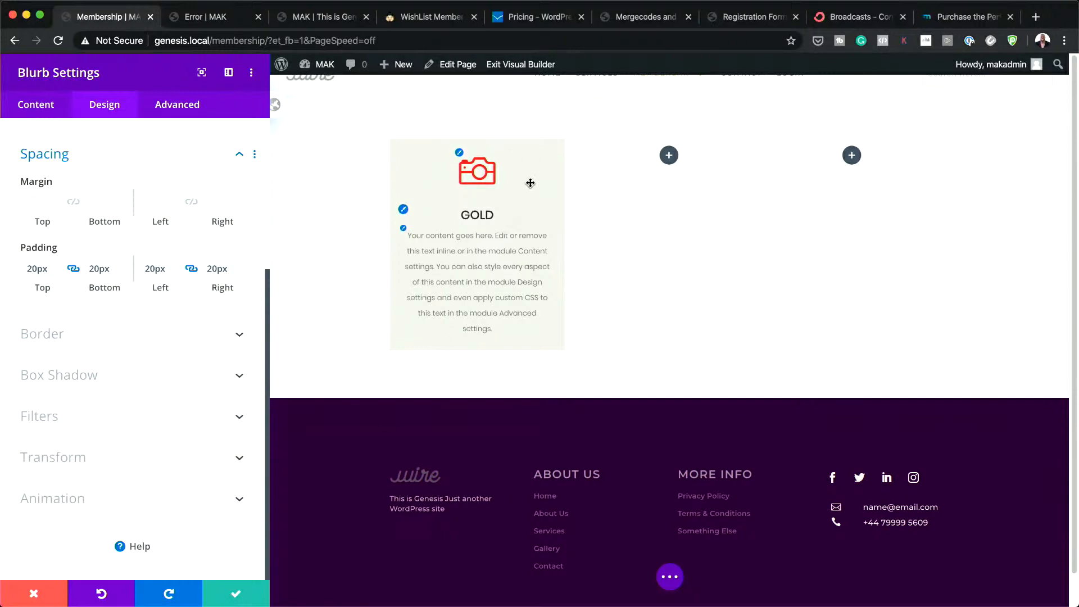
pyautogui.click(459, 153)
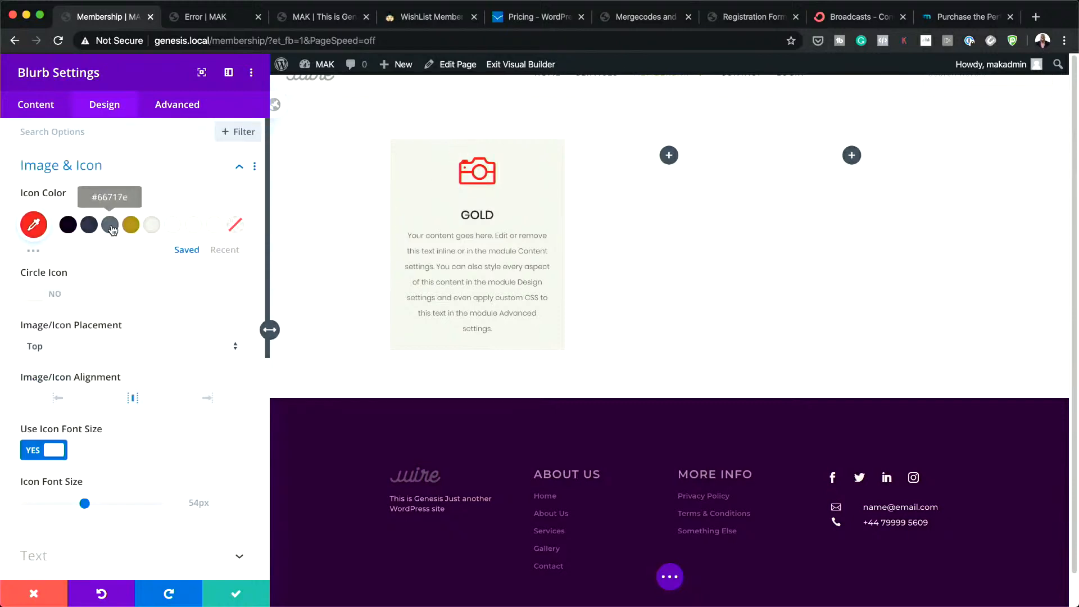
pyautogui.click(111, 226)
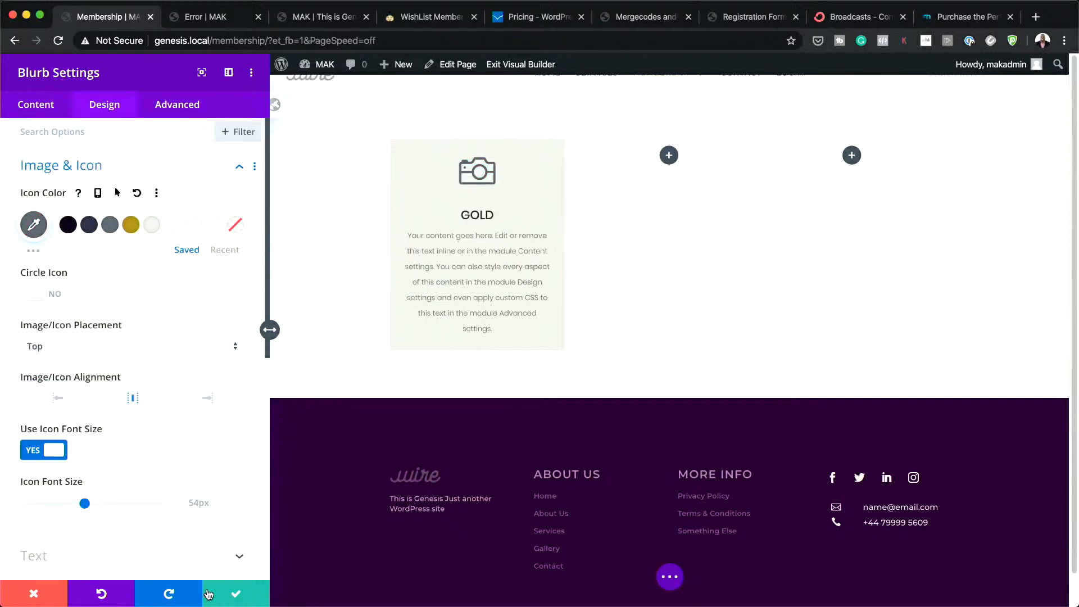
# Save the blurb and add a button labelled 'Signup!' below GOLD, fixing the label's capitalisation.
pyautogui.click(236, 596)
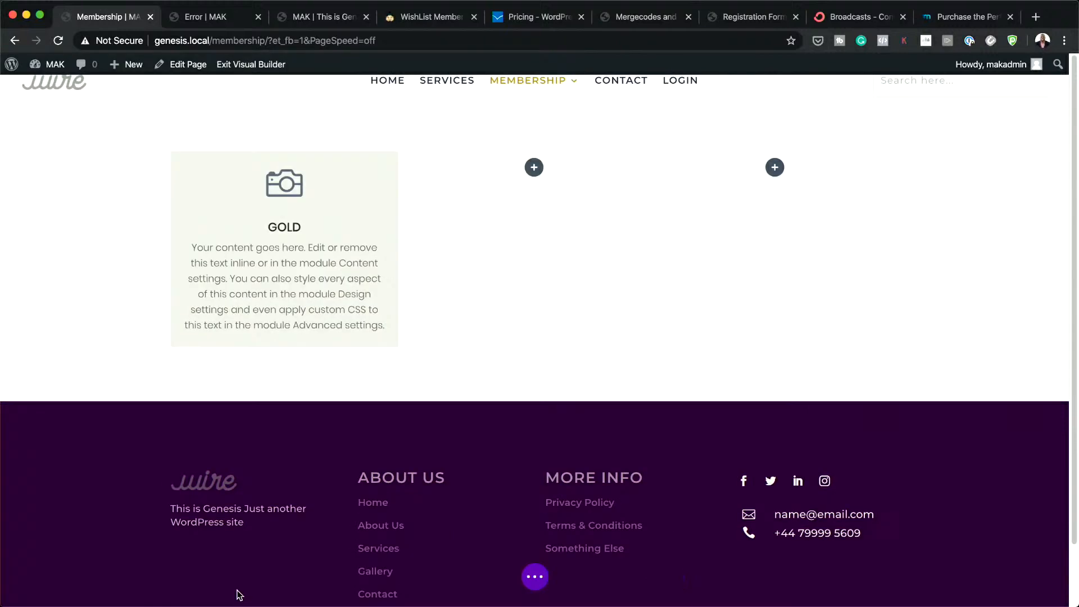
pyautogui.click(287, 324)
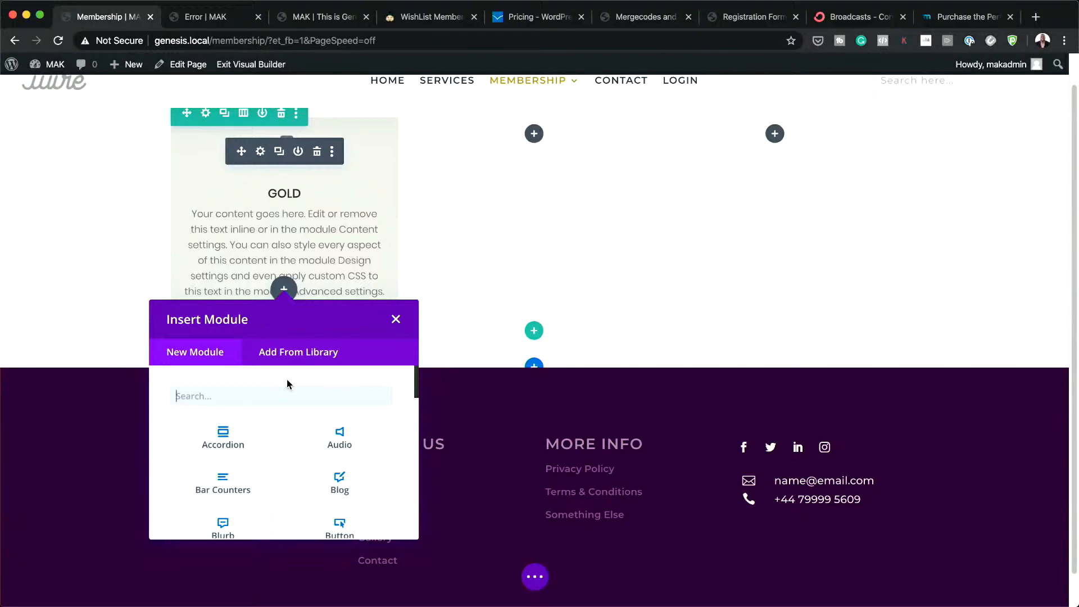
pyautogui.write('button')
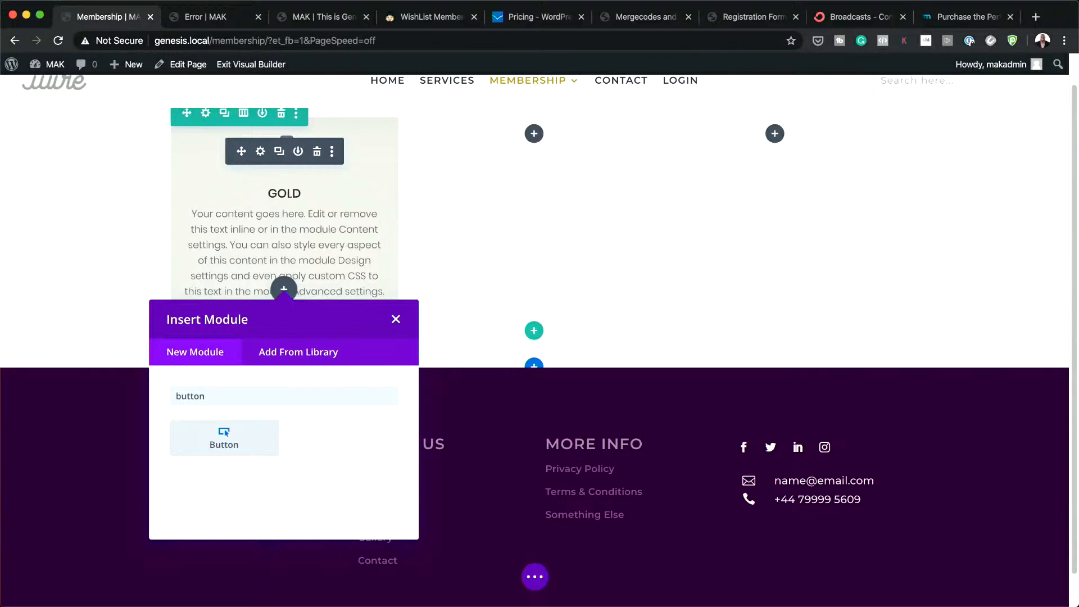
pyautogui.click(263, 433)
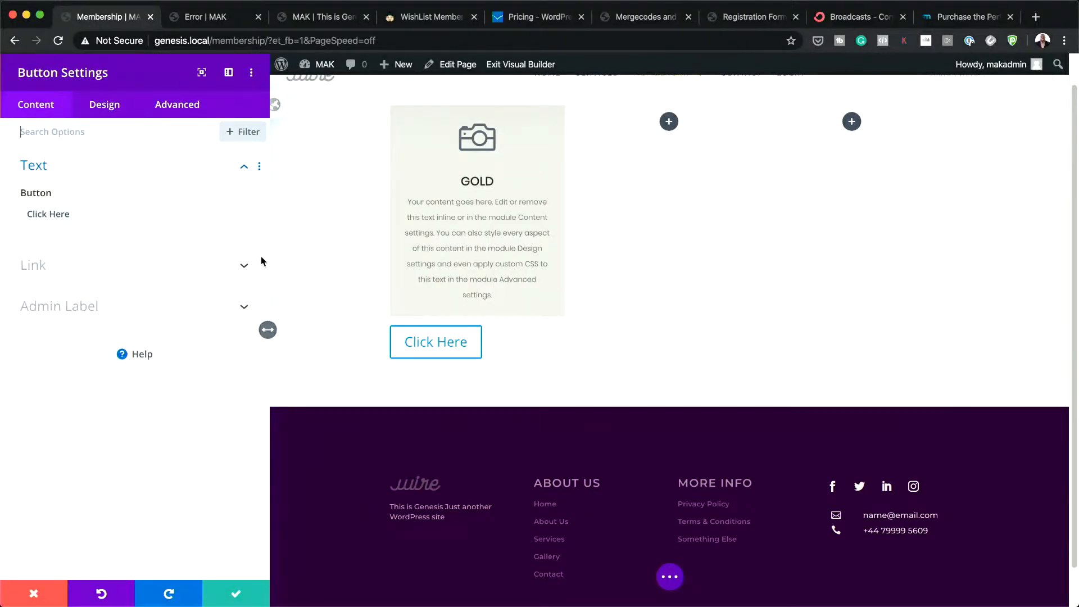
pyautogui.tripleClick(86, 211)
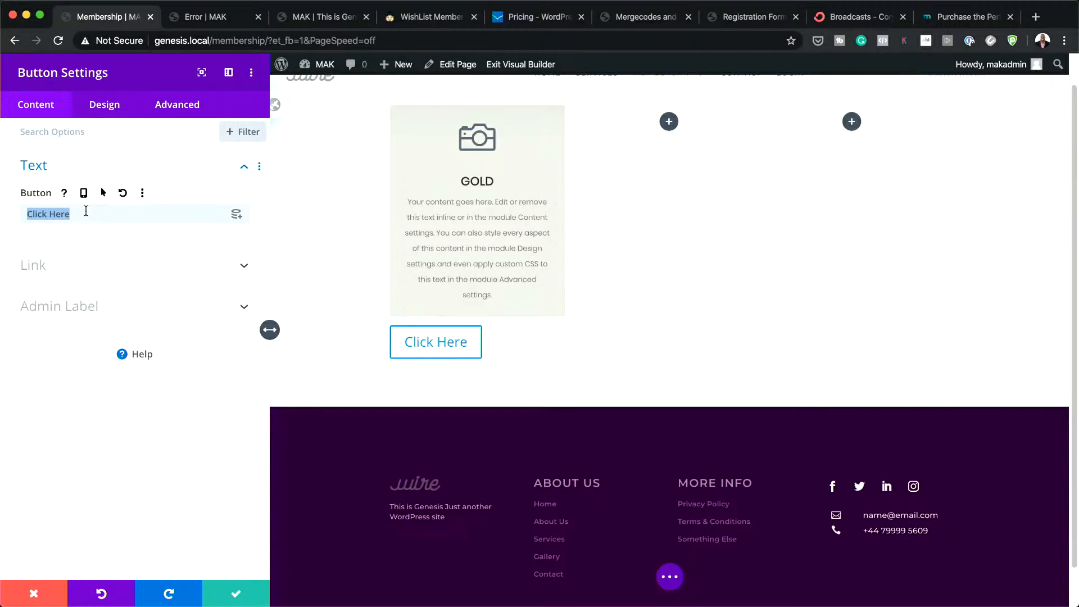
pyautogui.write('SIgnup')
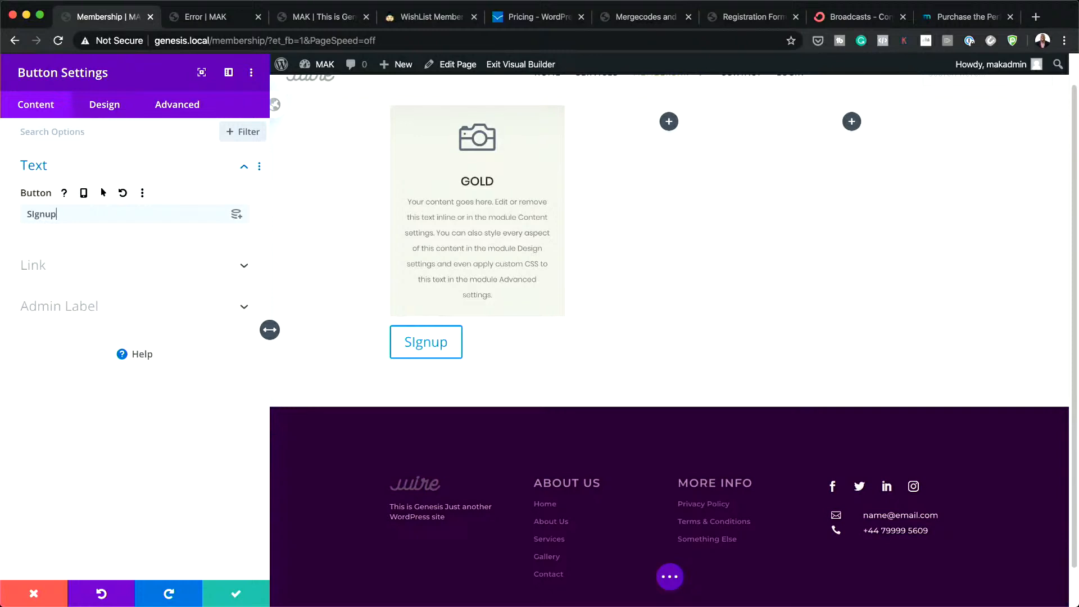
pyautogui.write('!')
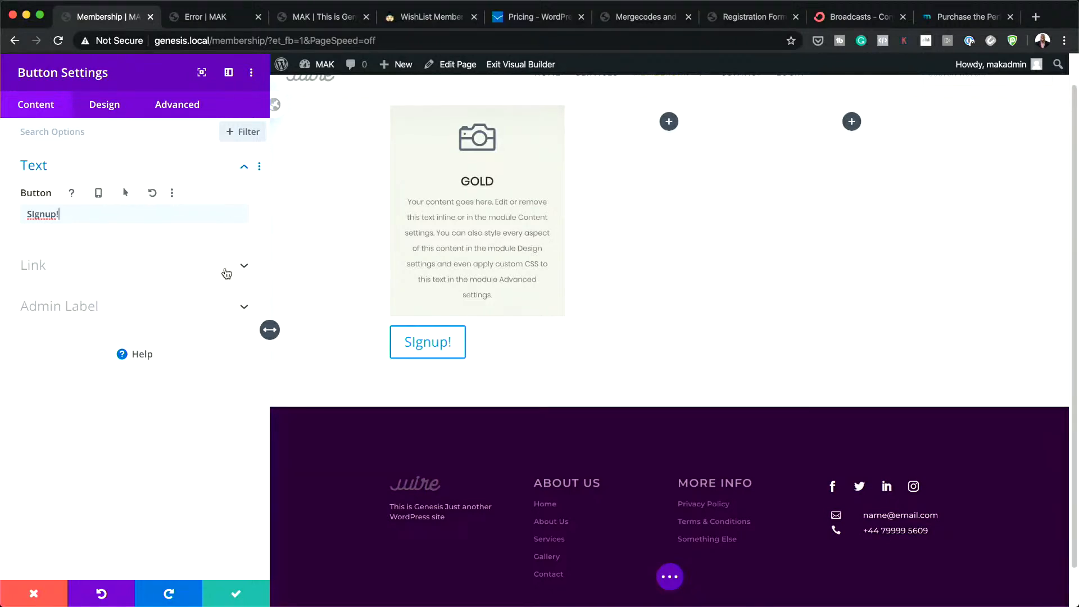
pyautogui.click(36, 213)
pyautogui.press('BackSpace')
pyautogui.write('i')
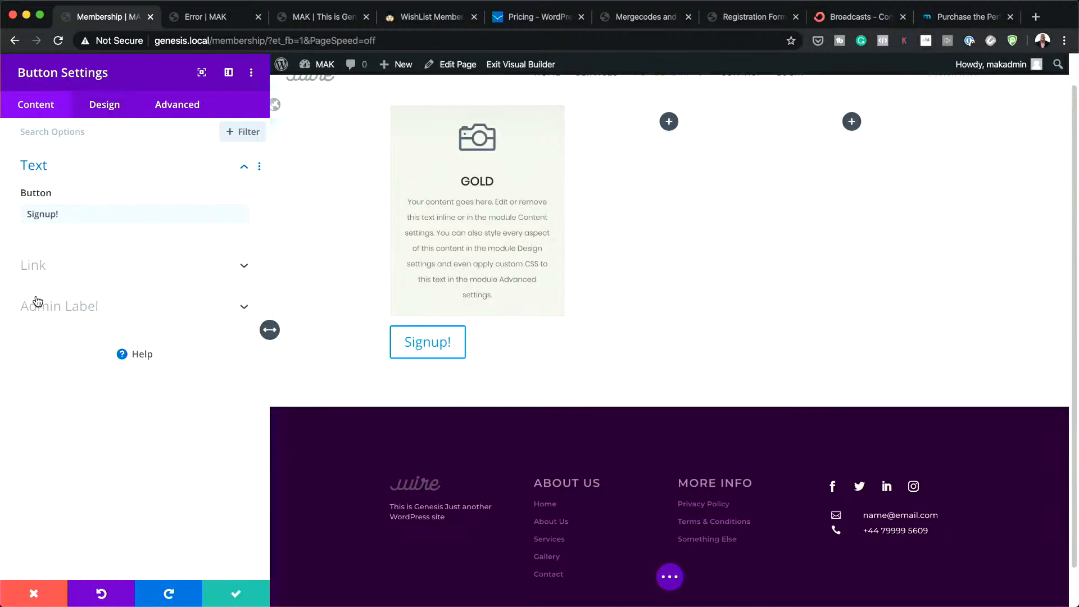
pyautogui.click(45, 265)
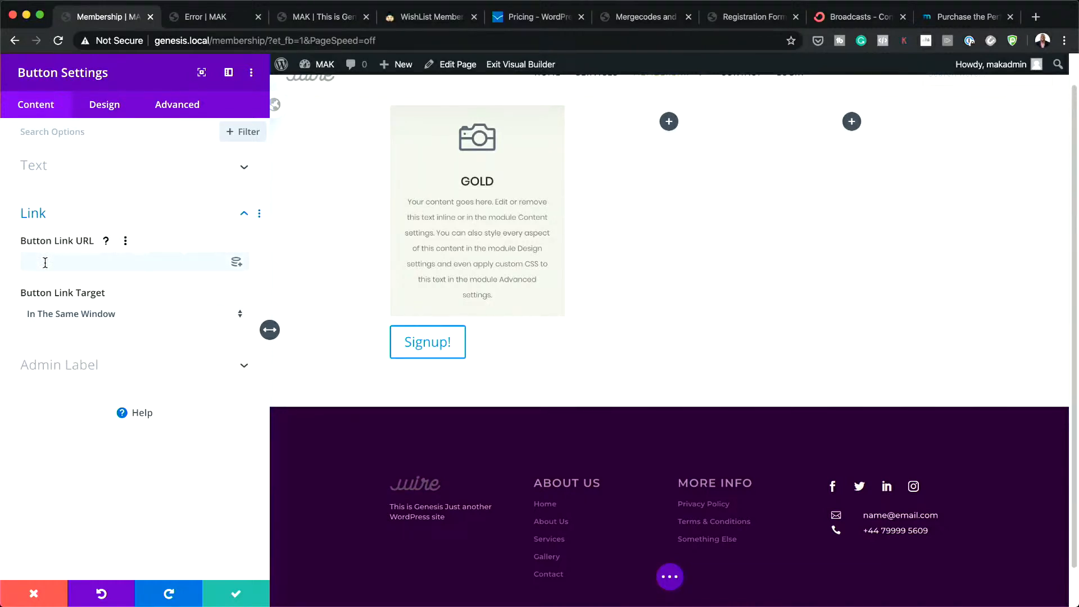
# Link the Signup! button to # and centre it in its column.
pyautogui.write('#')
pyautogui.click(111, 106)
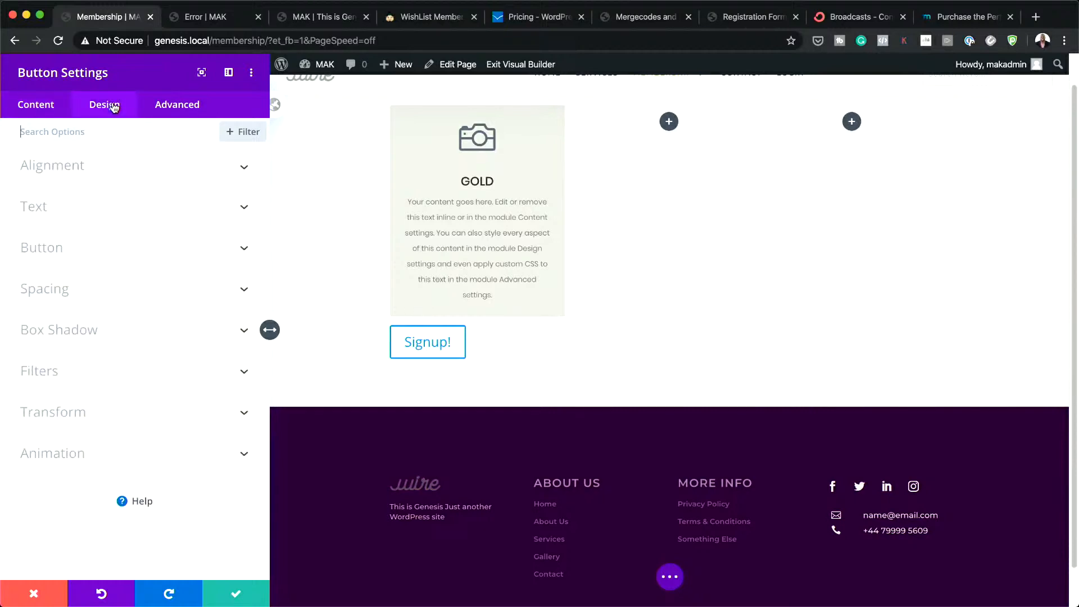
pyautogui.click(88, 171)
pyautogui.click(134, 214)
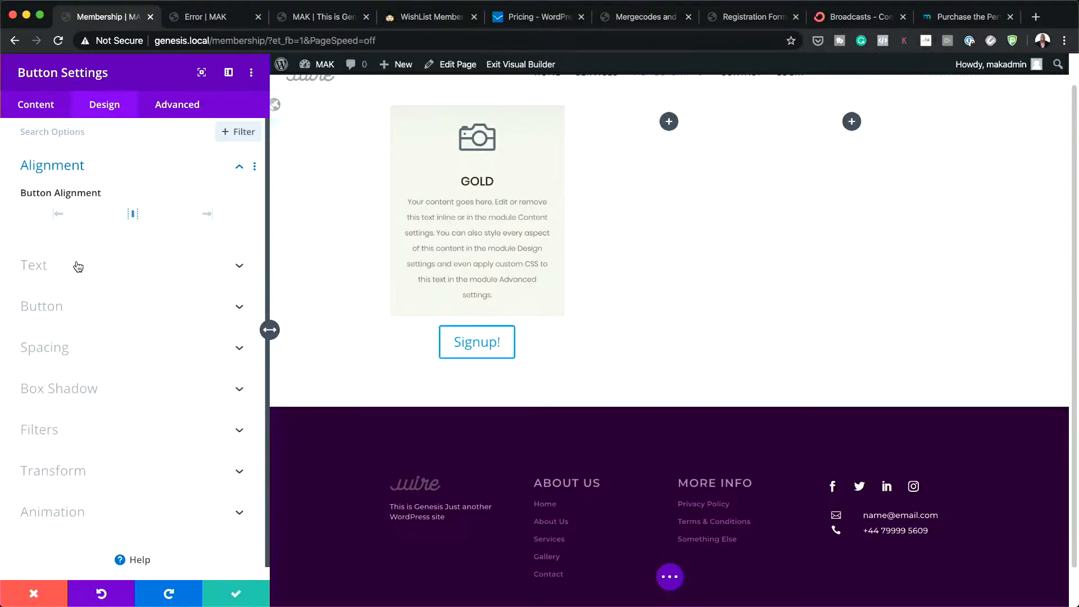
# Enable custom button styles with light off-white text and a gold background.
pyautogui.click(79, 307)
pyautogui.click(57, 285)
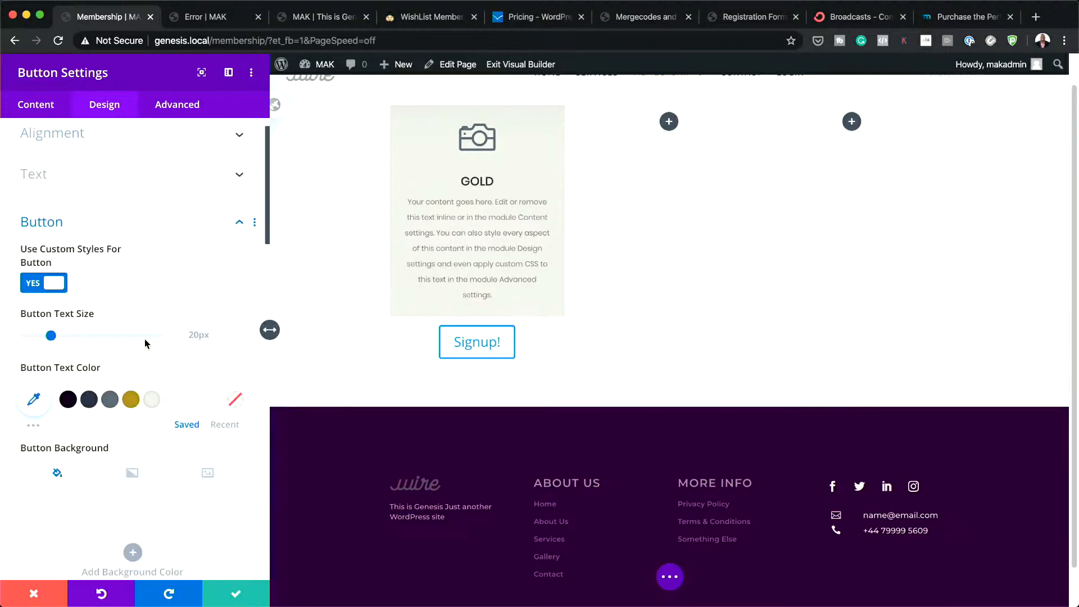
pyautogui.click(131, 401)
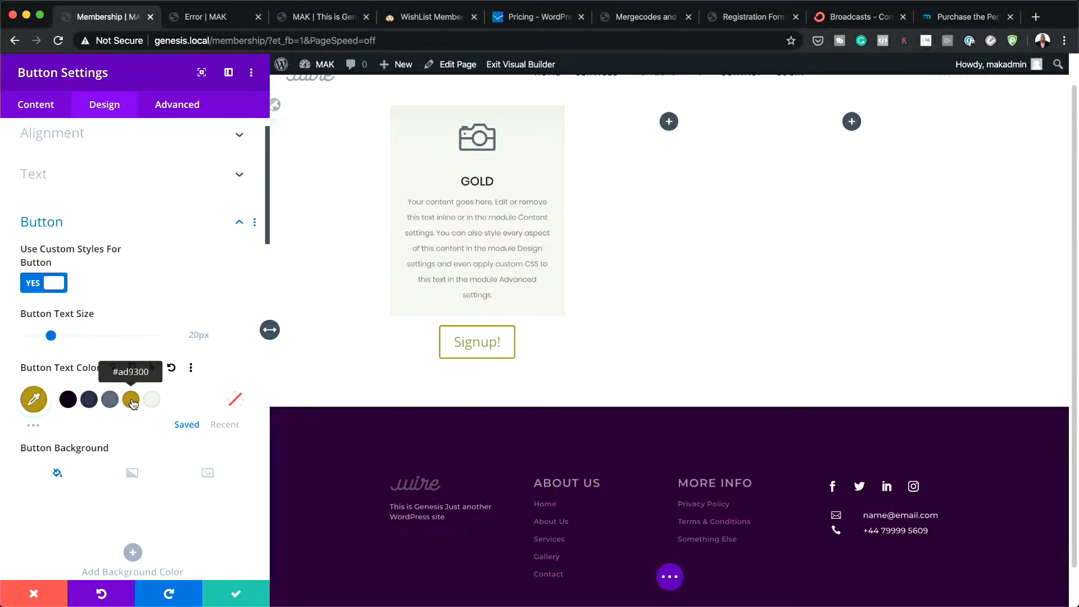
pyautogui.click(152, 400)
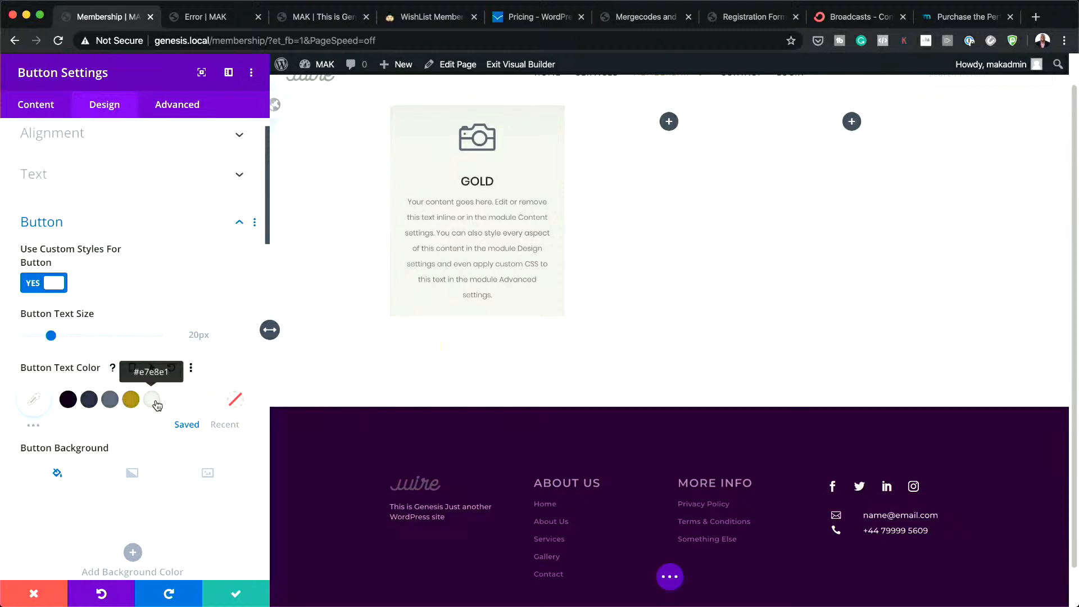
pyautogui.scroll(-3, 155, 413)
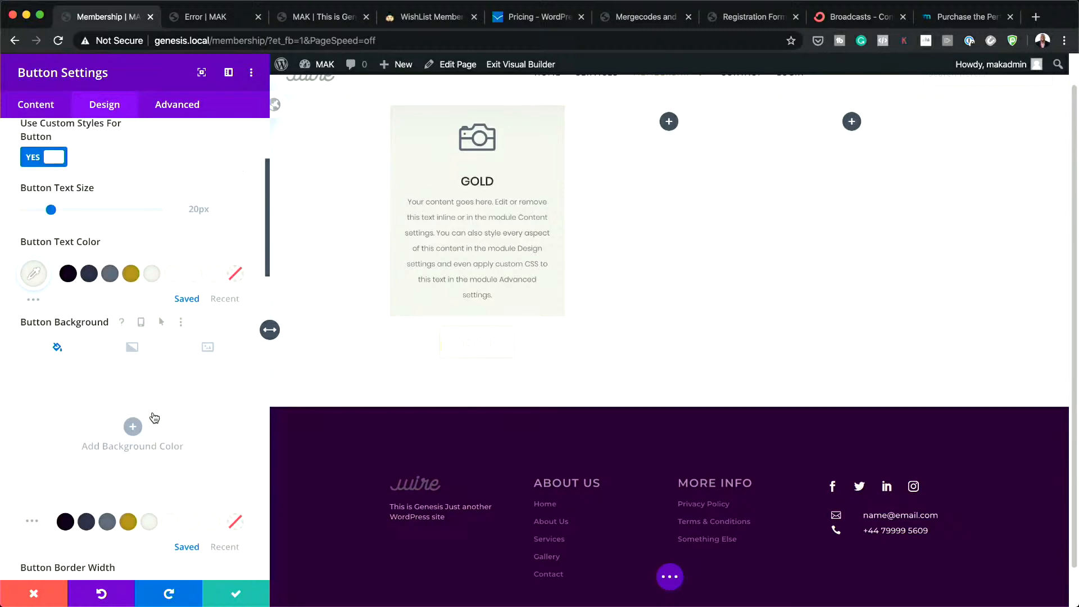
pyautogui.click(135, 427)
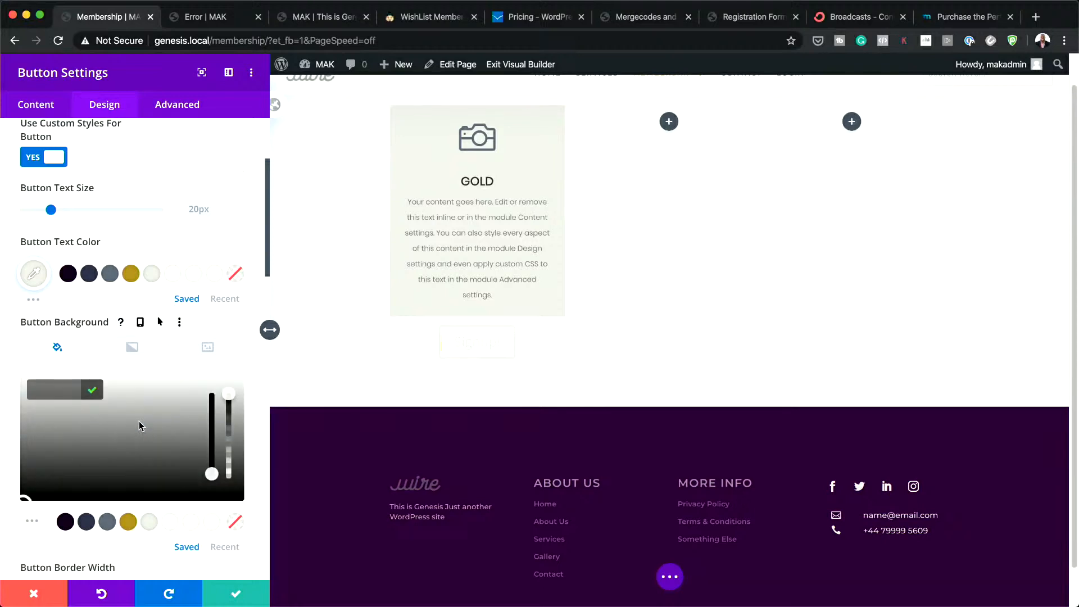
pyautogui.click(130, 528)
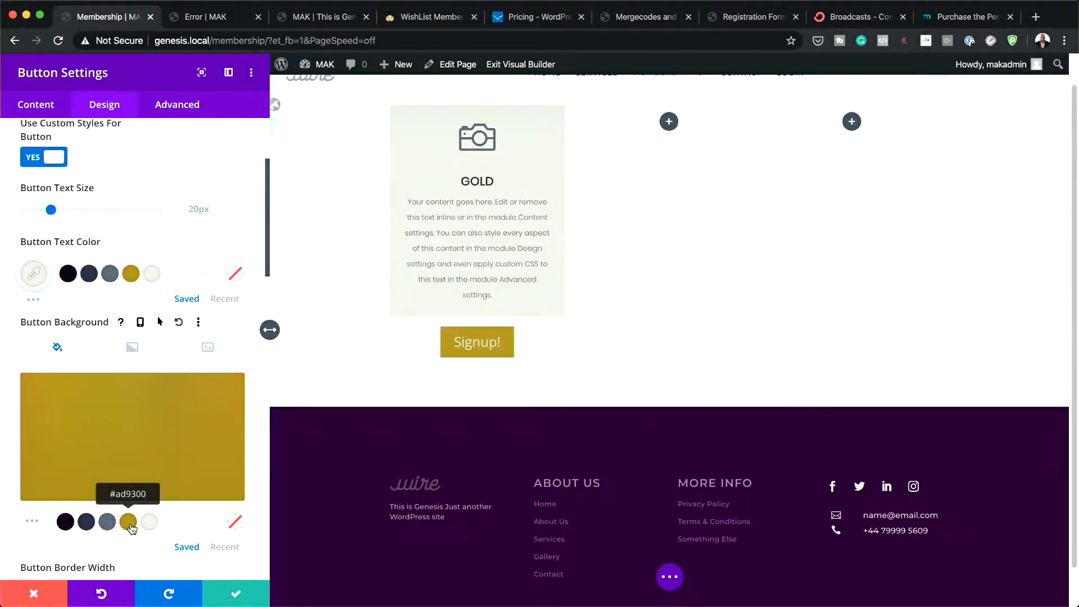
# Set the button's border width and corner radius to 0.
pyautogui.scroll(-1, 131, 528)
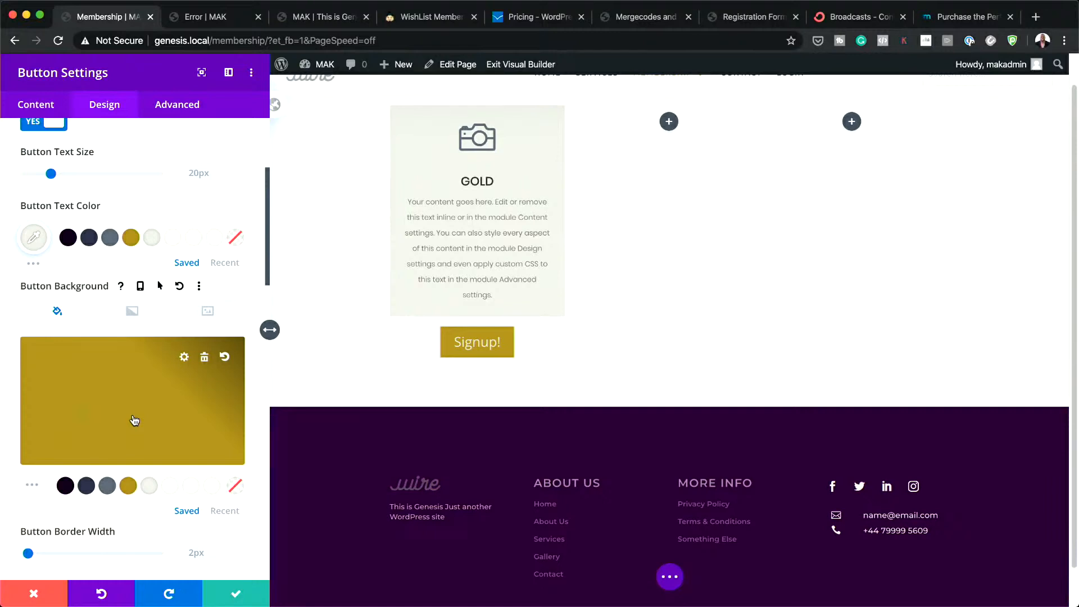
pyautogui.moveTo(540, 604)
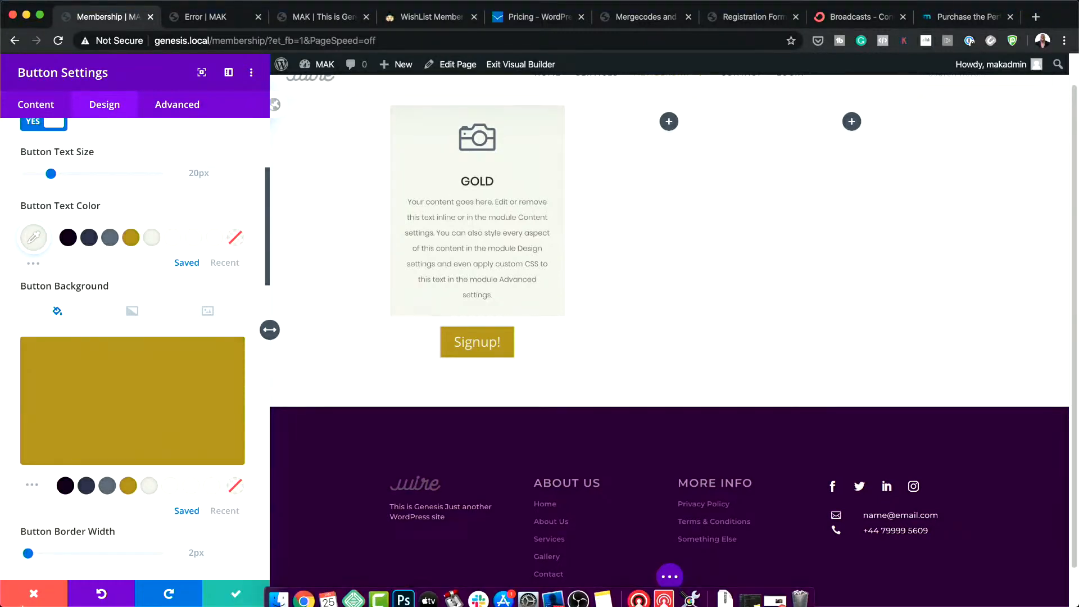
pyautogui.scroll(-1, 104, 541)
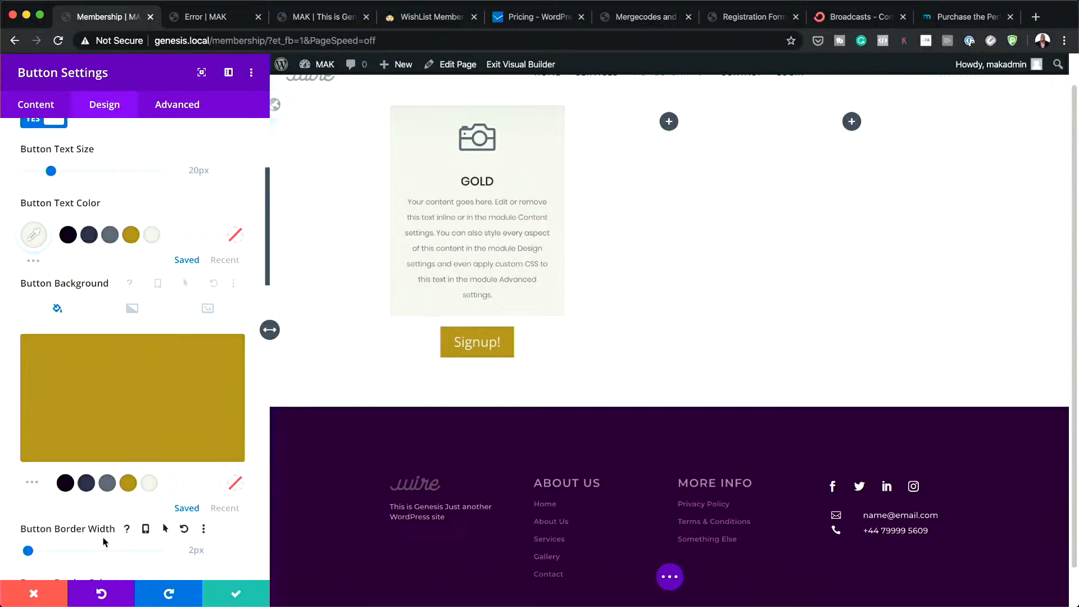
pyautogui.scroll(-3, 104, 541)
pyautogui.moveTo(29, 462); pyautogui.dragTo(2, 469)
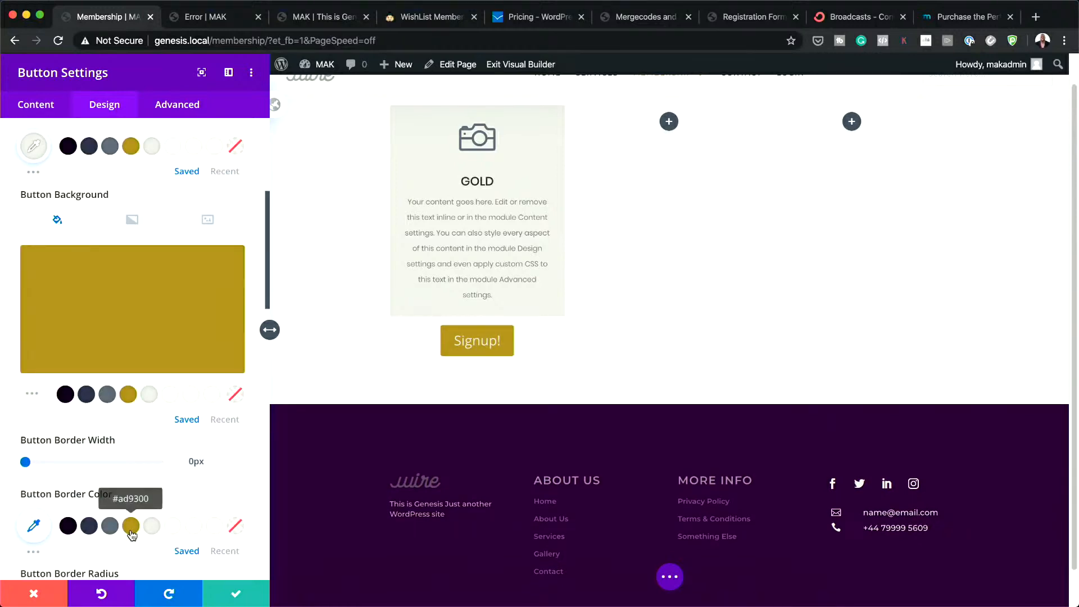
pyautogui.scroll(-3, 130, 529)
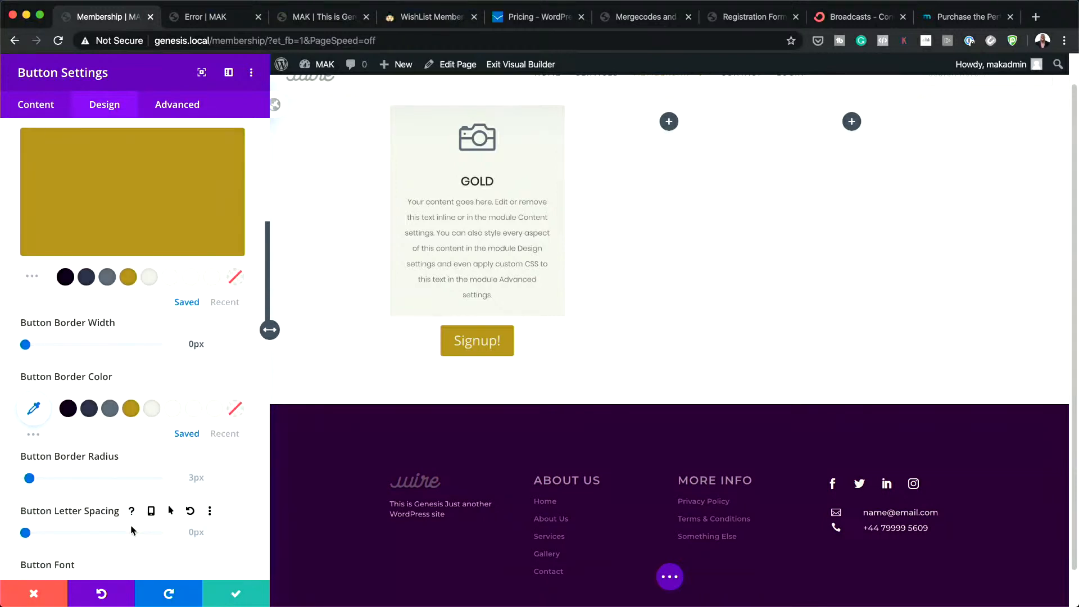
pyautogui.moveTo(29, 478); pyautogui.dragTo(2, 484)
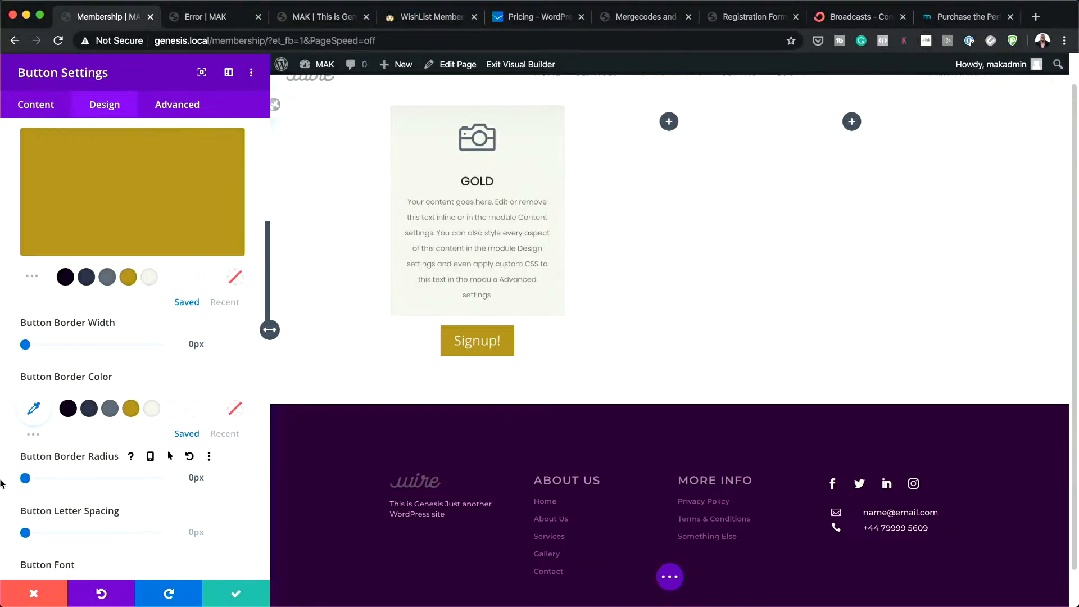
pyautogui.scroll(-3, 147, 510)
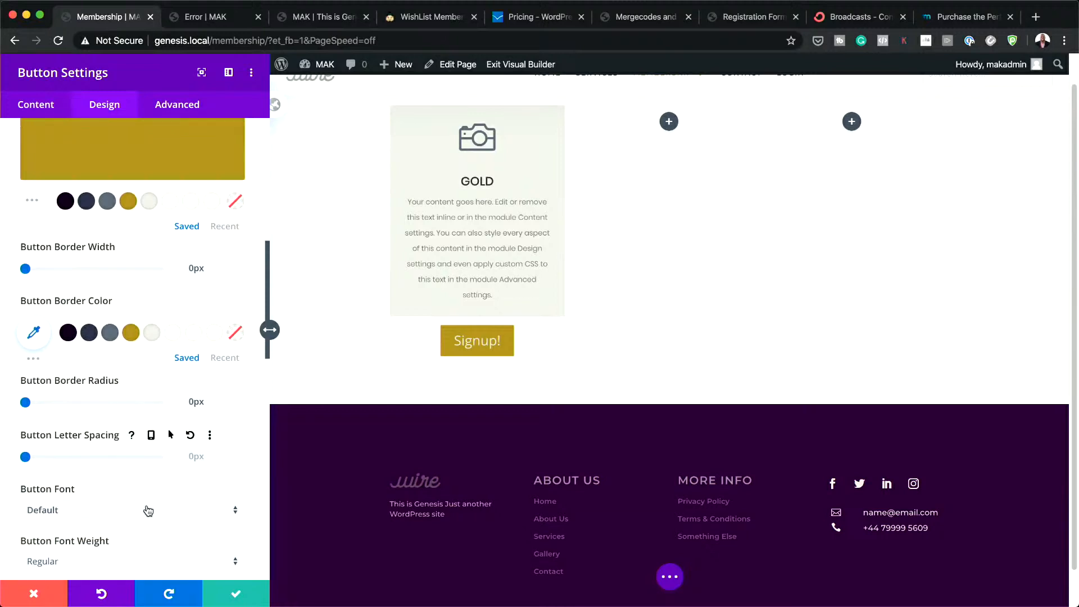
# Set the button text to Poppins at 17px and save the button settings.
pyautogui.click(76, 517)
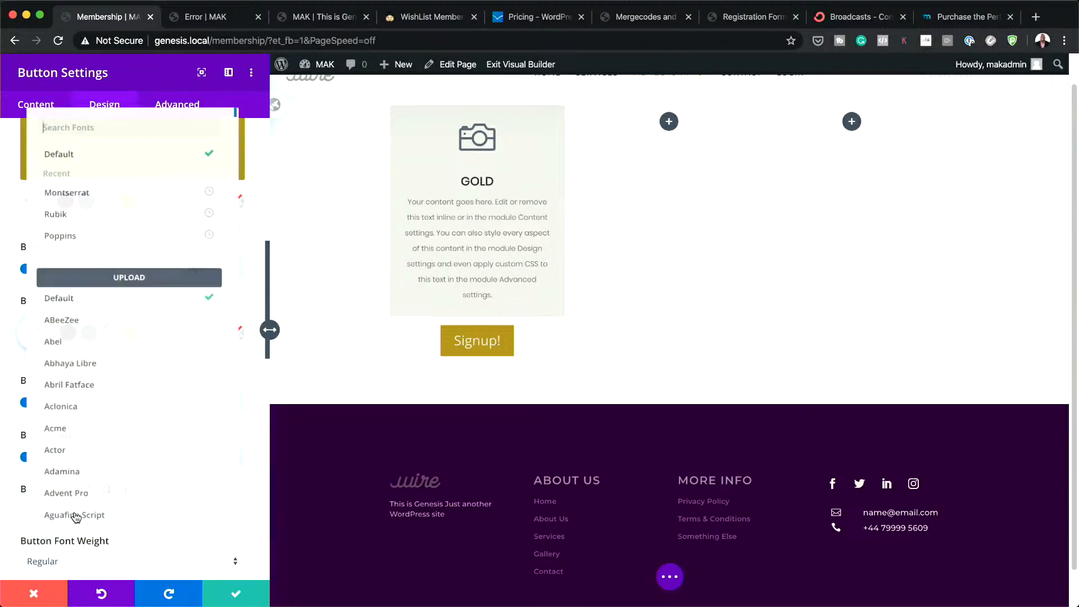
pyautogui.click(108, 231)
pyautogui.scroll(-1, 160, 485)
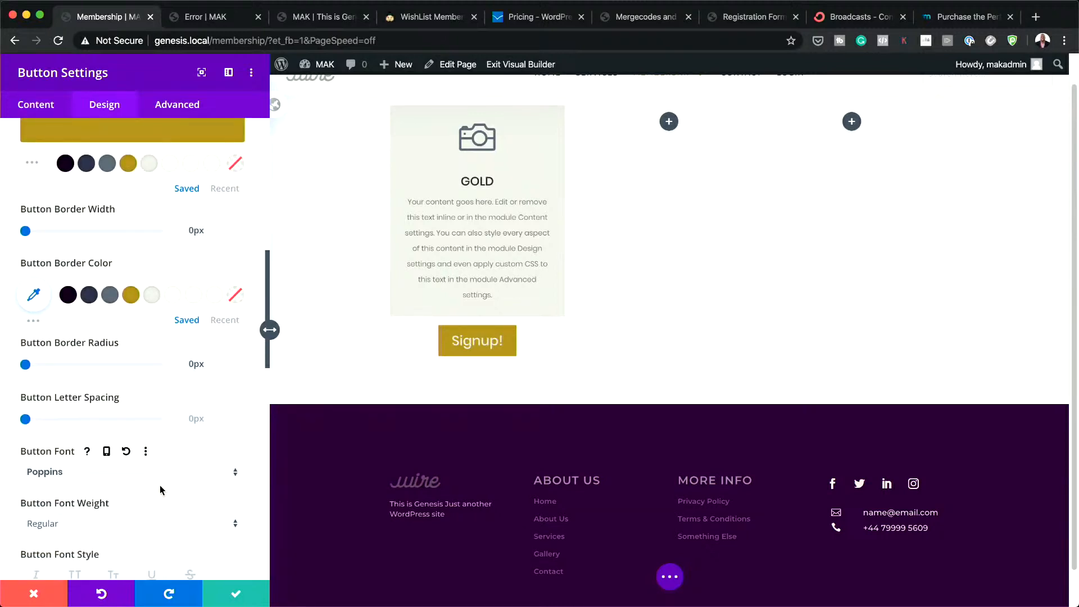
pyautogui.scroll(10, 183, 371)
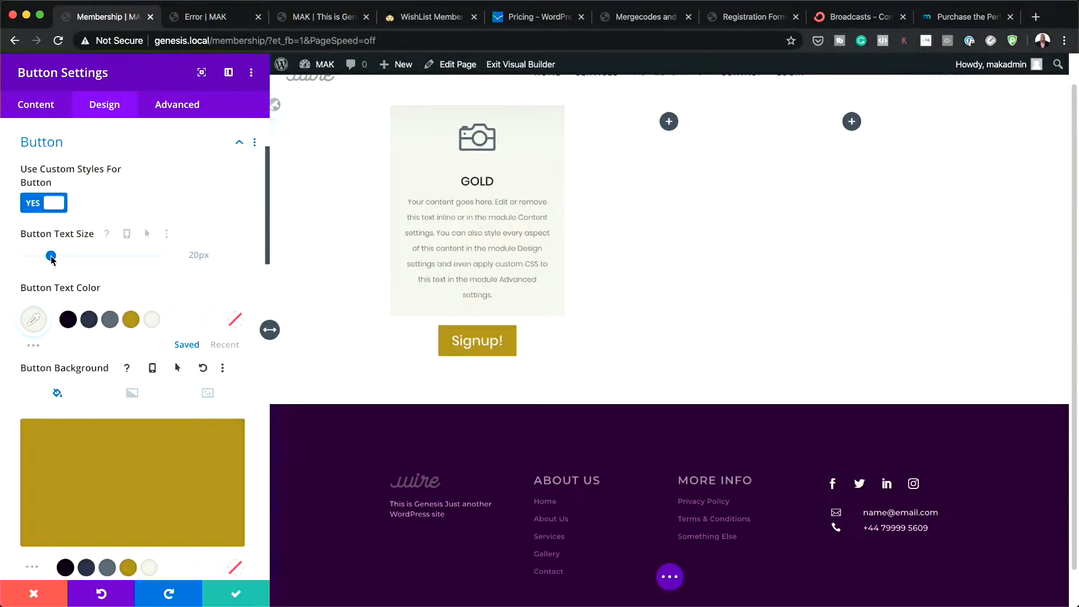
pyautogui.moveTo(51, 255); pyautogui.dragTo(47, 259)
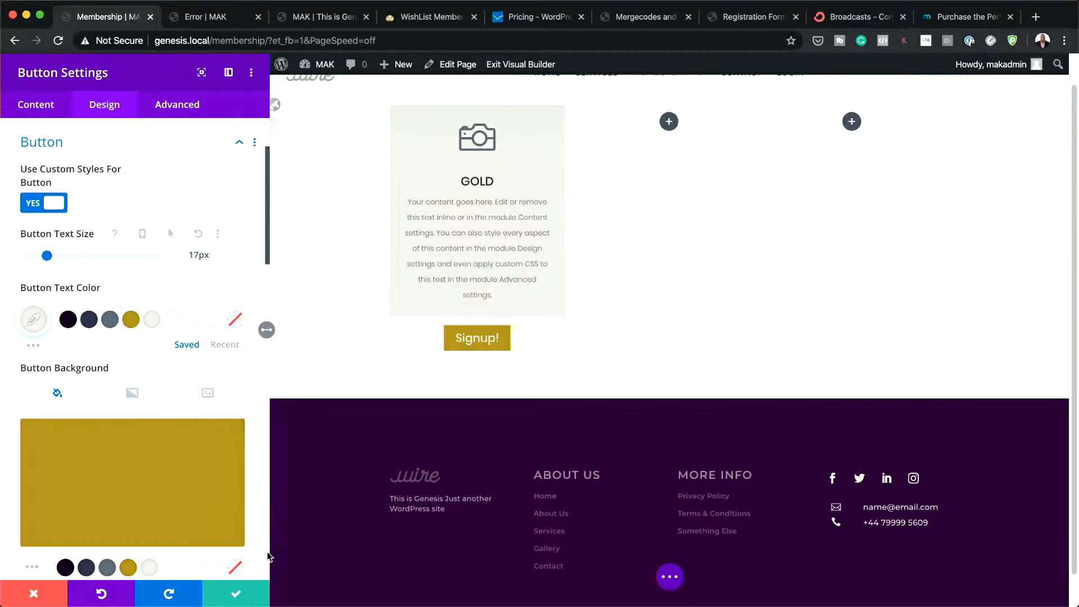
pyautogui.click(236, 596)
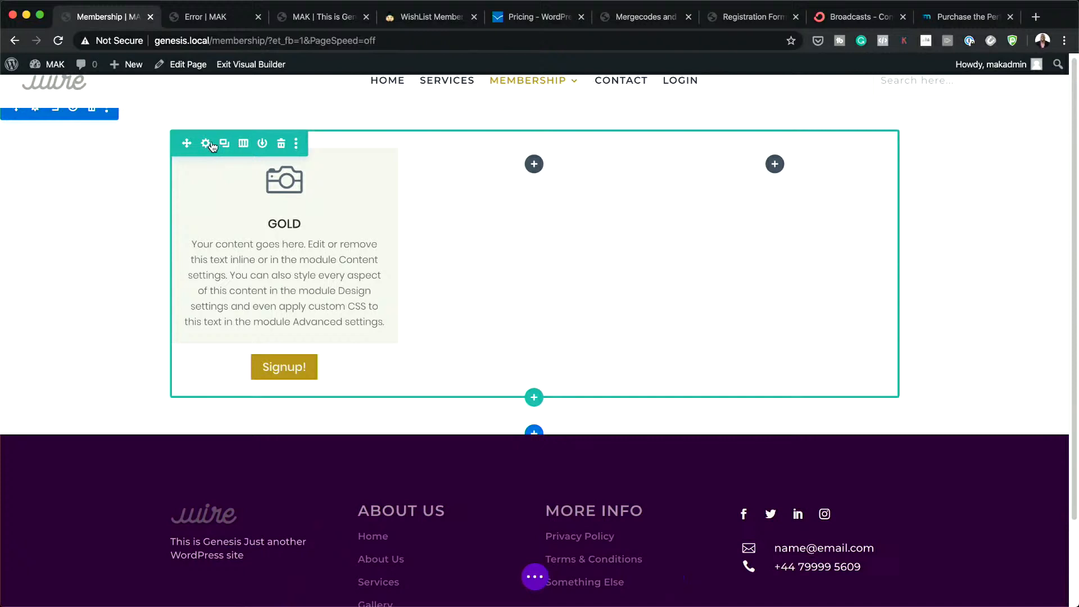
# Give the first column a #e7e8e1 background and 20px bottom padding, saving column and row settings.
pyautogui.click(206, 144)
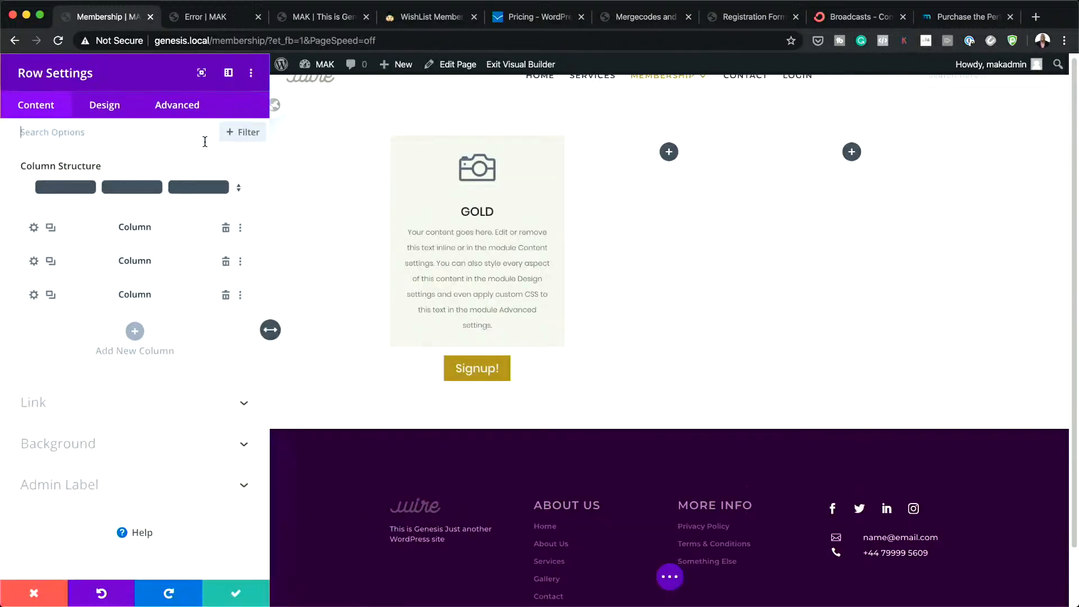
pyautogui.click(34, 228)
pyautogui.click(76, 319)
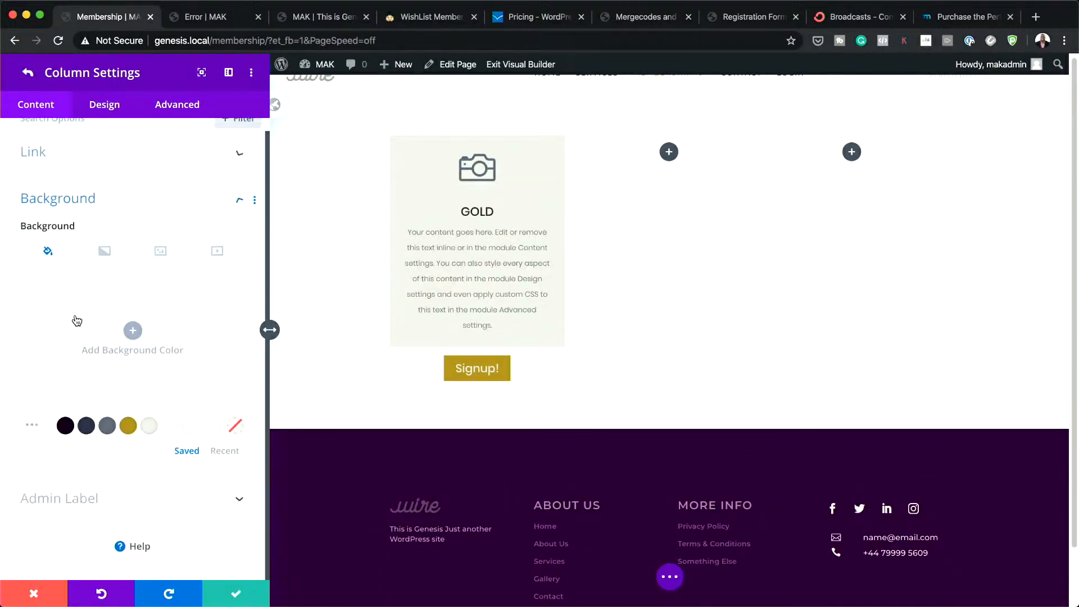
pyautogui.click(148, 427)
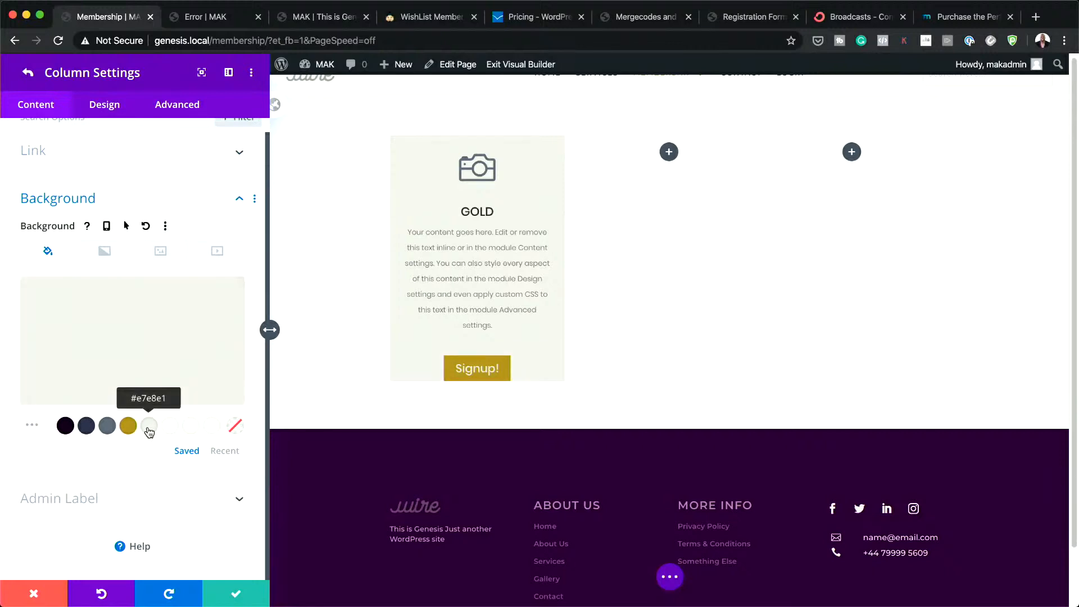
pyautogui.scroll(1, 168, 256)
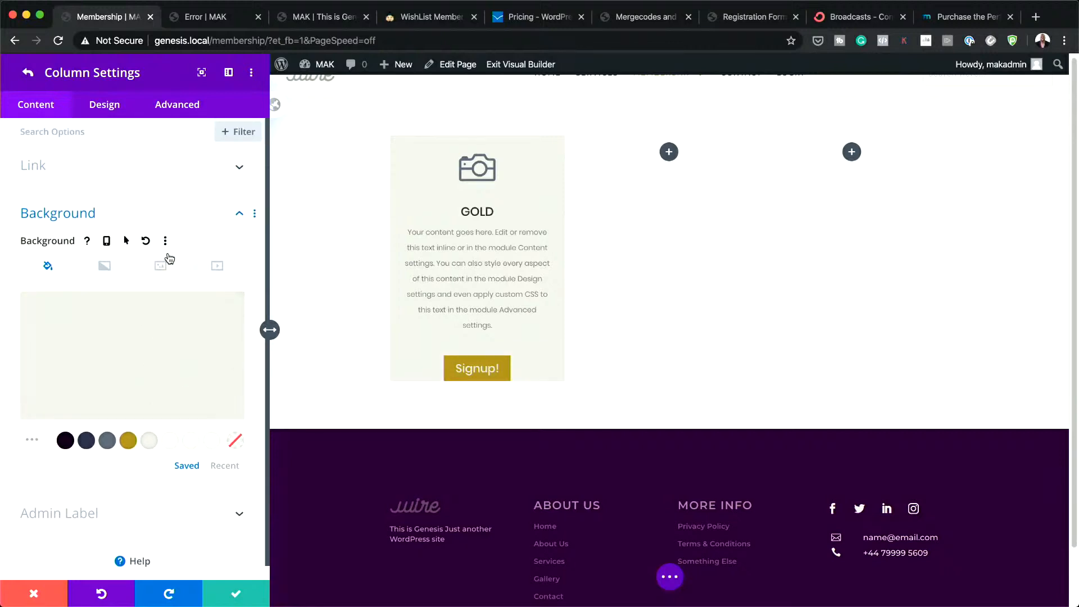
pyautogui.click(107, 108)
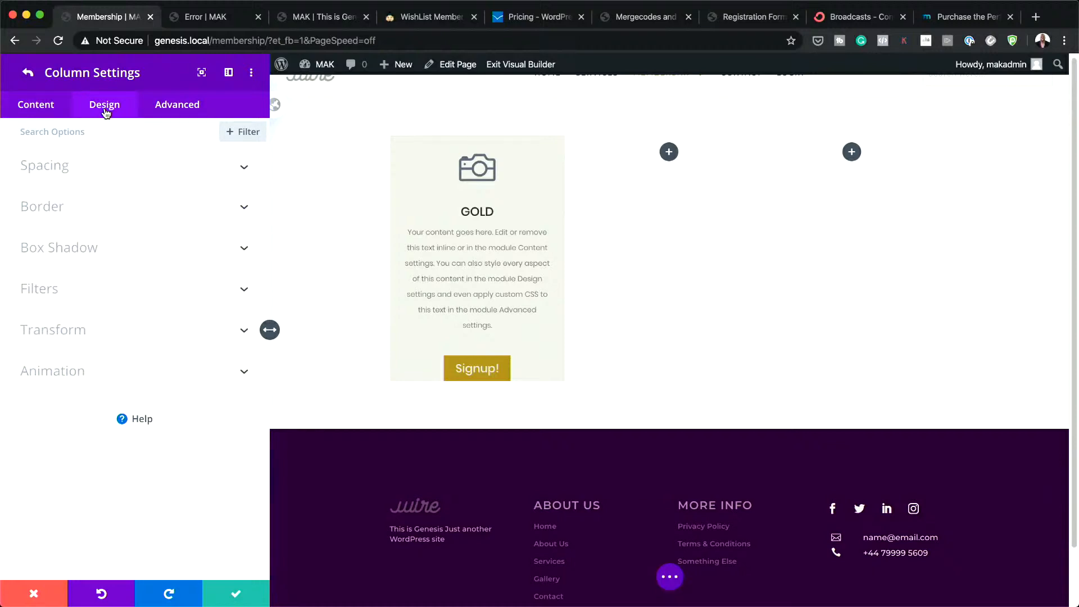
pyautogui.click(66, 171)
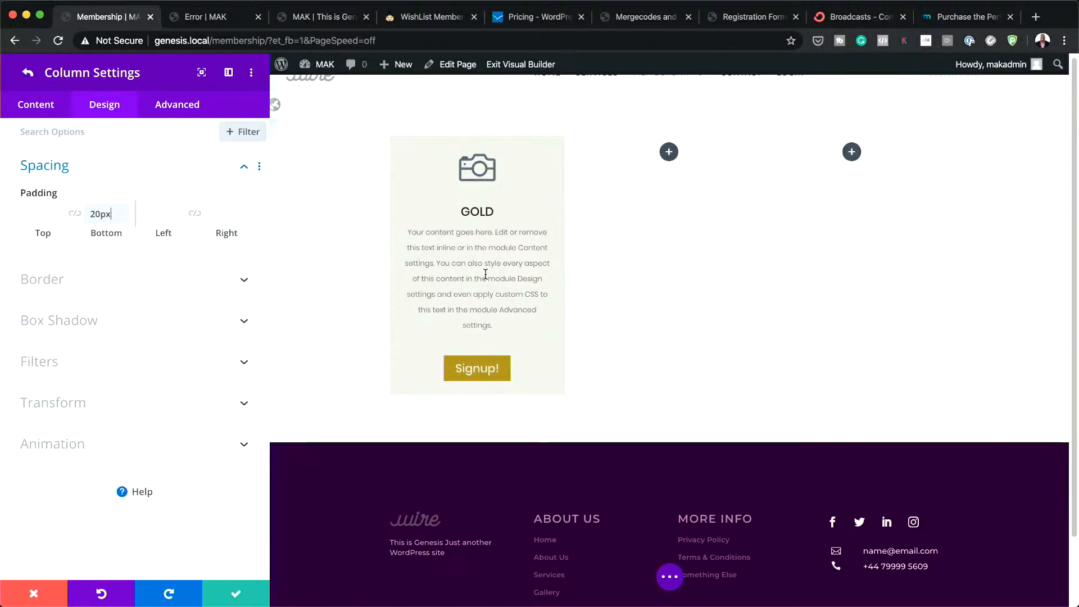
pyautogui.click(236, 598)
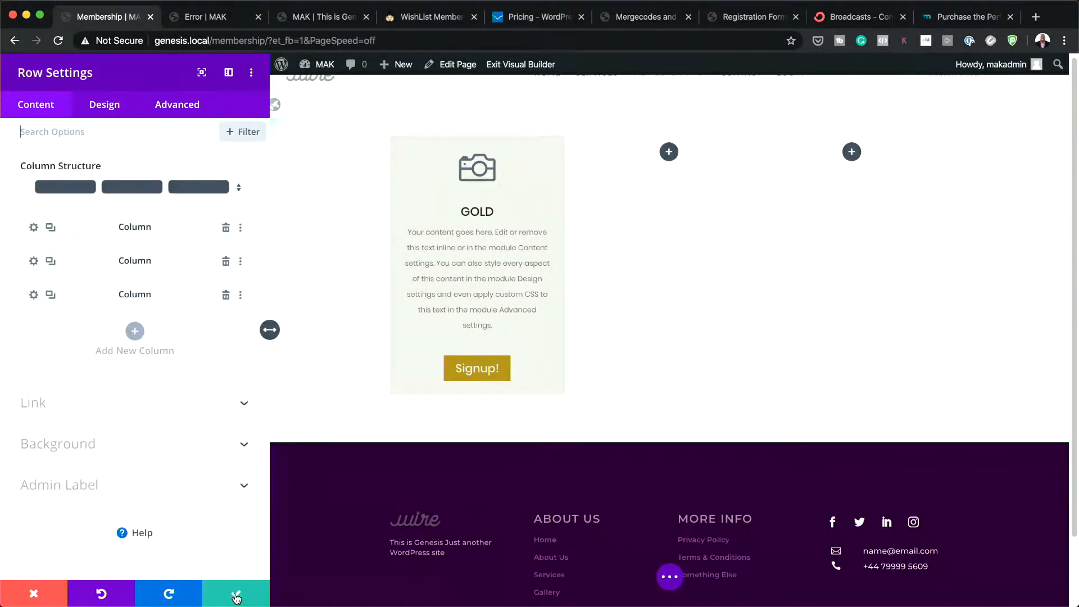
pyautogui.click(236, 597)
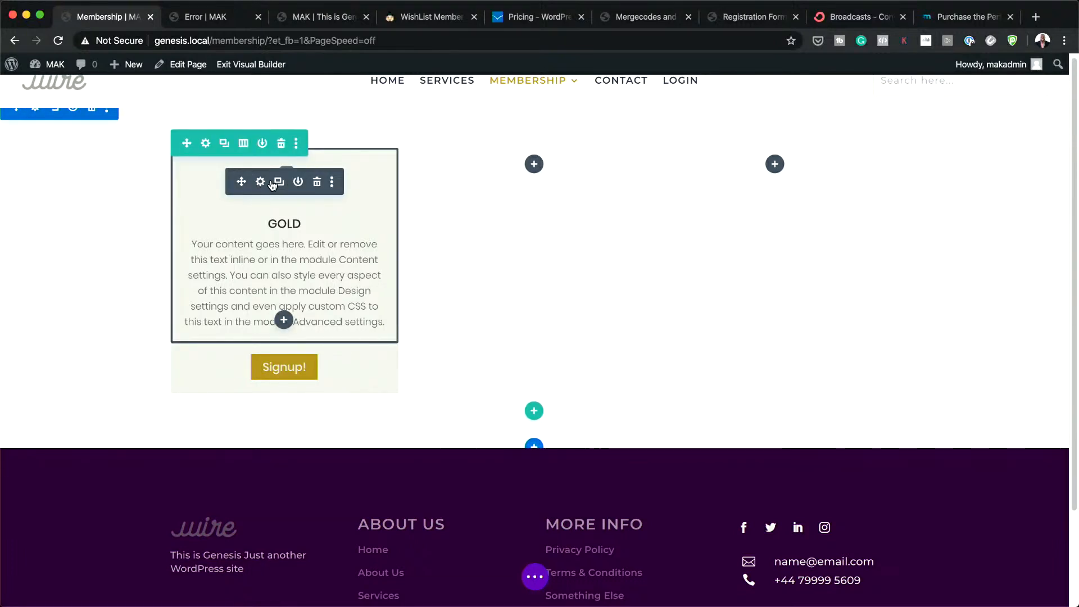
# Duplicate the GOLD blurb and Signup! button into the middle and right columns.
pyautogui.click(279, 183)
pyautogui.click(279, 183)
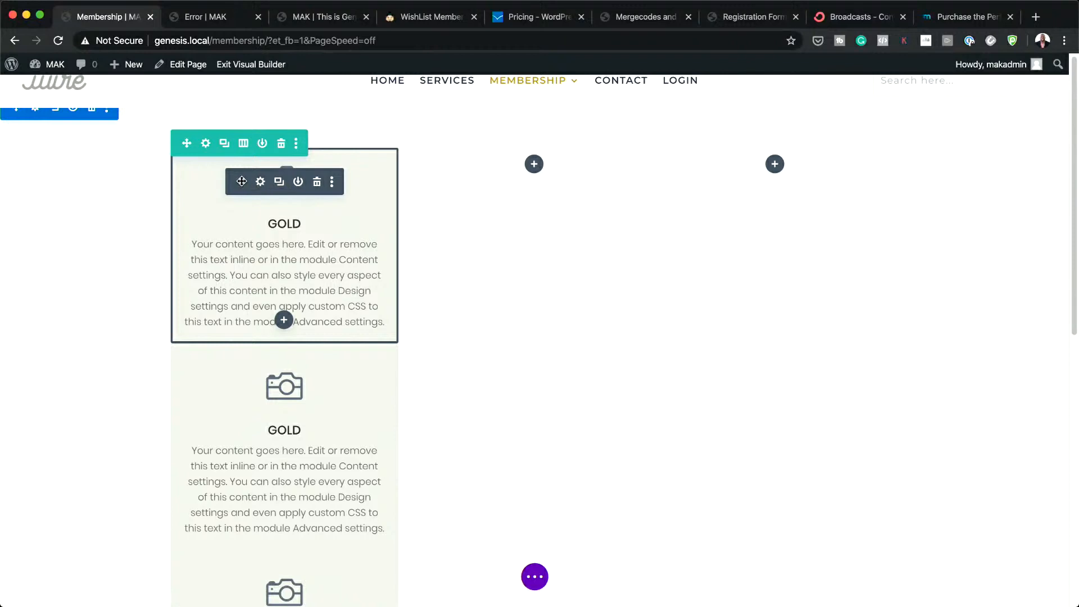
pyautogui.moveTo(241, 181); pyautogui.dragTo(517, 179)
pyautogui.moveTo(243, 387); pyautogui.dragTo(776, 195)
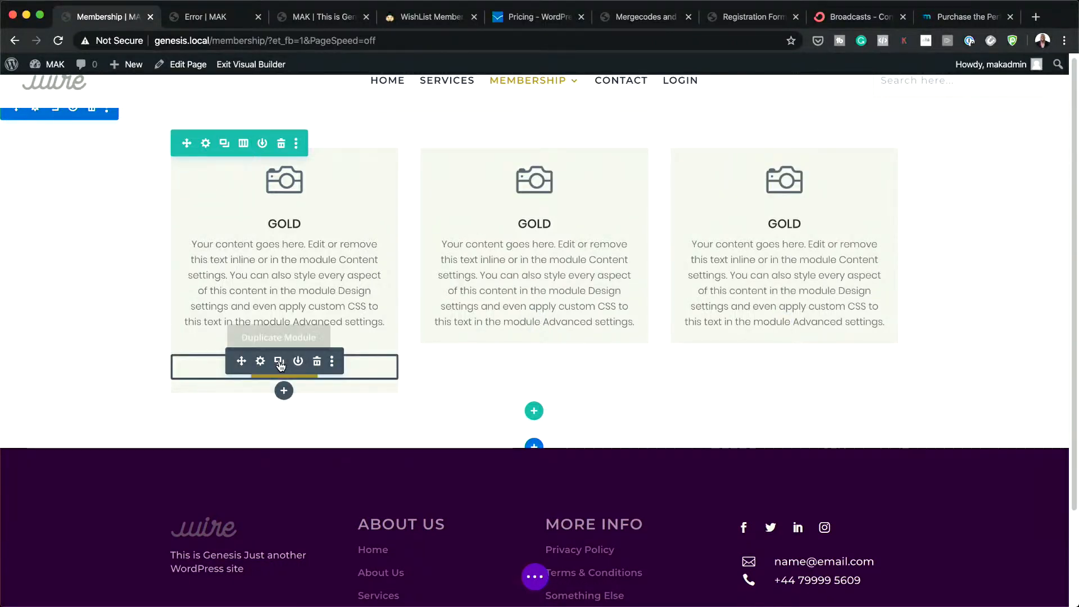
pyautogui.click(279, 361)
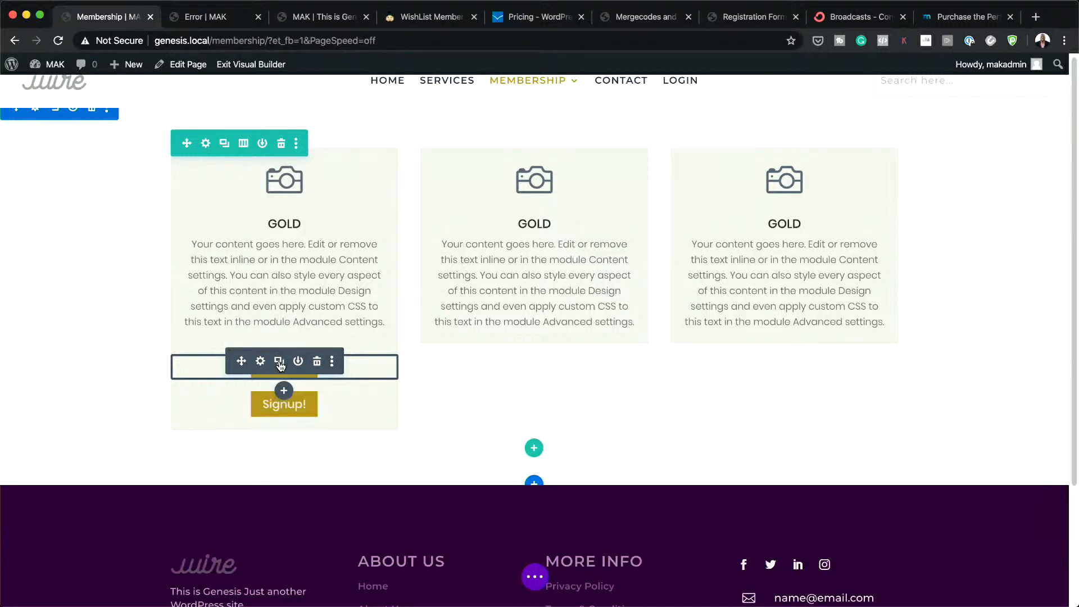
pyautogui.click(279, 362)
pyautogui.moveTo(240, 360); pyautogui.dragTo(530, 340)
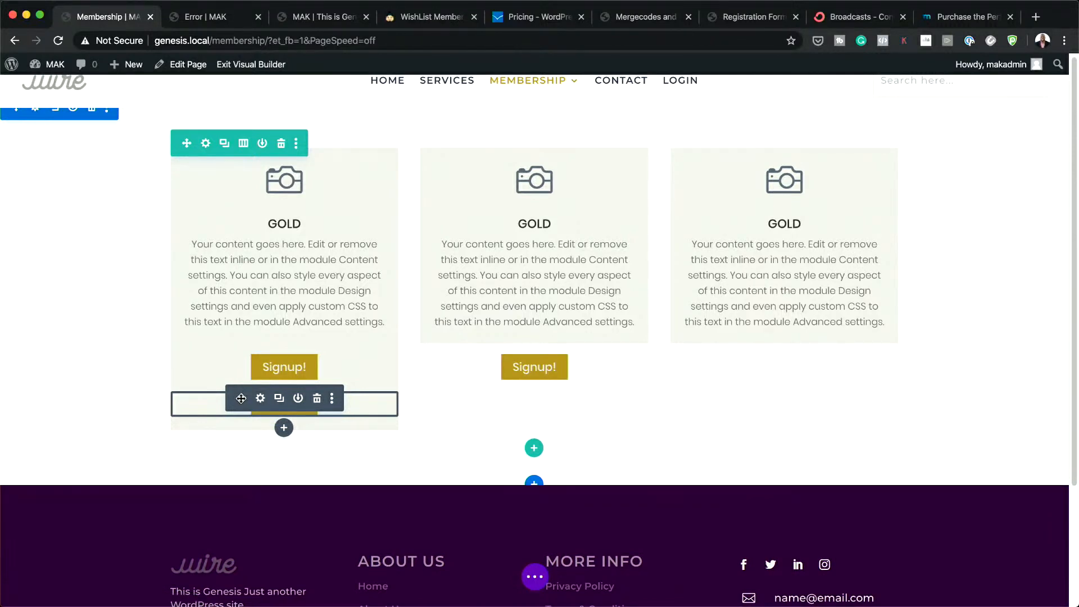
pyautogui.moveTo(241, 398); pyautogui.dragTo(783, 349)
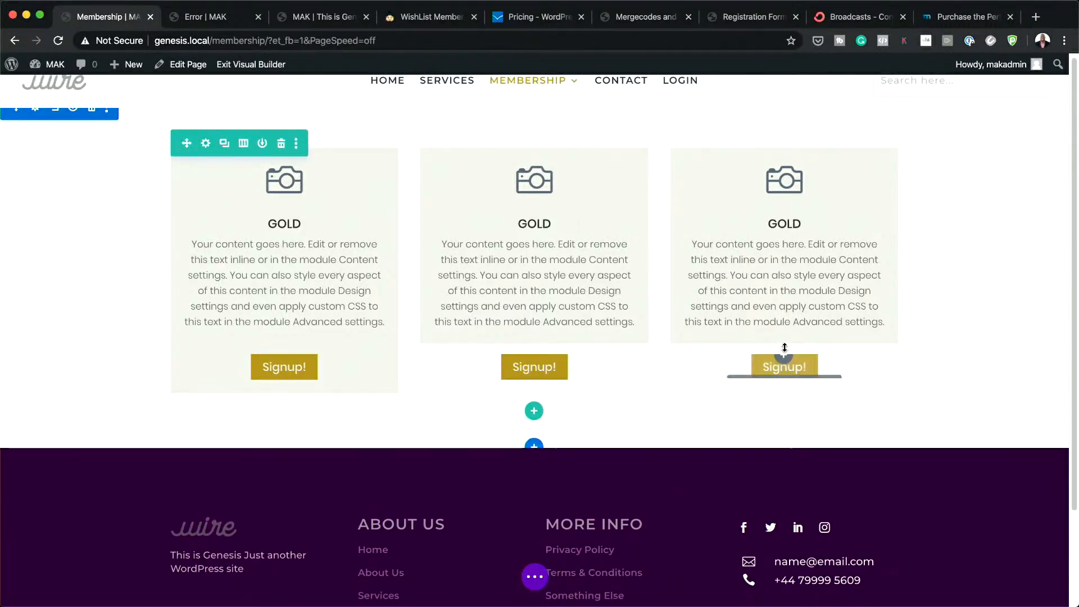
# Copy the first column's styles onto the second and third columns and save the row.
pyautogui.click(207, 147)
pyautogui.rightClick(189, 228)
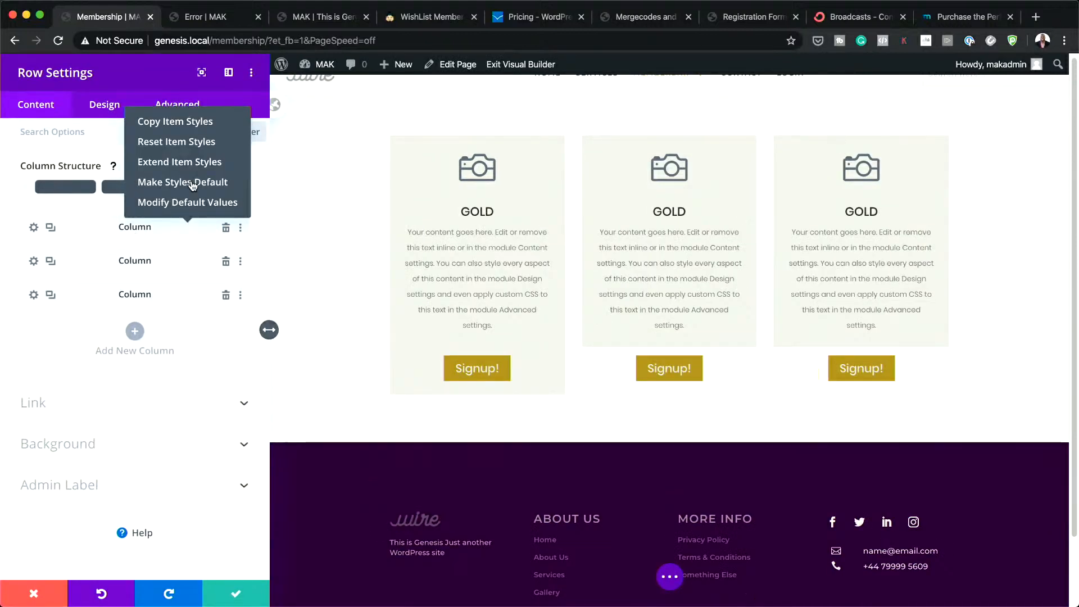
pyautogui.click(188, 121)
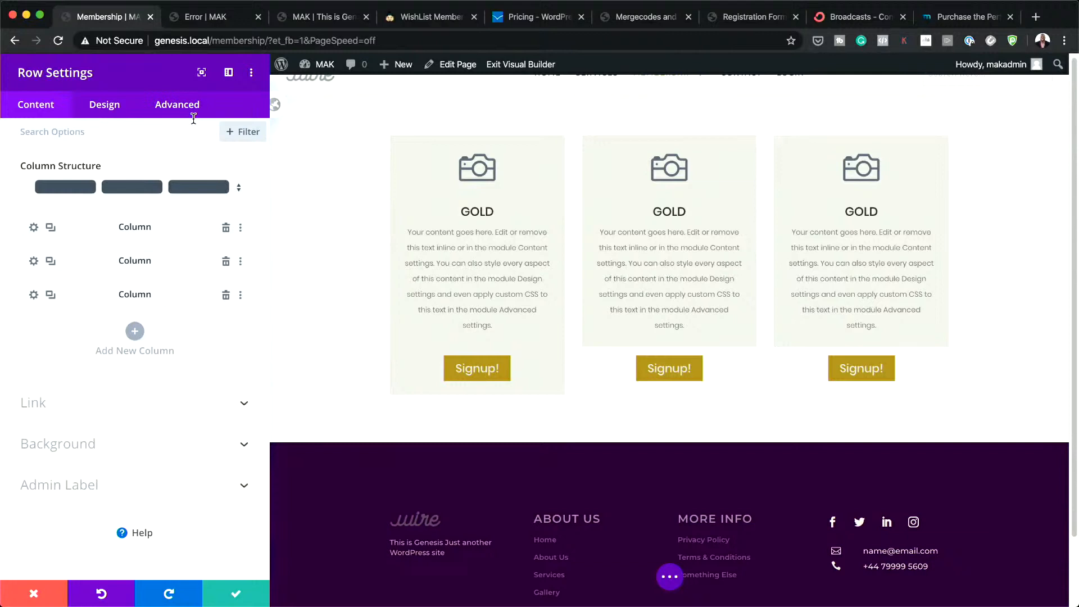
pyautogui.rightClick(168, 258)
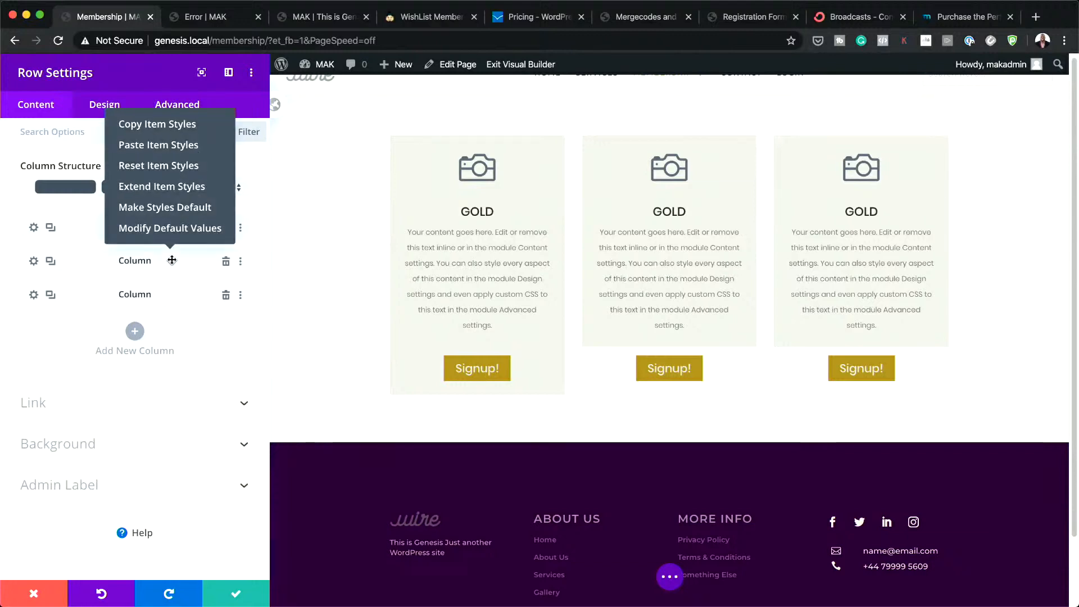
pyautogui.click(202, 145)
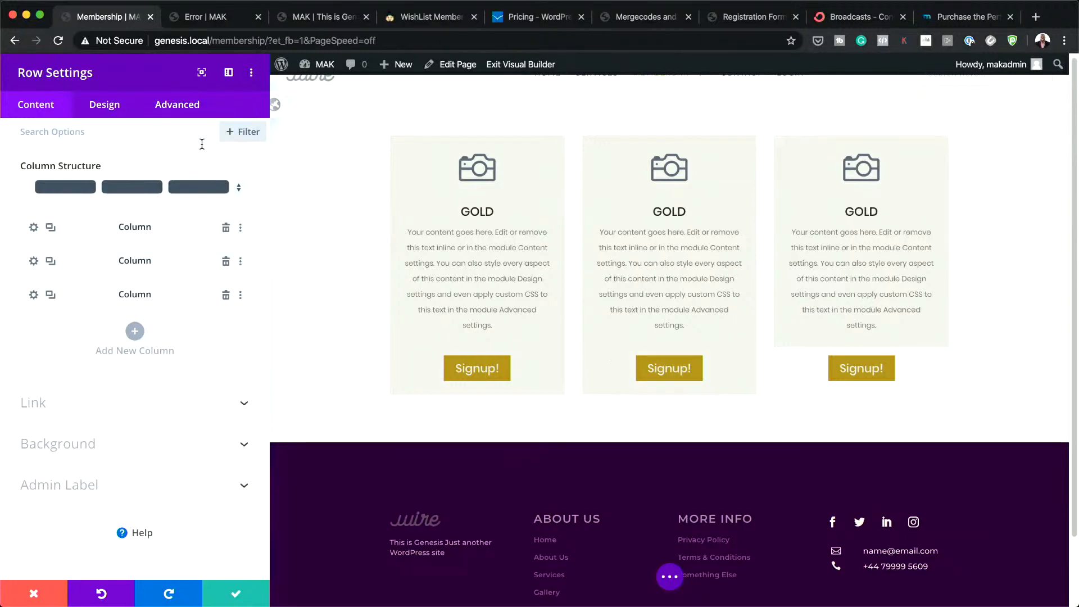
pyautogui.rightClick(174, 295)
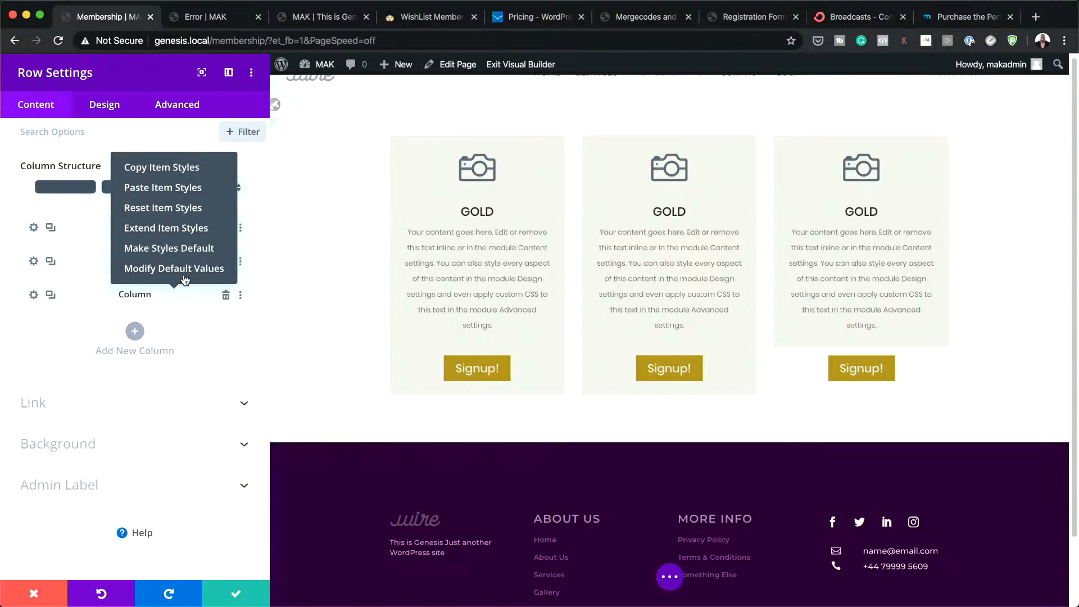
pyautogui.click(195, 188)
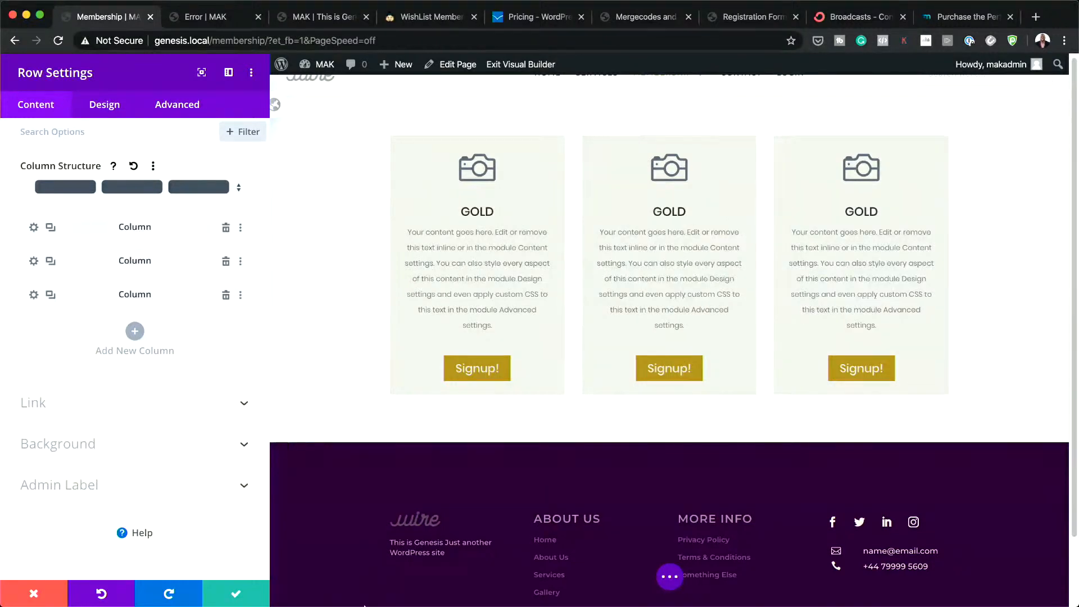
pyautogui.click(236, 594)
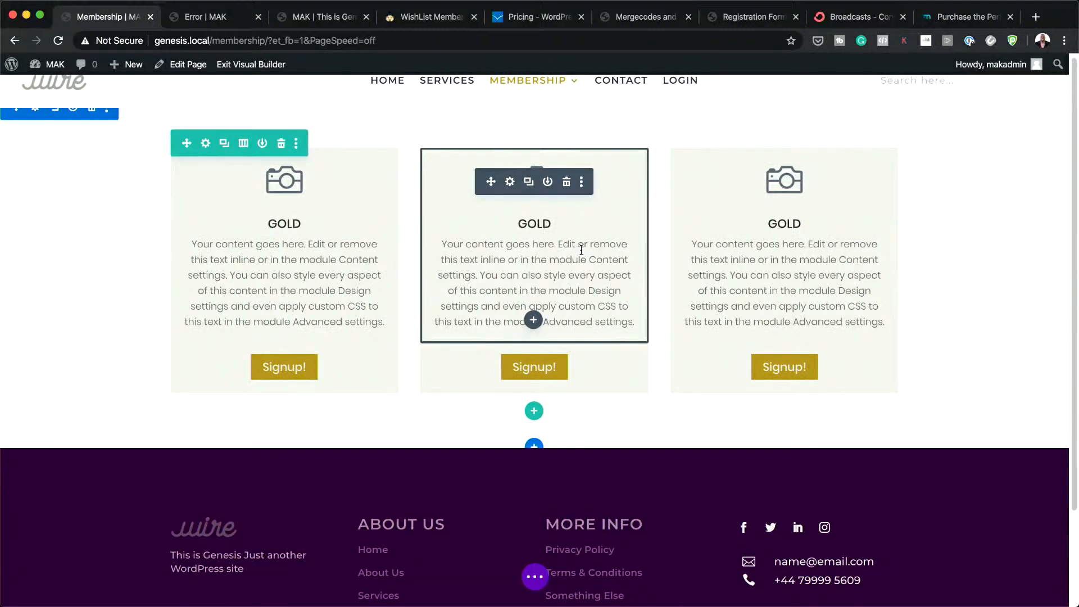
# Retitle the middle blurb PLATINUM, replace the camera with a speaker icon, and colour it black.
pyautogui.click(510, 182)
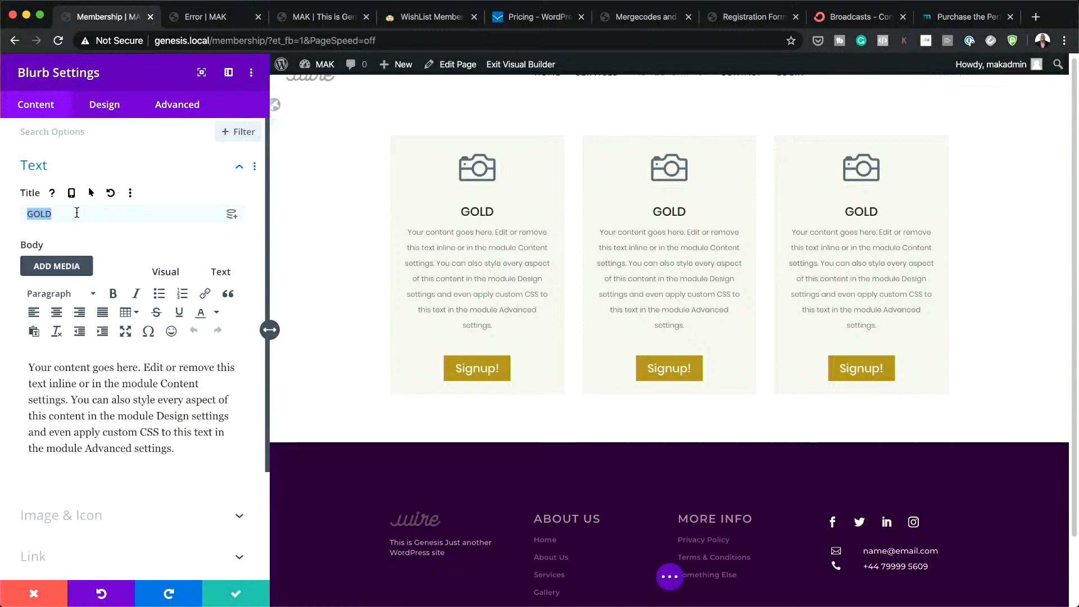
pyautogui.write('Pl')
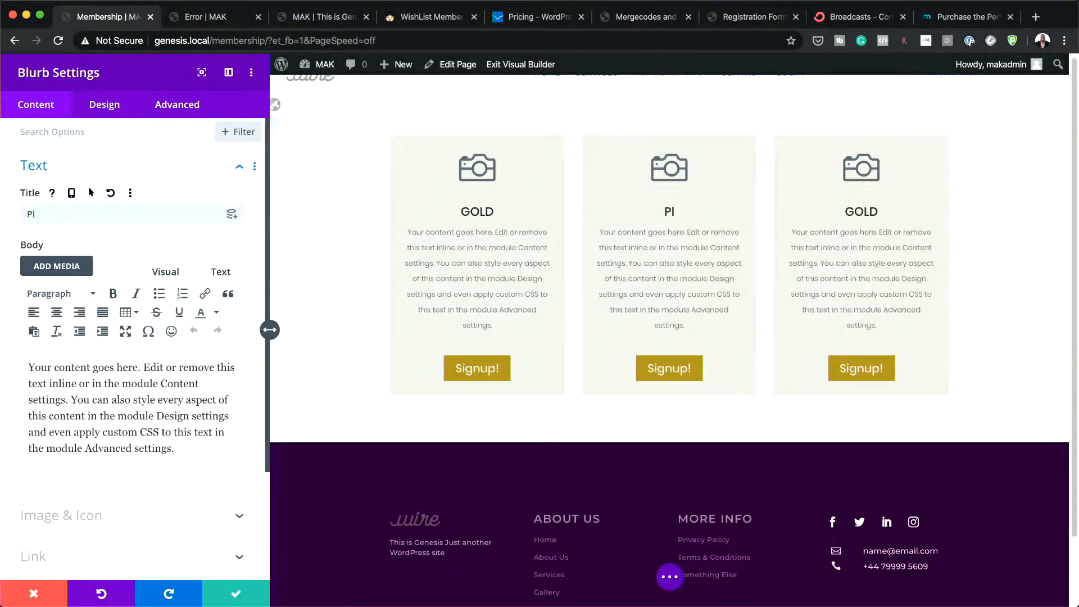
pyautogui.write('ATINUM')
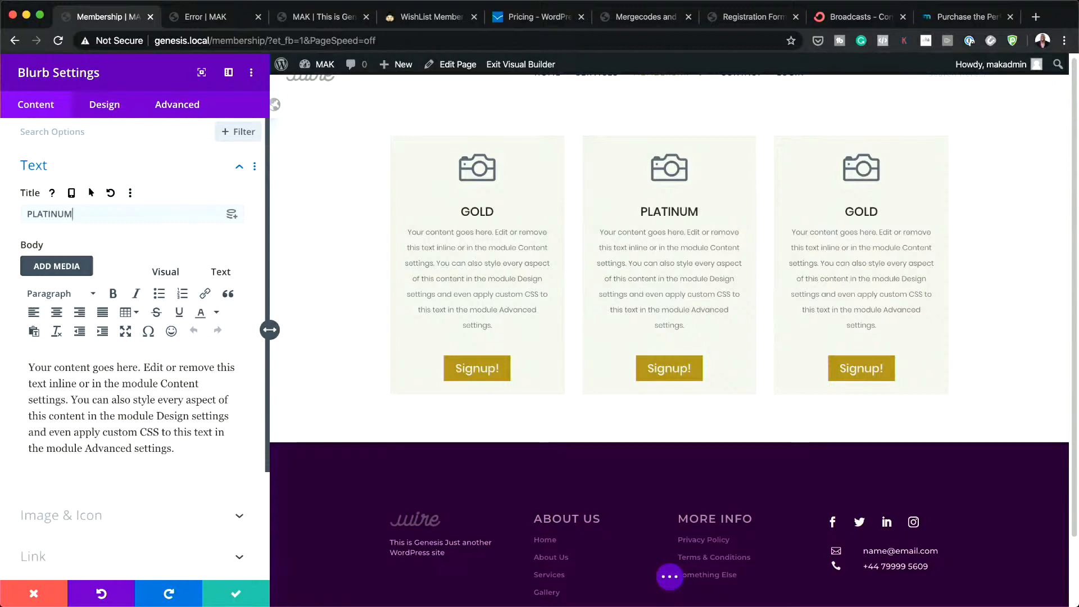
pyautogui.click(147, 516)
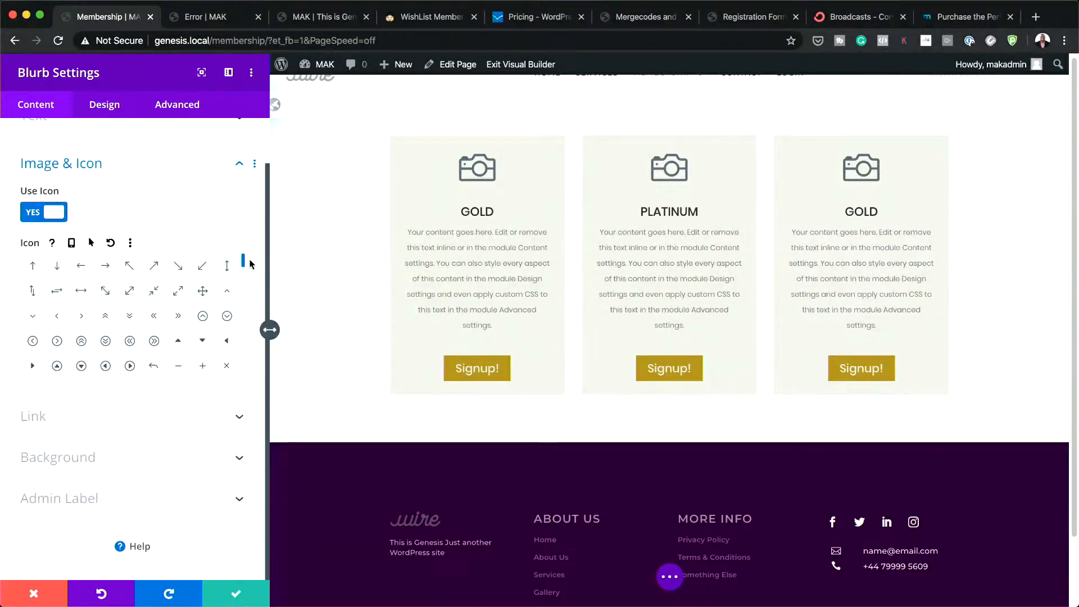
pyautogui.moveTo(244, 267); pyautogui.dragTo(243, 284)
pyautogui.click(227, 306)
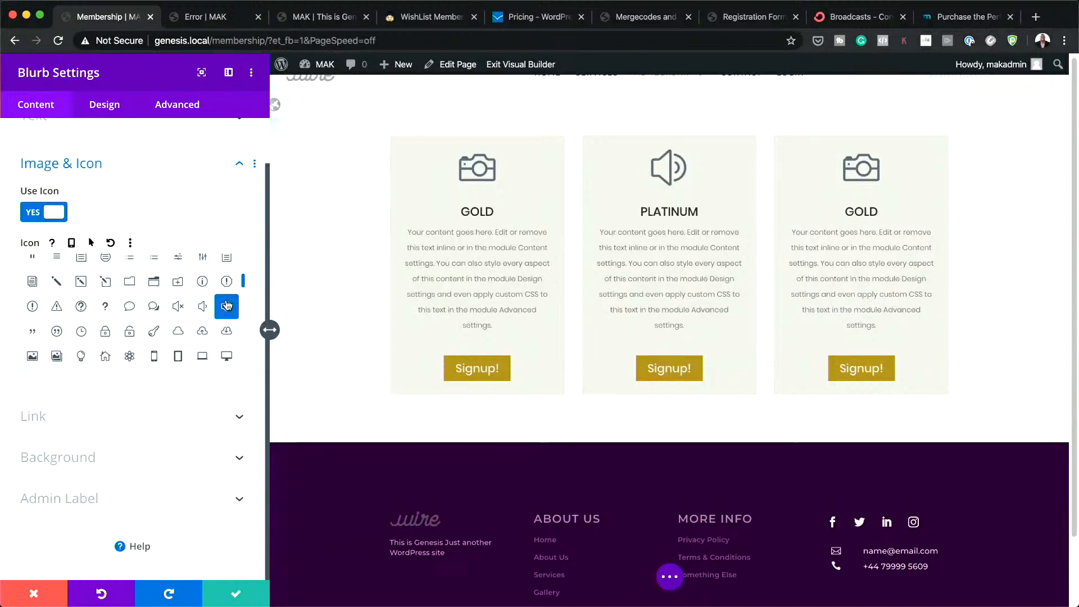
pyautogui.click(103, 108)
pyautogui.click(35, 177)
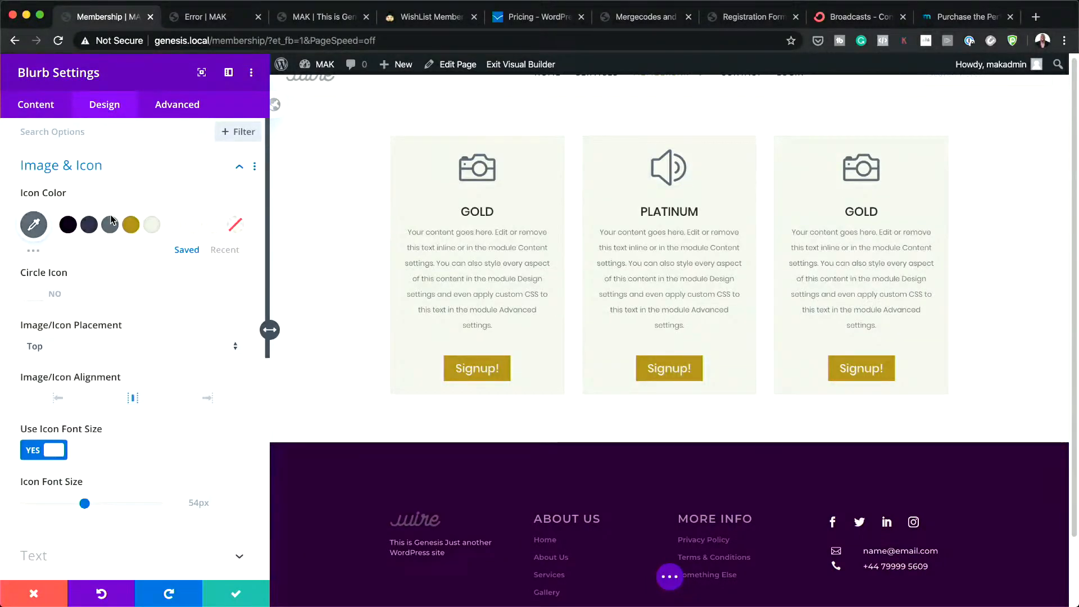
pyautogui.click(91, 228)
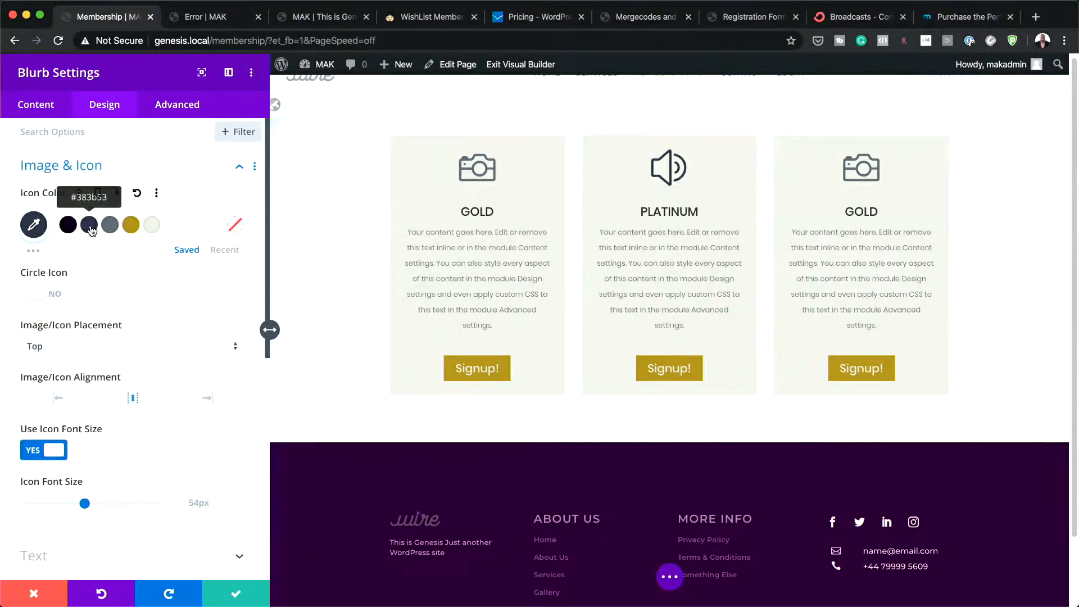
pyautogui.click(68, 224)
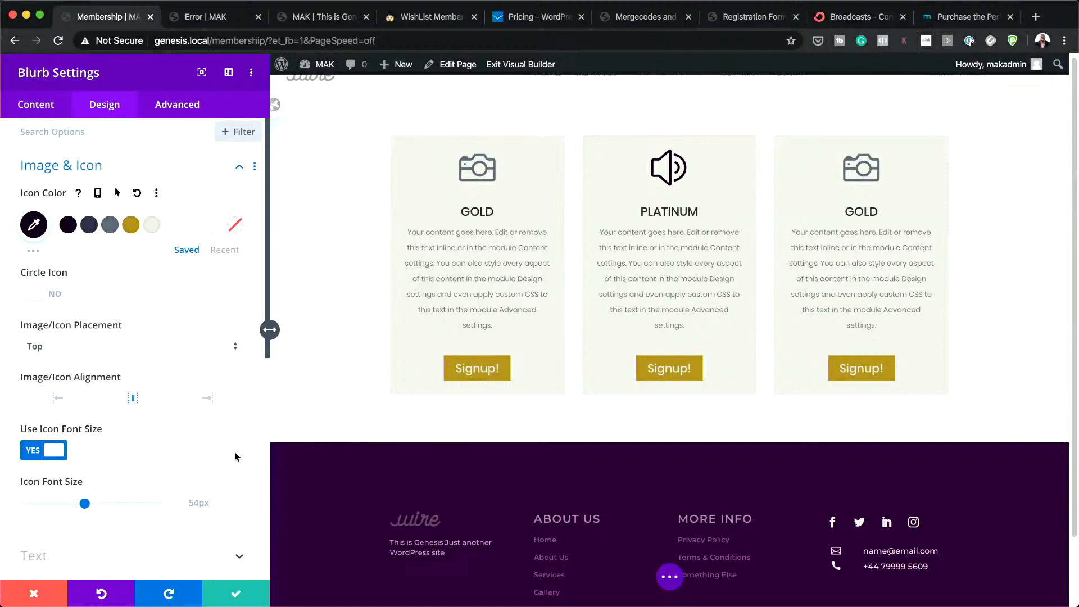
pyautogui.click(236, 599)
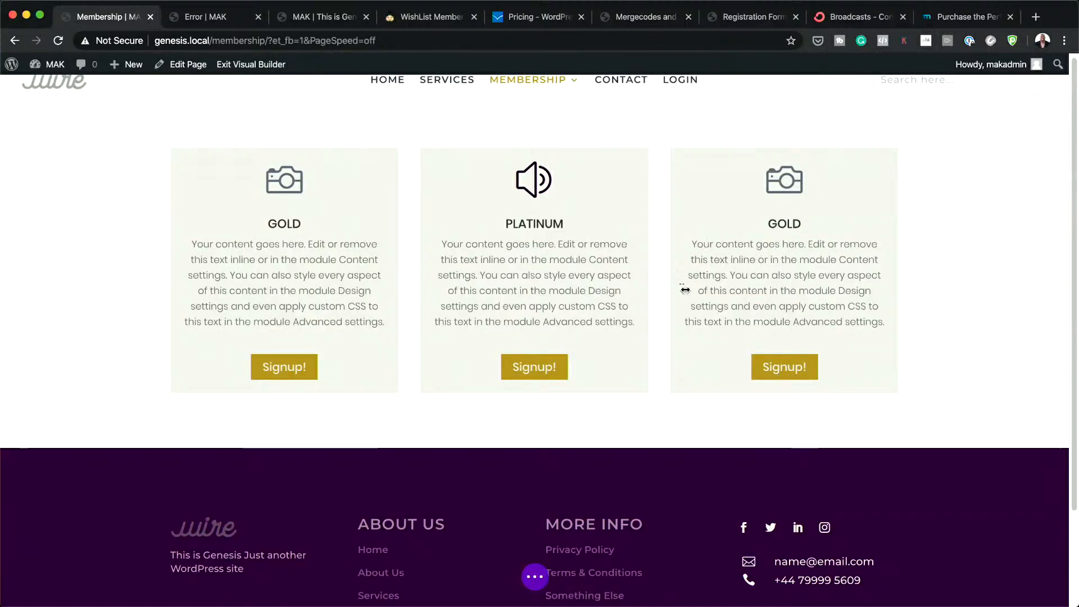
# Retitle the third blurb VIP, swap in a padlock icon, and colour it gold.
pyautogui.click(761, 182)
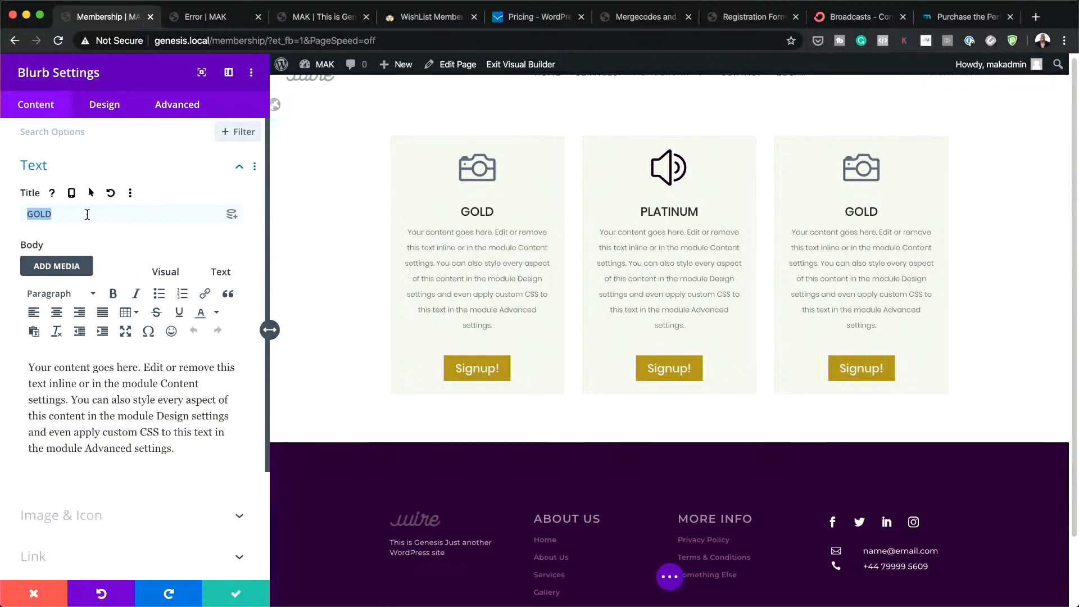
pyautogui.write('VIP')
pyautogui.click(125, 515)
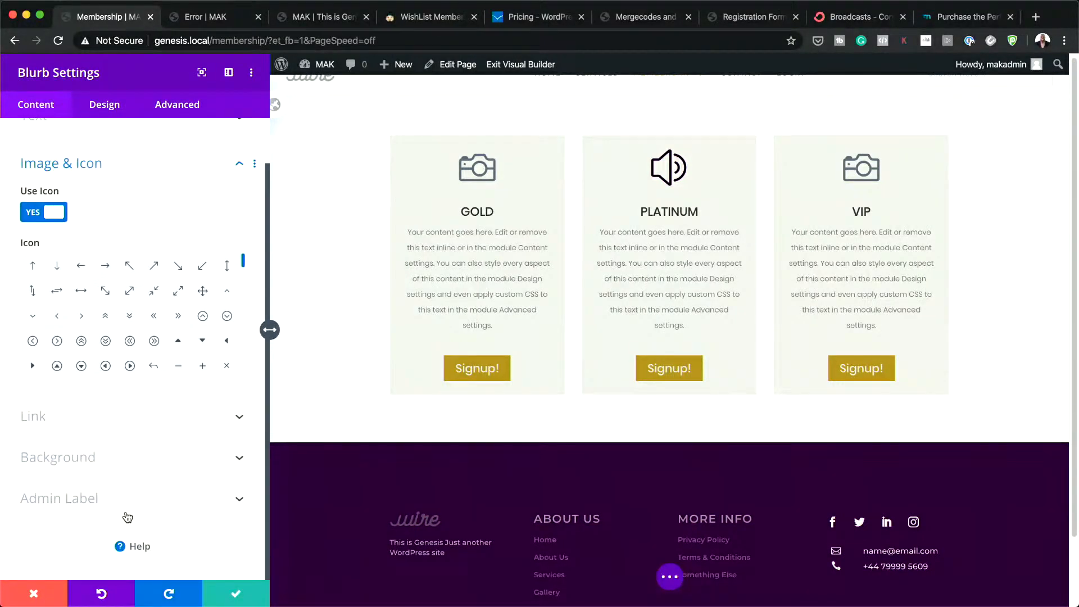
pyautogui.moveTo(243, 264); pyautogui.dragTo(248, 292)
pyautogui.click(32, 351)
pyautogui.scroll(-1, 111, 281)
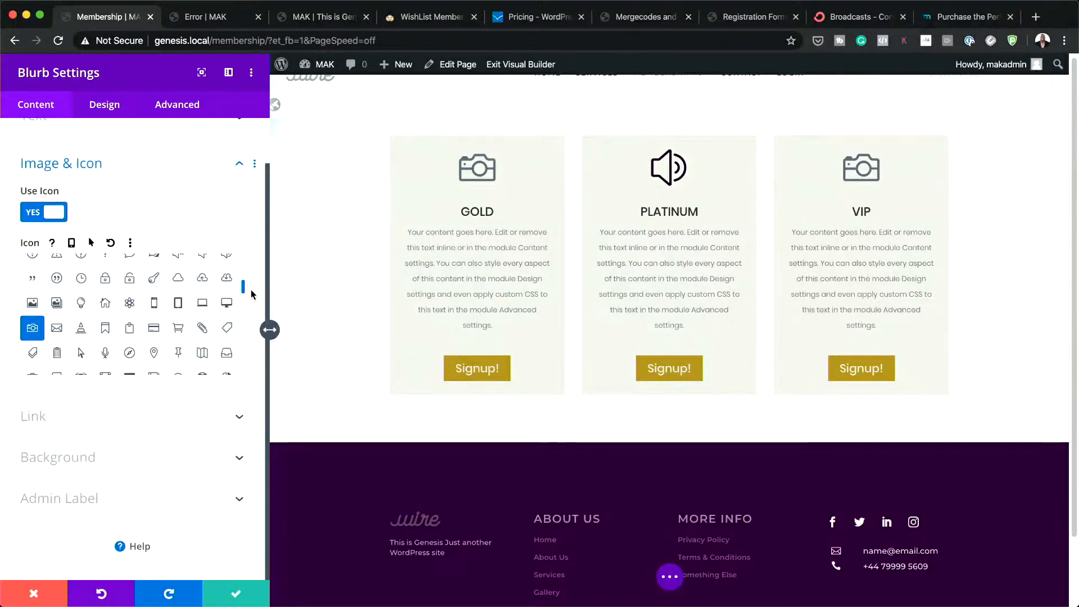
pyautogui.click(113, 278)
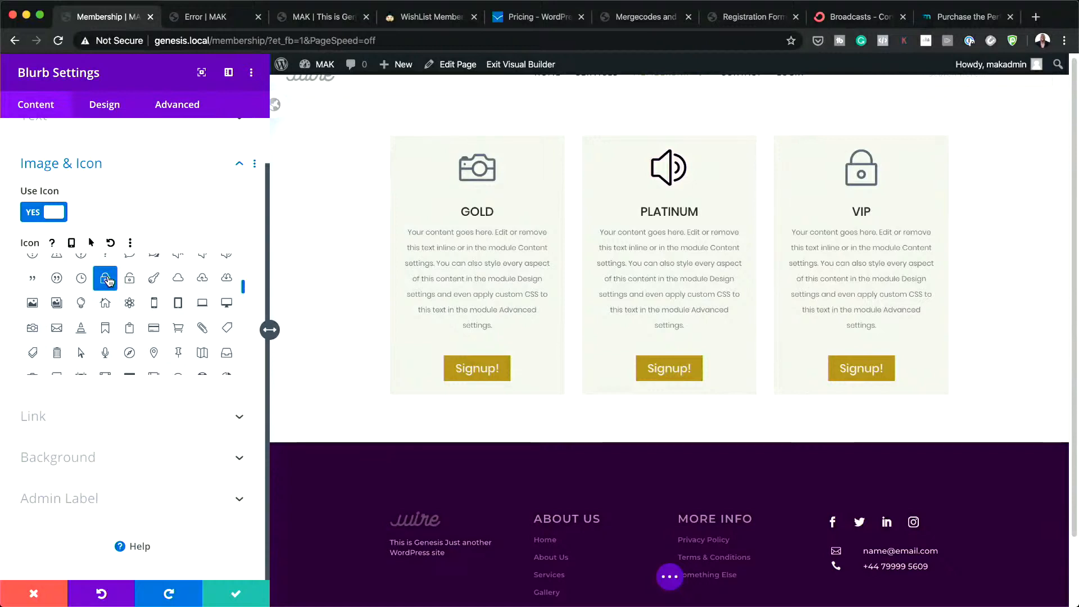
pyautogui.click(112, 109)
pyautogui.click(132, 224)
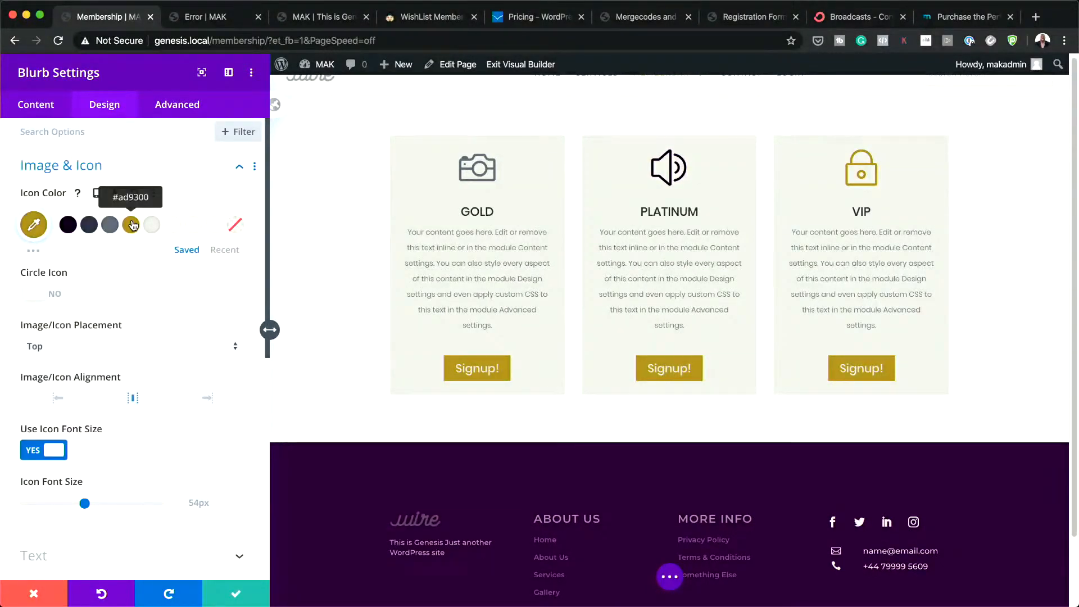
pyautogui.click(235, 598)
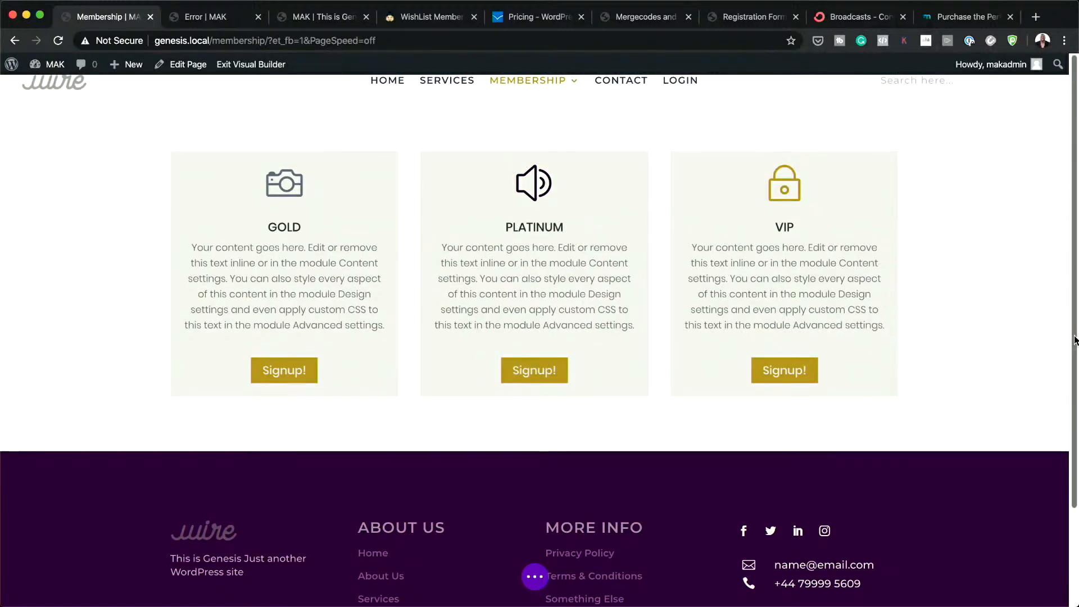
pyautogui.moveTo(932, 252)
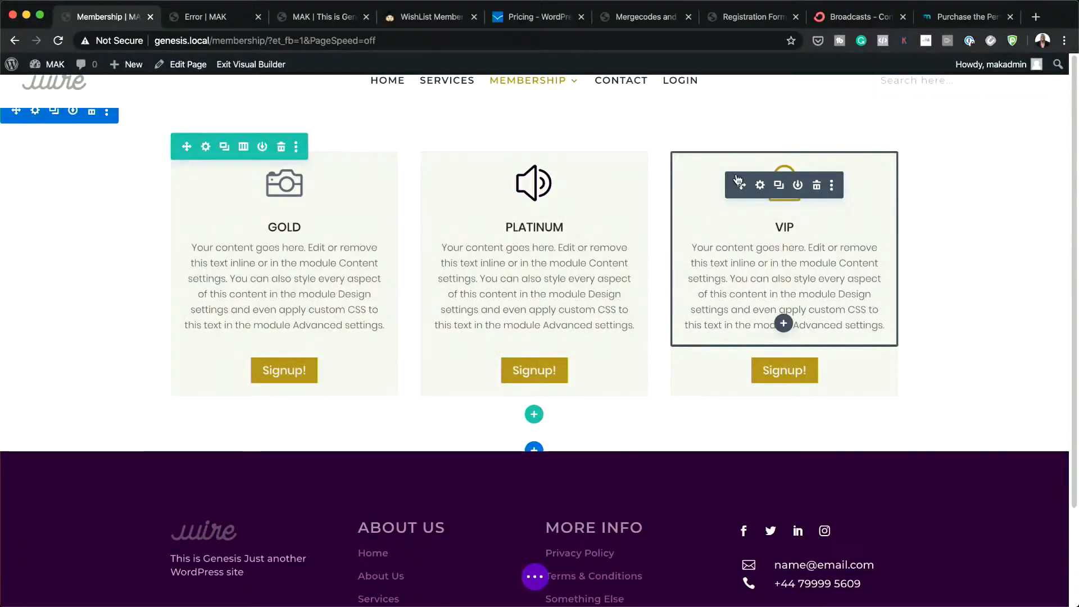
# Insert a single-column row below the cards and add a Text module to it.
pyautogui.click(534, 415)
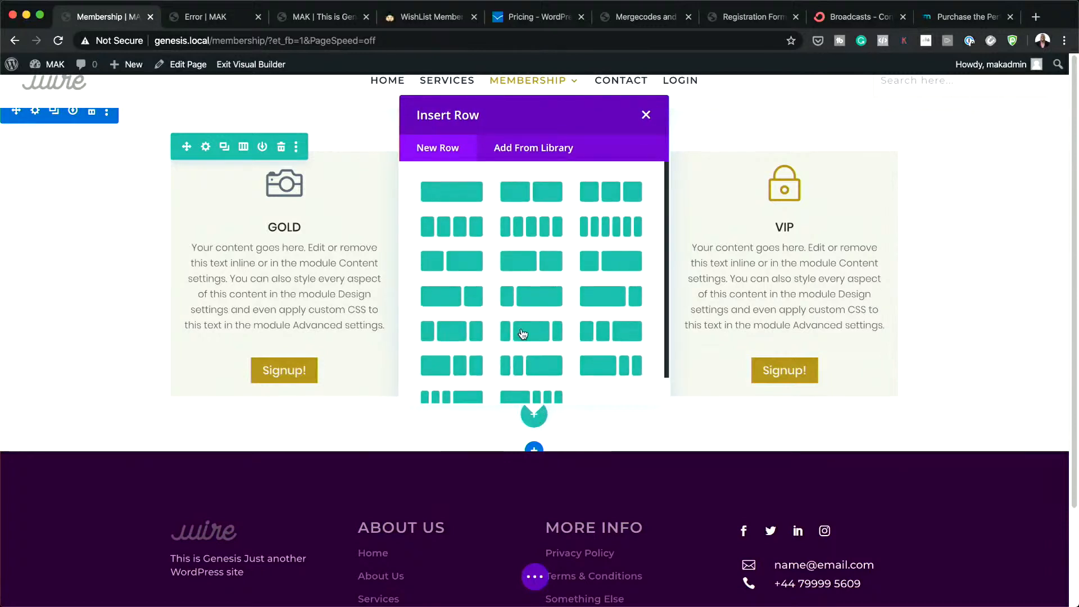
pyautogui.click(458, 193)
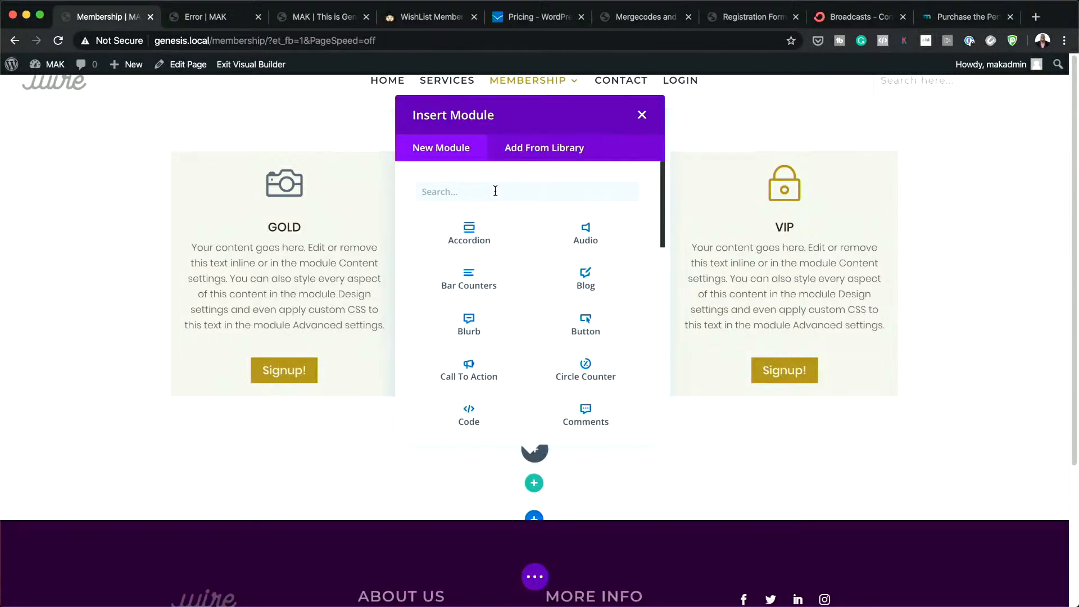
pyautogui.write('text')
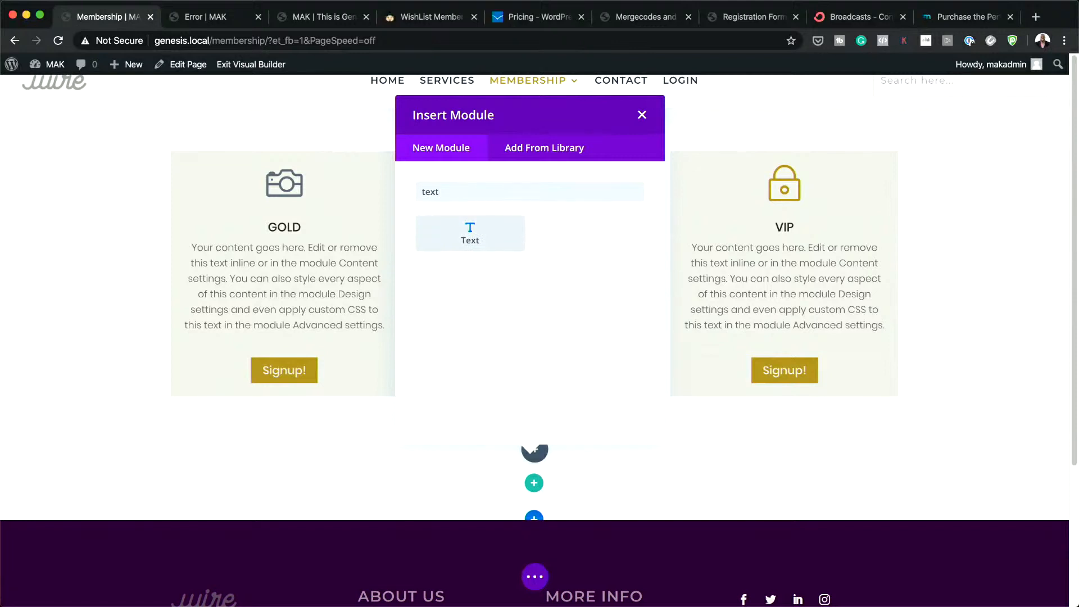
pyautogui.click(471, 233)
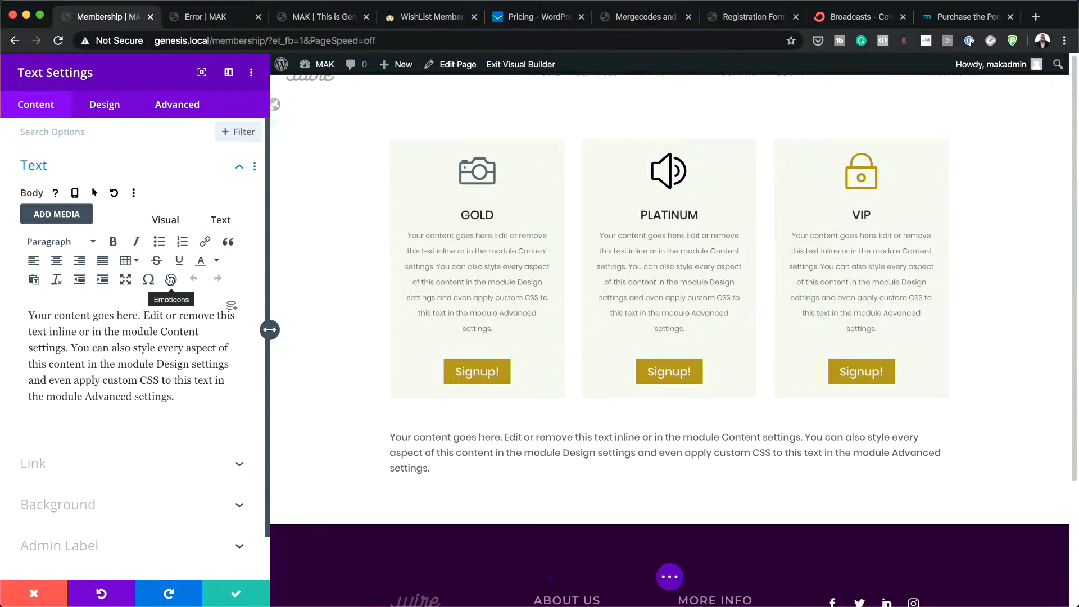
# Center-align the text module's paragraph and save its settings.
pyautogui.click(98, 109)
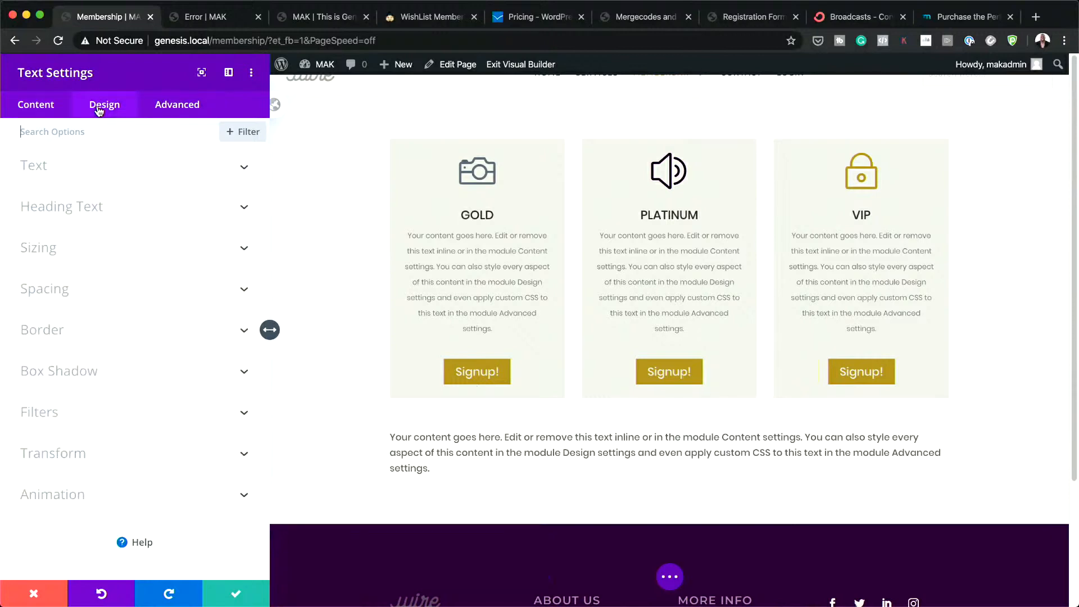
pyautogui.click(43, 165)
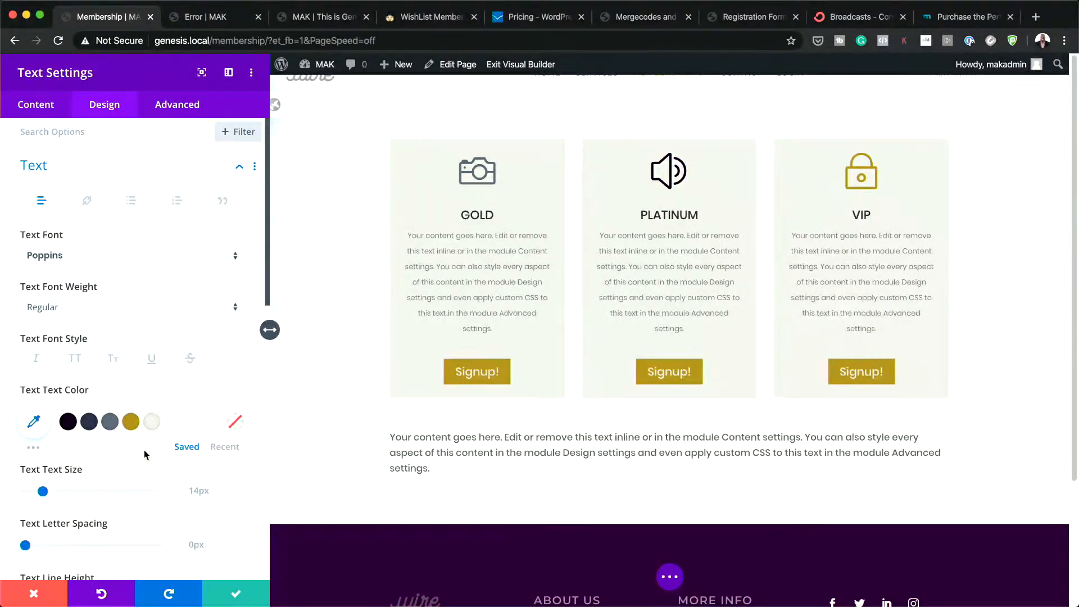
pyautogui.scroll(-7, 143, 449)
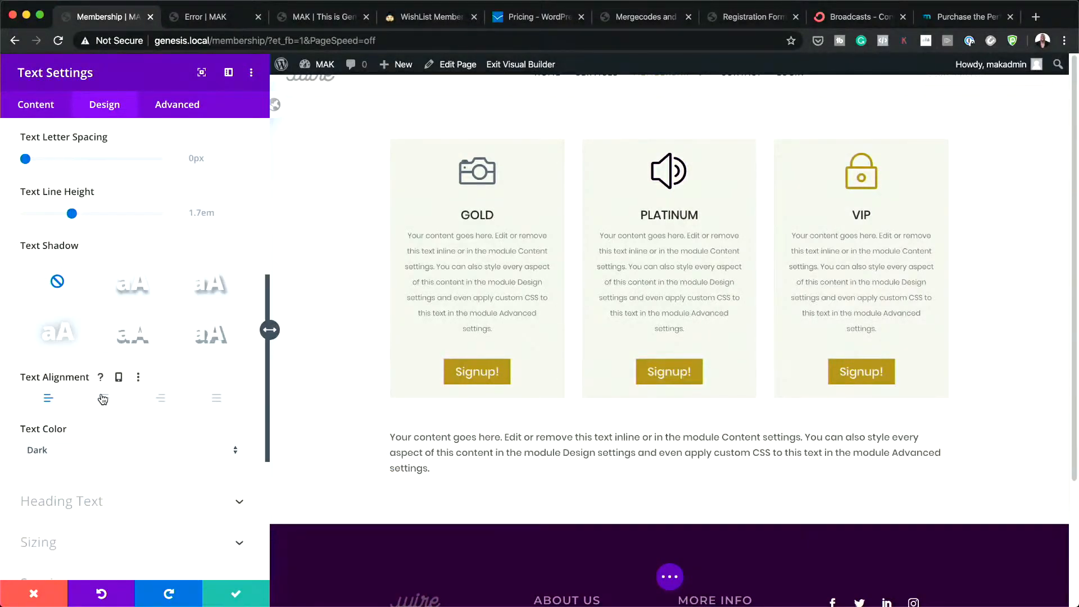
pyautogui.click(103, 399)
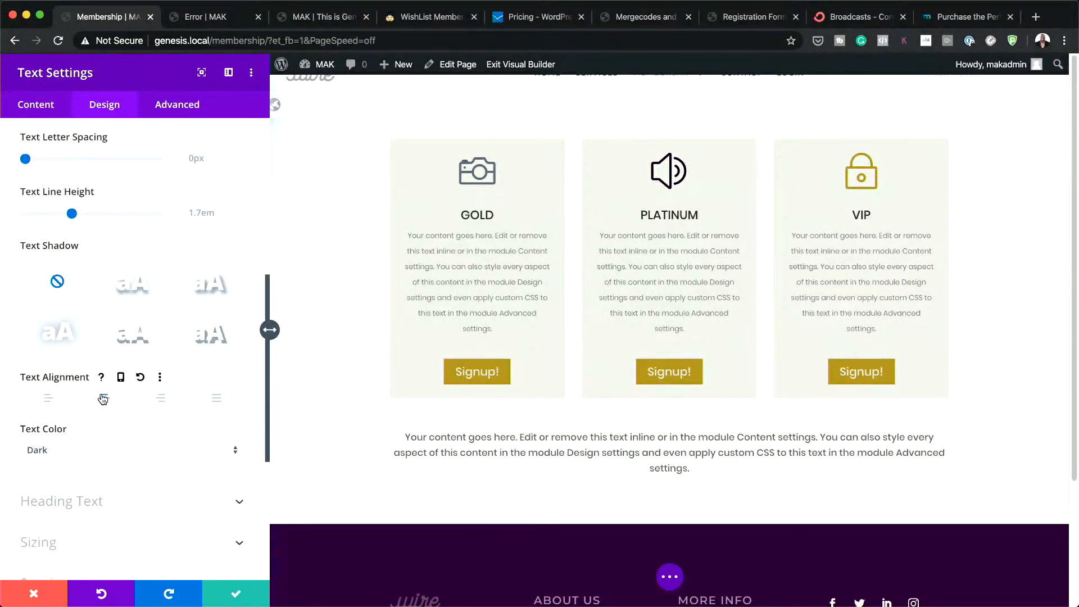
pyautogui.click(239, 594)
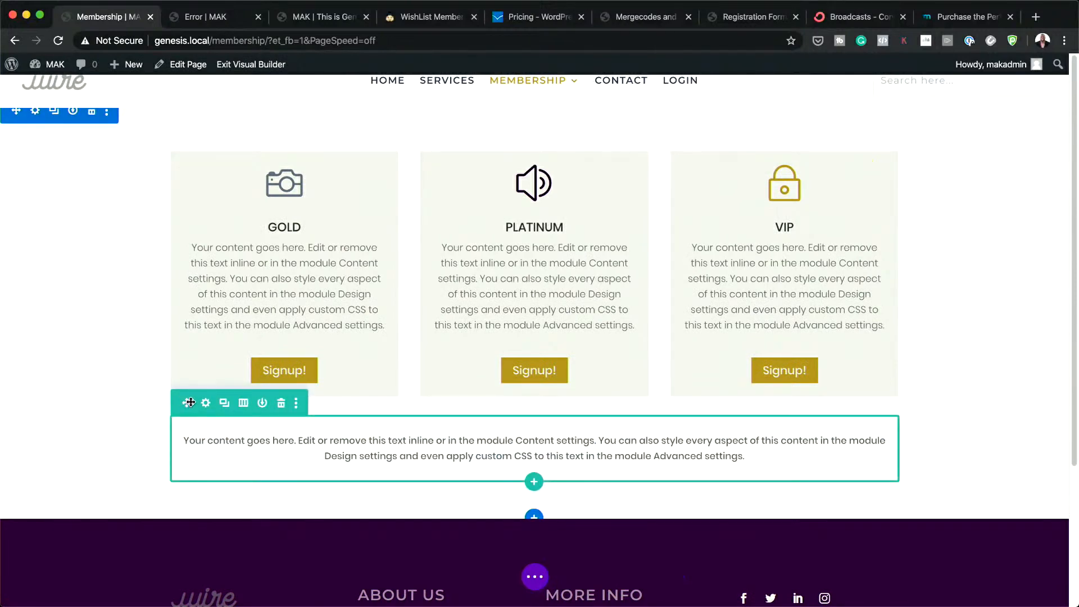
# Move the paragraph row above the membership cards, discarding an extra empty row.
pyautogui.moveTo(186, 400); pyautogui.dragTo(217, 116)
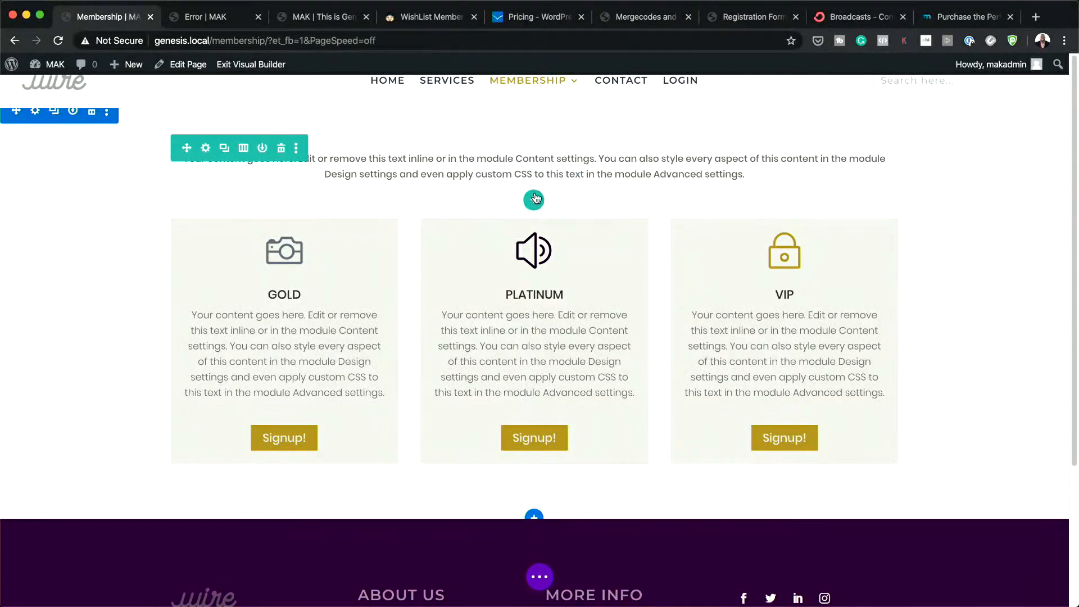
pyautogui.click(534, 202)
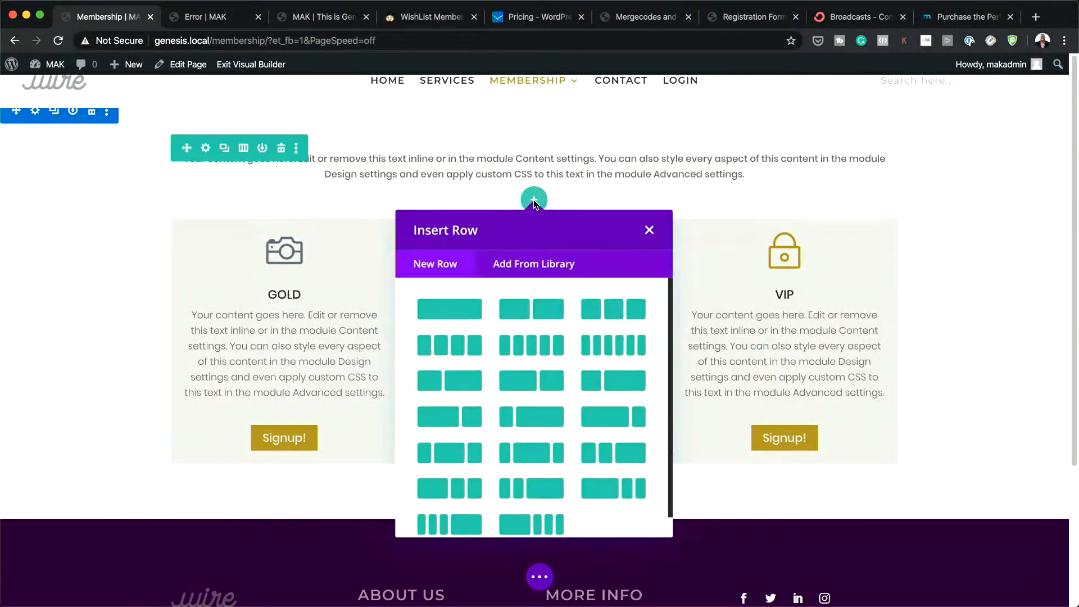
pyautogui.click(471, 298)
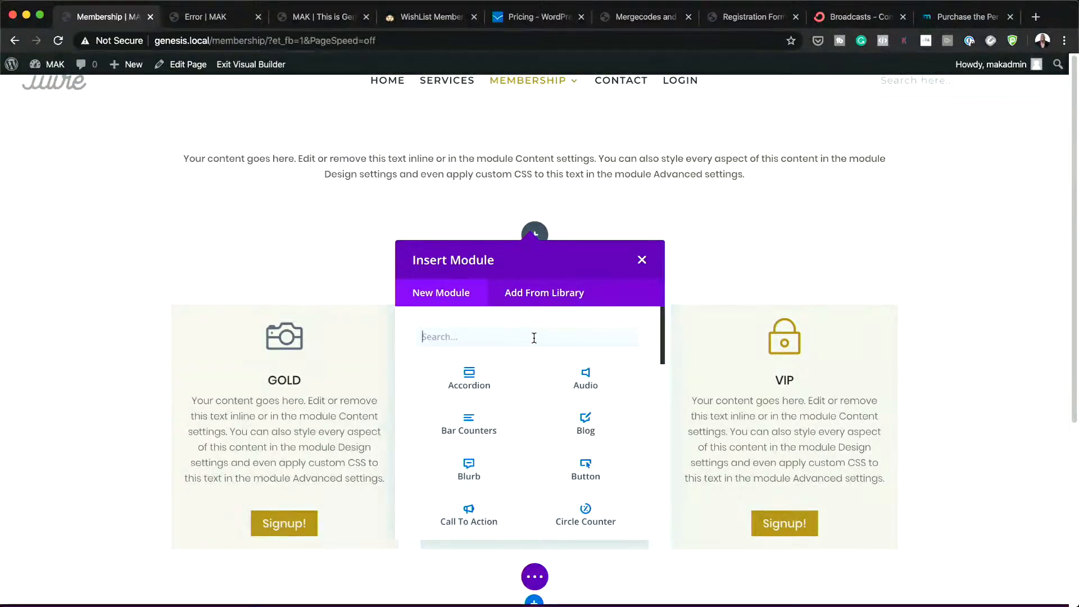
pyautogui.write('vi')
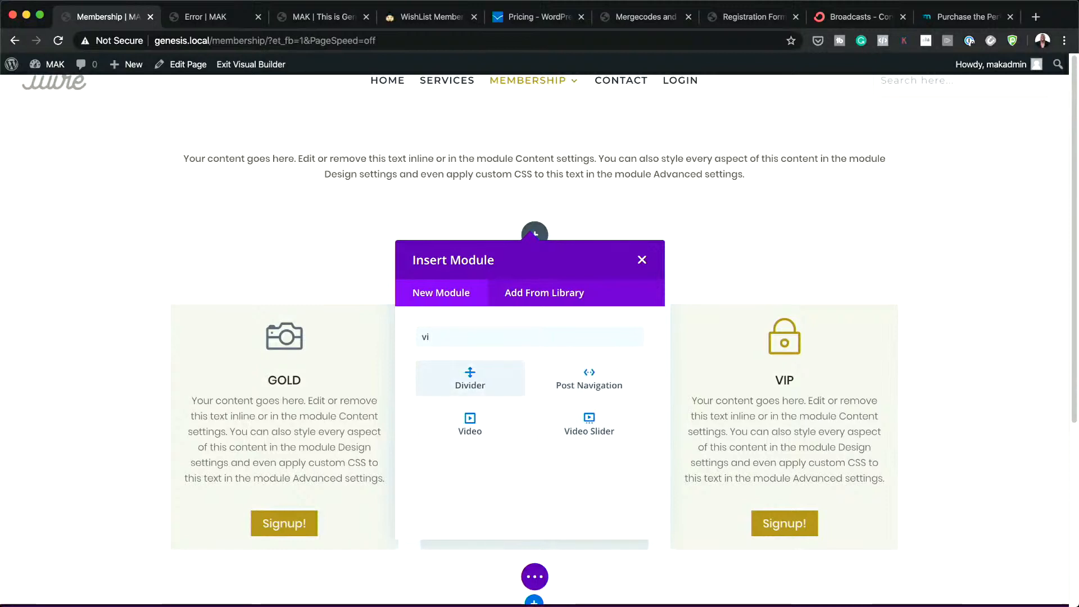
pyautogui.click(642, 261)
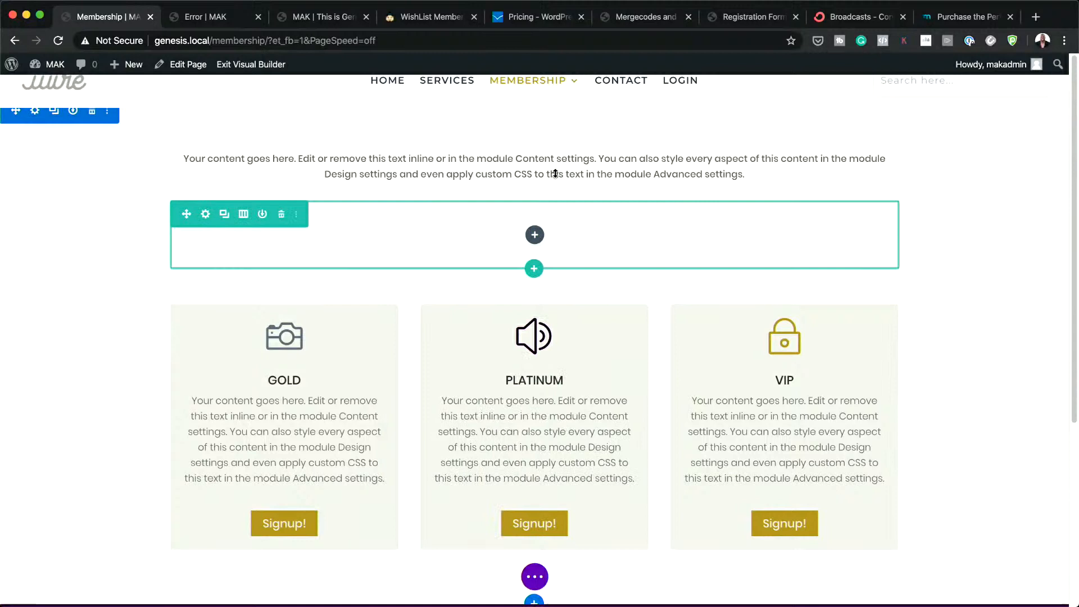
pyautogui.click(282, 219)
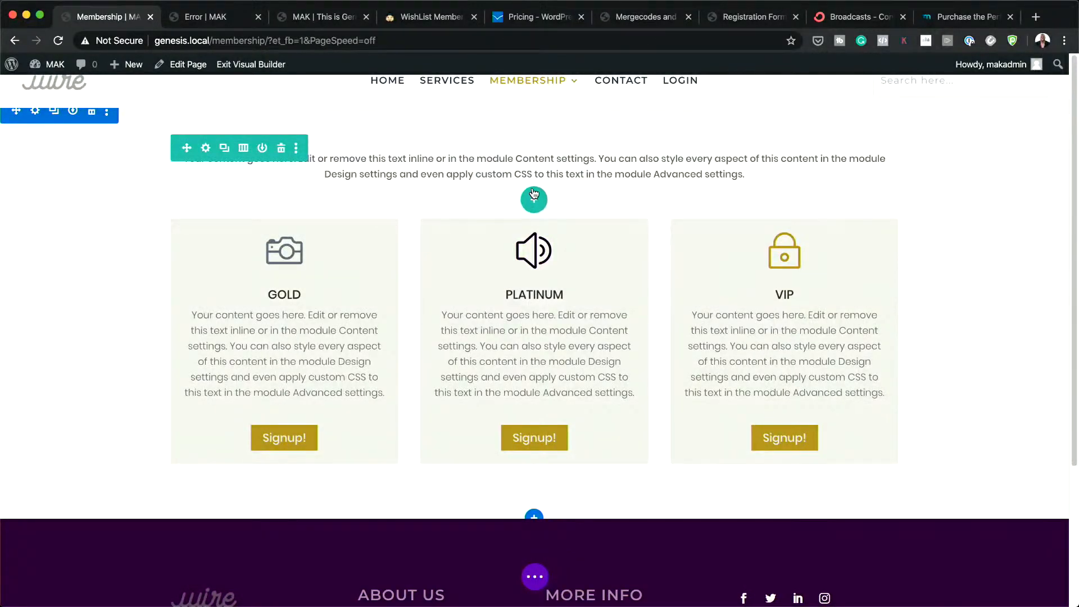
# Add a Video module directly beneath the paragraph.
pyautogui.click(534, 157)
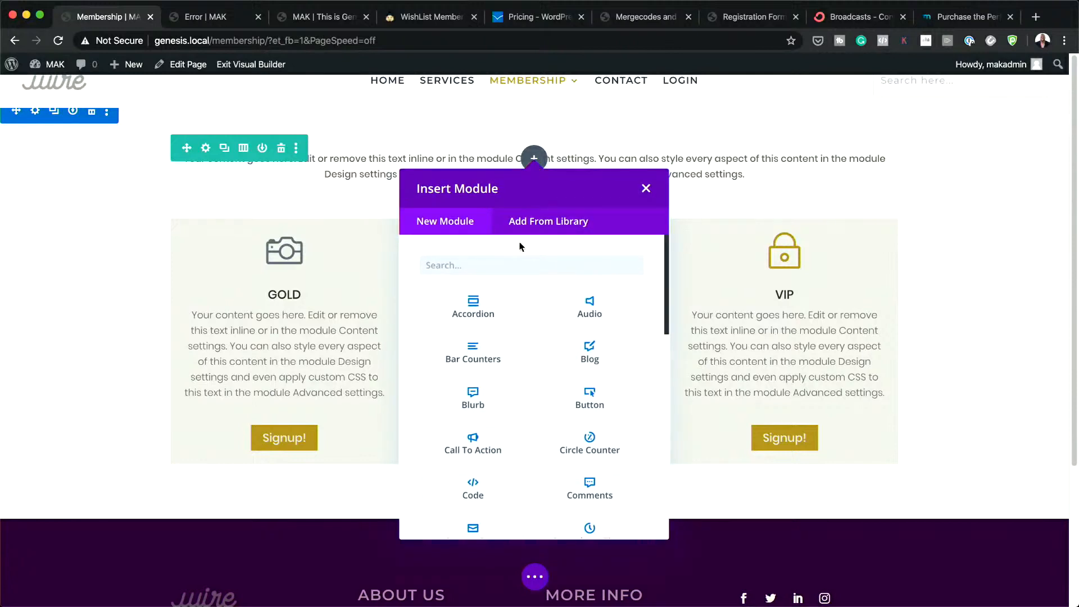
pyautogui.write('video')
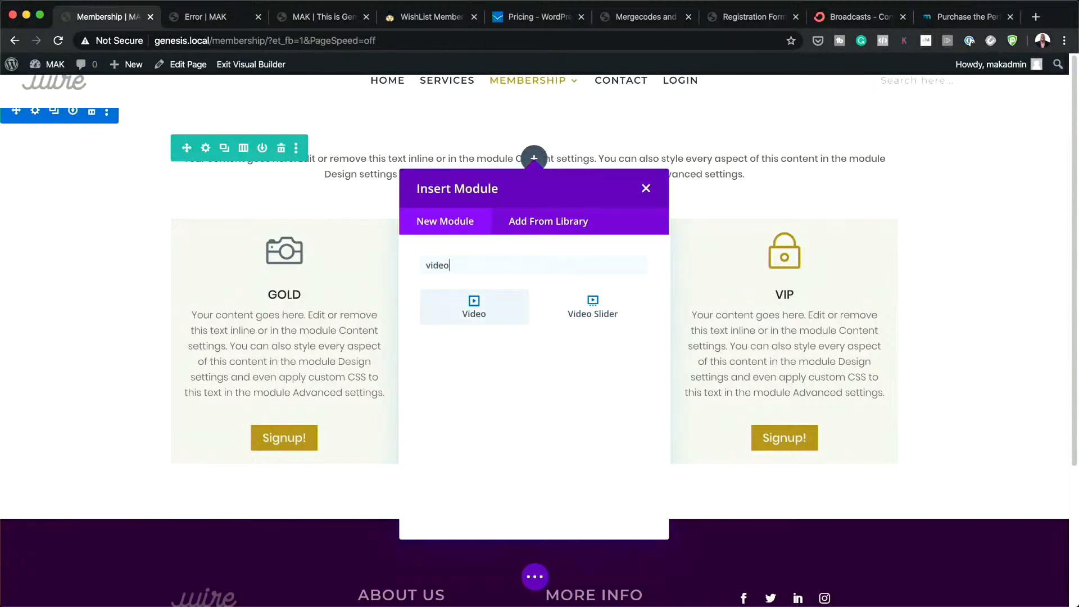
pyautogui.click(448, 319)
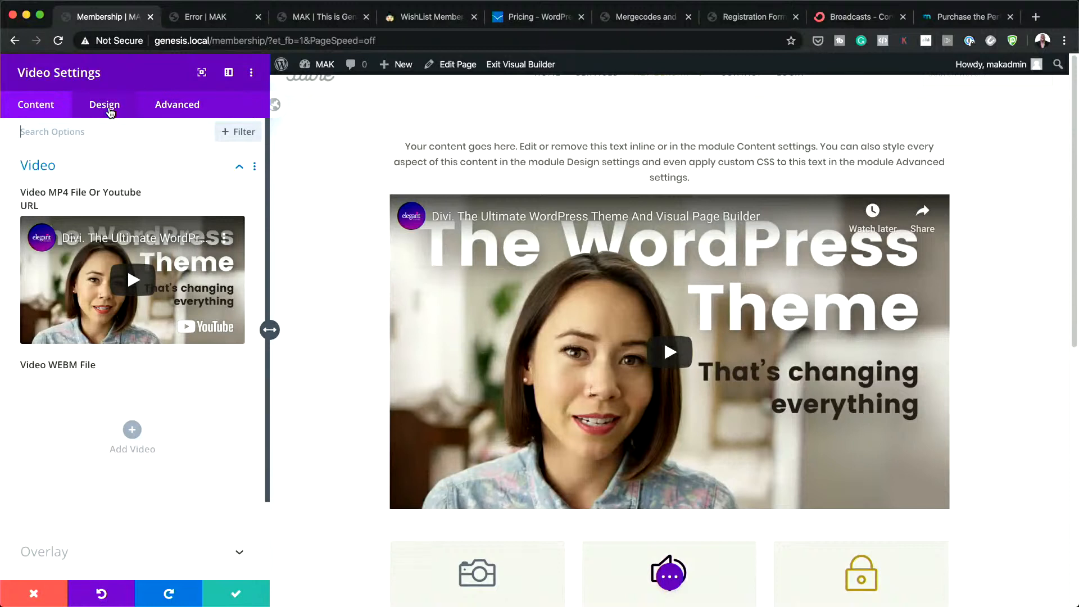
# Set the red-hat camera photo as the video's overlay image and save the video settings.
pyautogui.click(110, 112)
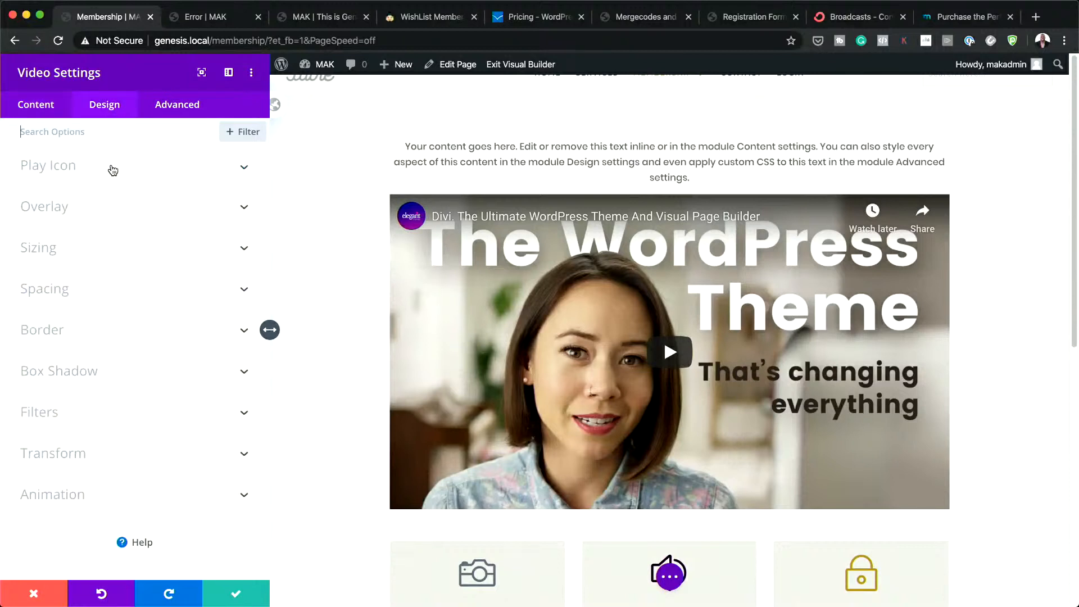
pyautogui.click(58, 209)
pyautogui.click(46, 111)
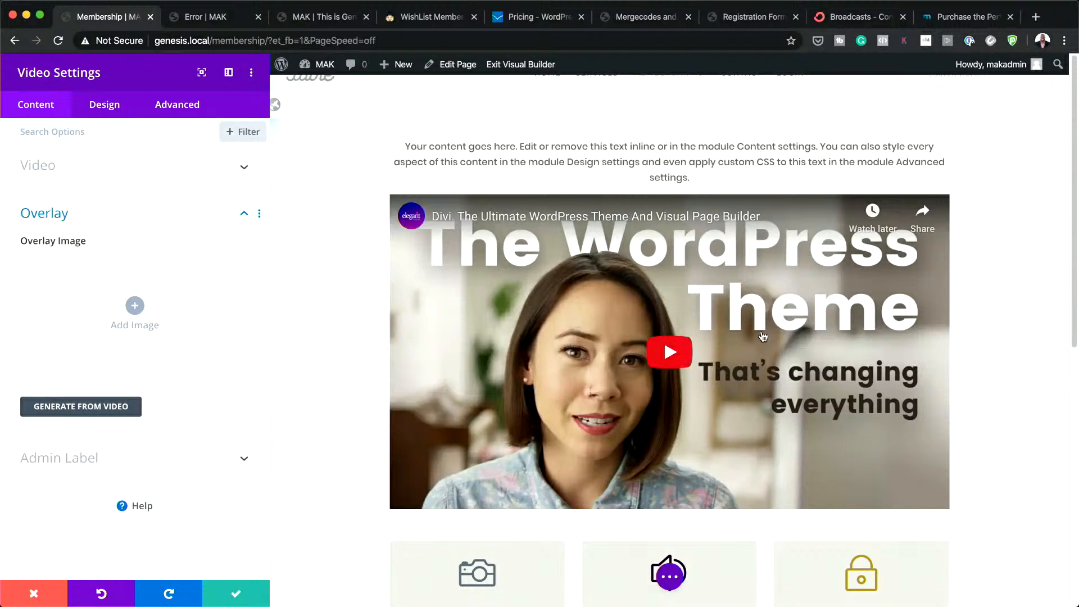
pyautogui.click(134, 306)
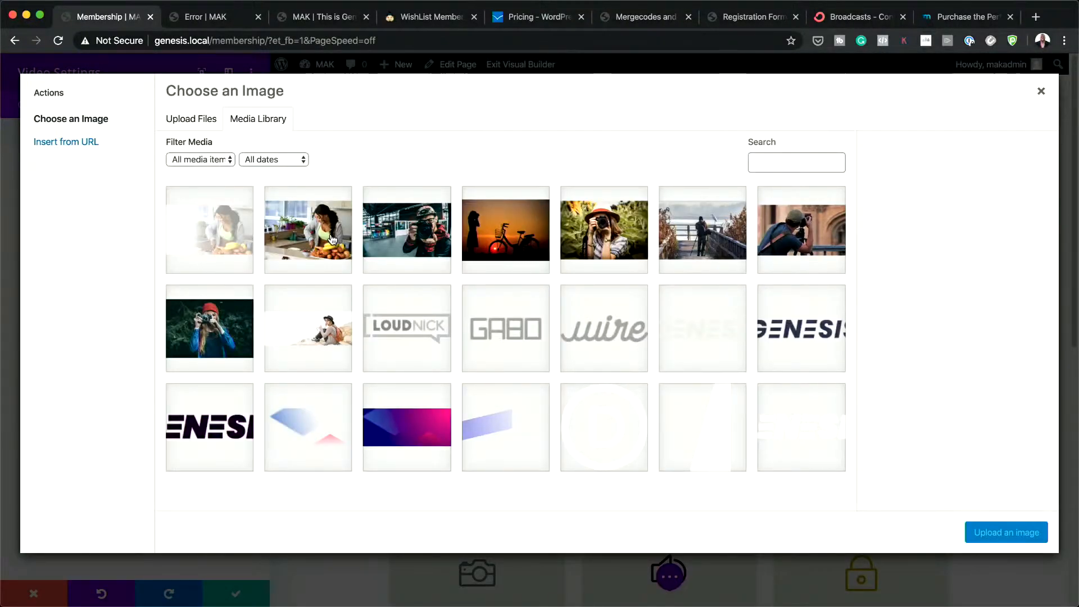
pyautogui.click(243, 313)
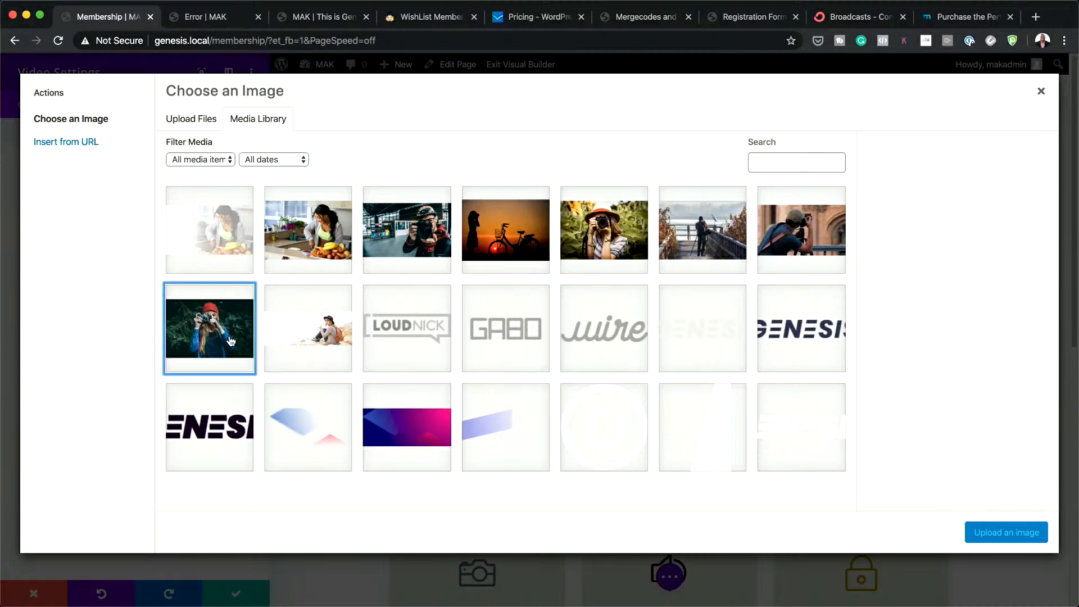
pyautogui.click(989, 526)
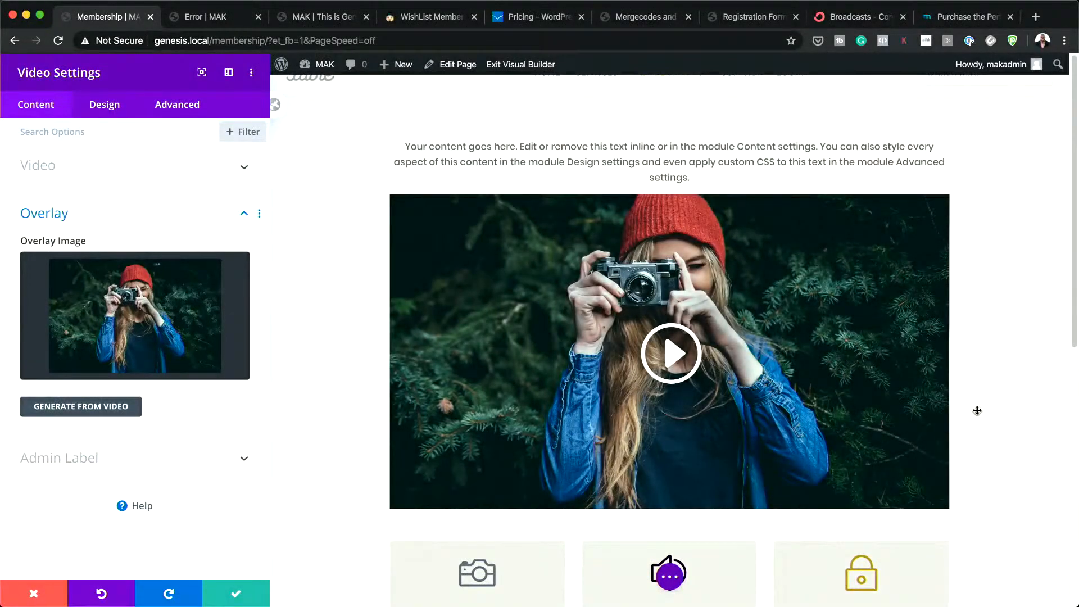
pyautogui.scroll(-9, 983, 352)
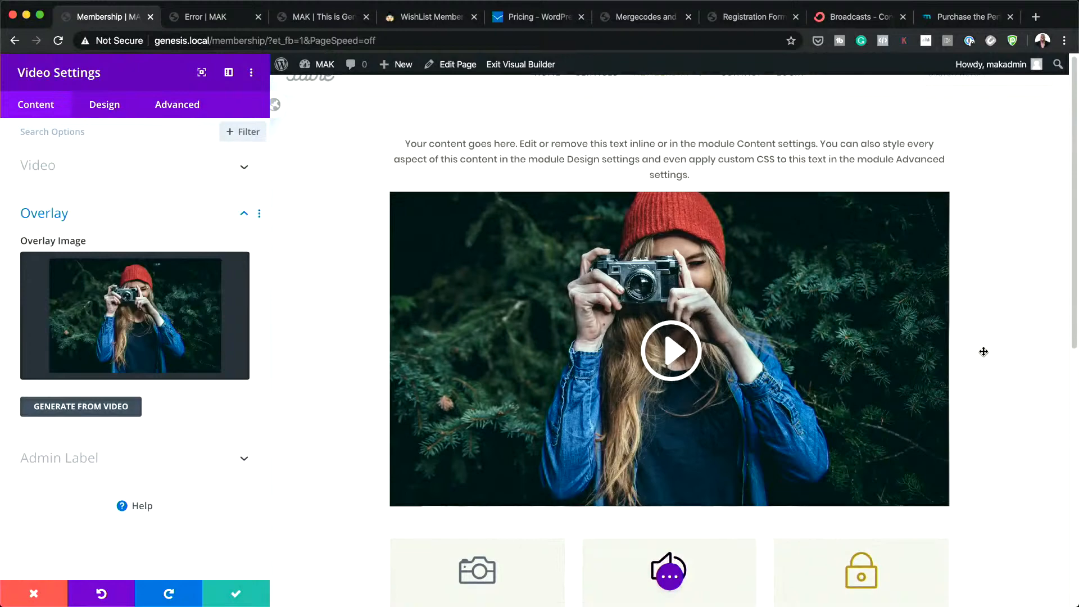
pyautogui.scroll(8, 983, 351)
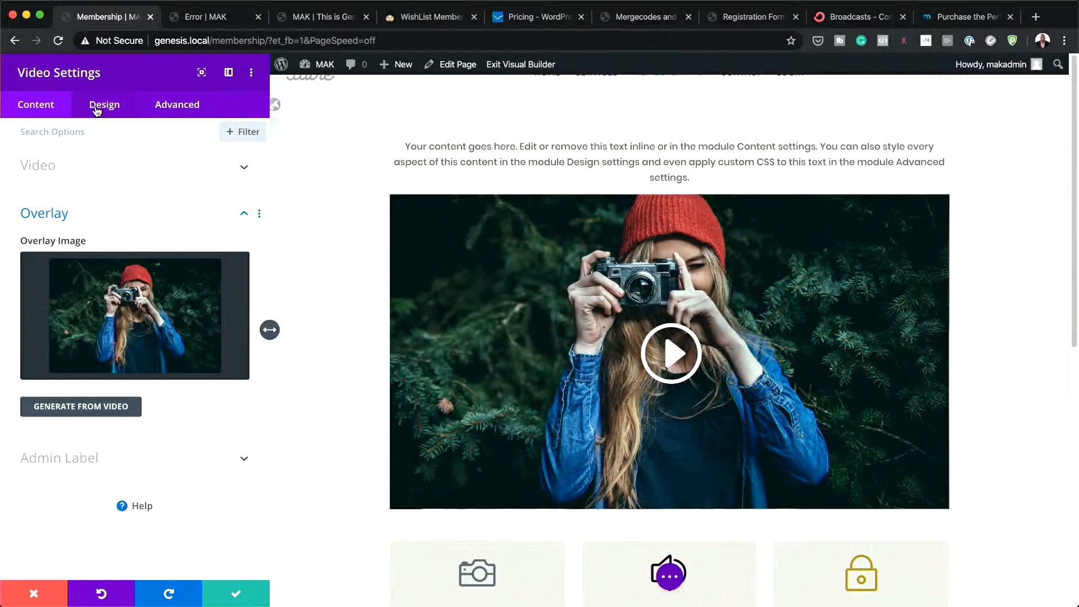
pyautogui.click(239, 594)
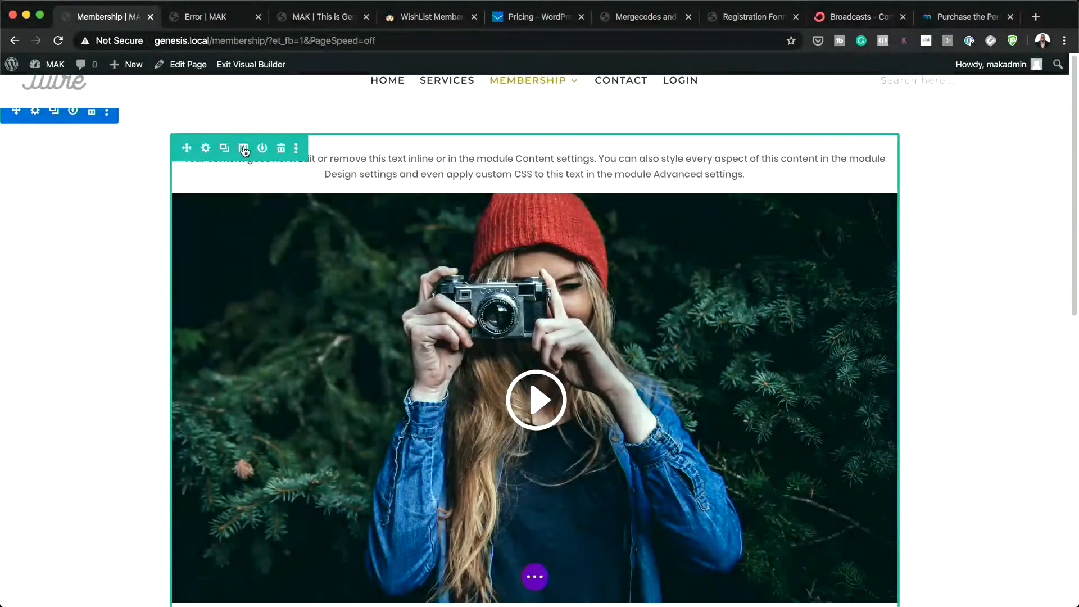
# Switch the row to two equal columns, placing the paragraph left and the video right.
pyautogui.click(243, 149)
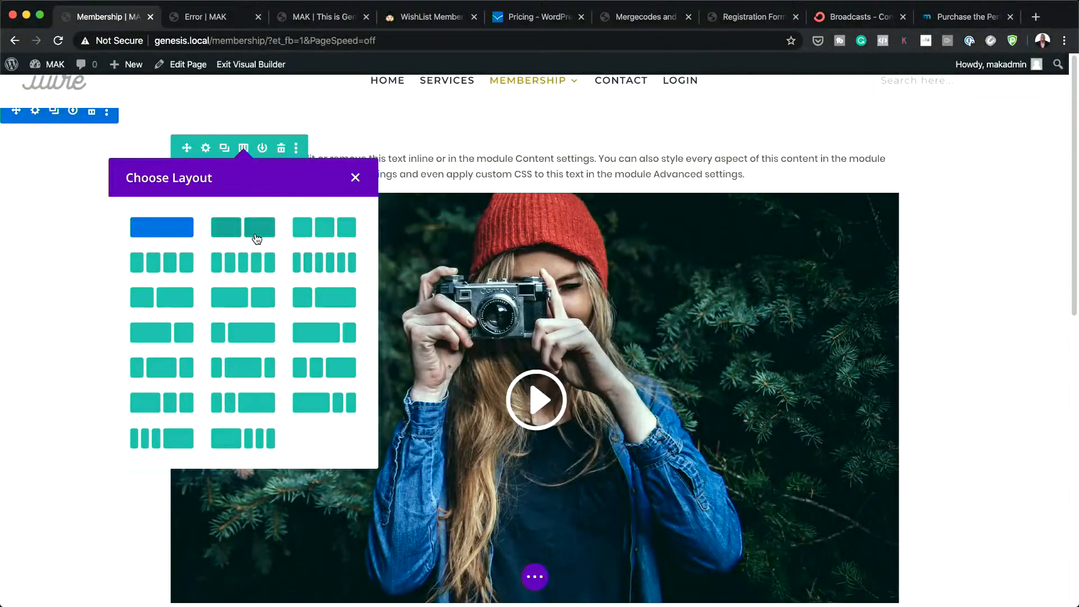
pyautogui.click(256, 228)
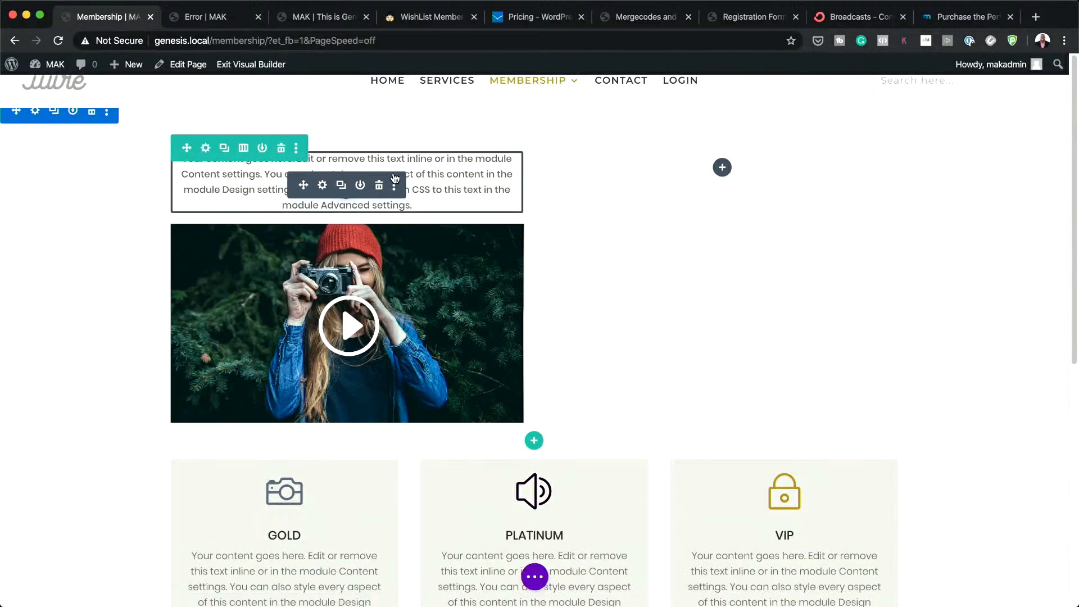
pyautogui.moveTo(303, 184); pyautogui.dragTo(654, 229)
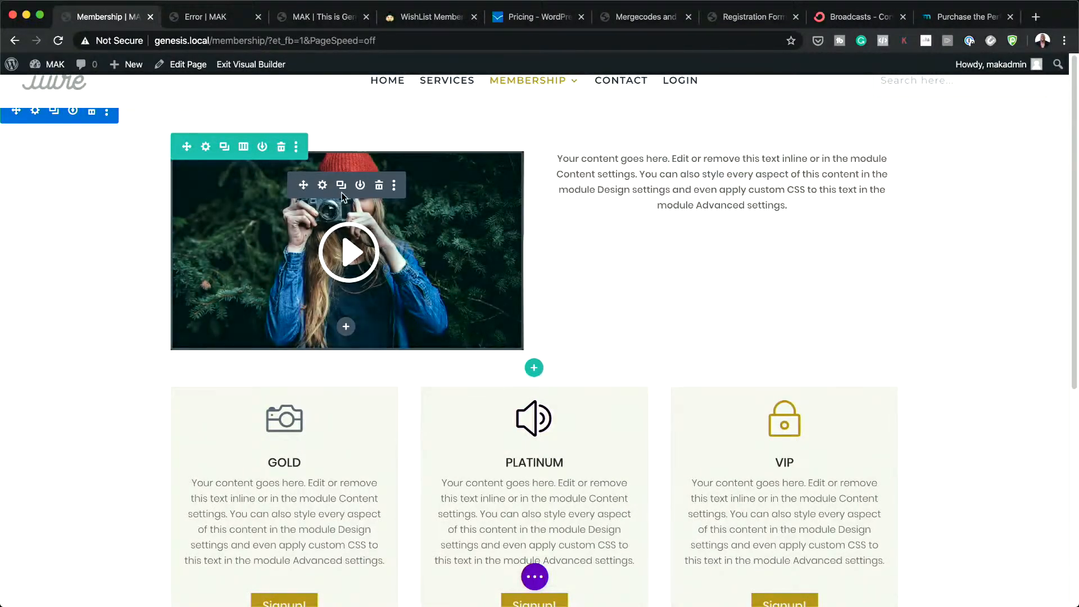
pyautogui.moveTo(341, 192); pyautogui.dragTo(686, 200)
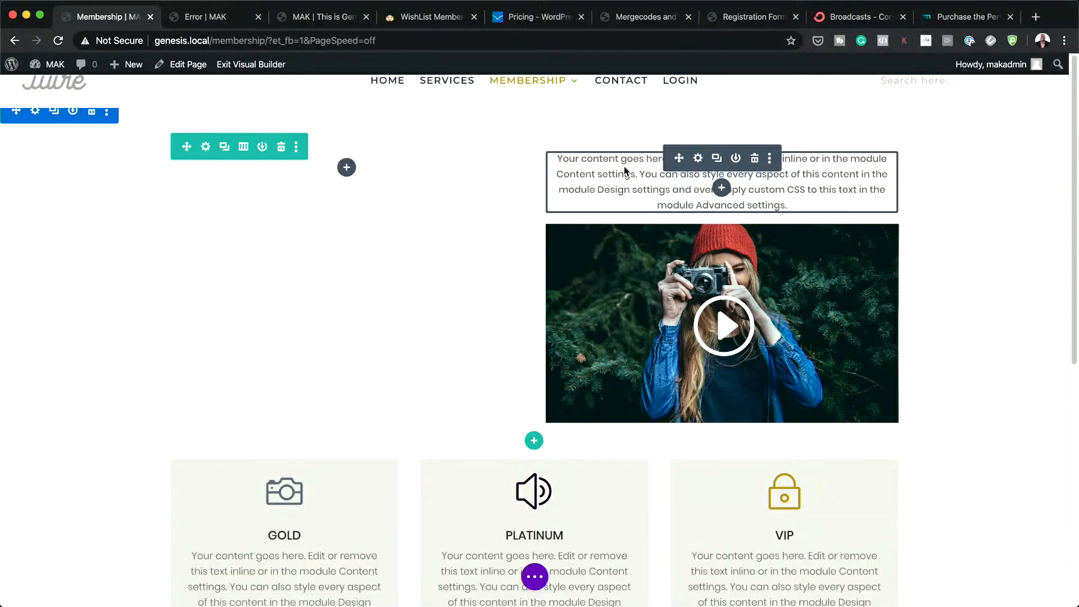
pyautogui.moveTo(625, 170); pyautogui.dragTo(320, 211)
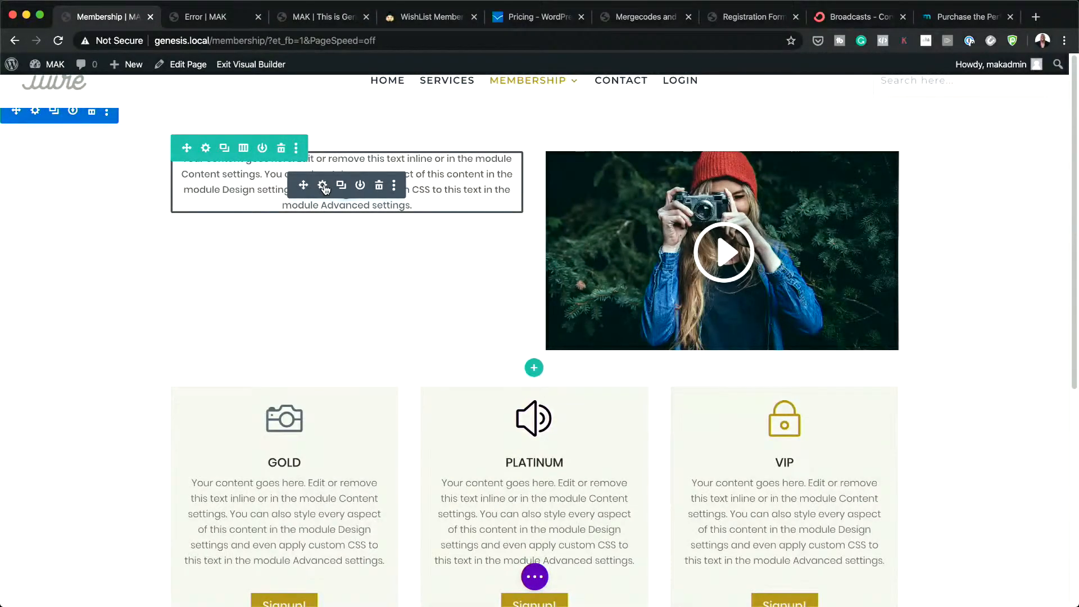
# Make 'Your content goes here.' a Heading 1 on its own line and save.
pyautogui.click(323, 185)
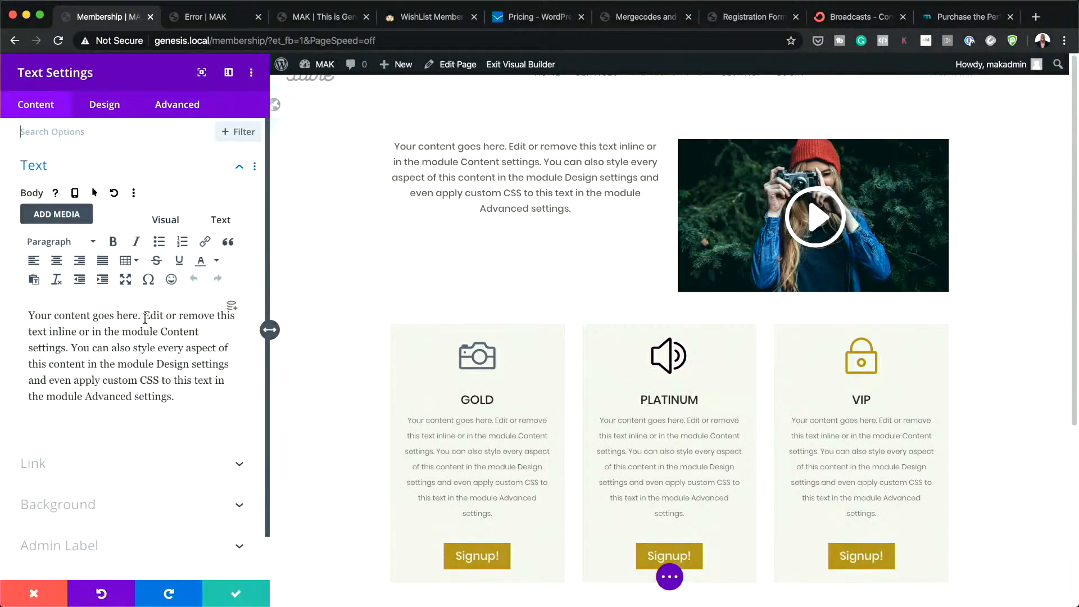
pyautogui.press('Return')
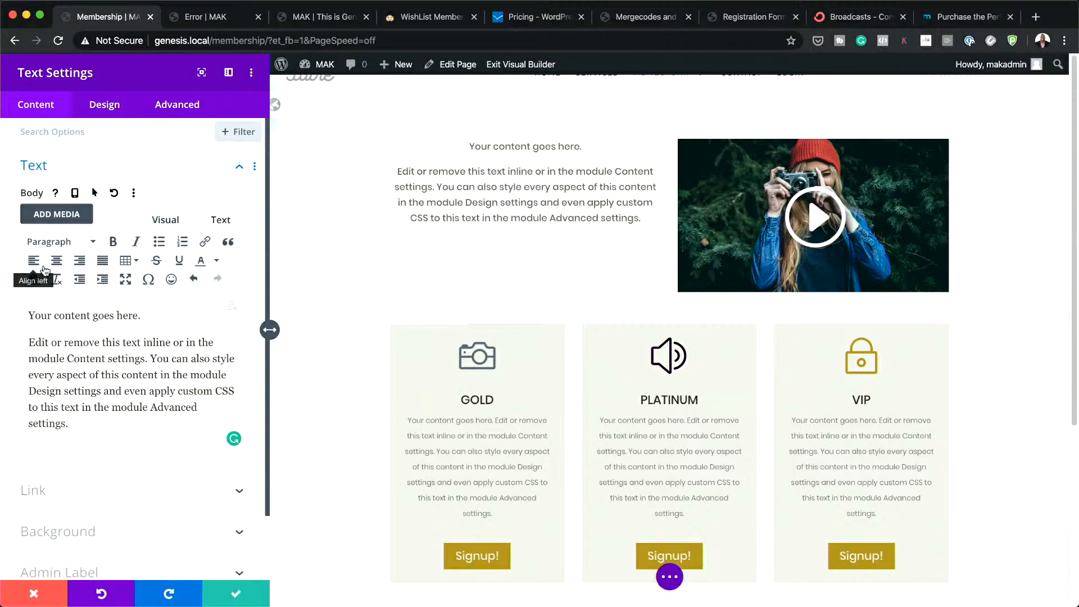
pyautogui.moveTo(144, 315); pyautogui.dragTo(62, 314)
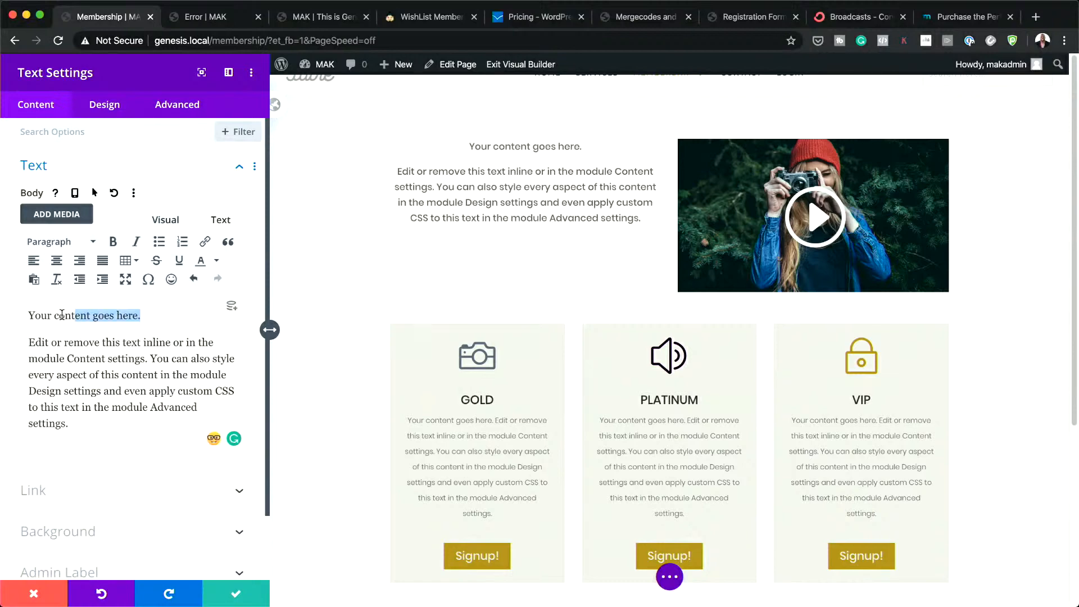
pyautogui.click(66, 247)
pyautogui.click(105, 294)
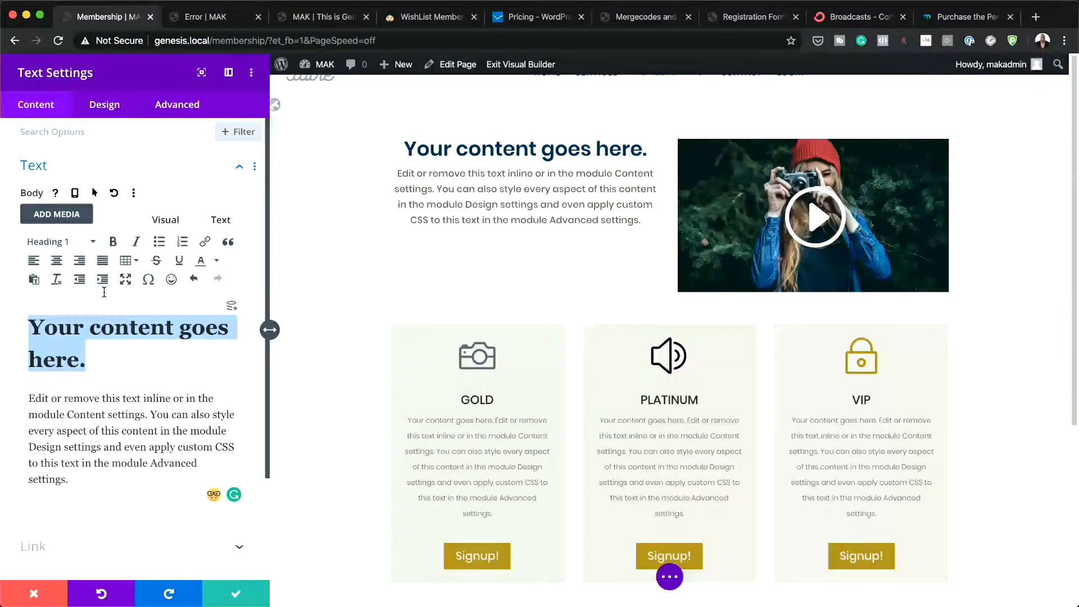
pyautogui.click(235, 595)
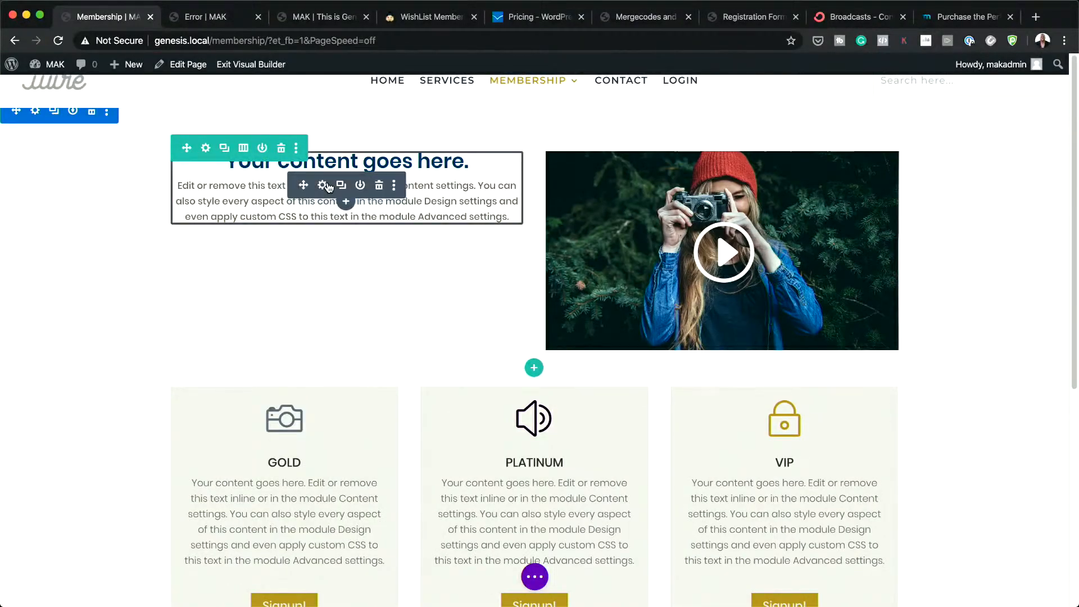
# Left-align the text module's content and save its settings.
pyautogui.click(321, 186)
pyautogui.click(107, 105)
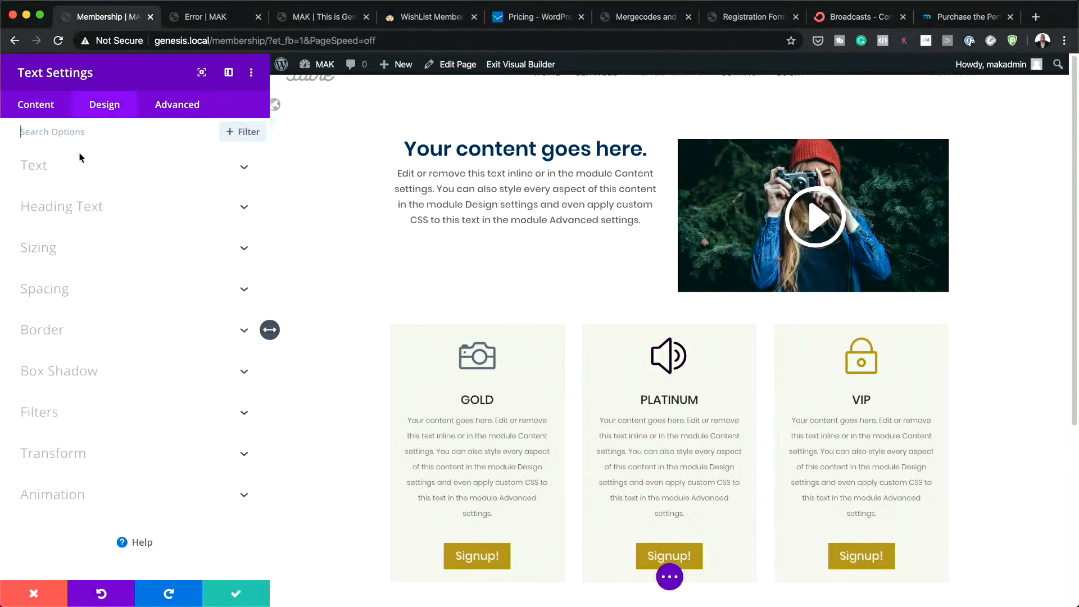
pyautogui.click(73, 168)
pyautogui.scroll(-5, 123, 410)
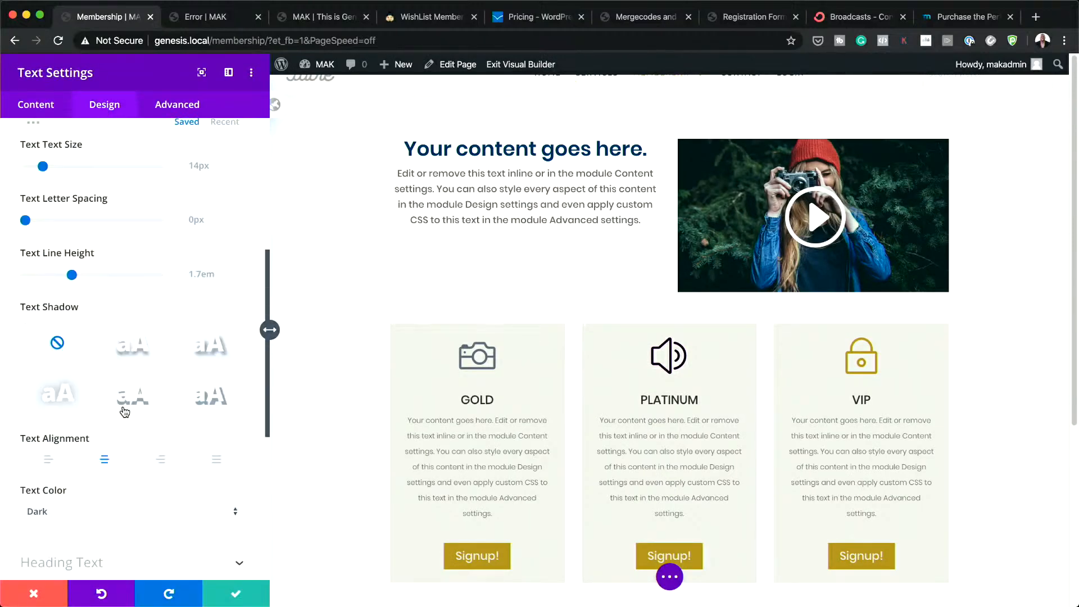
pyautogui.click(48, 460)
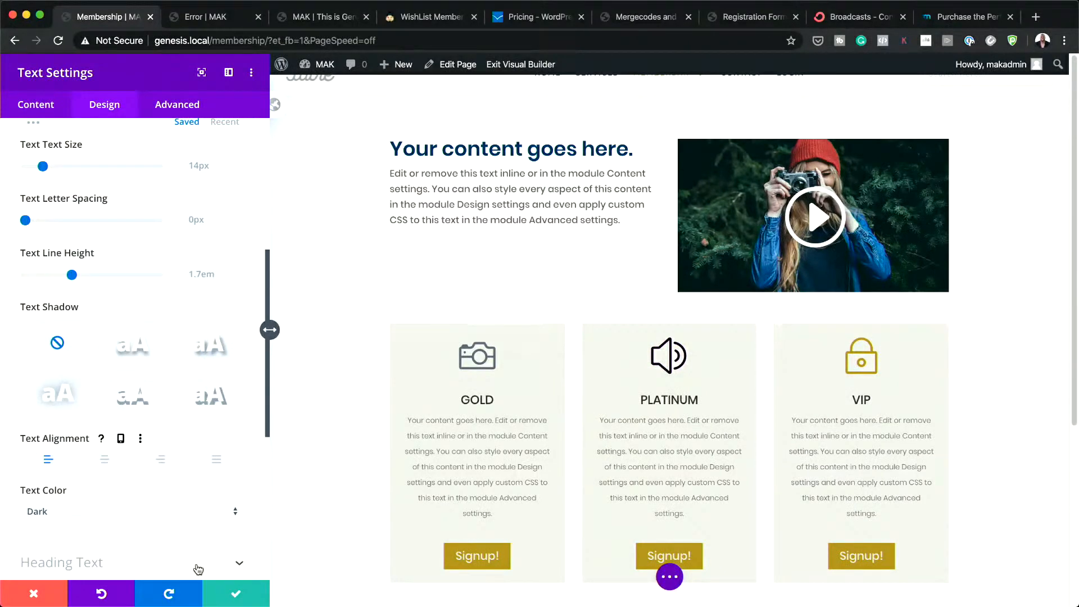
pyautogui.click(236, 596)
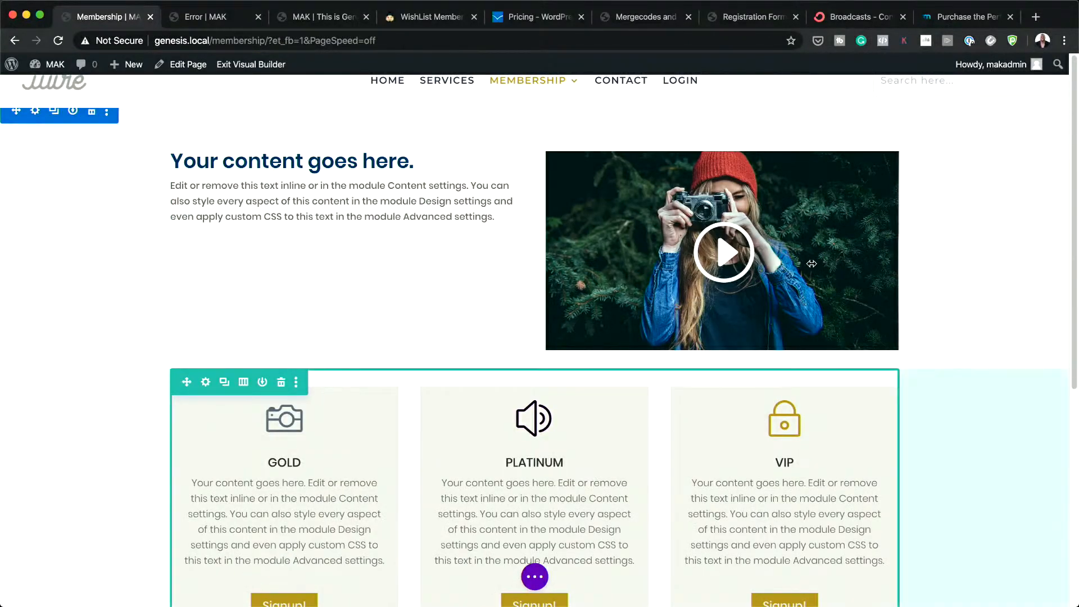
# Raise the top section's padding to 127px and select the builder parameters in the page URL.
pyautogui.moveTo(244, 122); pyautogui.dragTo(243, 184)
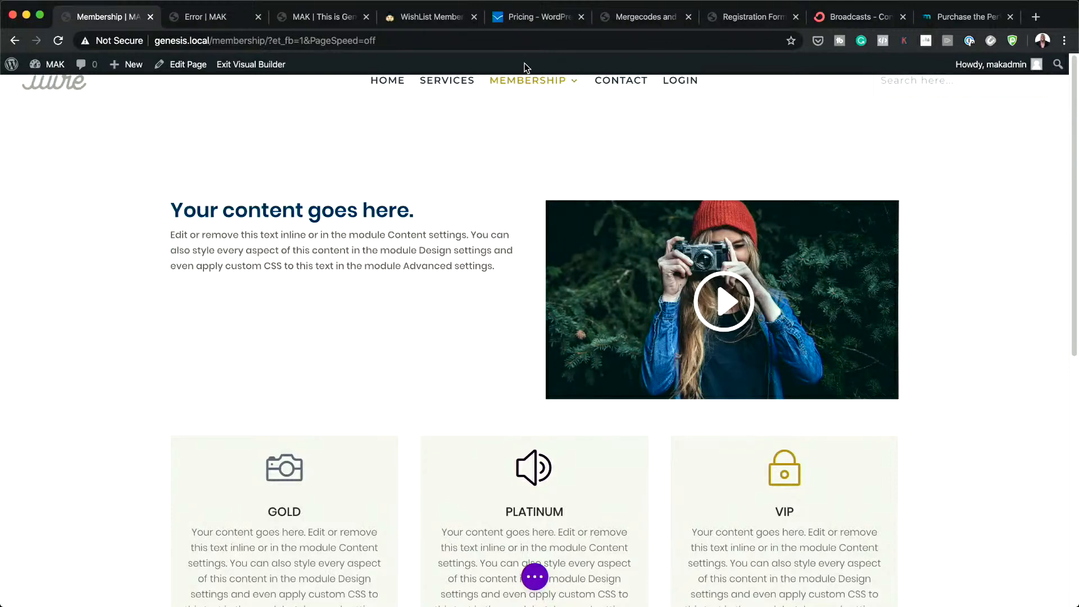
pyautogui.scroll(-5, 462, 368)
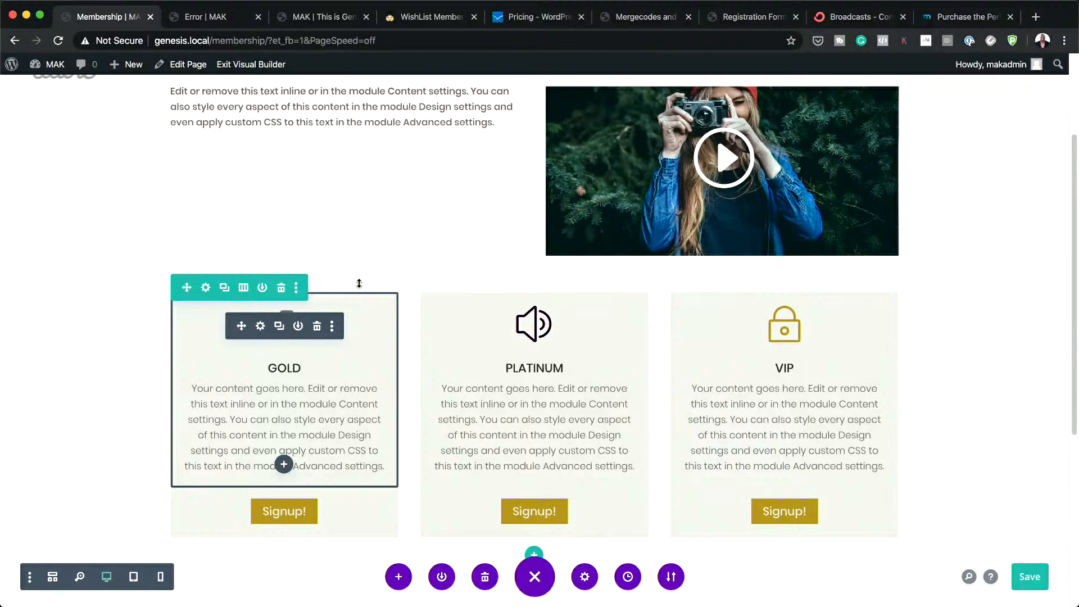
pyautogui.scroll(5, 244, 147)
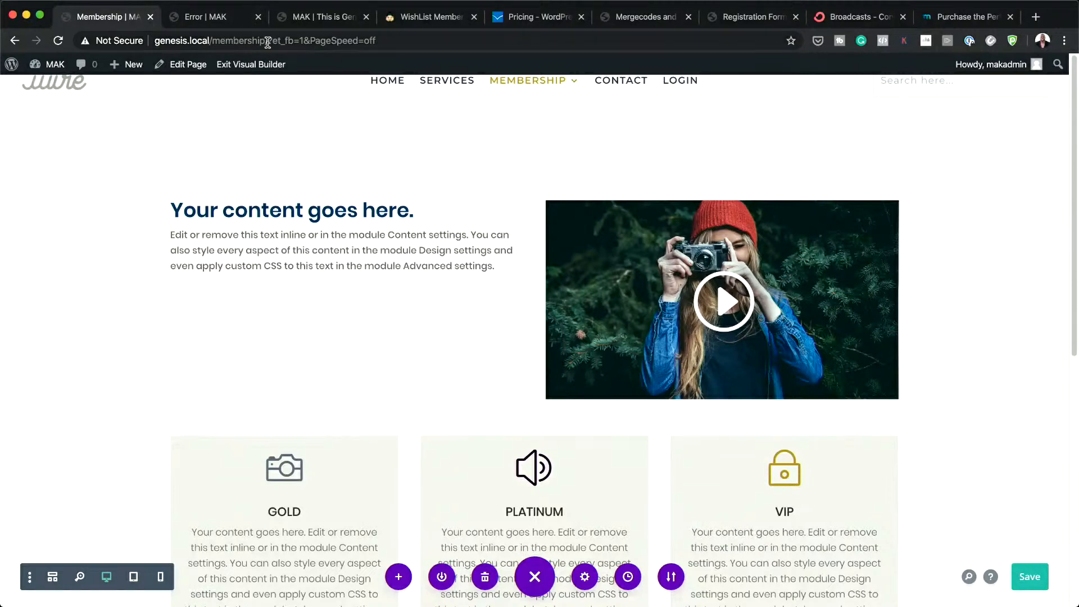
pyautogui.moveTo(268, 42); pyautogui.dragTo(410, 40)
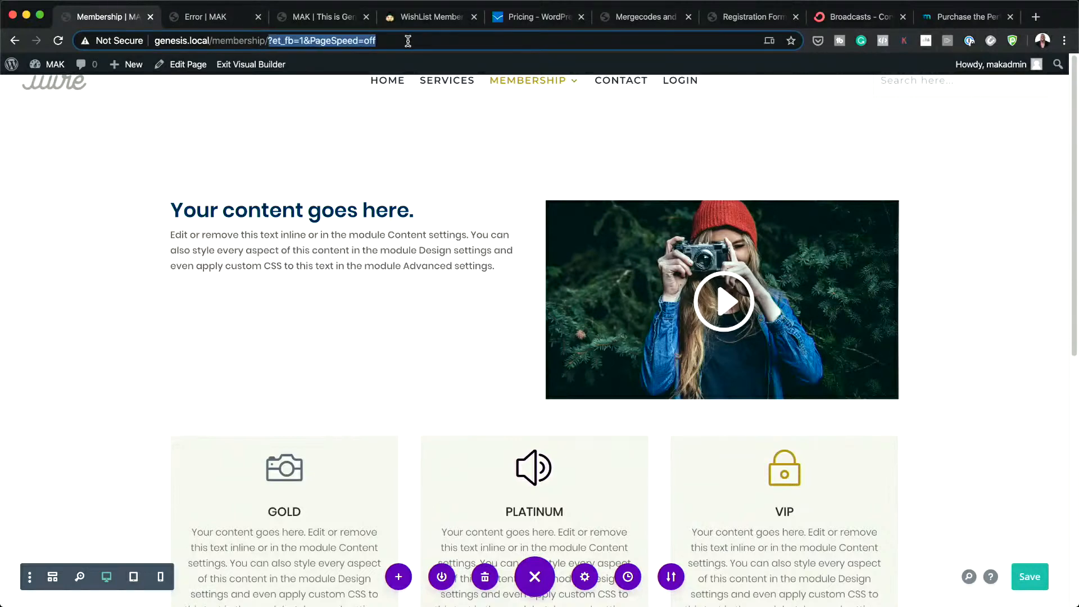
# View the Membership page without '?et_fb=1&PageSpeed=off', then go to the admin Dashboard.
pyautogui.press('BackSpace')
pyautogui.press('Return')
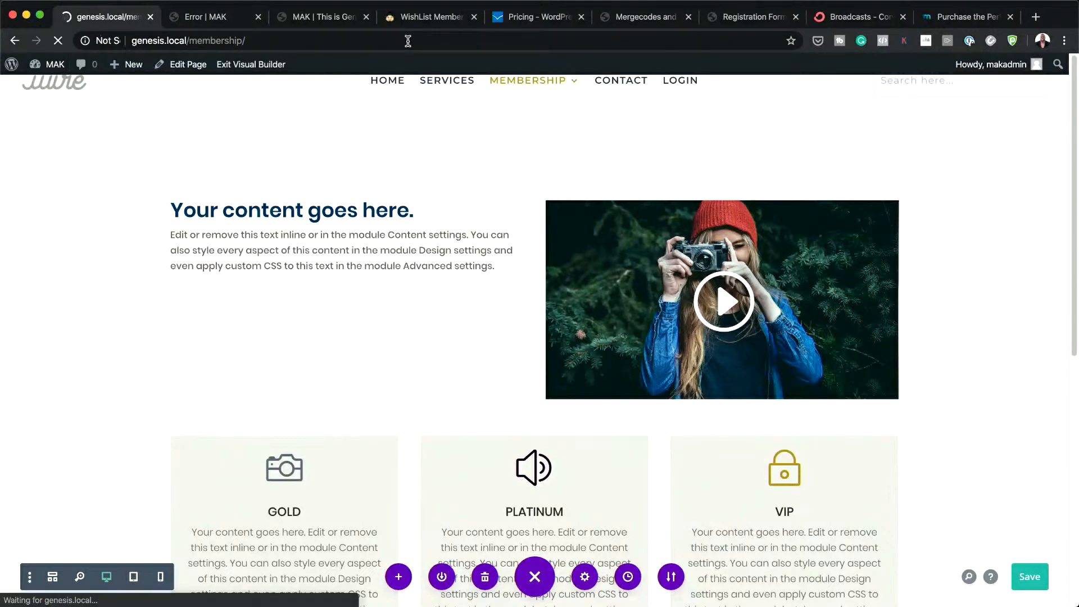
pyautogui.scroll(-2, 251, 368)
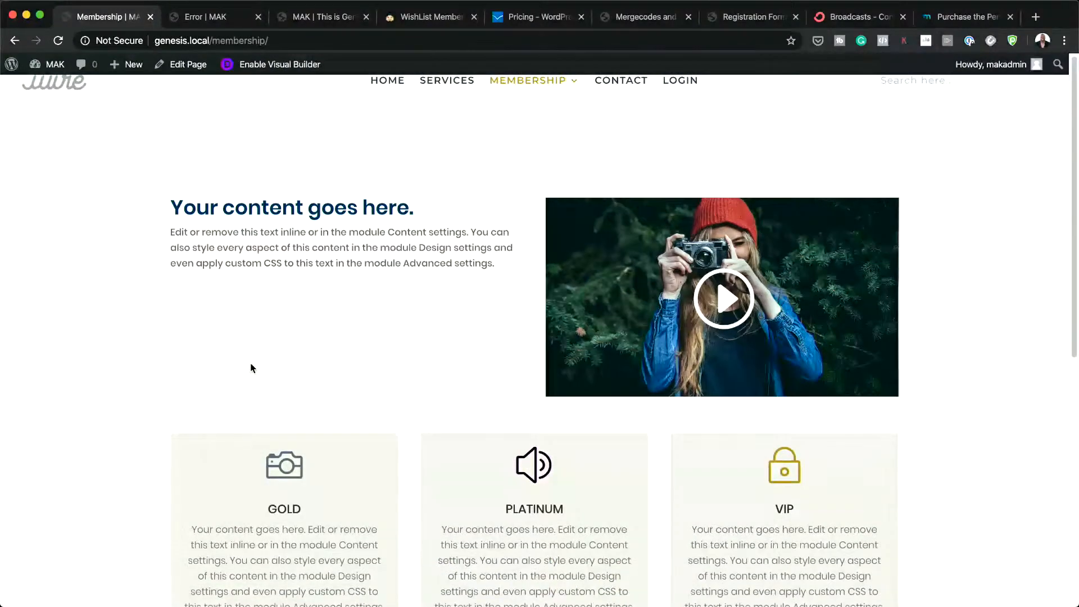
pyautogui.scroll(-10, 251, 368)
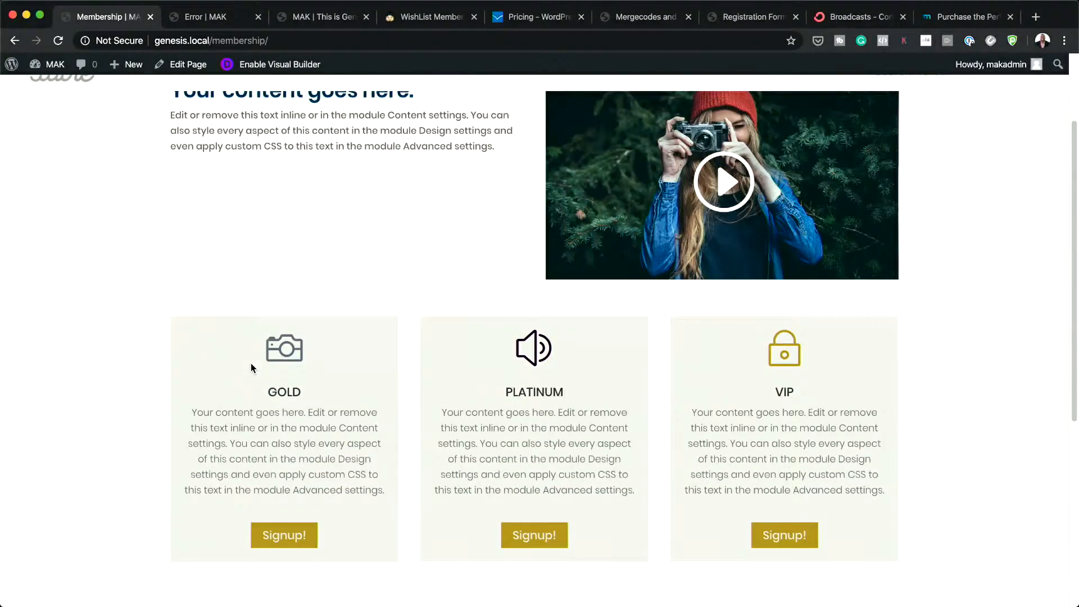
pyautogui.scroll(8, 250, 368)
pyautogui.scroll(3, 251, 368)
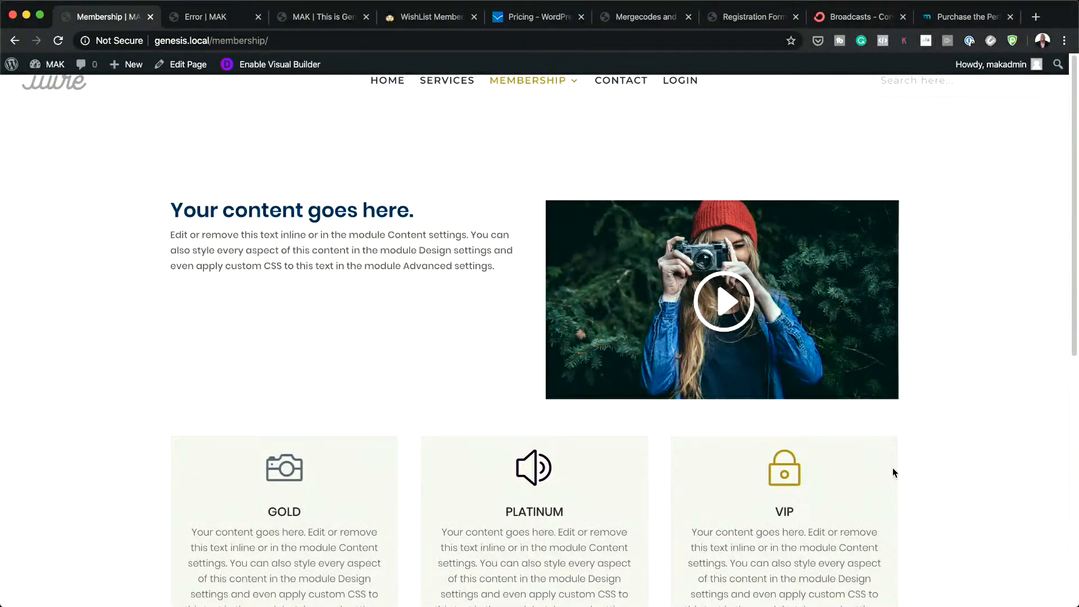
pyautogui.scroll(-4, 718, 393)
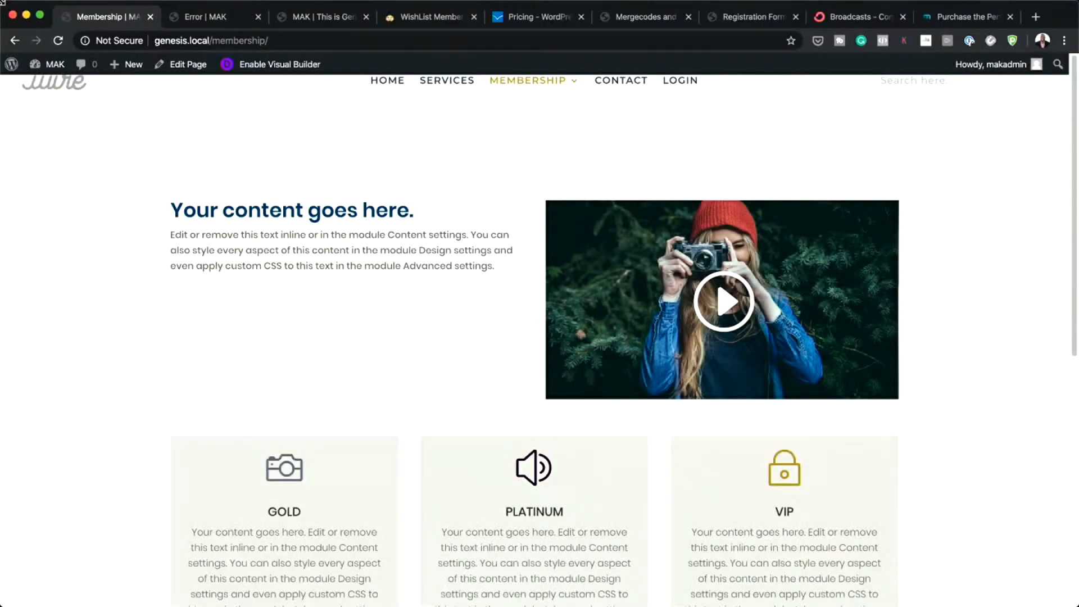
pyautogui.moveTo(49, 67)
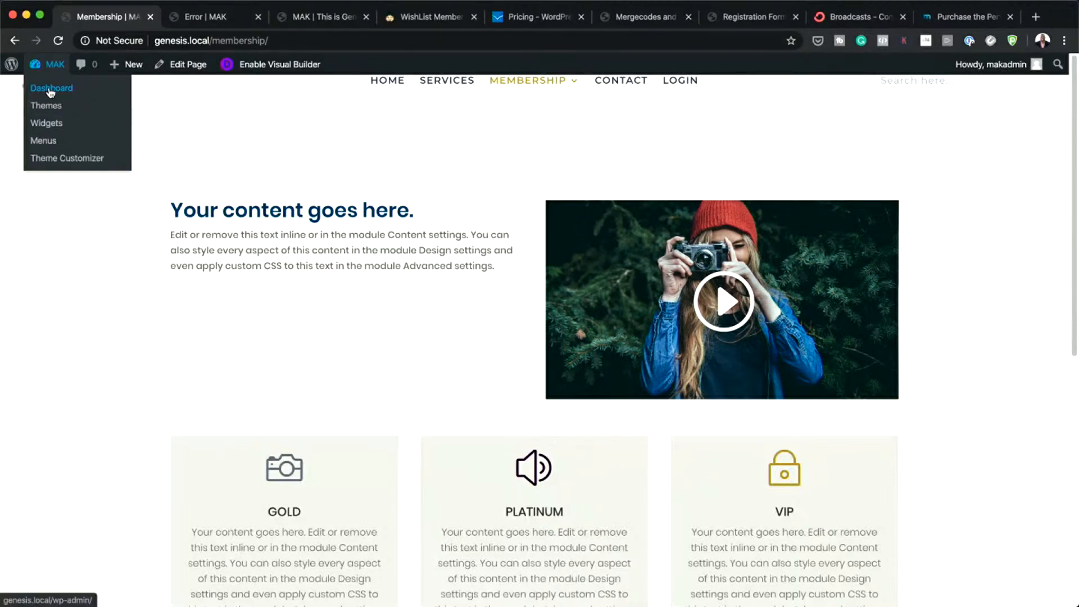
pyautogui.click(50, 92)
# Open WishList Member's Members page from the admin sidebar.
pyautogui.moveTo(70, 194)
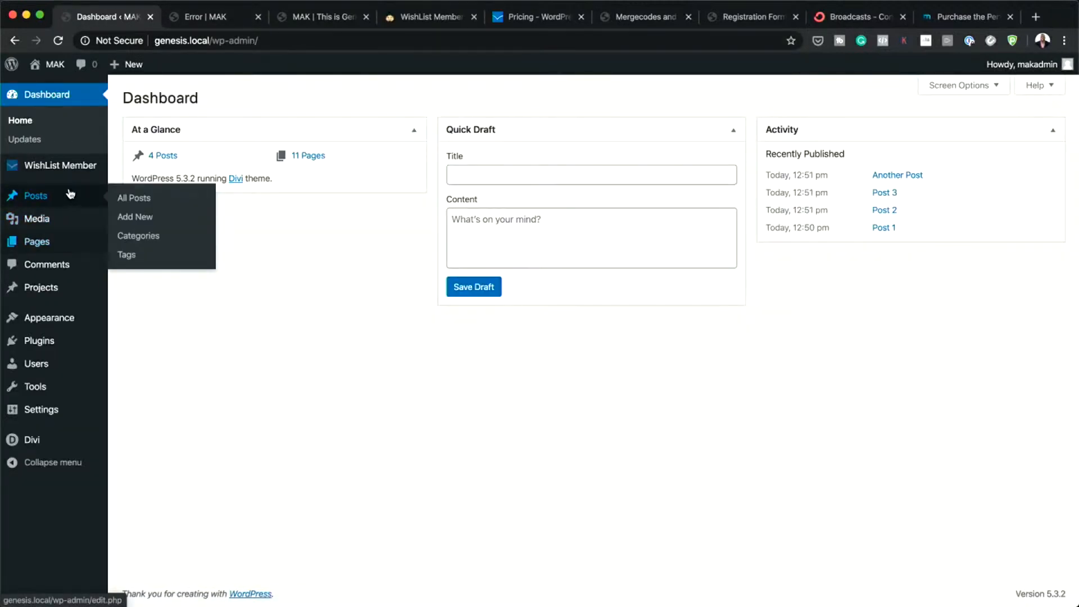
pyautogui.moveTo(62, 168)
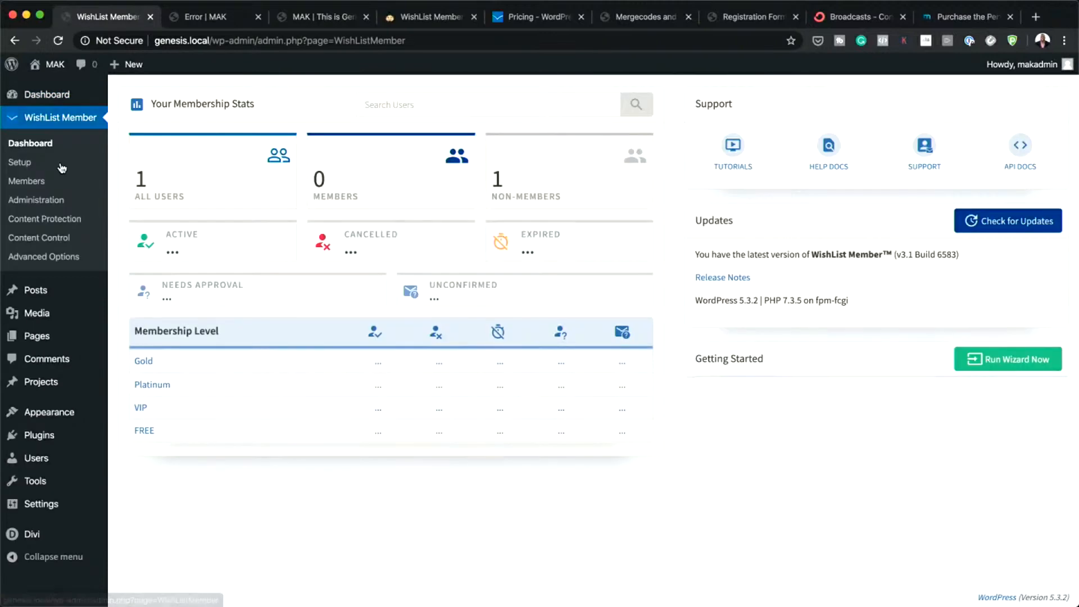
pyautogui.click(32, 182)
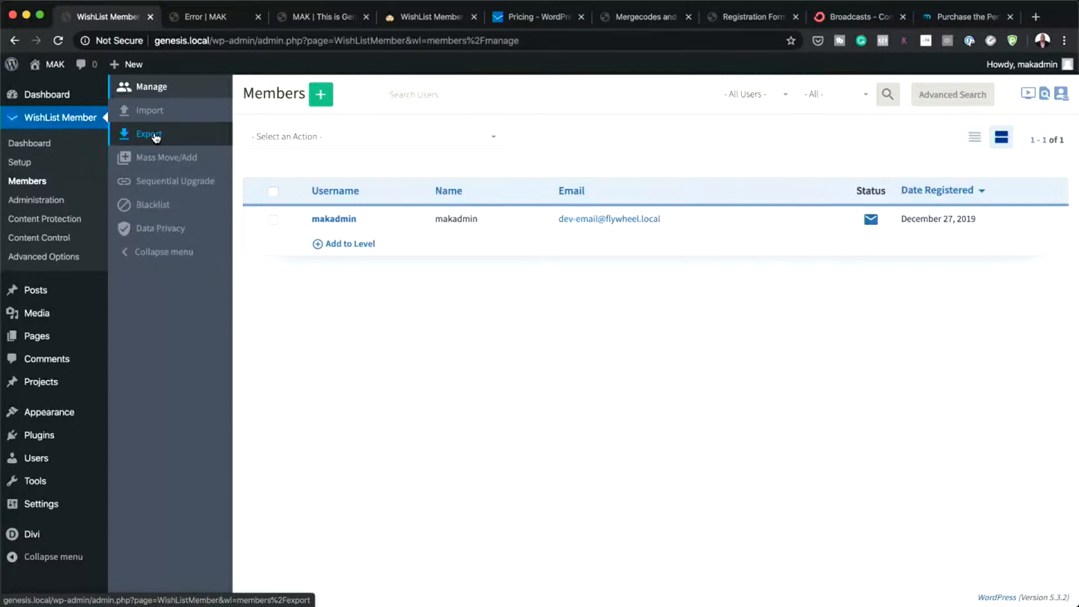
# Check the Export page's membership level options unchanged, then open Posts > All Posts.
pyautogui.click(155, 136)
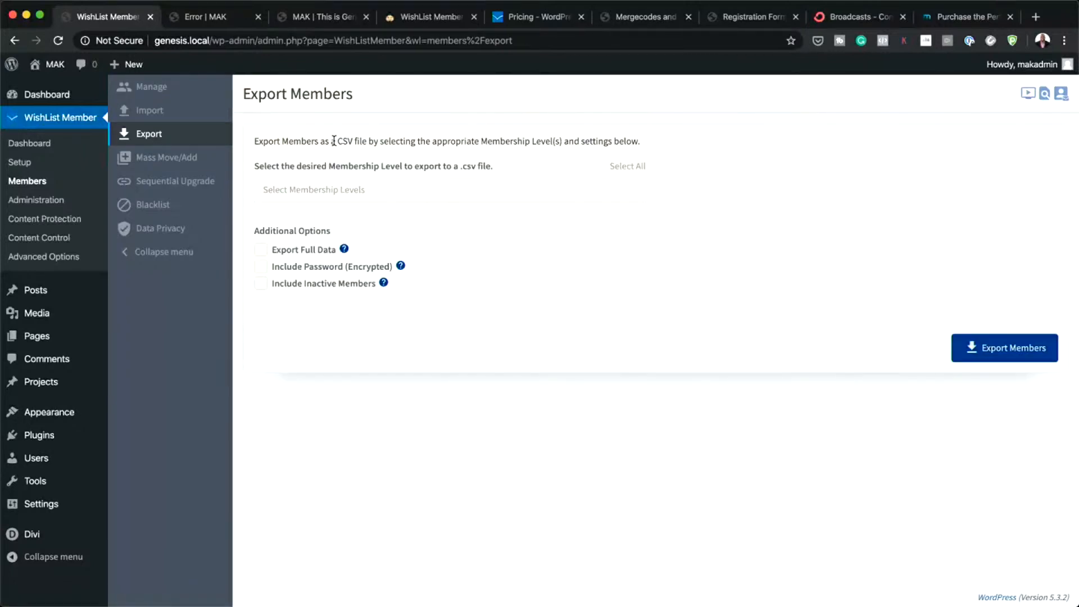
pyautogui.moveTo(339, 141); pyautogui.dragTo(350, 142)
pyautogui.click(368, 191)
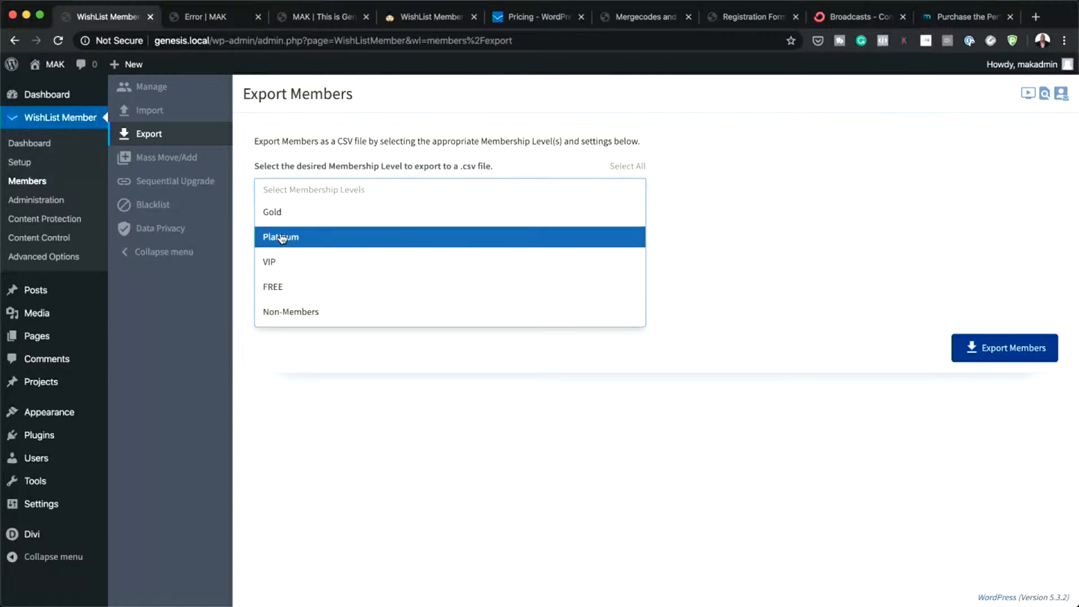
pyautogui.click(749, 212)
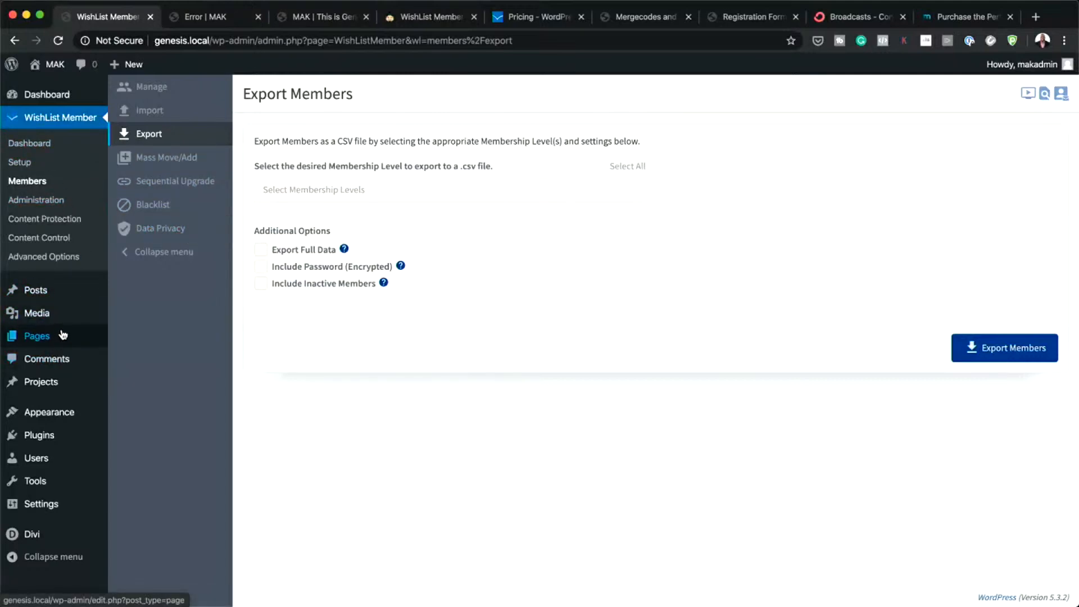
pyautogui.moveTo(65, 291)
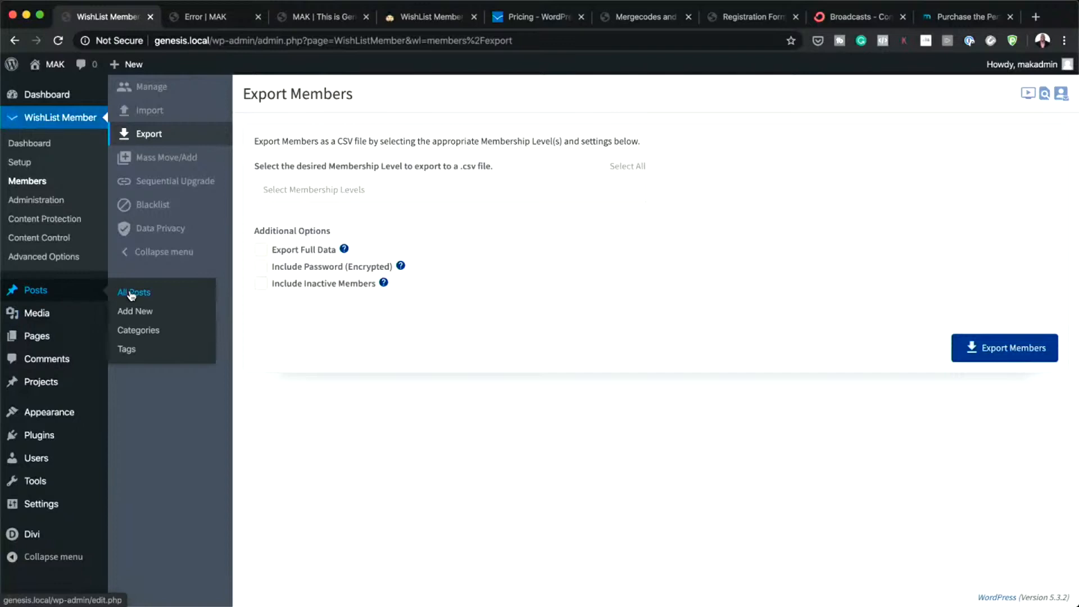
pyautogui.click(132, 295)
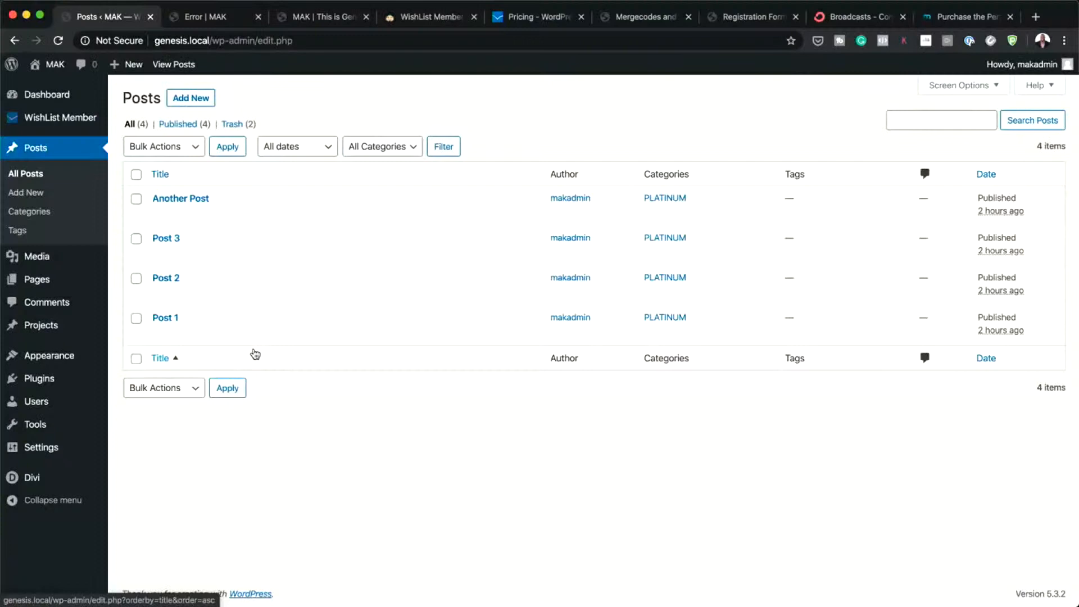
# Edit Post 1, set its WishList Member access to Protected, and list the membership levels.
pyautogui.moveTo(197, 334)
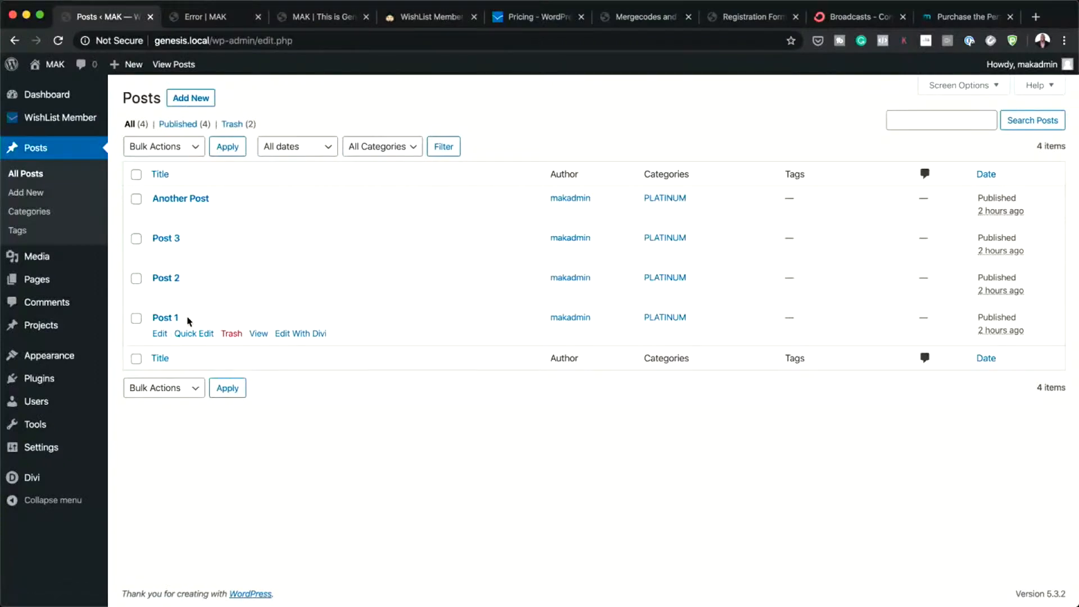
pyautogui.click(161, 335)
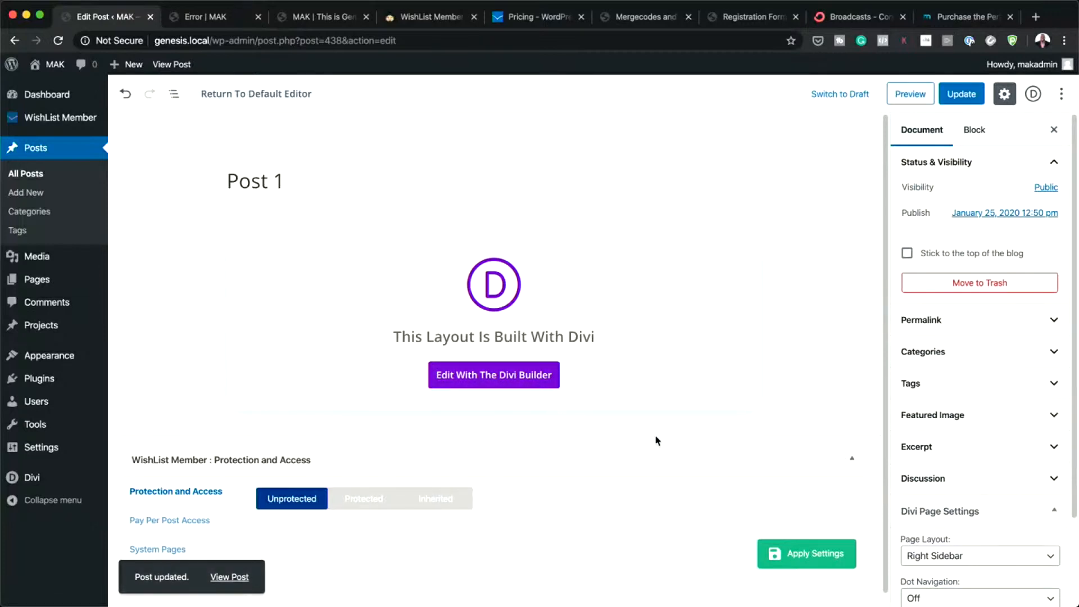
pyautogui.scroll(-1, 766, 446)
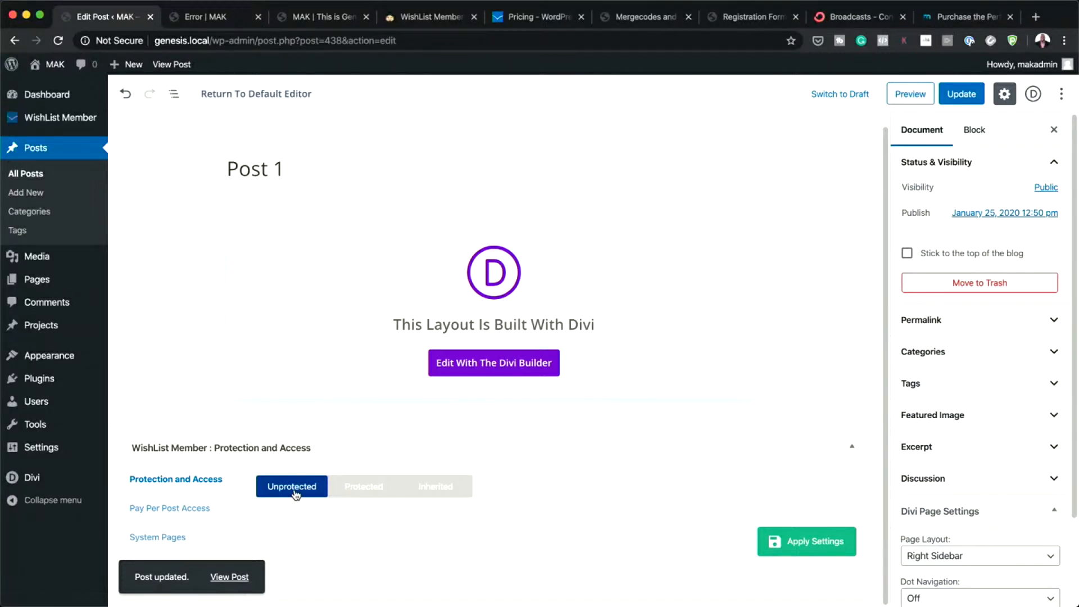
pyautogui.click(378, 494)
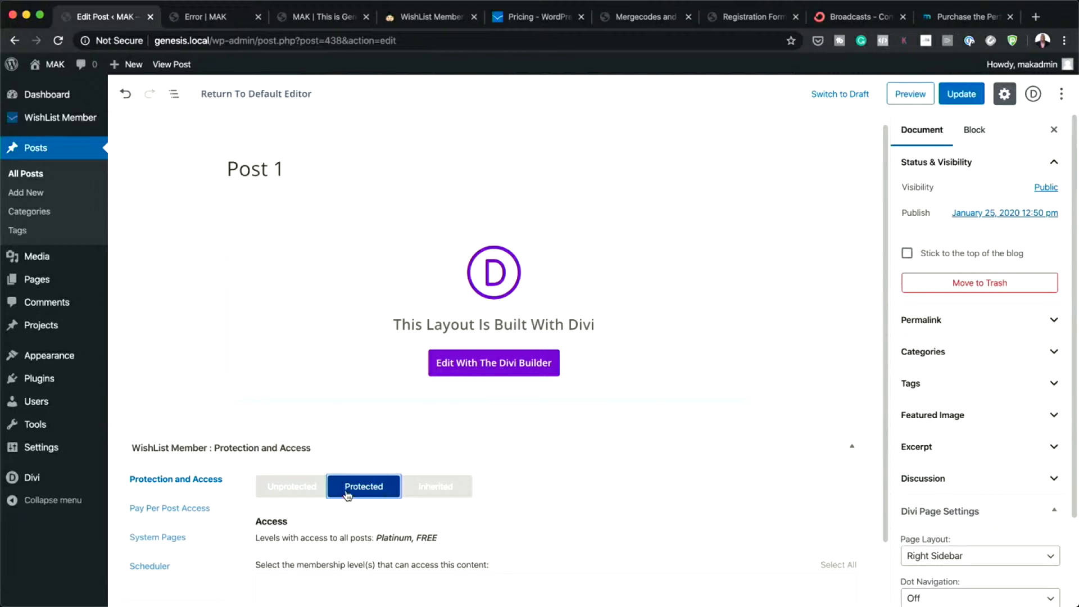
pyautogui.scroll(-3, 594, 490)
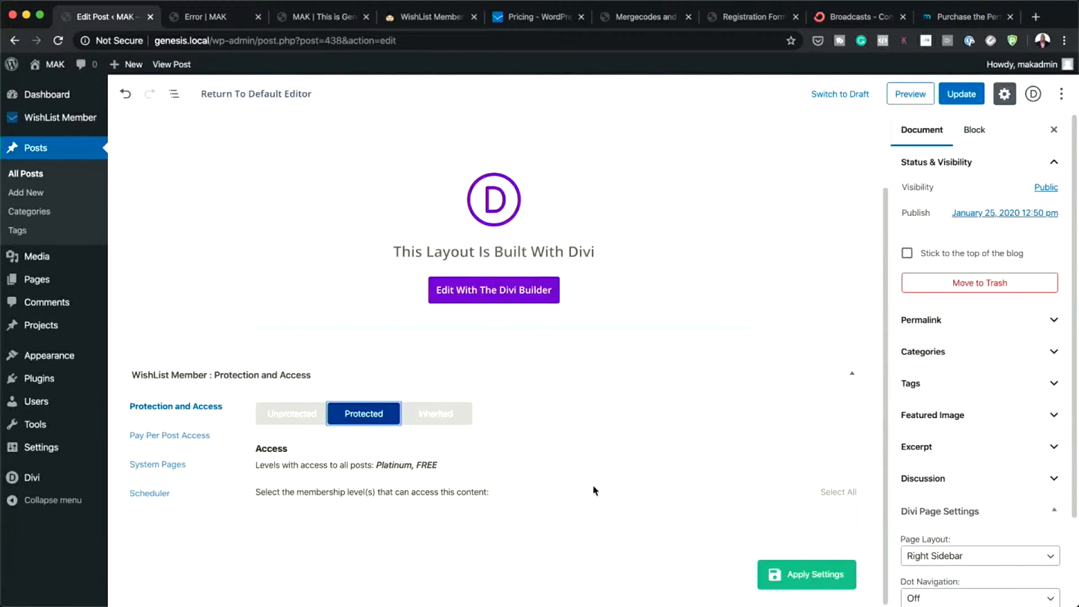
pyautogui.click(450, 513)
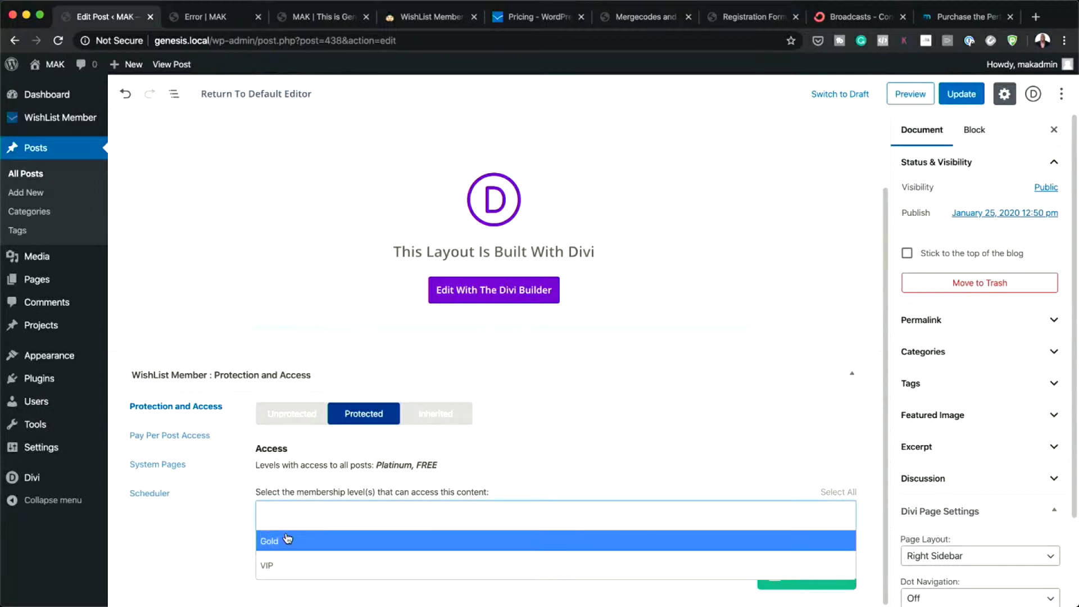
# Grant the Gold level access to Post 1 and show its Pay Per Post and System Pages settings.
pyautogui.click(311, 542)
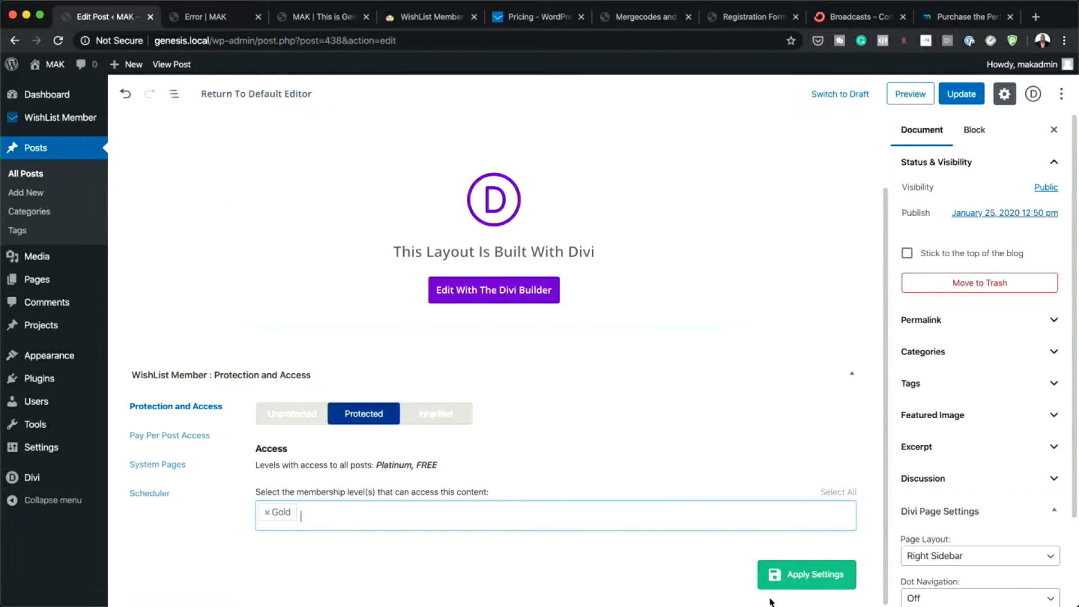
pyautogui.click(198, 439)
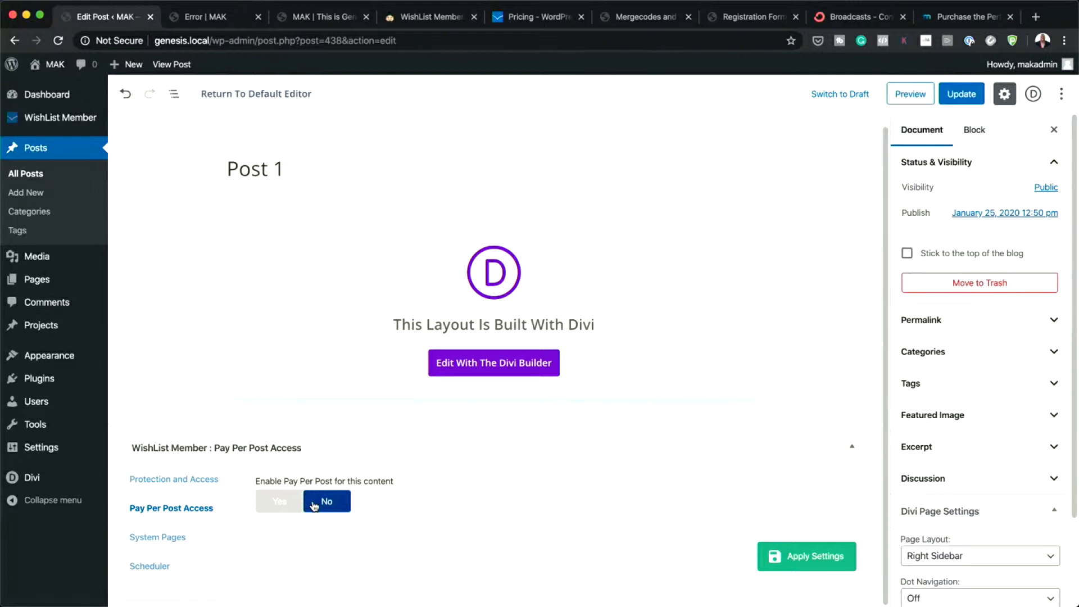
pyautogui.click(182, 540)
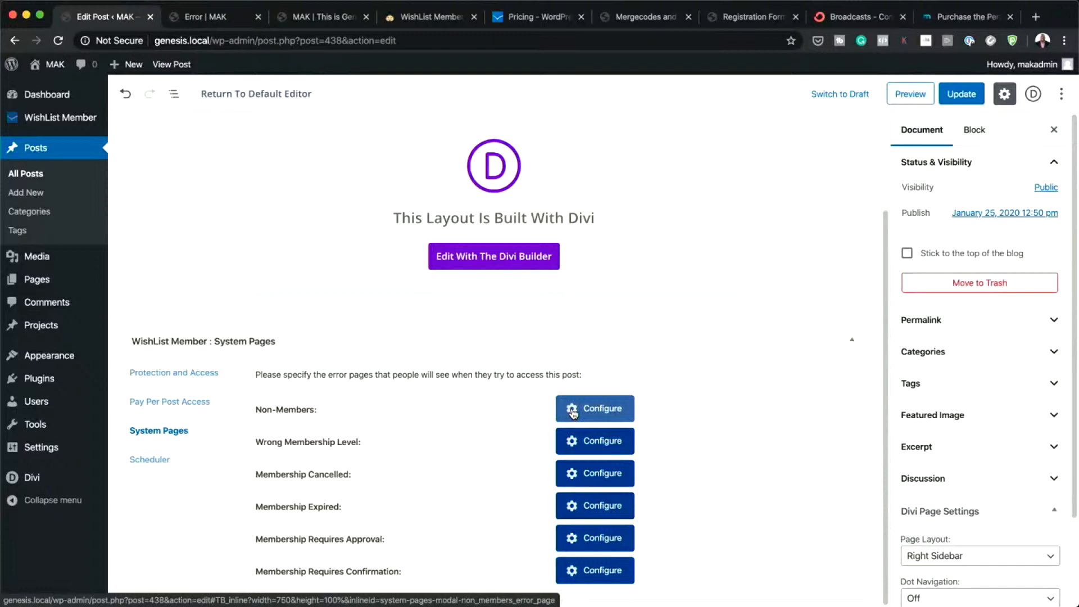
# Review Post 1's drip scheduling options, entering 7, then go back to its protection settings.
pyautogui.click(185, 462)
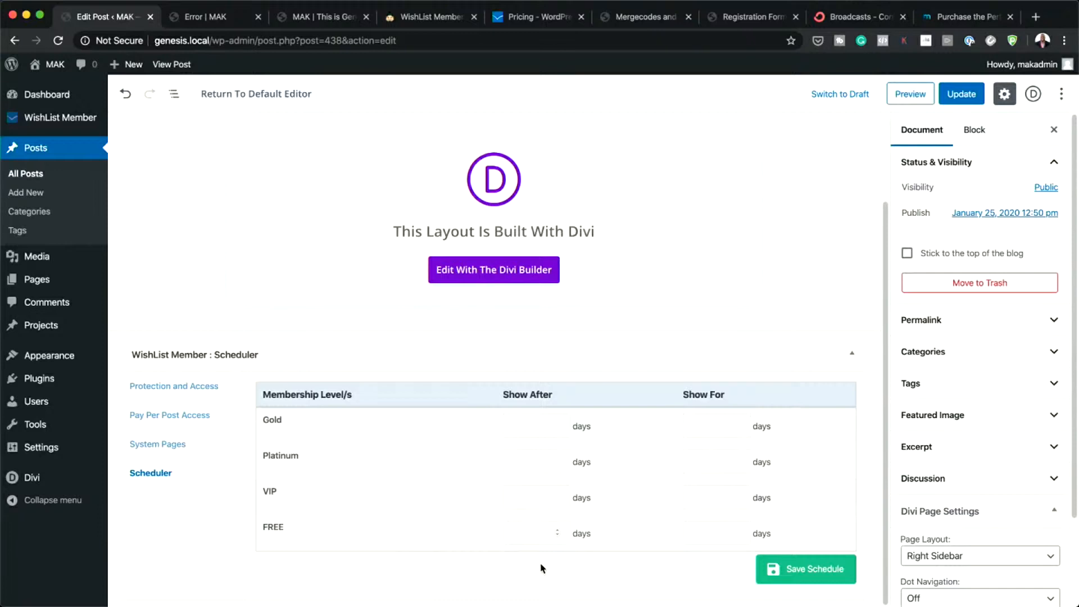
pyautogui.write('7')
pyautogui.click(195, 385)
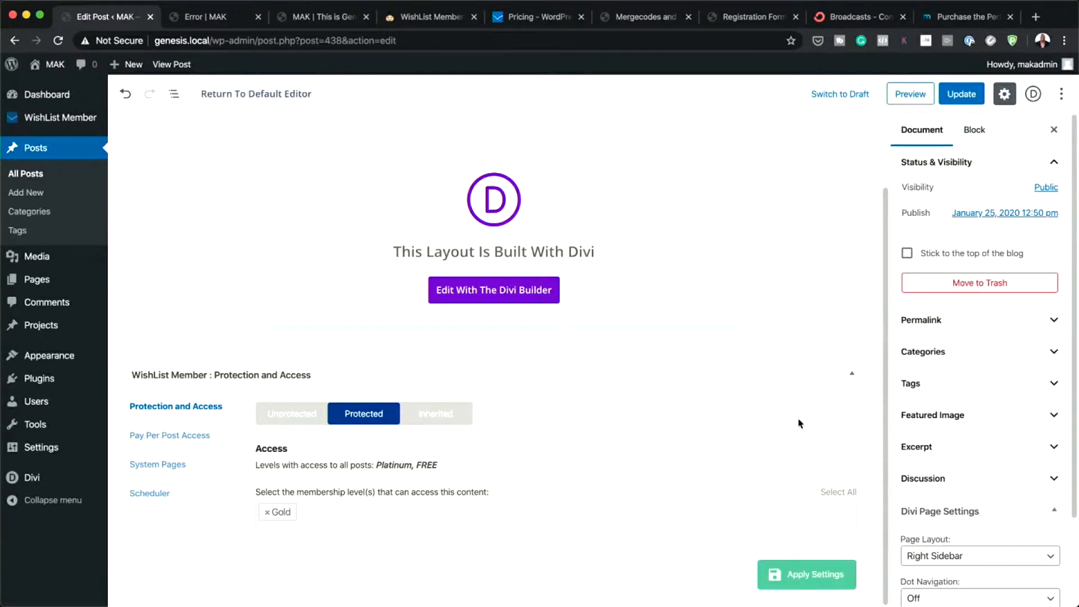
pyautogui.scroll(3, 801, 421)
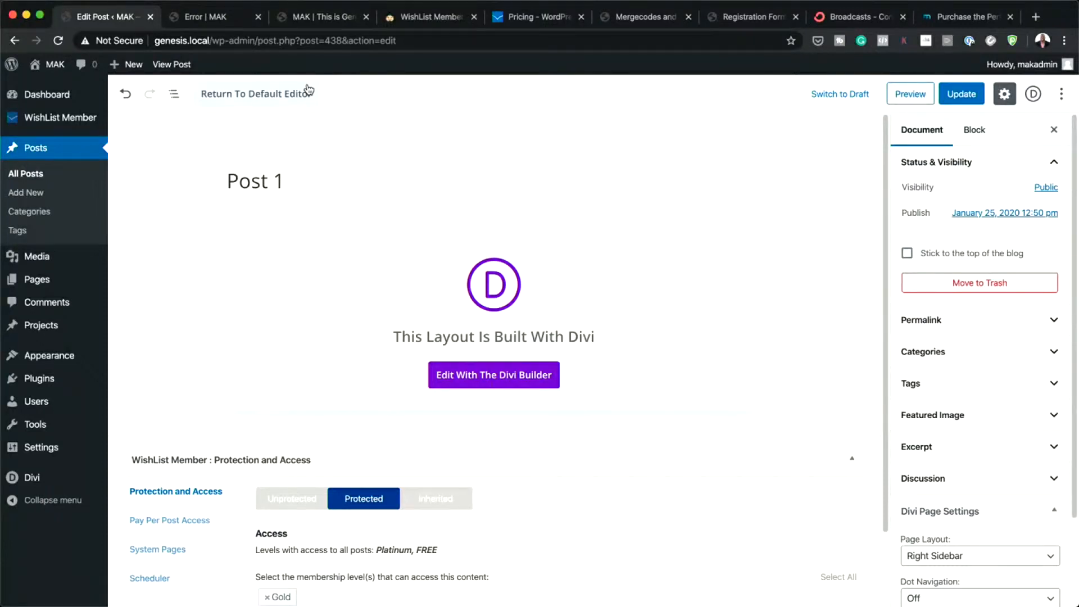
# Return Post 1 to the default editor, place the caret in the empty paragraph, and open a new tab.
pyautogui.click(284, 97)
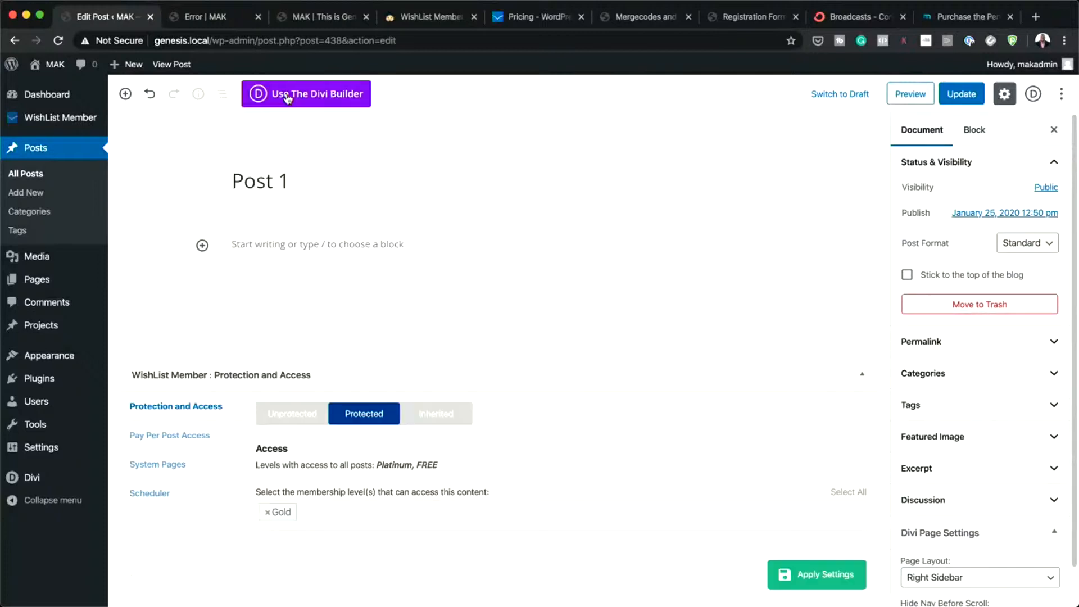
pyautogui.click(336, 250)
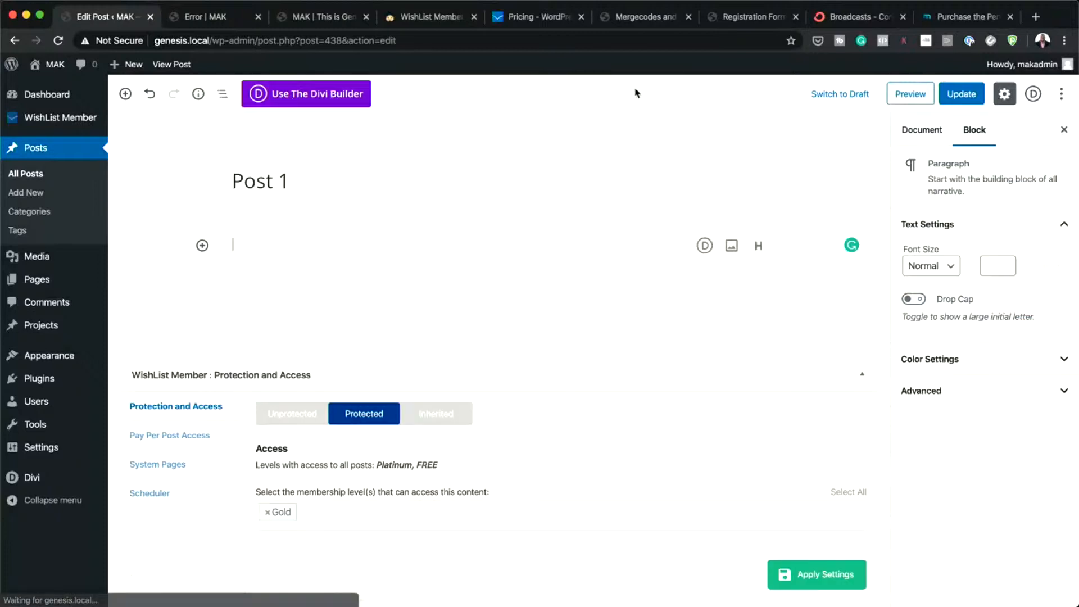
pyautogui.click(1038, 19)
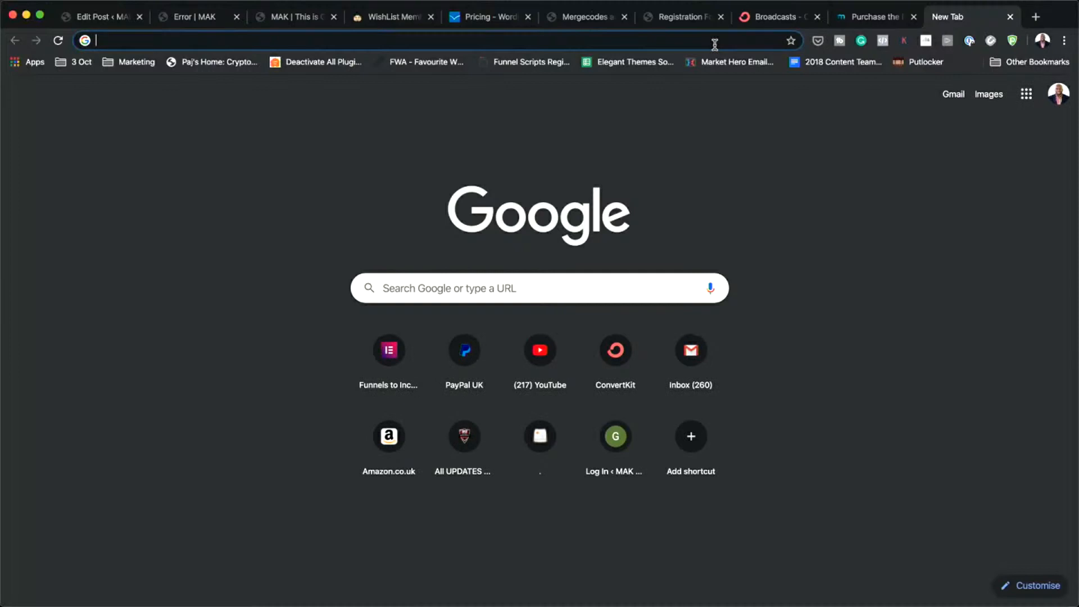
# Load lorem2.com and select its five short placeholder paragraphs.
pyautogui.write('lorem')
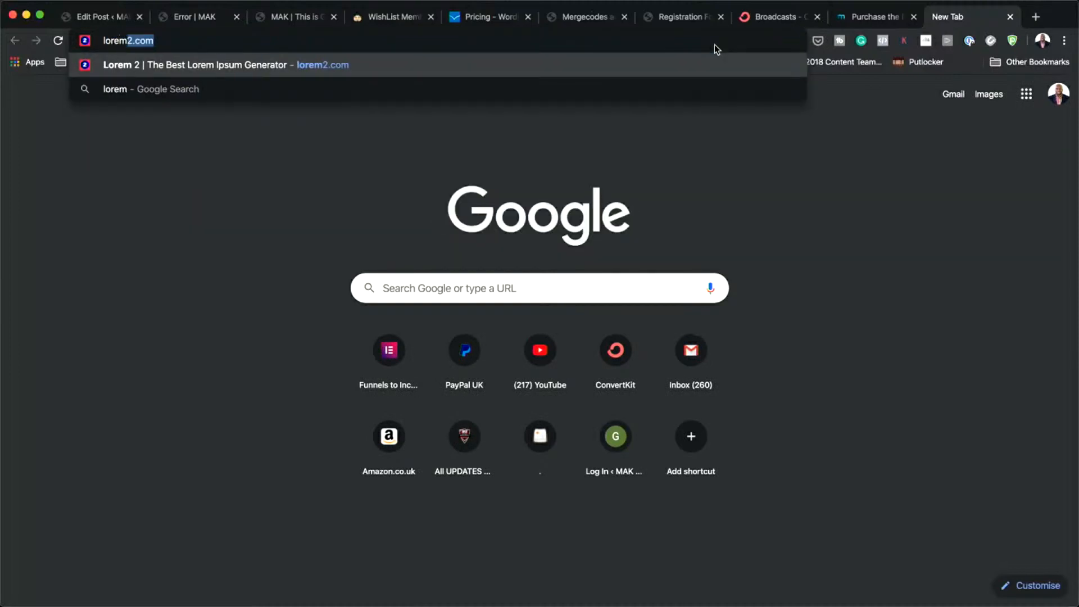
pyautogui.press('Return')
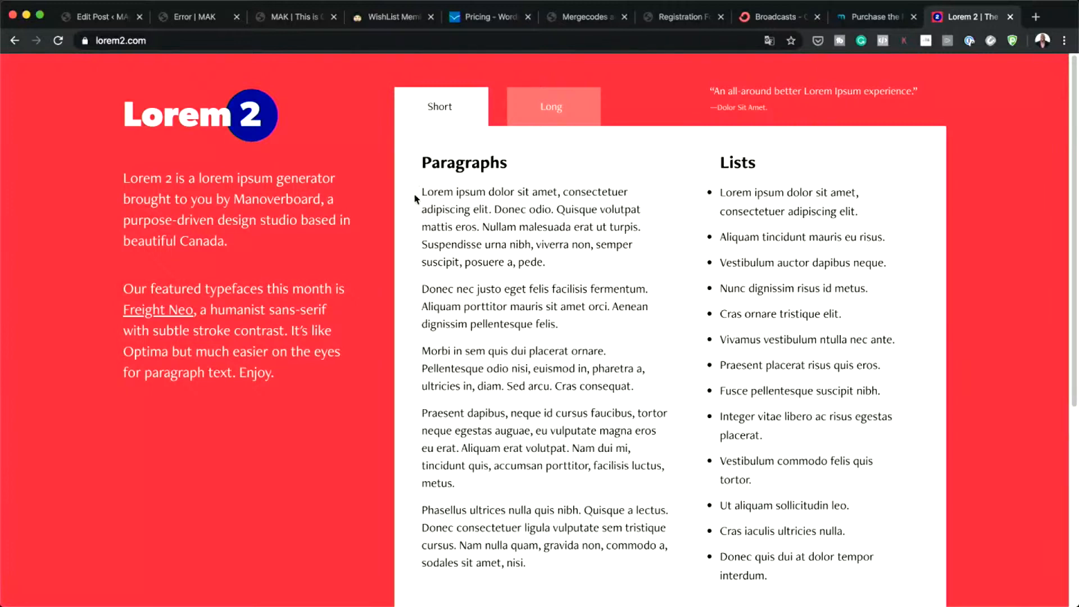
pyautogui.moveTo(421, 192); pyautogui.dragTo(628, 570)
pyautogui.hotkey('ctrl', 'c')
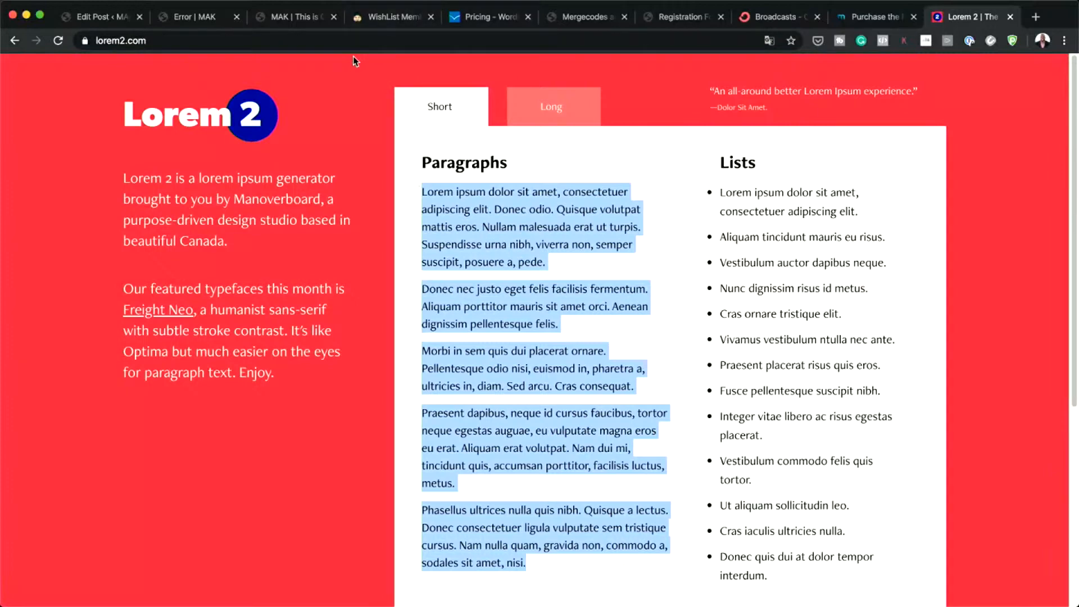
# Paste the five lorem paragraphs into Post 1, update it, and preview the post.
pyautogui.click(98, 17)
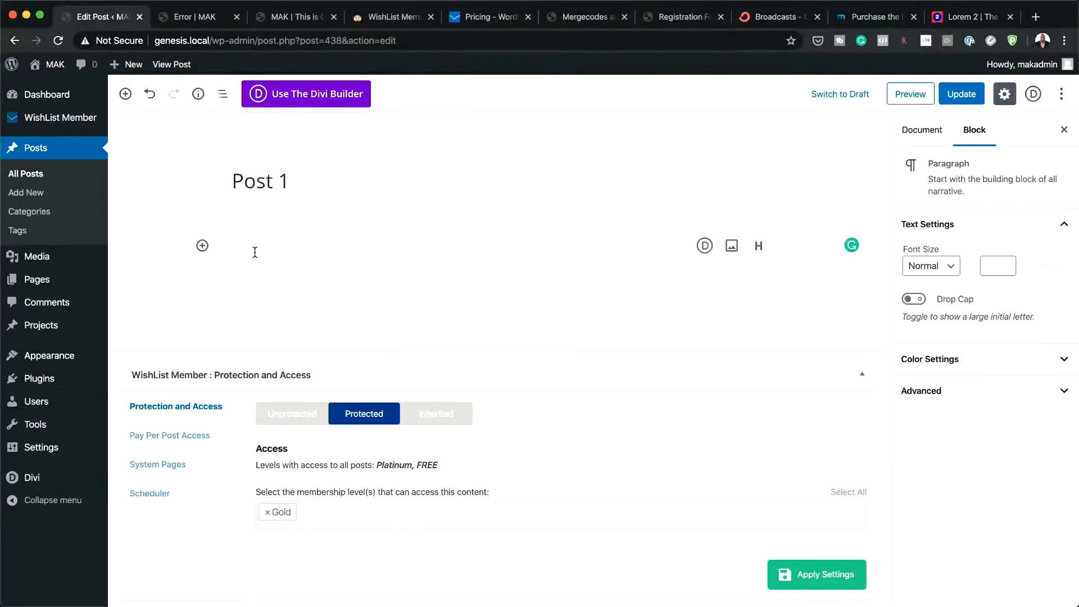
pyautogui.hotkey('ctrl', 'v')
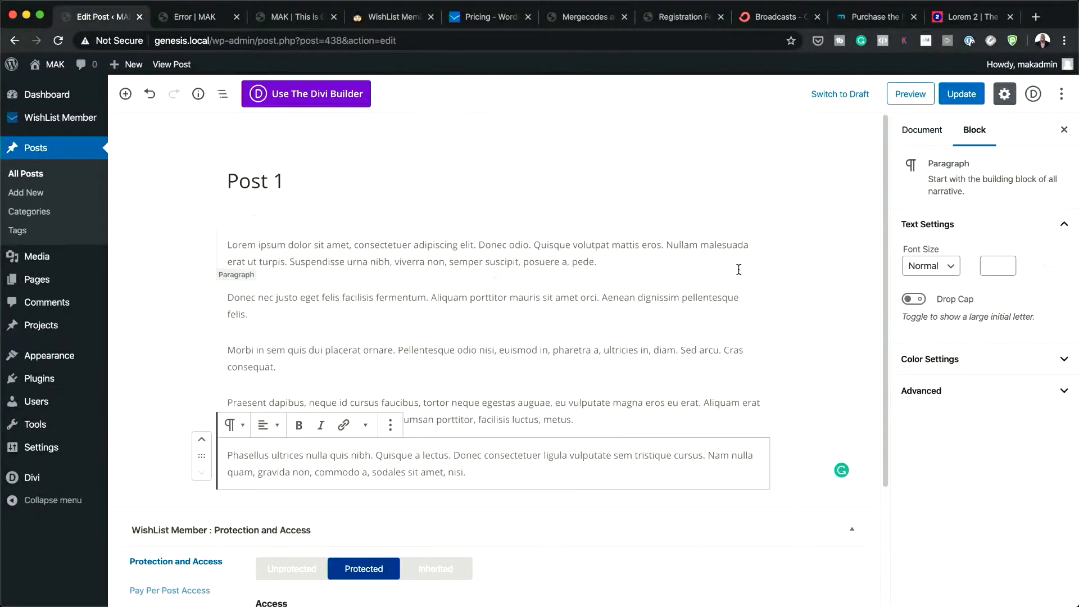
pyautogui.click(964, 90)
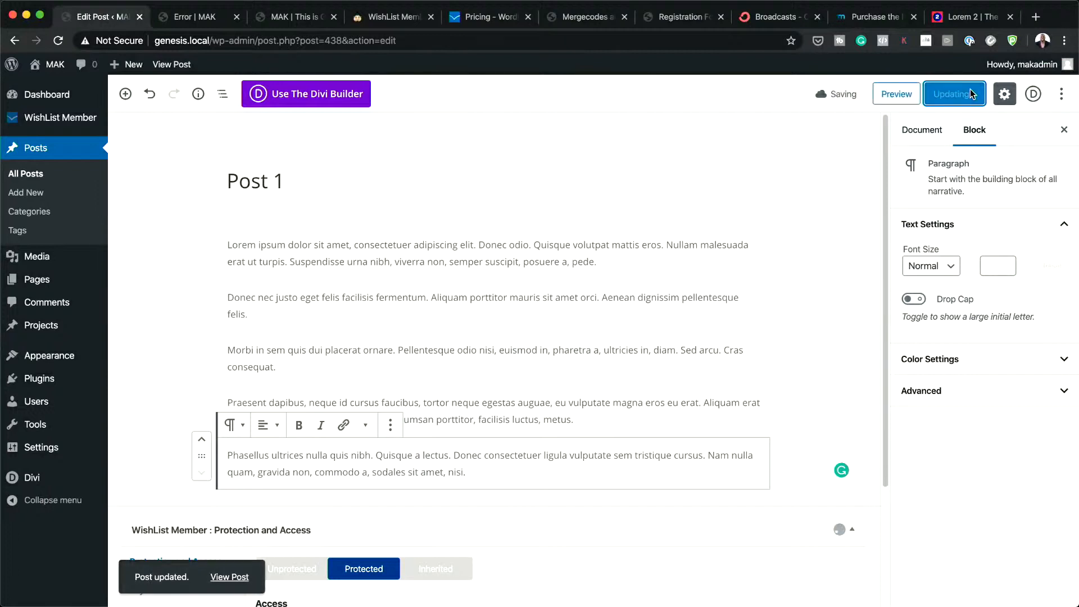
pyautogui.click(907, 96)
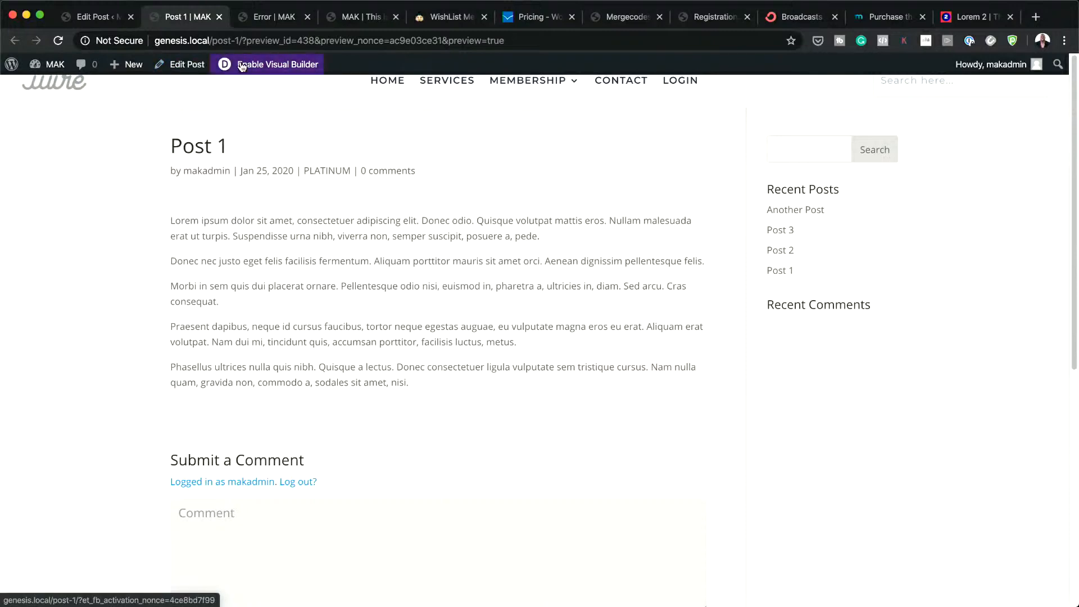
# Load Post 1's URL in a new incognito window to confirm the members-only error page appears.
pyautogui.moveTo(244, 41); pyautogui.dragTo(108, 44)
pyautogui.press('super+c')
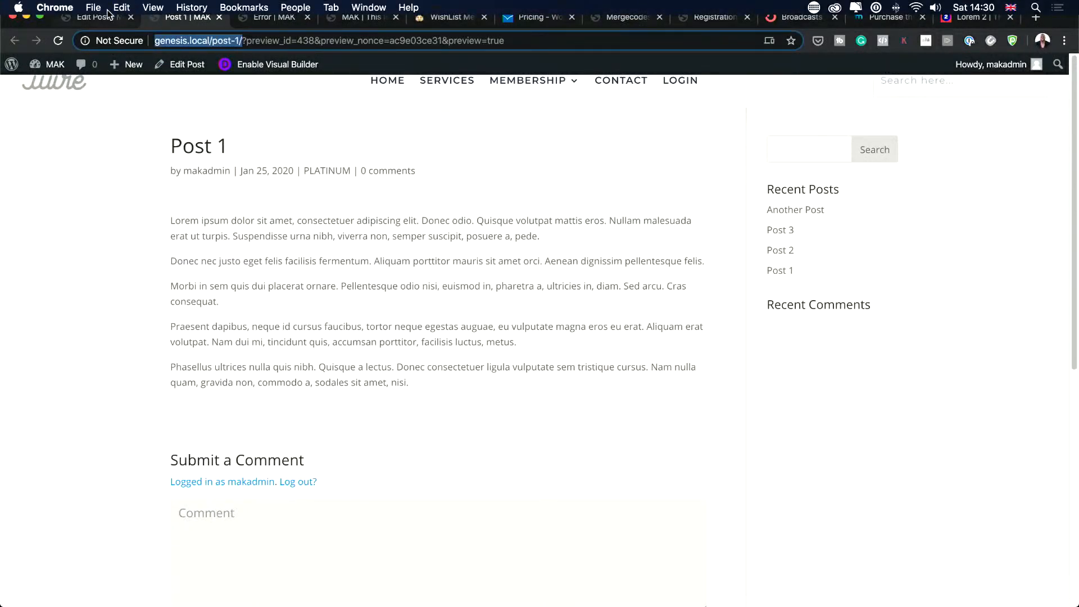
pyautogui.click(92, 8)
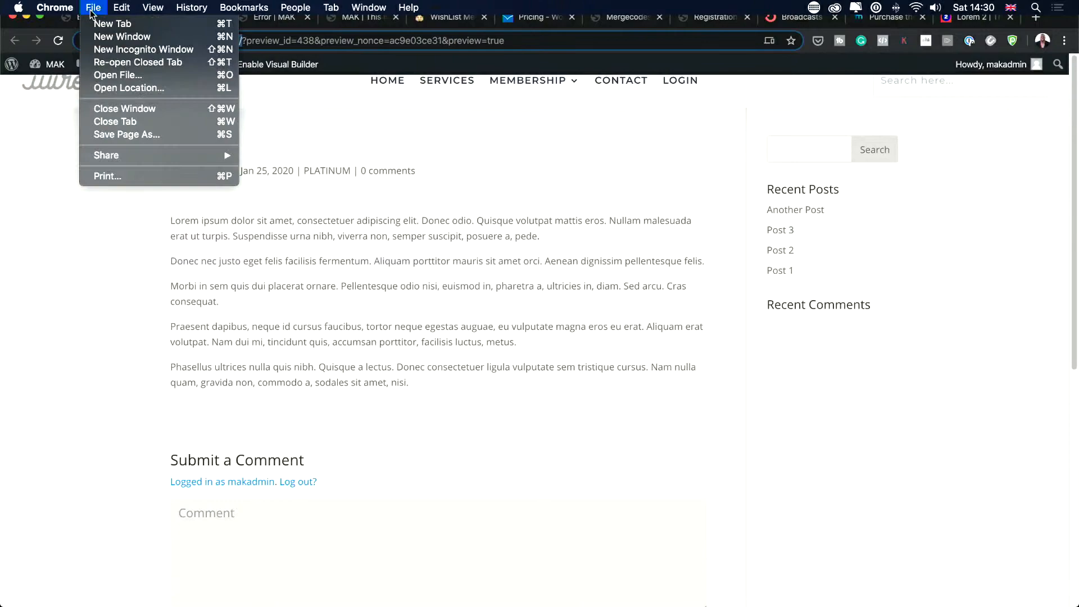
pyautogui.click(136, 50)
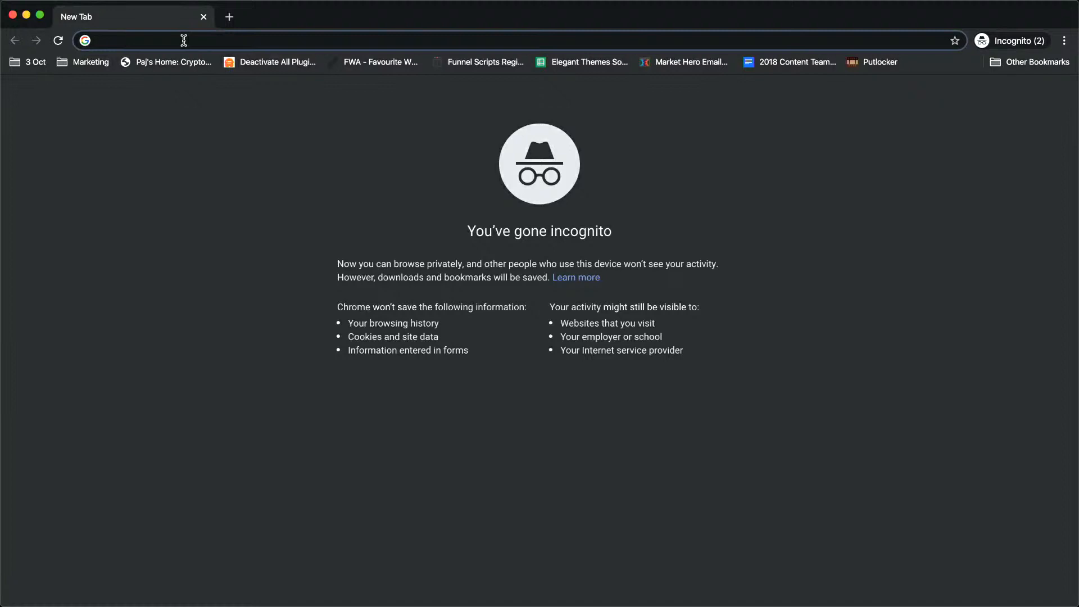
pyautogui.press('super+v')
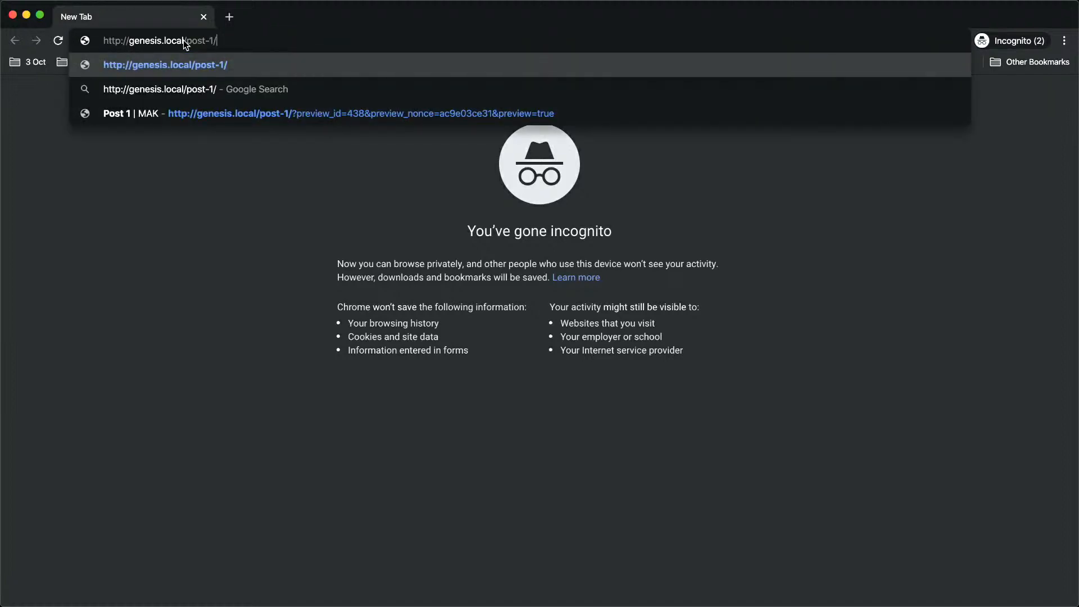
pyautogui.press('Return')
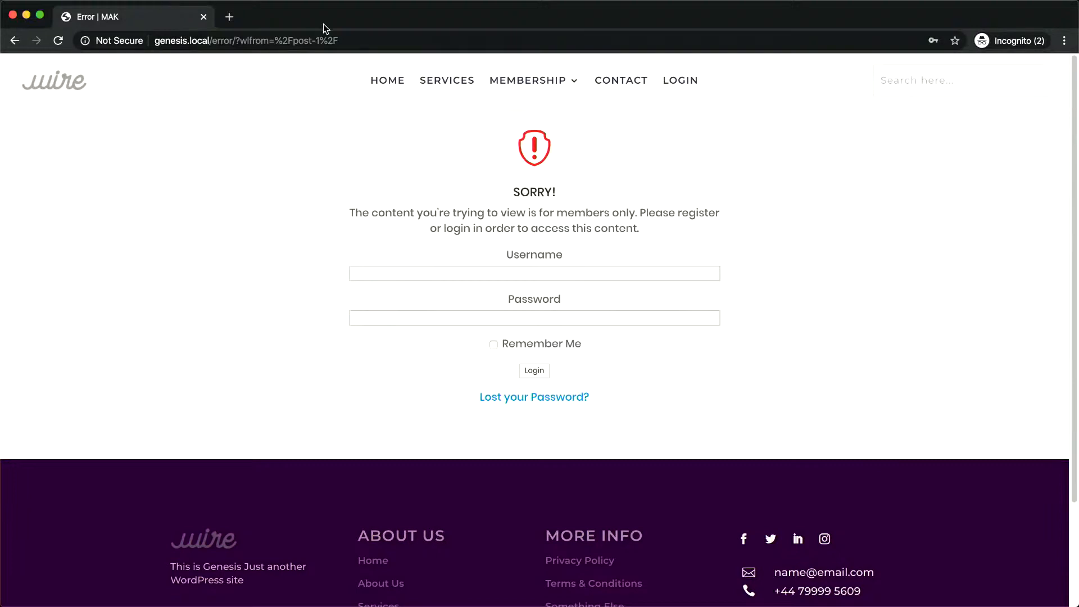
pyautogui.moveTo(324, 22); pyautogui.dragTo(471, 327)
pyautogui.click(566, 177)
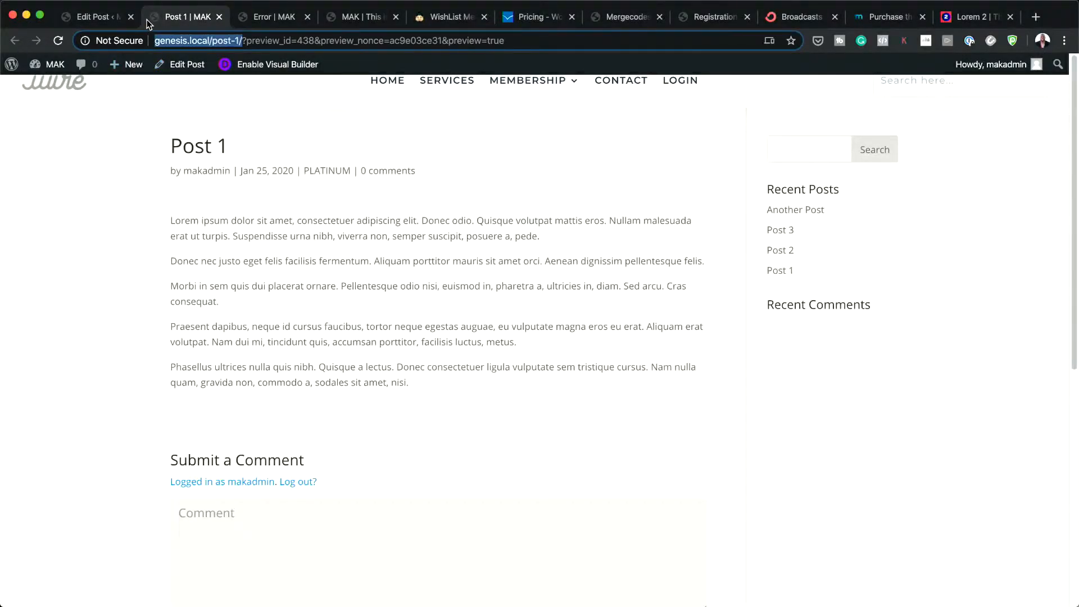
# Set Post 1 to Unprotected in WishList Member, apply the setting, and update the post.
pyautogui.click(94, 19)
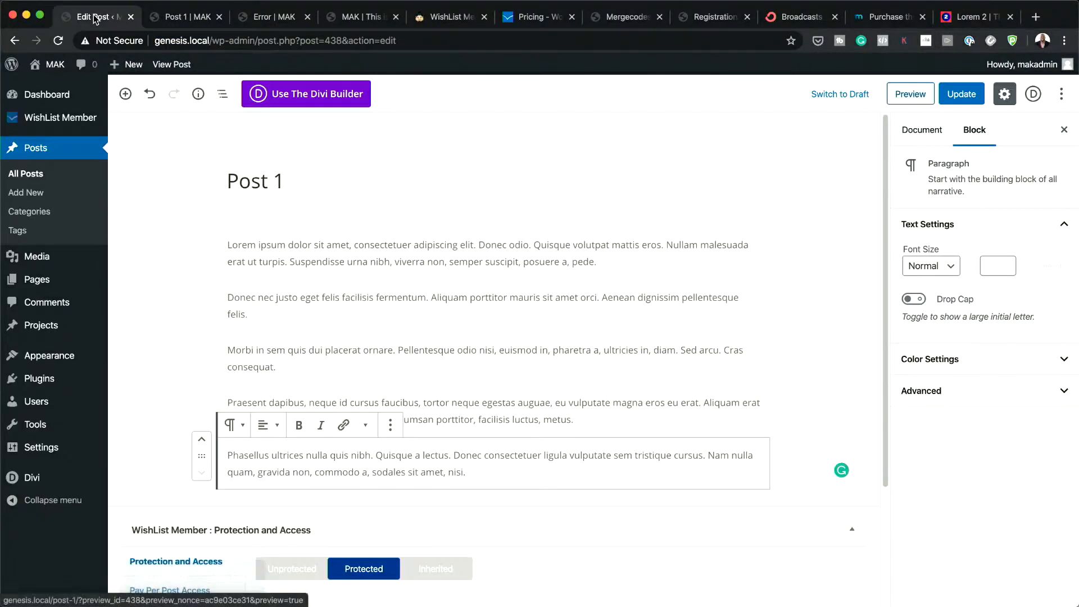
pyautogui.scroll(-3, 515, 520)
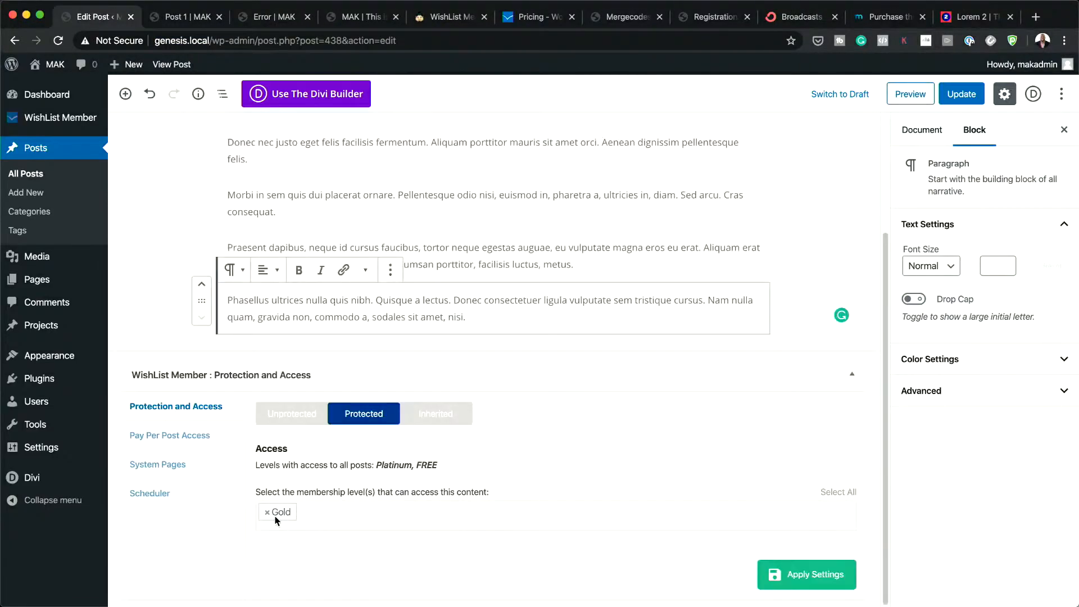
pyautogui.click(292, 418)
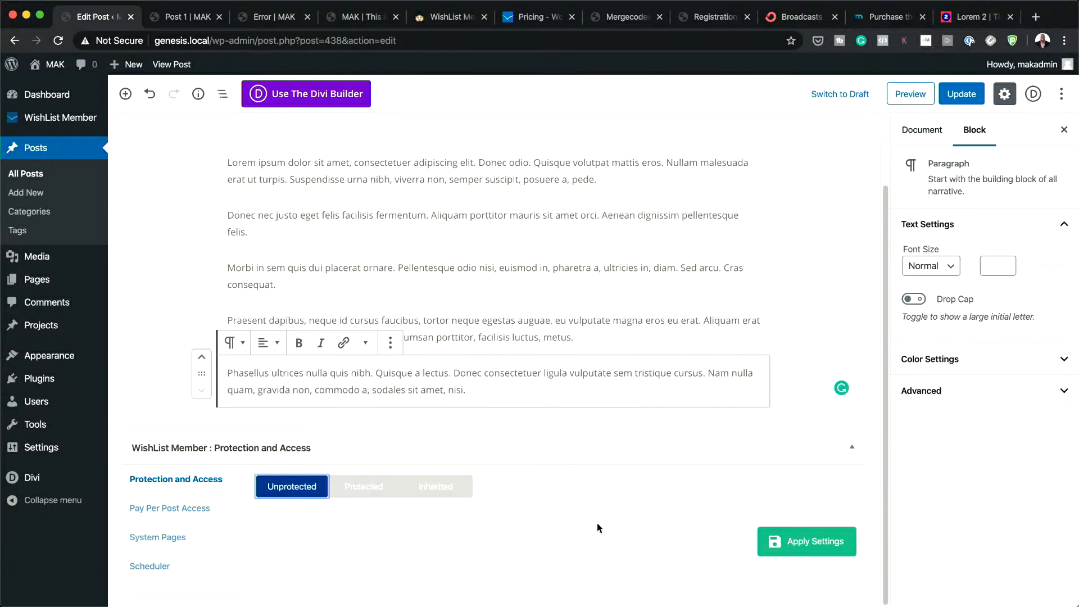
pyautogui.click(813, 546)
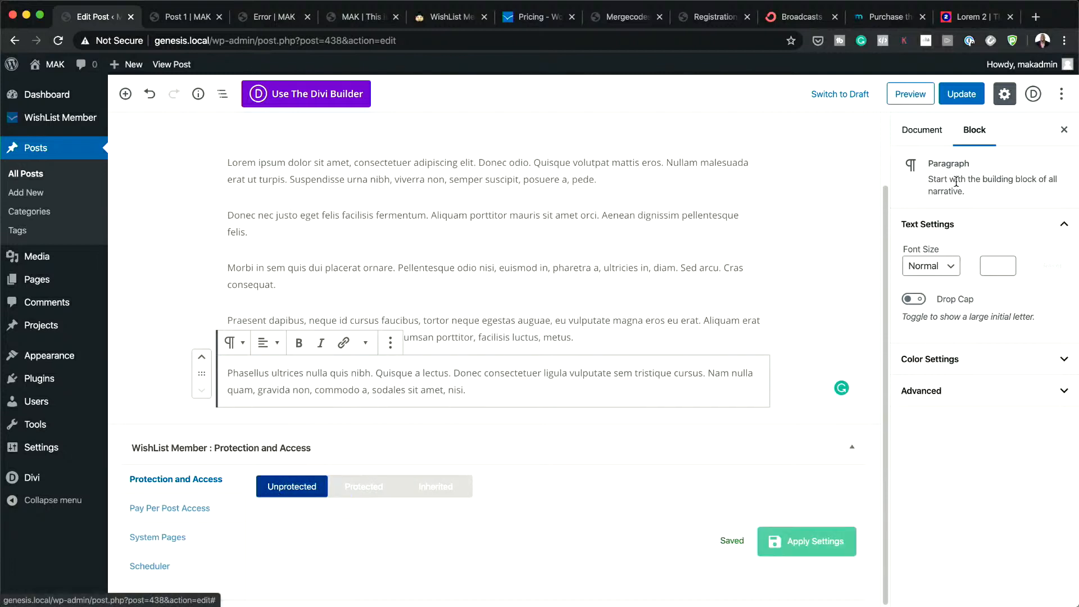
pyautogui.click(966, 94)
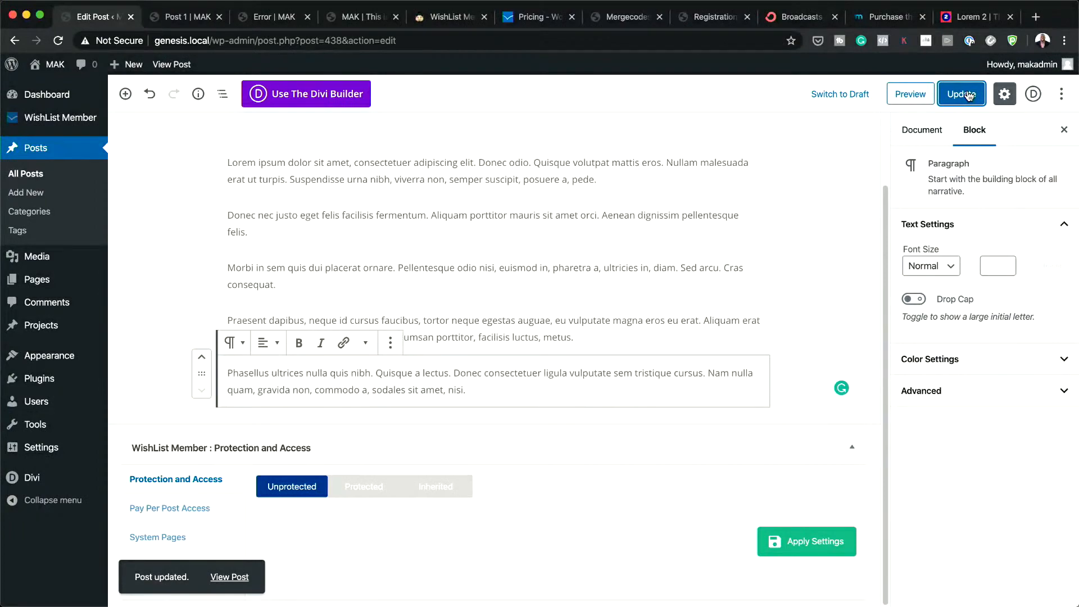
pyautogui.hotkey('ctrl', 'Up')
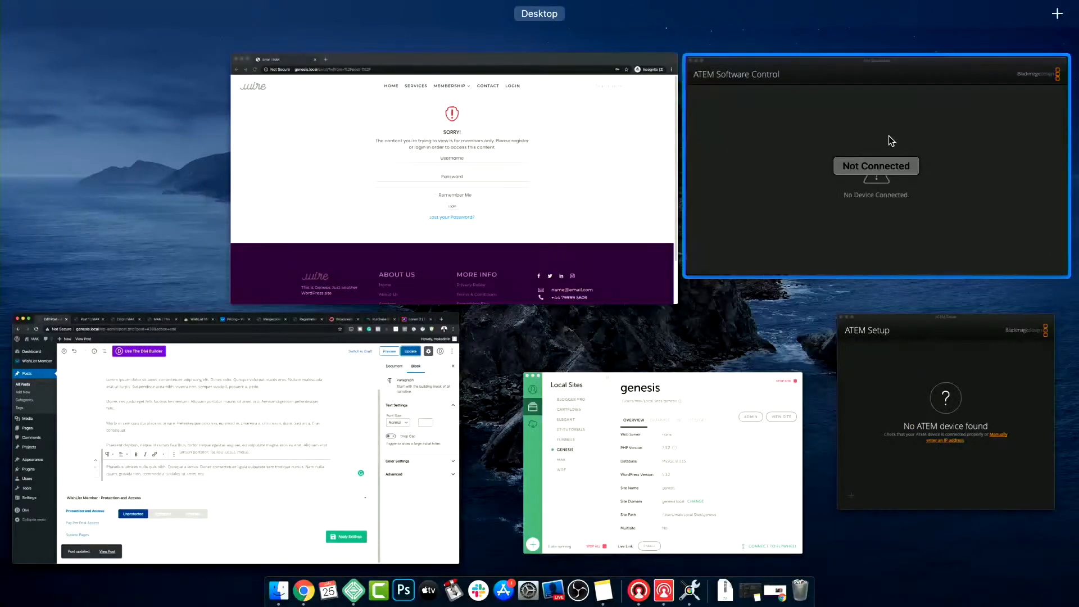
# Reload Post 1's URL in the maximized incognito window to see its lorem text without logging in.
pyautogui.click(624, 150)
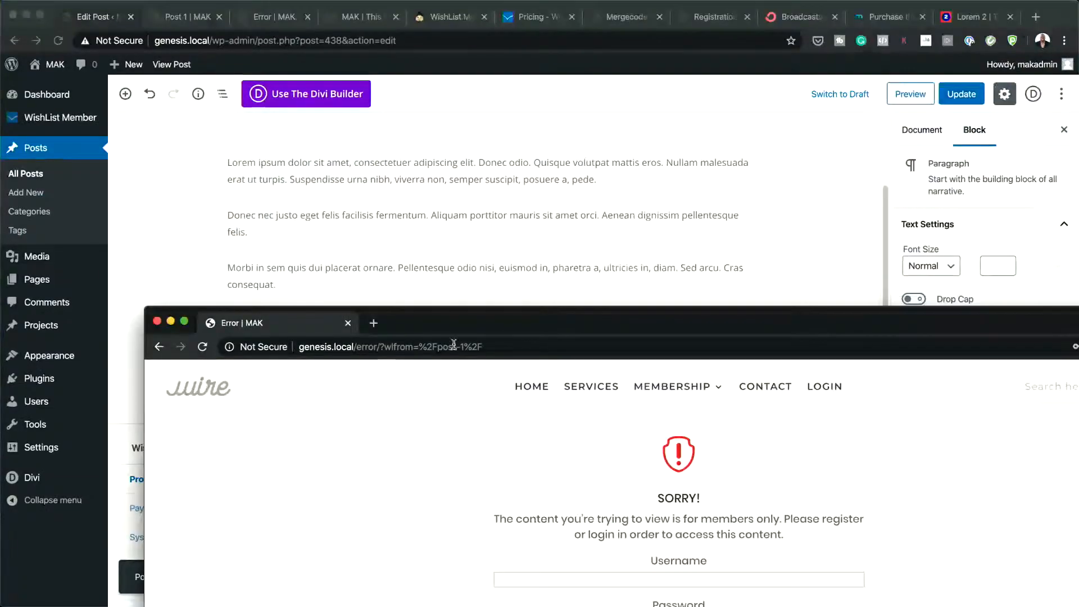
pyautogui.moveTo(538, 329); pyautogui.dragTo(410, 10)
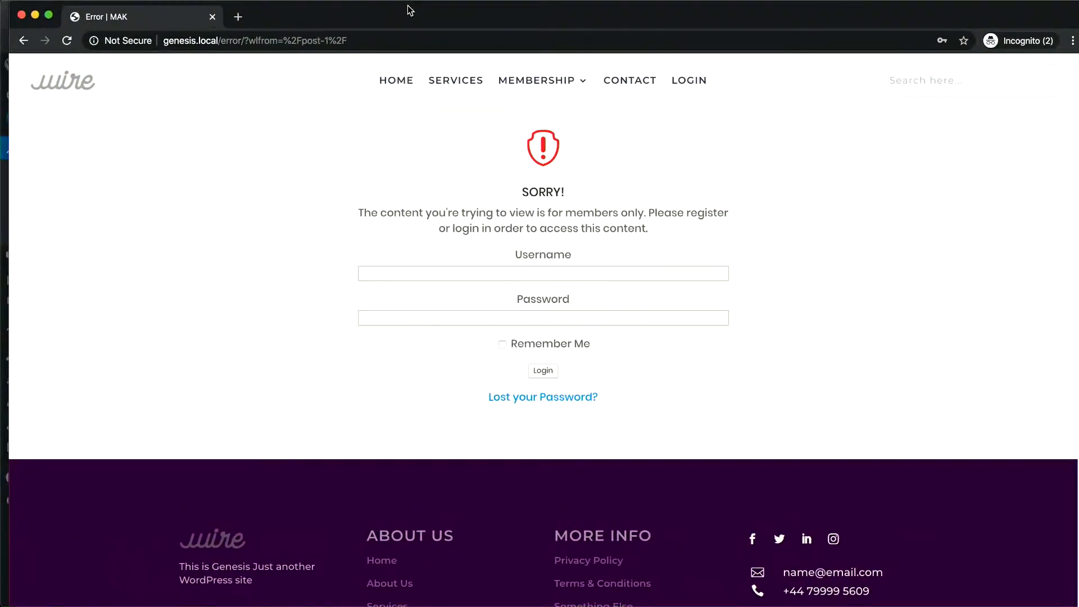
pyautogui.click(24, 42)
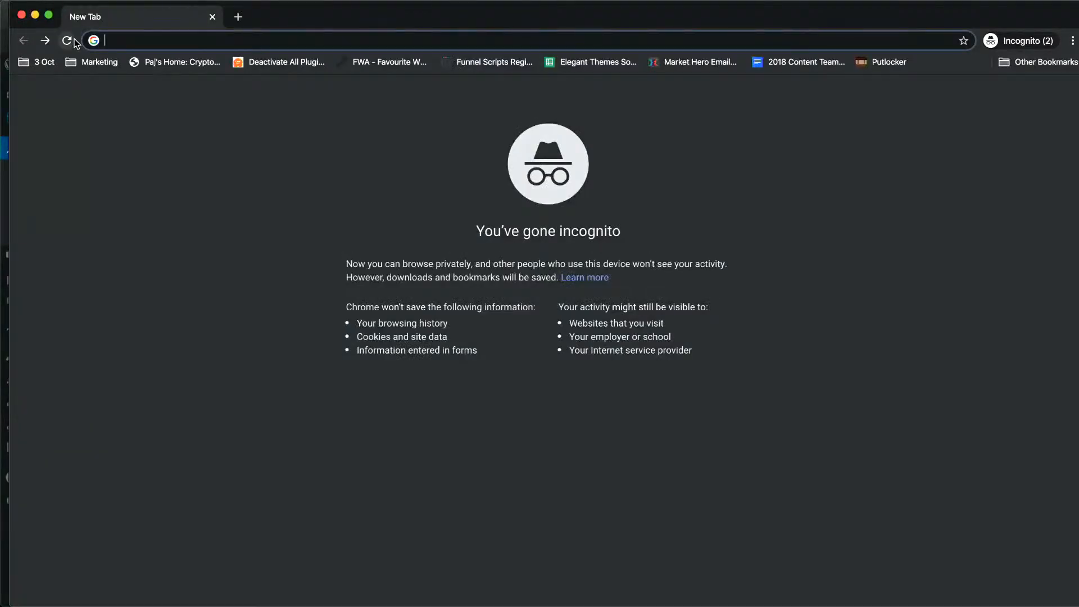
pyautogui.press('super+v')
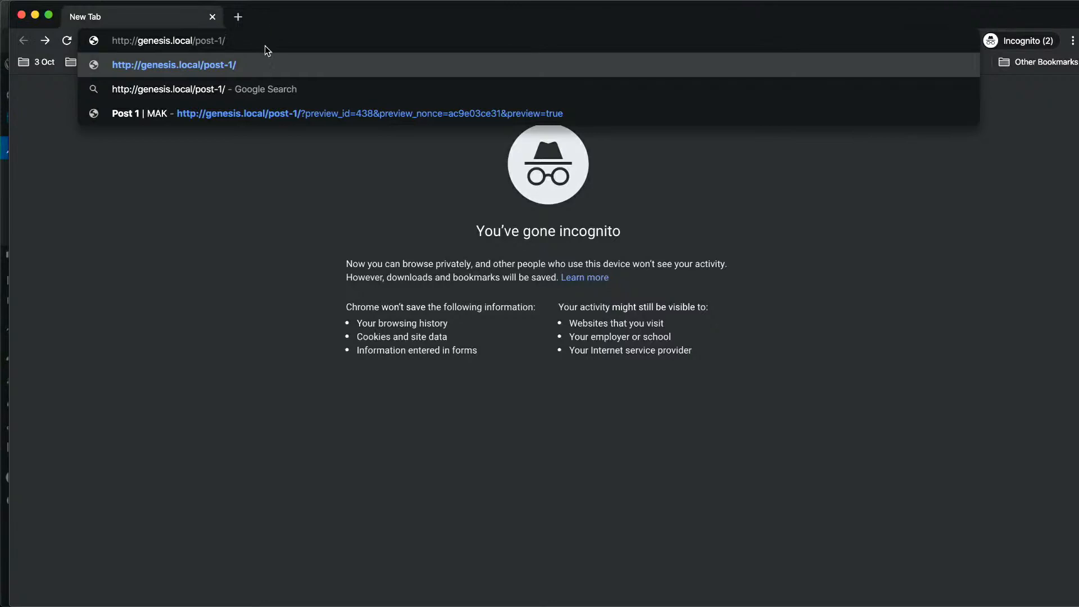
pyautogui.click(243, 107)
pyautogui.click(250, 37)
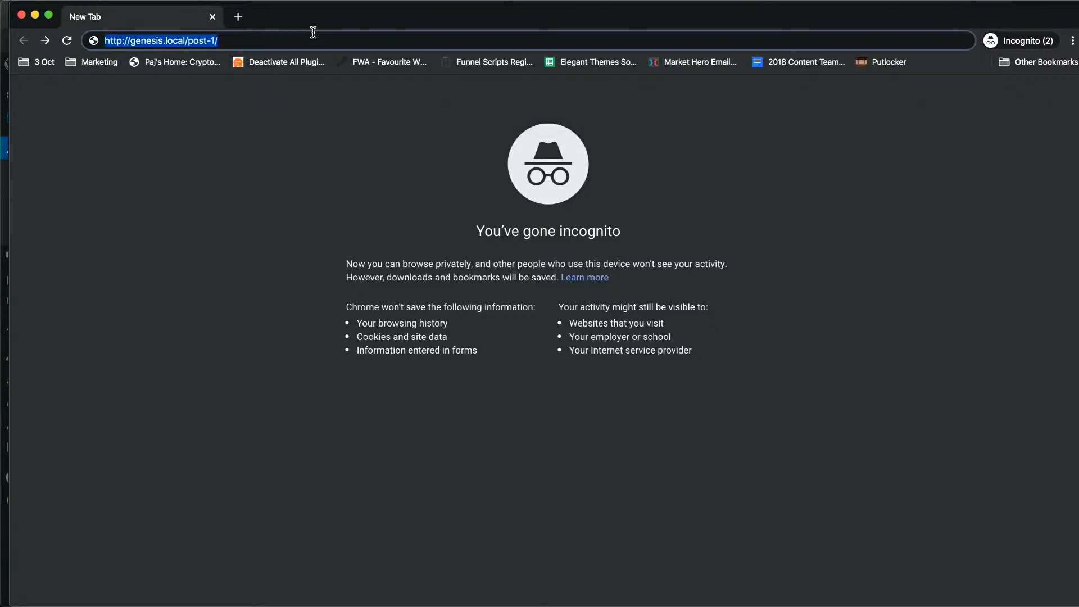
pyautogui.press('Return')
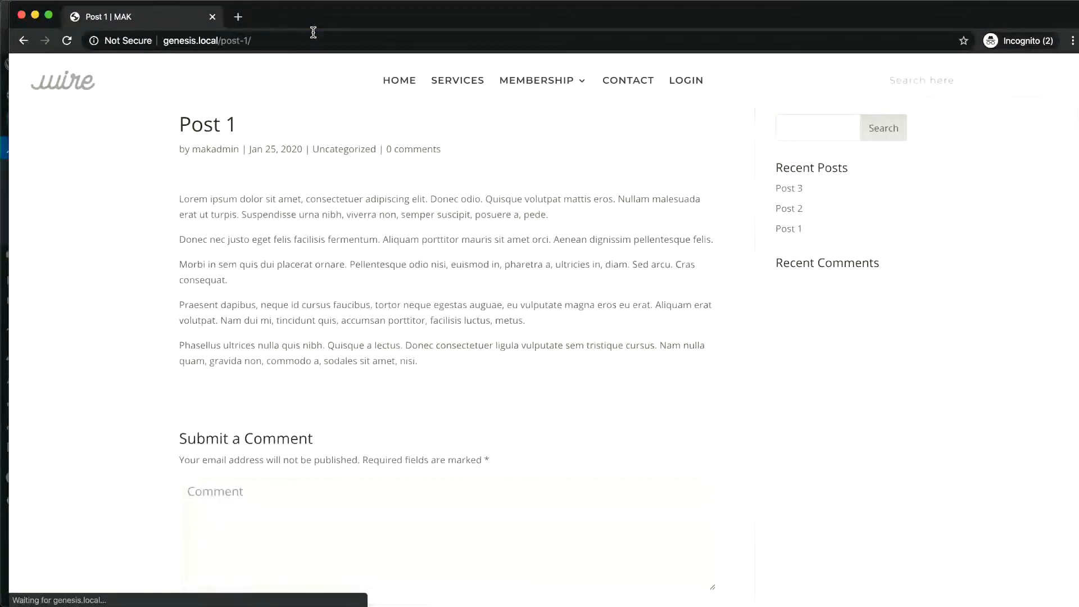
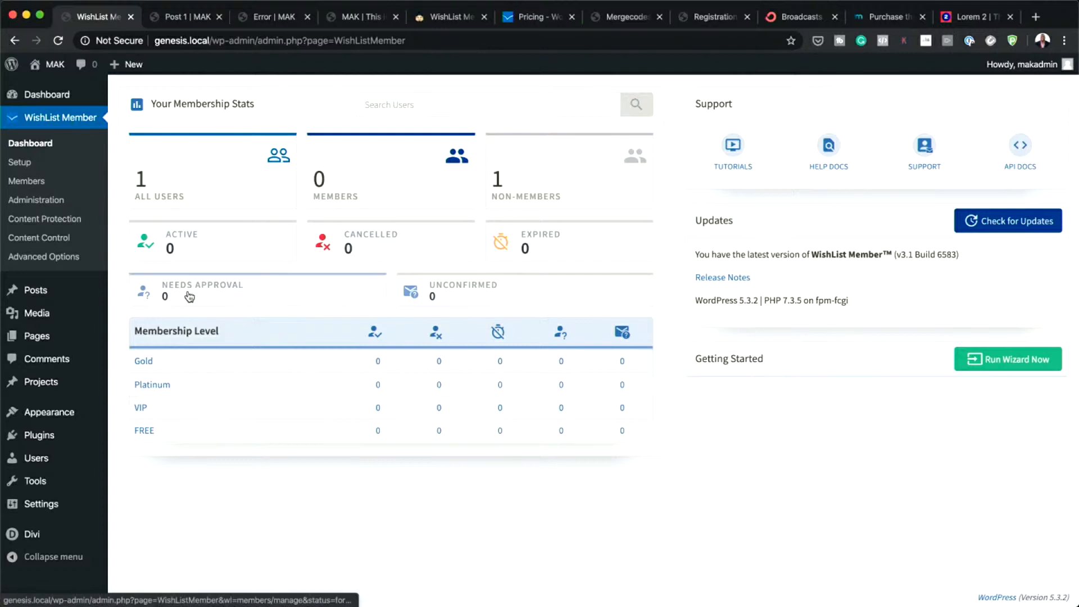
# Open WishList Member Content Protection and list Pages, showing Contact through Membership unprotected.
pyautogui.click(74, 223)
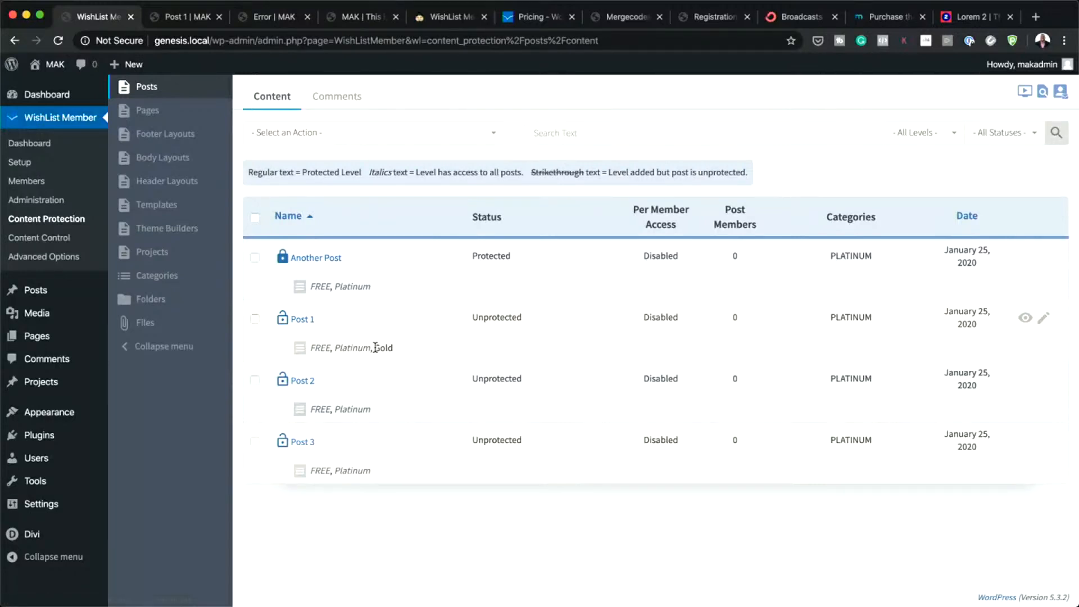
pyautogui.moveTo(389, 347); pyautogui.dragTo(372, 350)
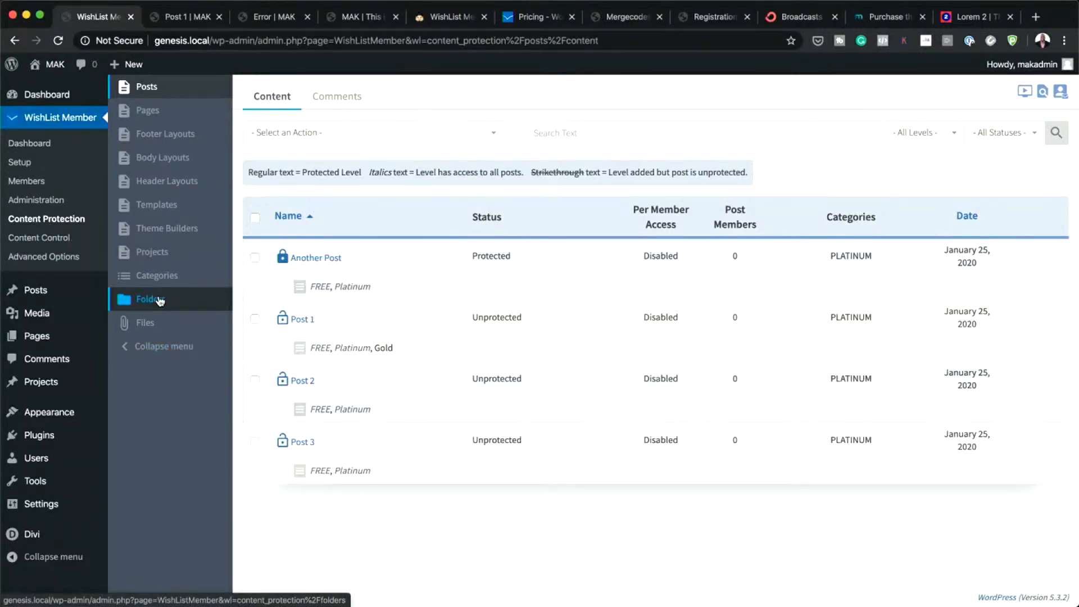
pyautogui.click(187, 112)
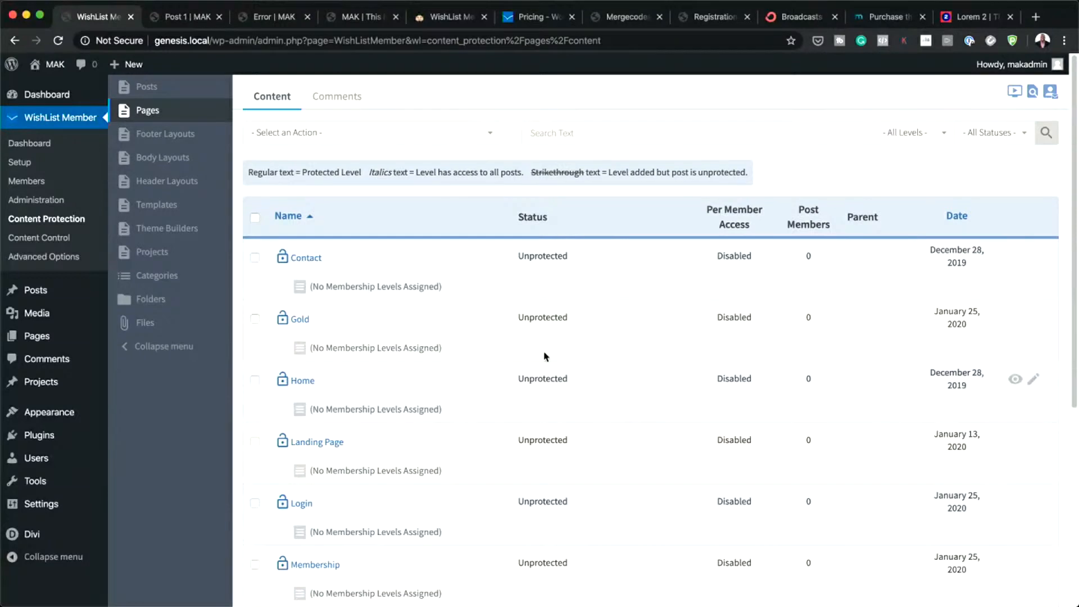
# Set the Privacy Policy page to Protected with the Platinum membership level.
pyautogui.scroll(-1, 590, 511)
pyautogui.scroll(-5, 591, 511)
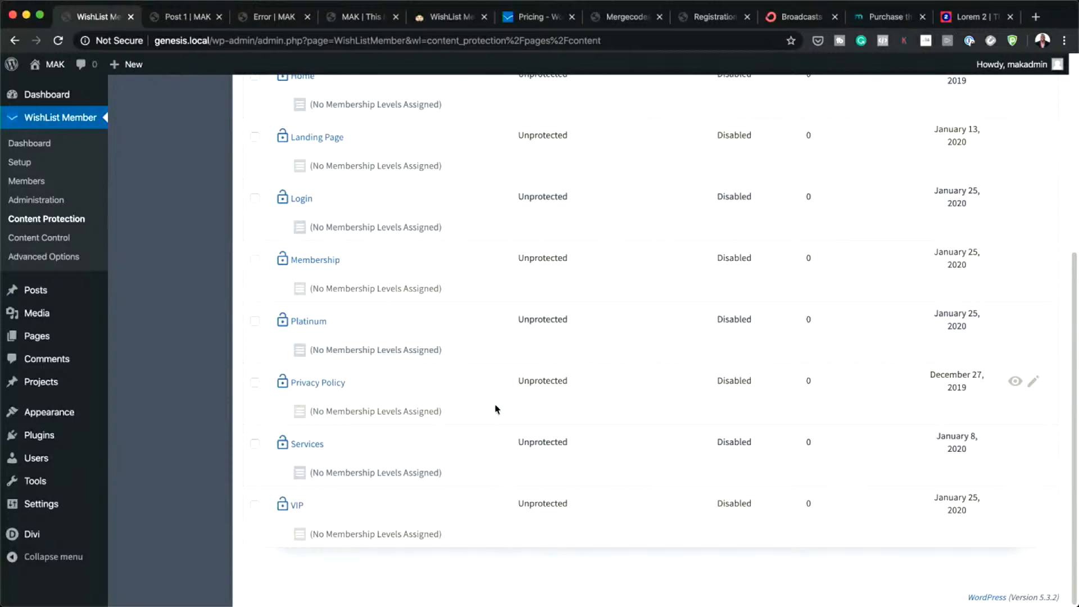
pyautogui.click(256, 385)
pyautogui.click(1034, 382)
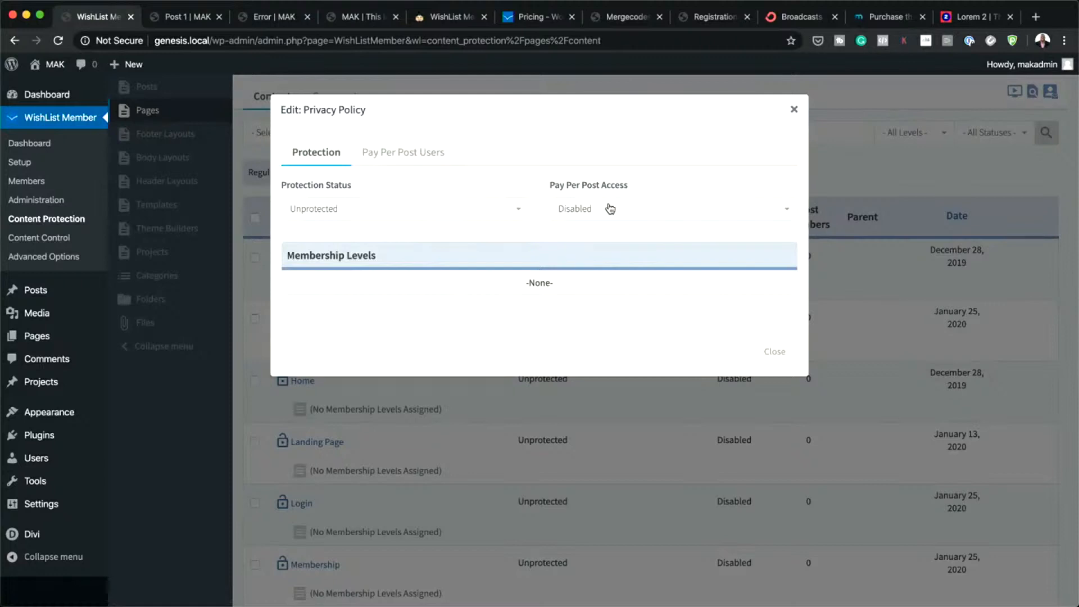
pyautogui.click(451, 209)
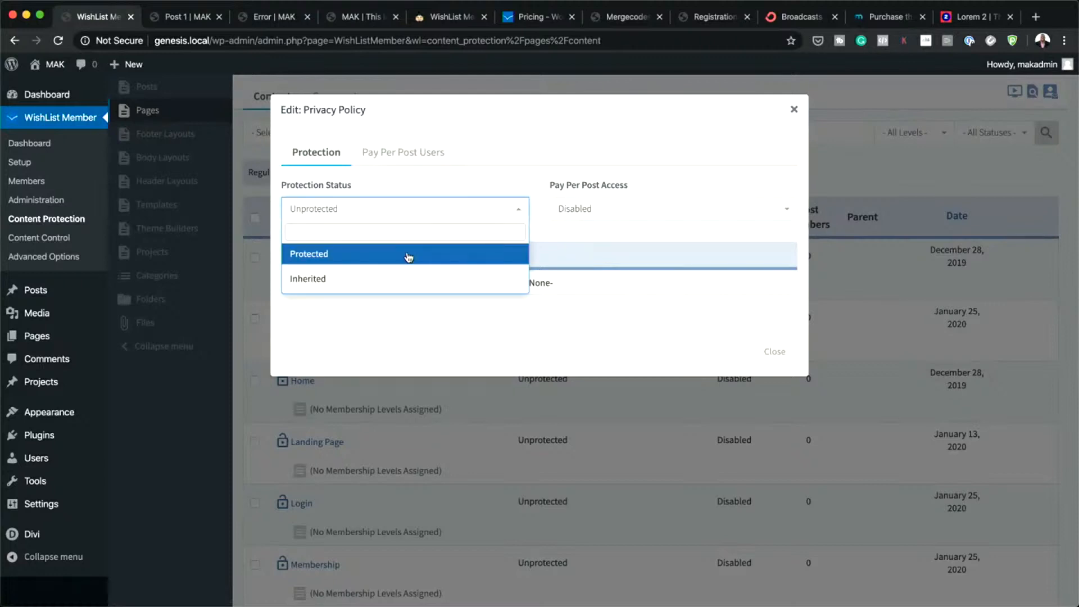
pyautogui.click(408, 255)
pyautogui.click(464, 270)
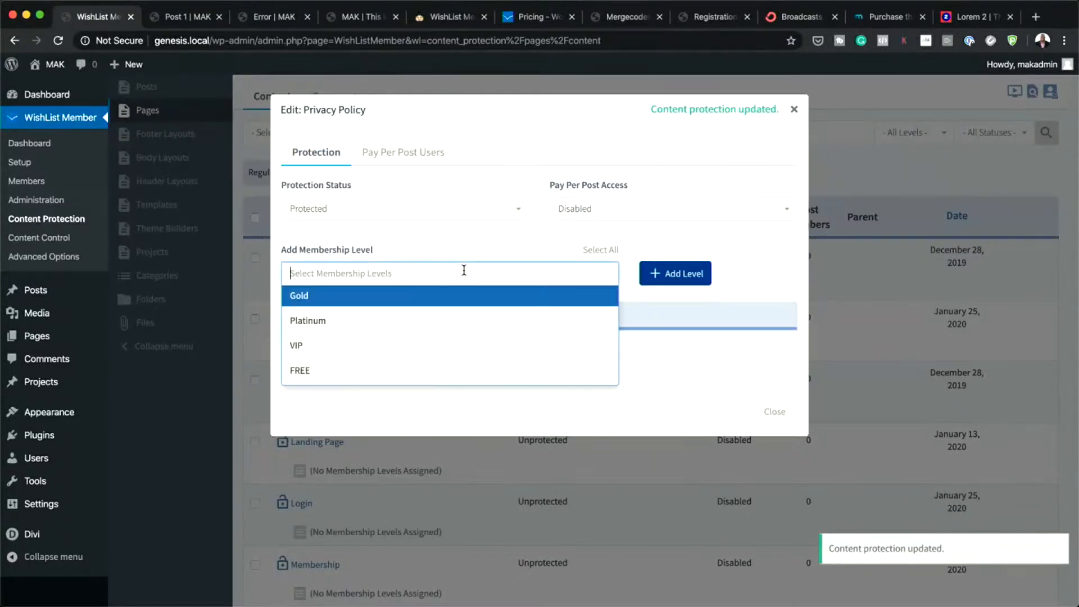
pyautogui.click(363, 331)
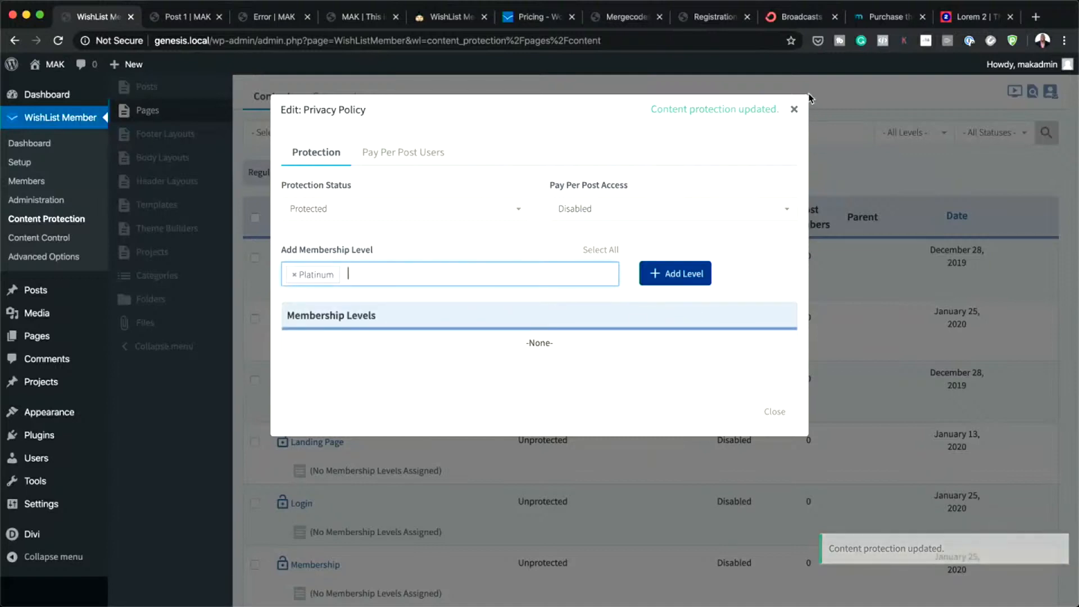
pyautogui.click(775, 411)
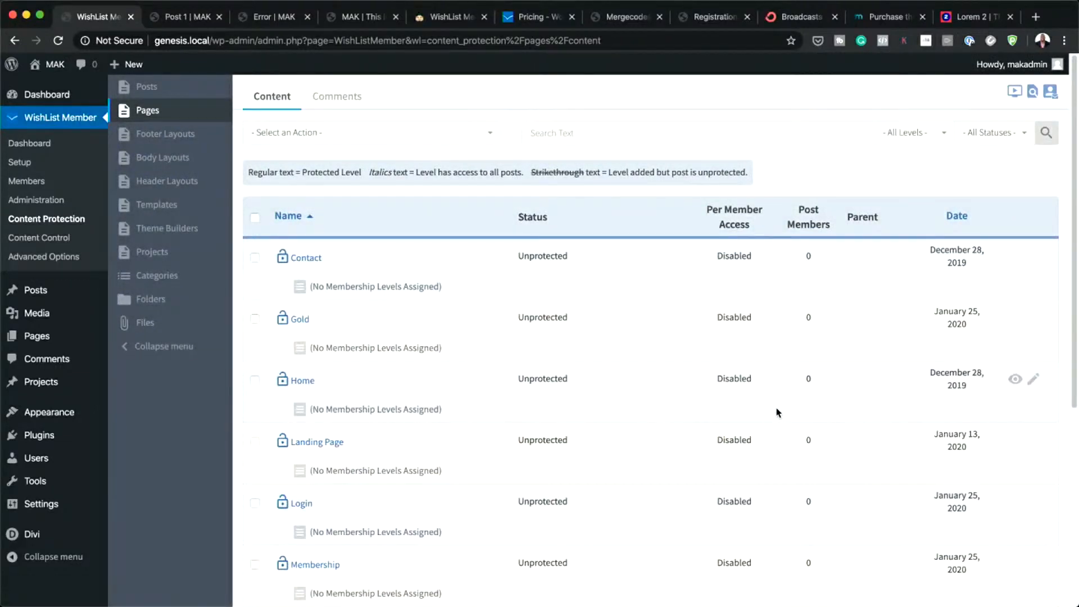
pyautogui.scroll(-3, 674, 450)
pyautogui.scroll(-2, 619, 469)
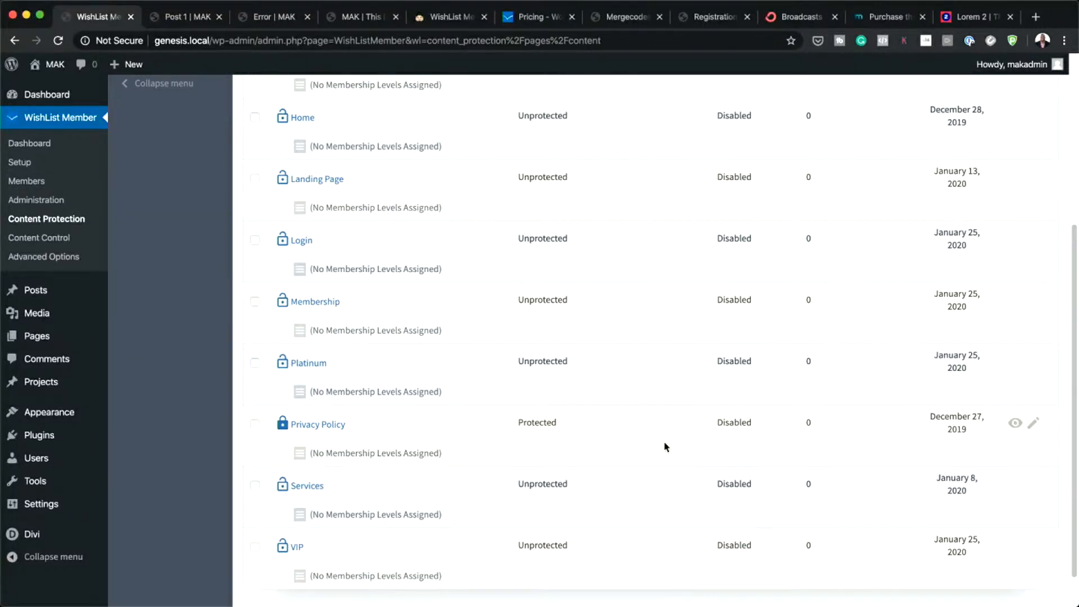
pyautogui.click(1014, 423)
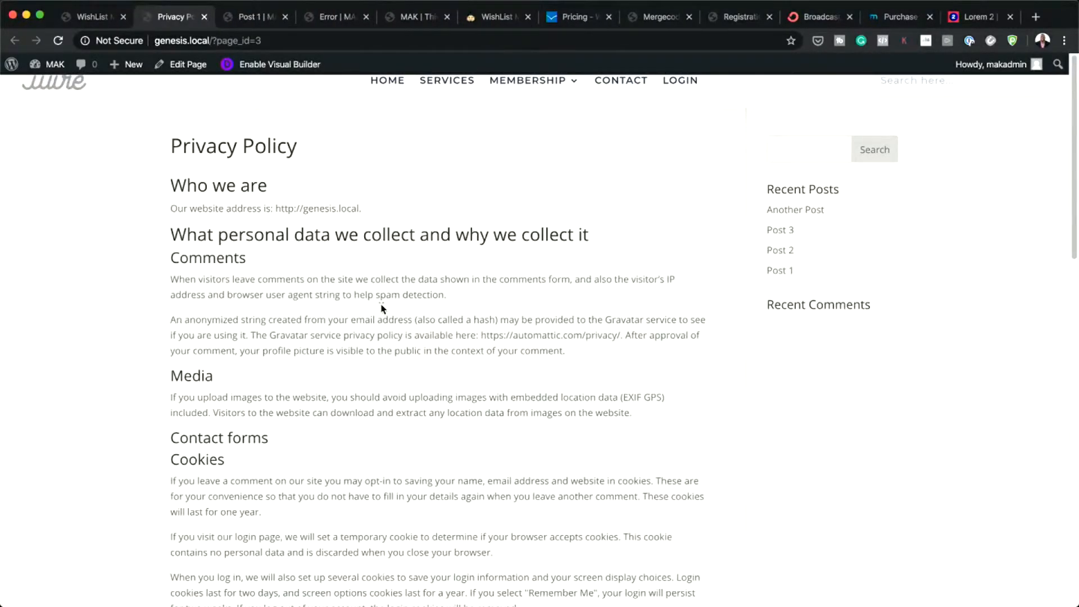
pyautogui.scroll(-2, 381, 308)
pyautogui.click(204, 16)
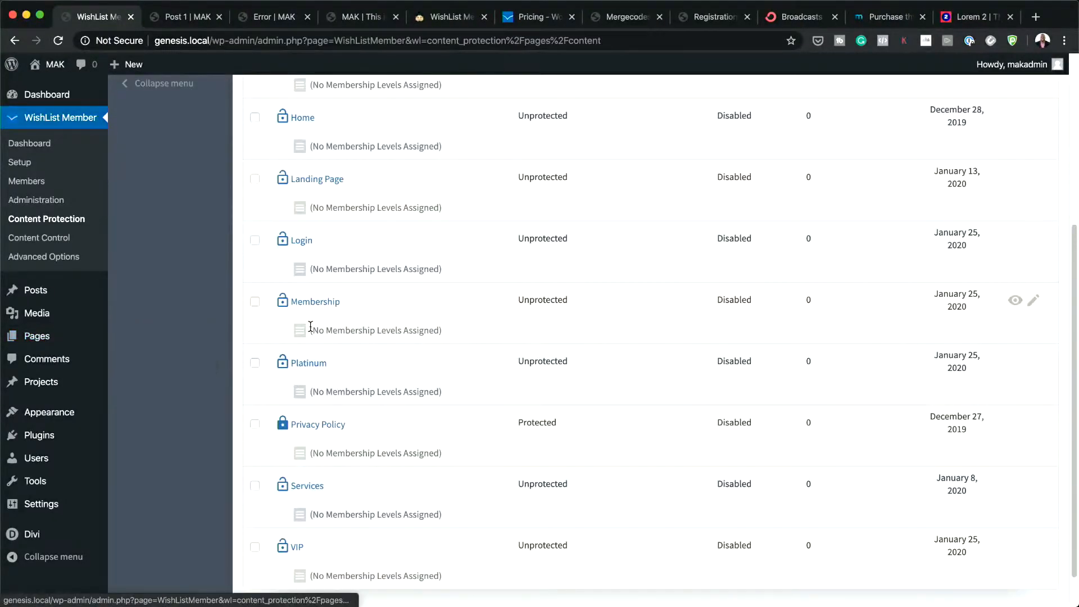
# Edit the Home page, make it Protected with VIP access, apply the settings, and update.
pyautogui.click(149, 340)
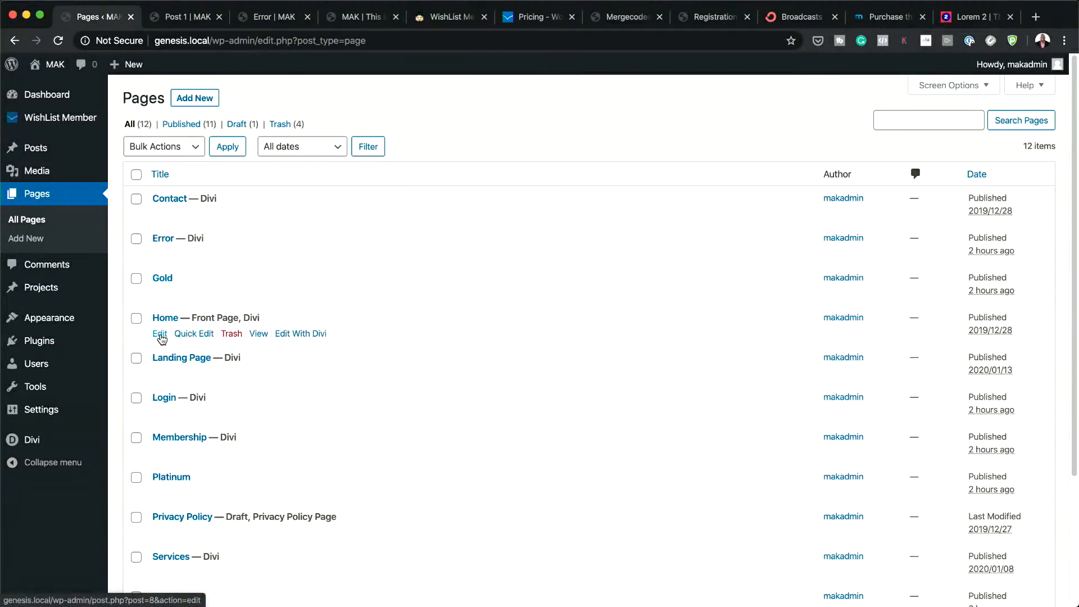
pyautogui.click(160, 335)
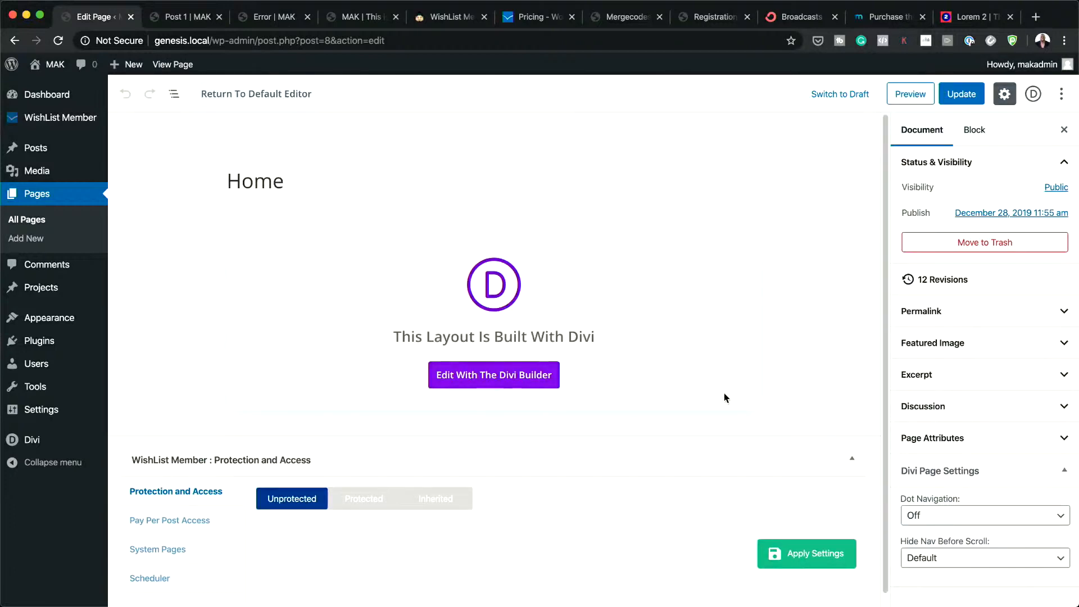
pyautogui.scroll(-1, 650, 350)
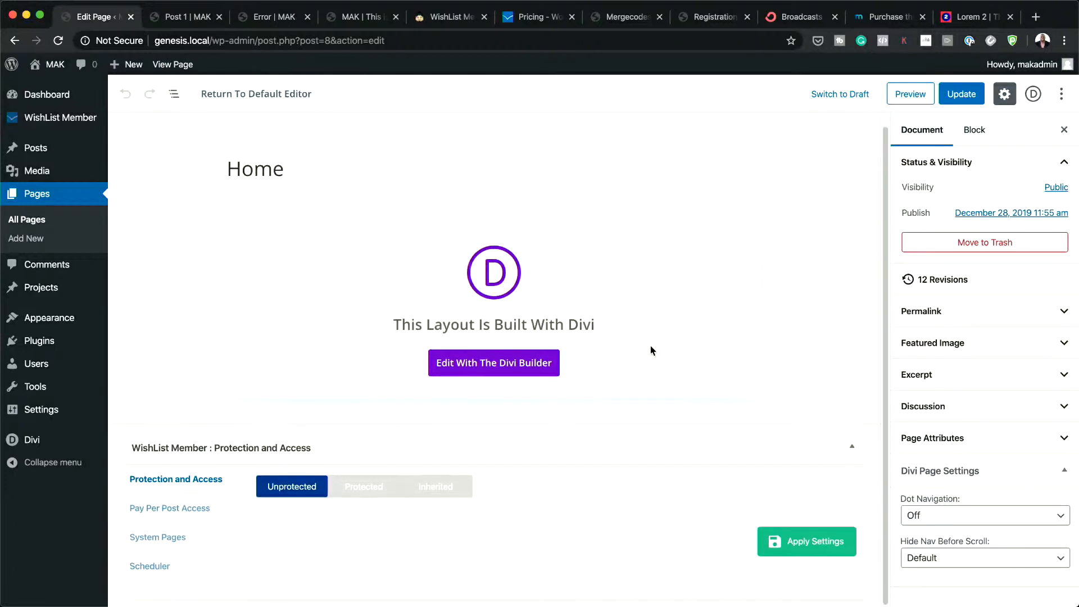
pyautogui.click(364, 492)
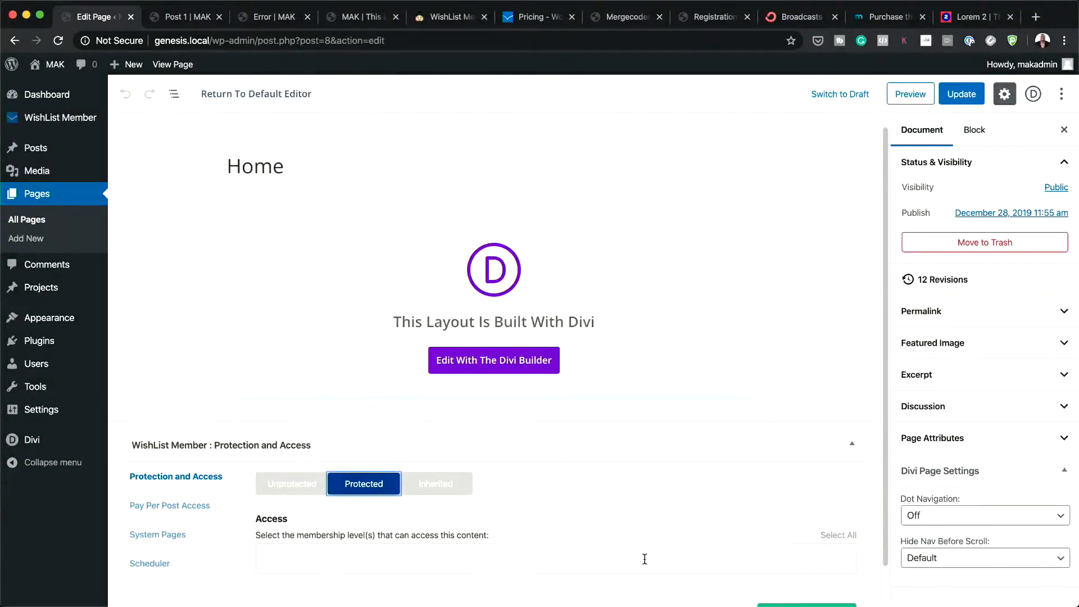
pyautogui.scroll(-2, 644, 558)
pyautogui.click(453, 514)
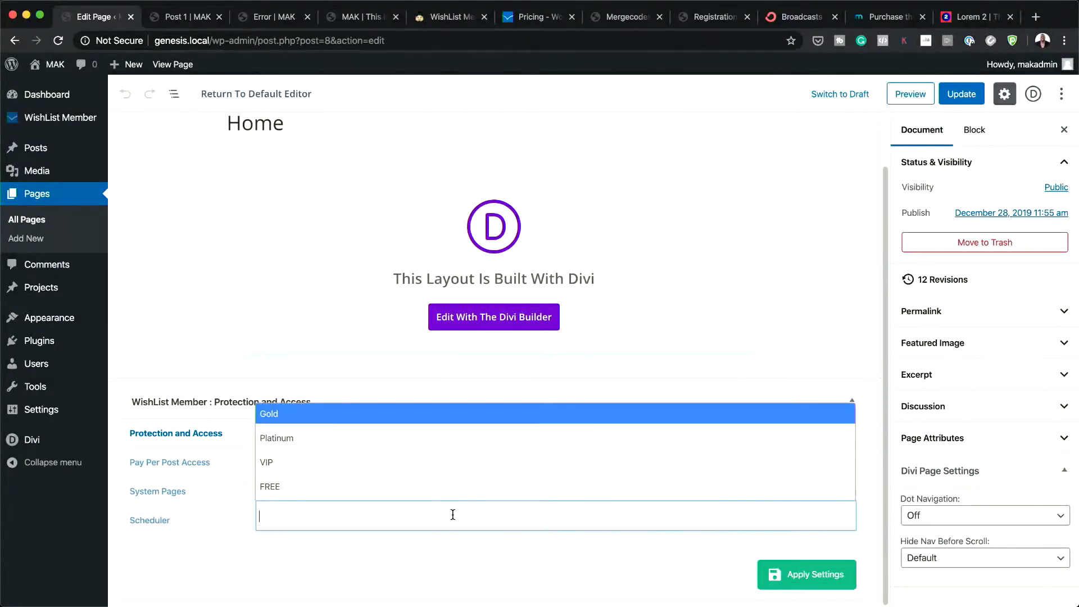
pyautogui.click(298, 464)
pyautogui.click(818, 574)
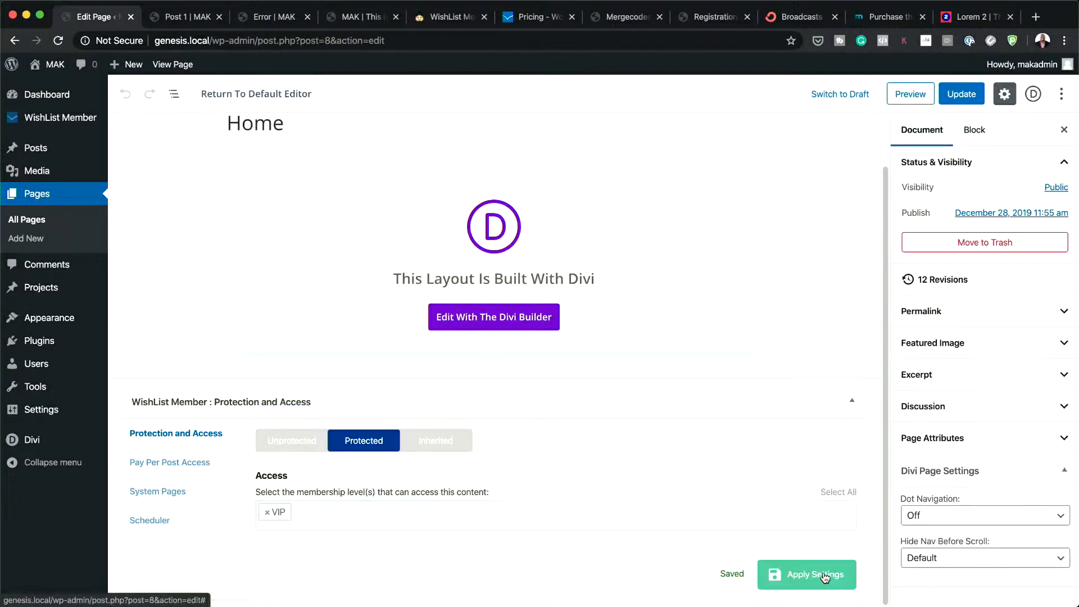
pyautogui.click(976, 98)
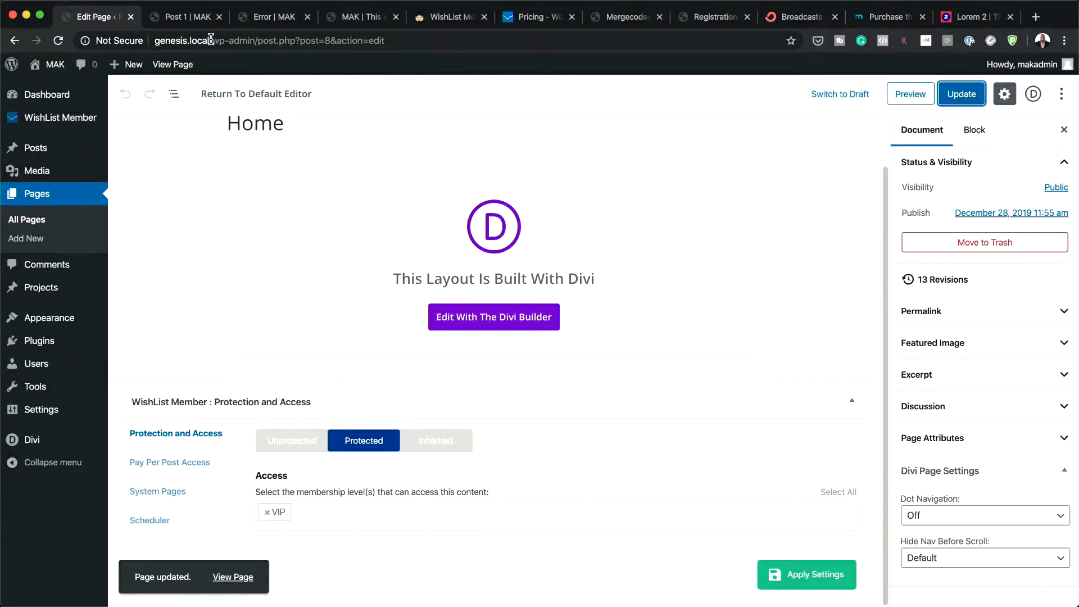
# Load the site's home address in the incognito window, reaching the members-only login page.
pyautogui.moveTo(209, 44); pyautogui.dragTo(154, 45)
pyautogui.press('super+c')
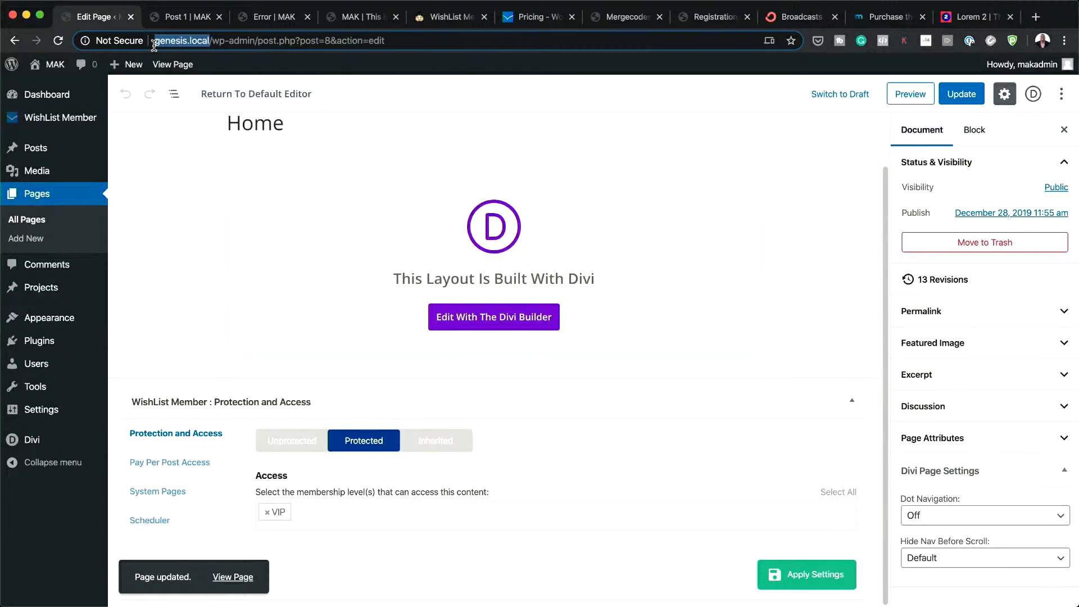
pyautogui.moveTo(559, 604)
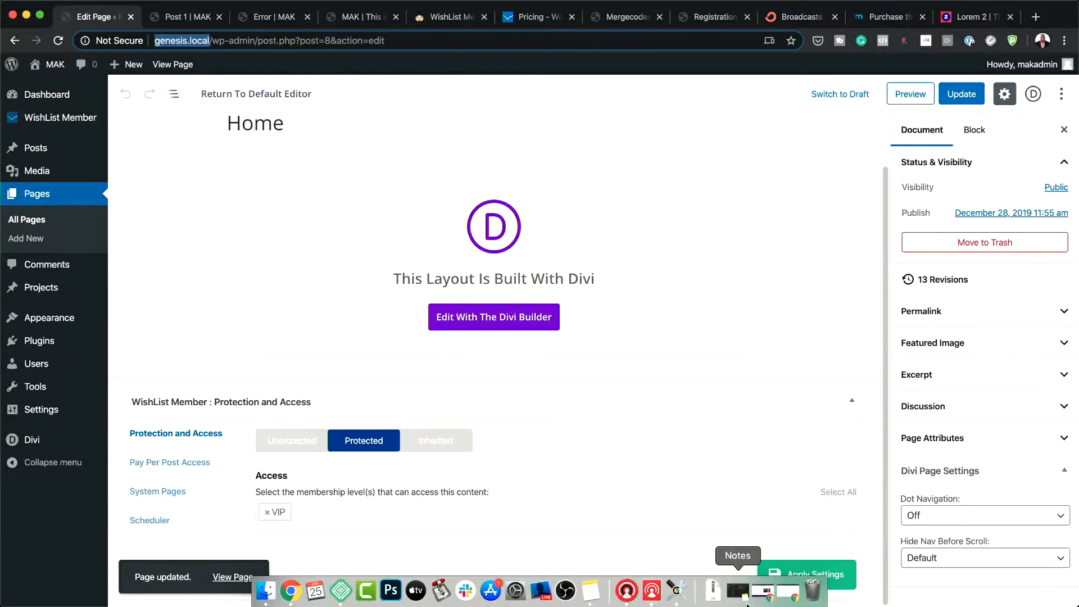
pyautogui.click(784, 596)
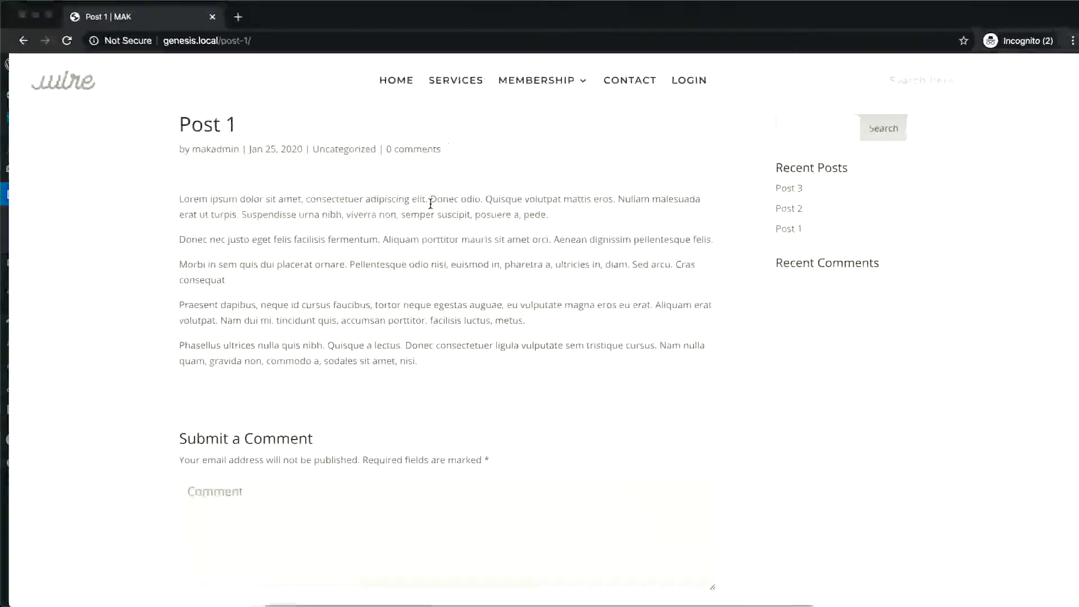
pyautogui.click(270, 42)
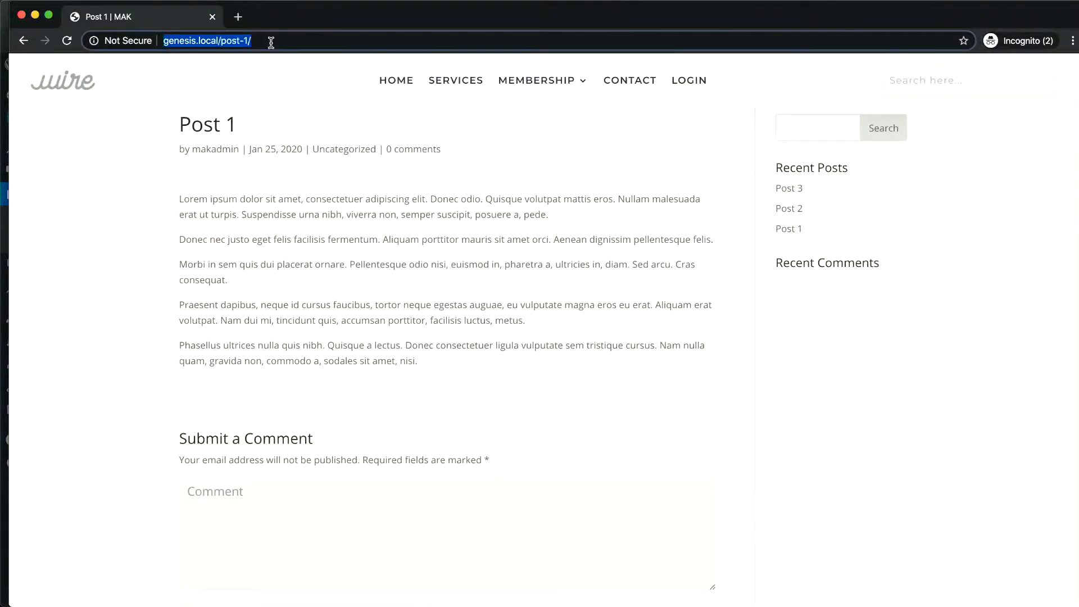
pyautogui.press('super+v')
pyautogui.press('Return')
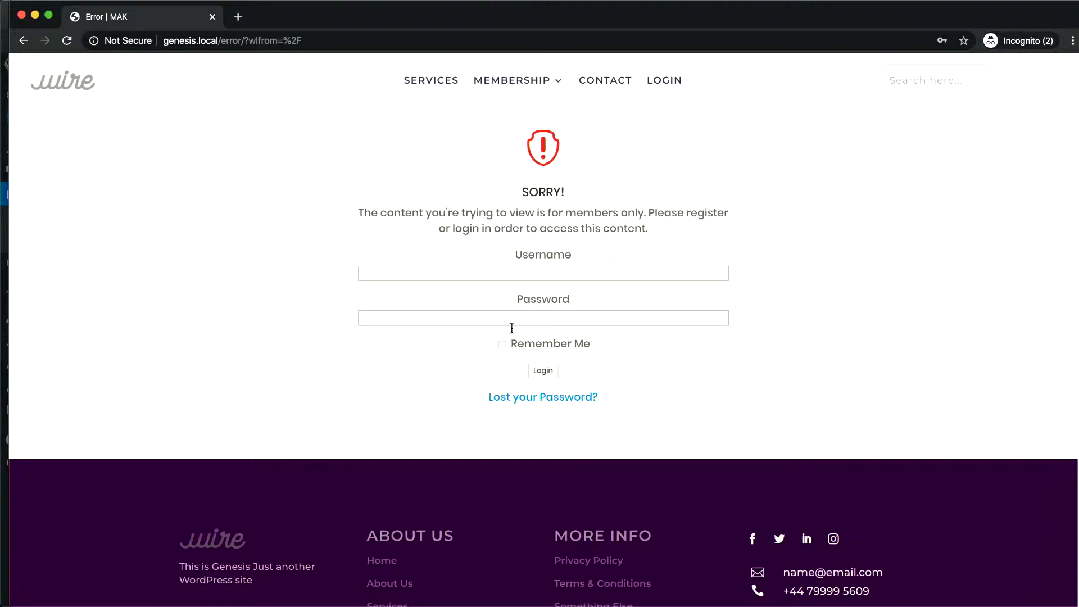
pyautogui.click(401, 273)
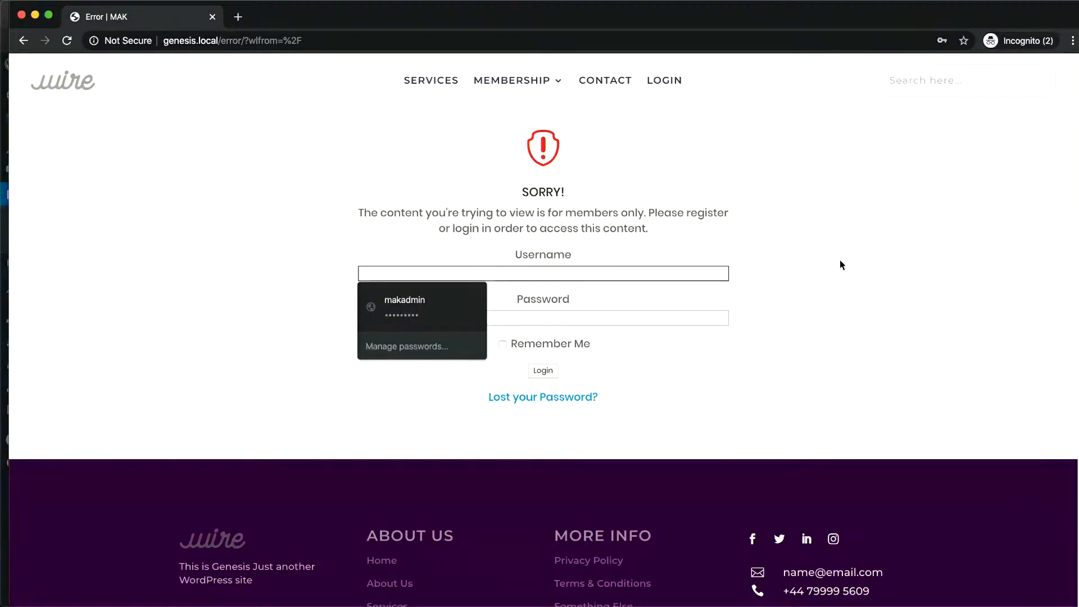
pyautogui.click(818, 292)
# Close the incognito window, set Home back to Unprotected, apply, and update the page.
pyautogui.click(22, 16)
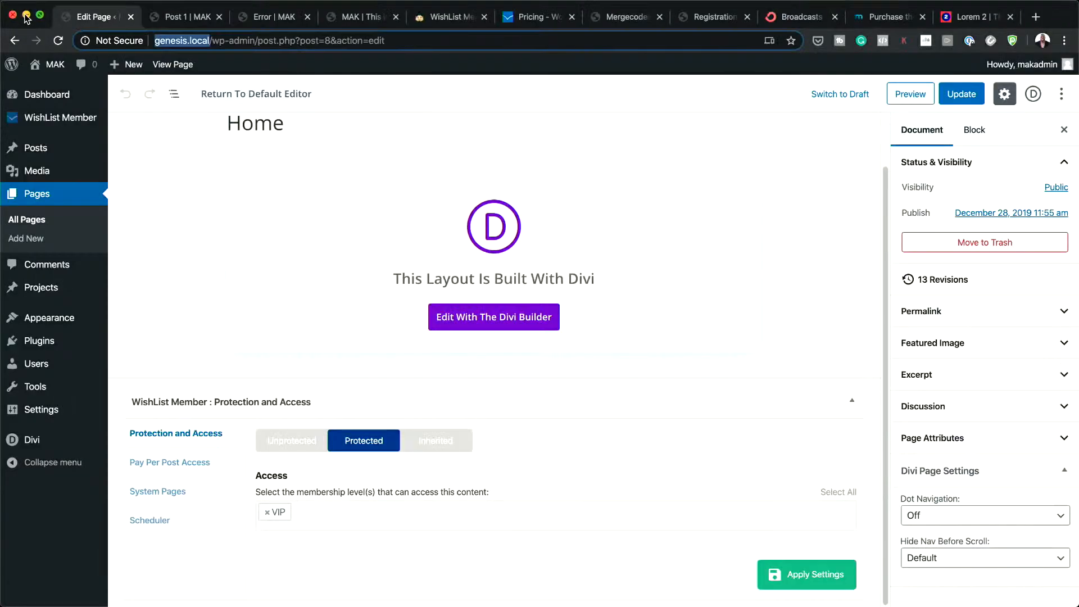
pyautogui.click(285, 440)
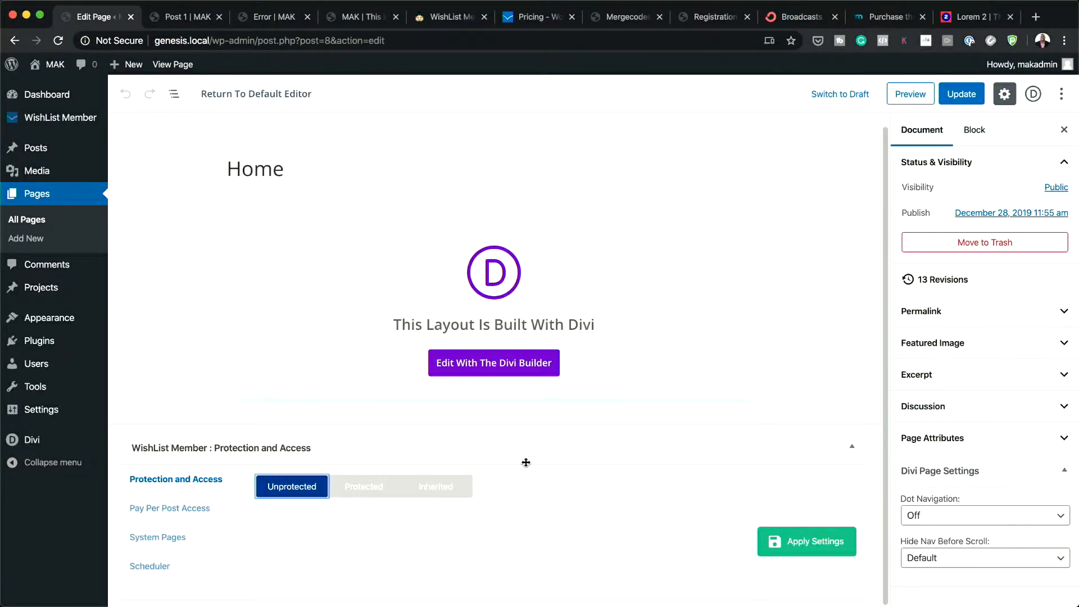
pyautogui.click(798, 539)
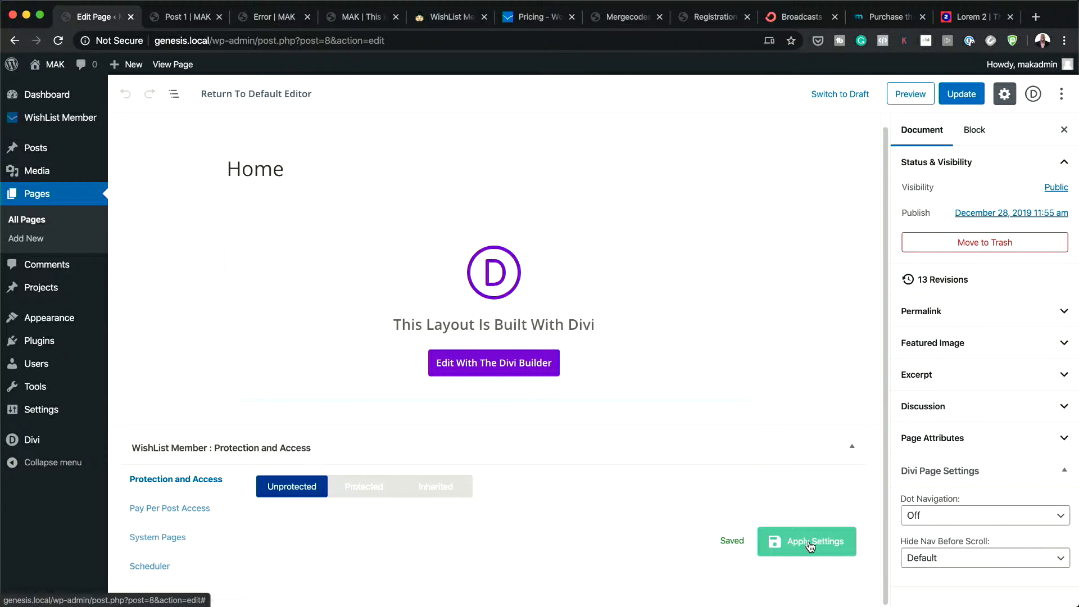
pyautogui.click(971, 96)
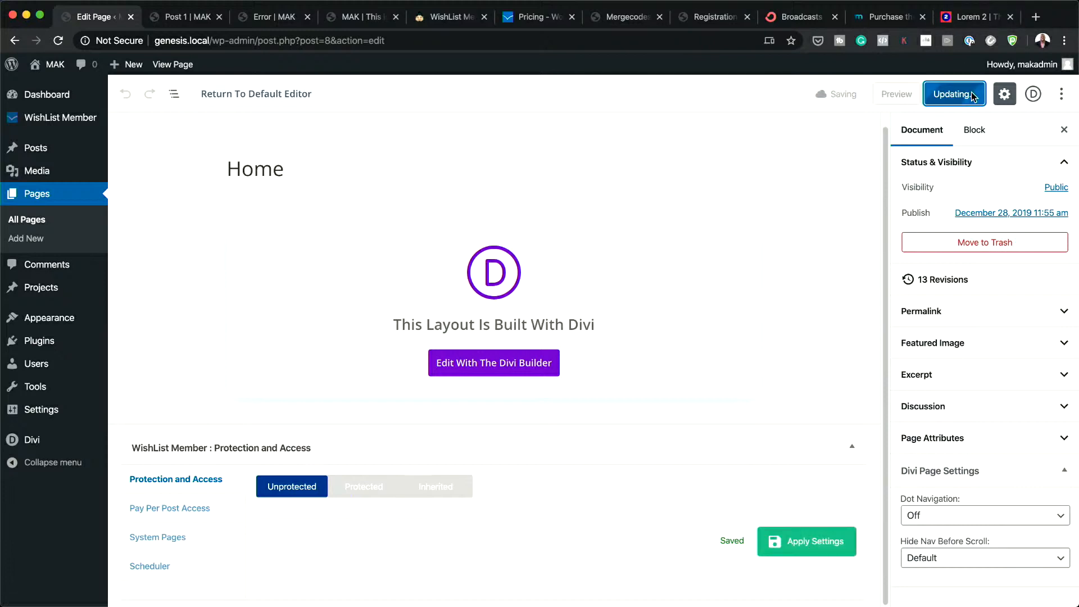
pyautogui.moveTo(76, 335)
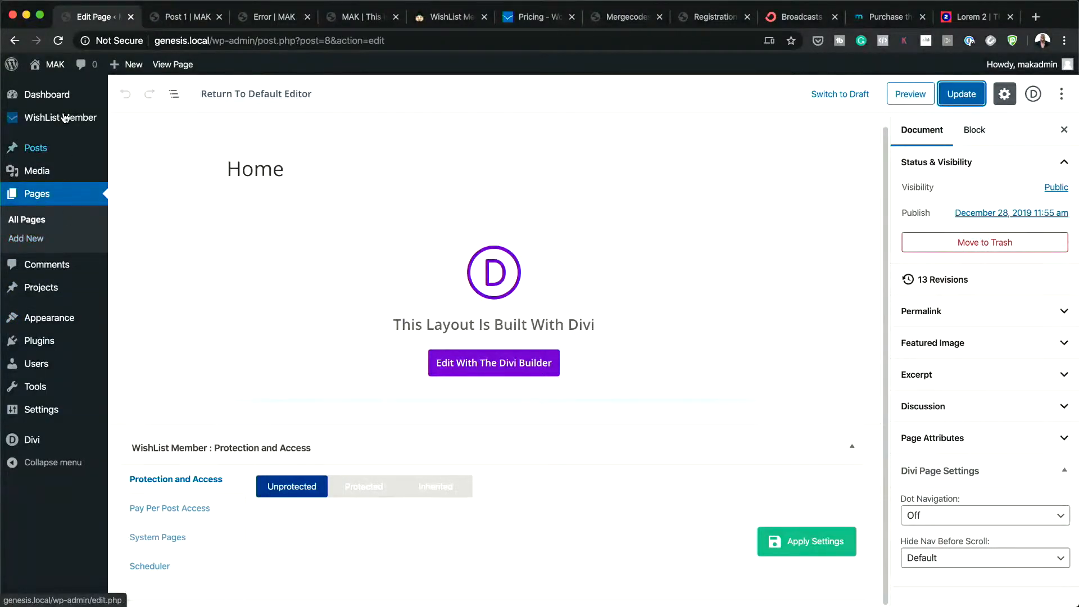
pyautogui.moveTo(66, 115)
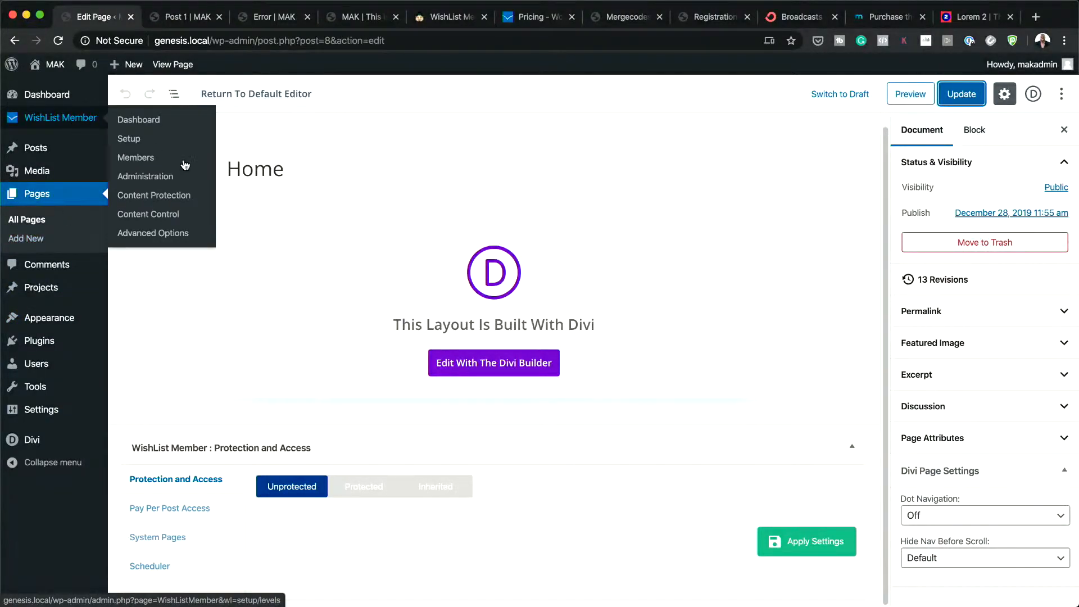
# Show the Pages list in WishList Member Content Protection and select every page.
pyautogui.click(135, 195)
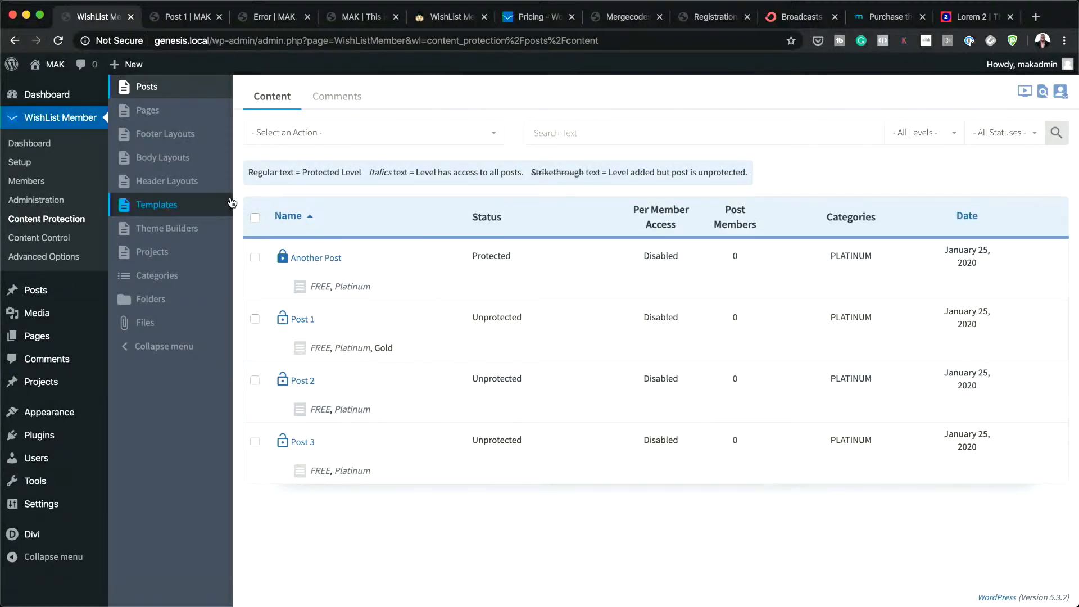
pyautogui.click(193, 119)
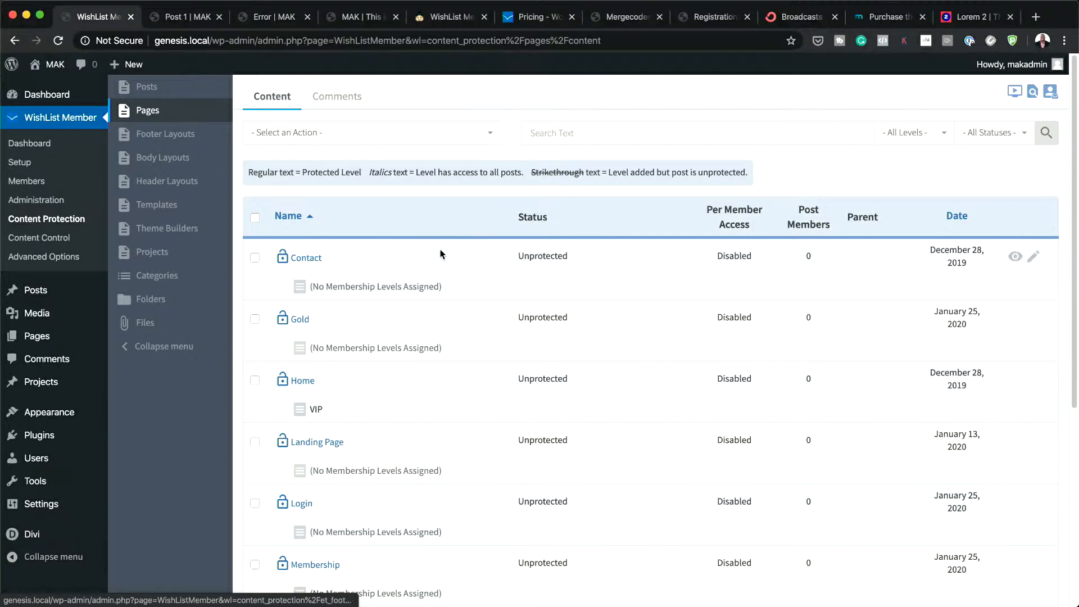
pyautogui.scroll(-5, 444, 267)
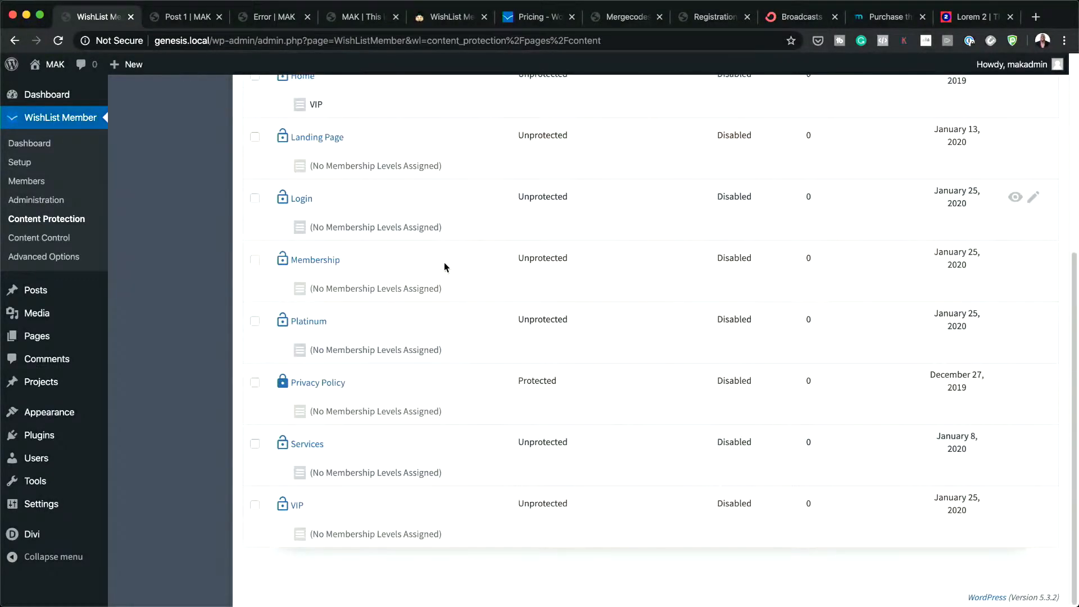
pyautogui.scroll(5, 444, 266)
pyautogui.click(255, 218)
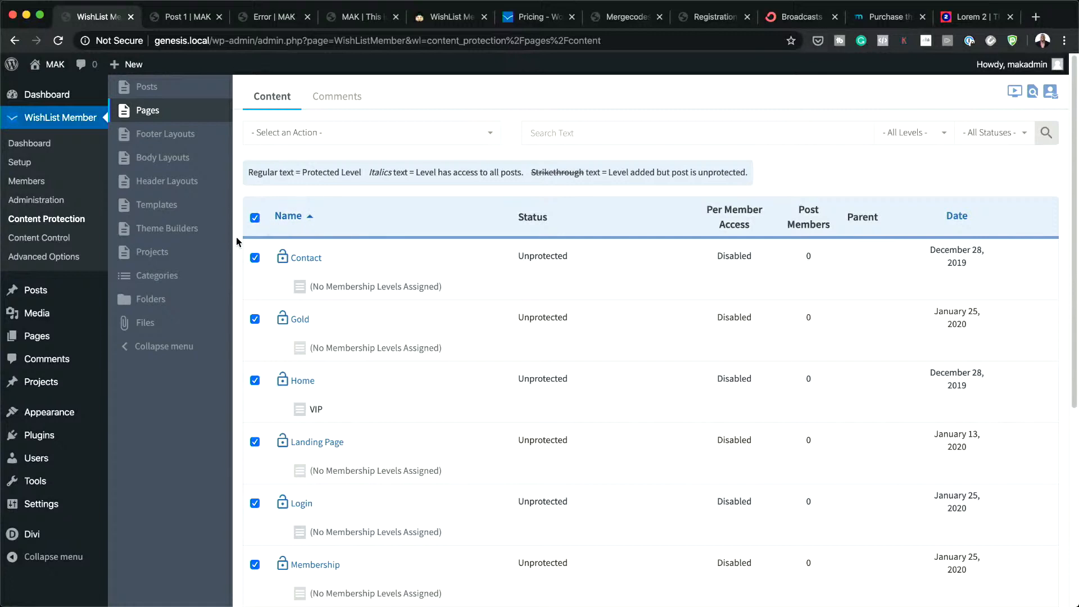
# Add the VIP membership level to all selected pages with the Add Level(s) bulk action.
pyautogui.click(450, 137)
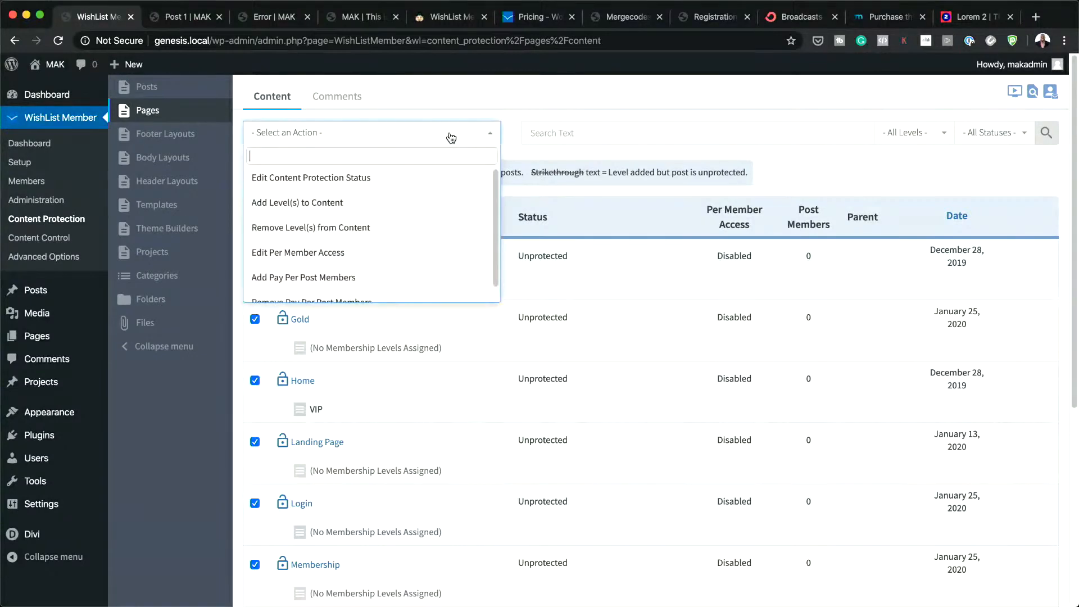
pyautogui.click(391, 208)
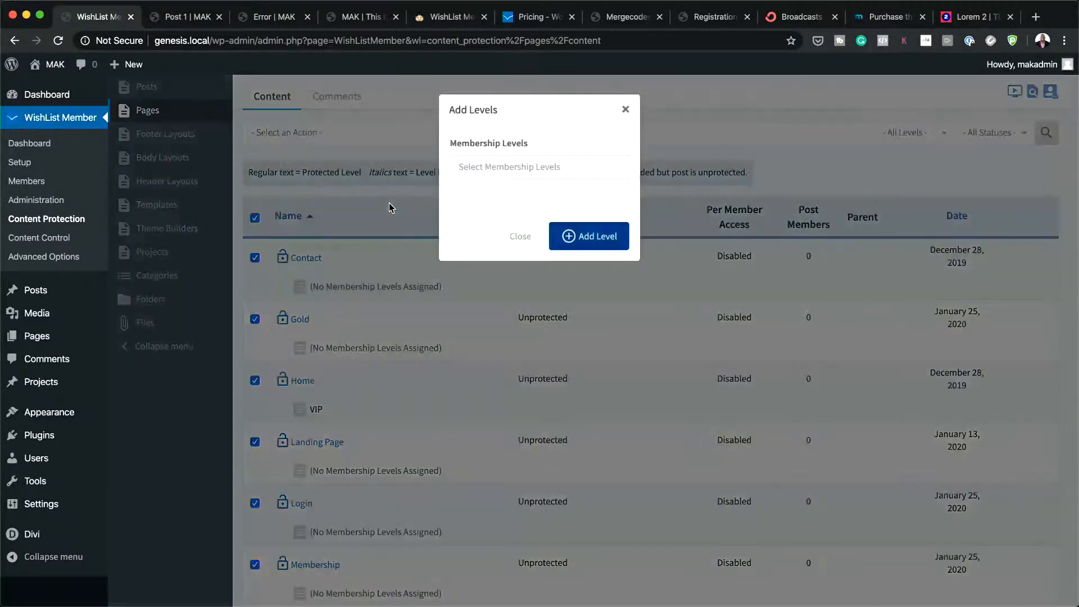
pyautogui.click(512, 167)
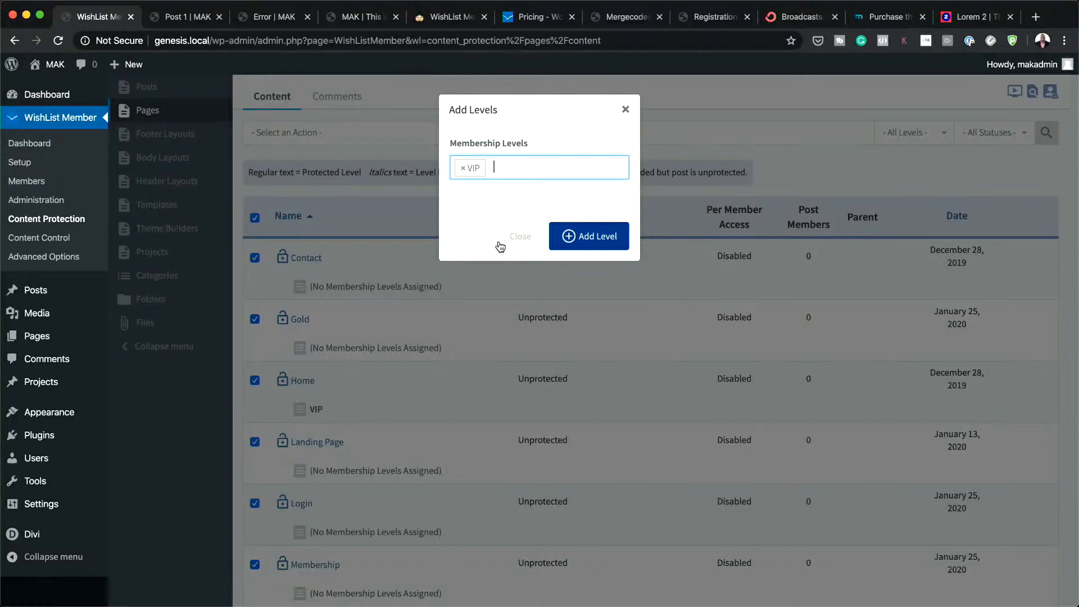
pyautogui.click(612, 235)
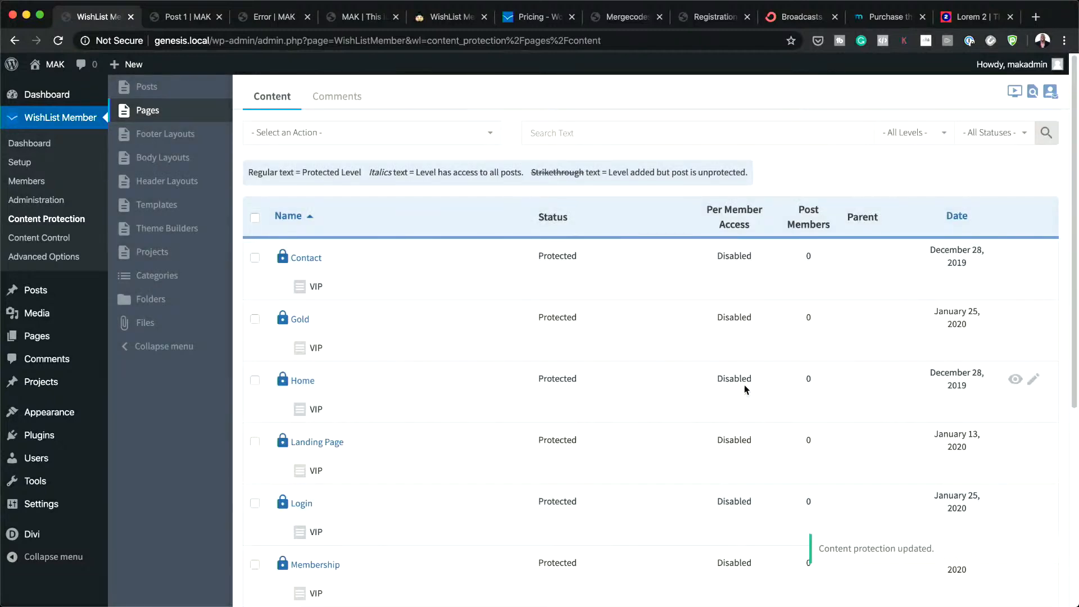
pyautogui.scroll(-5, 744, 384)
pyautogui.scroll(5, 744, 385)
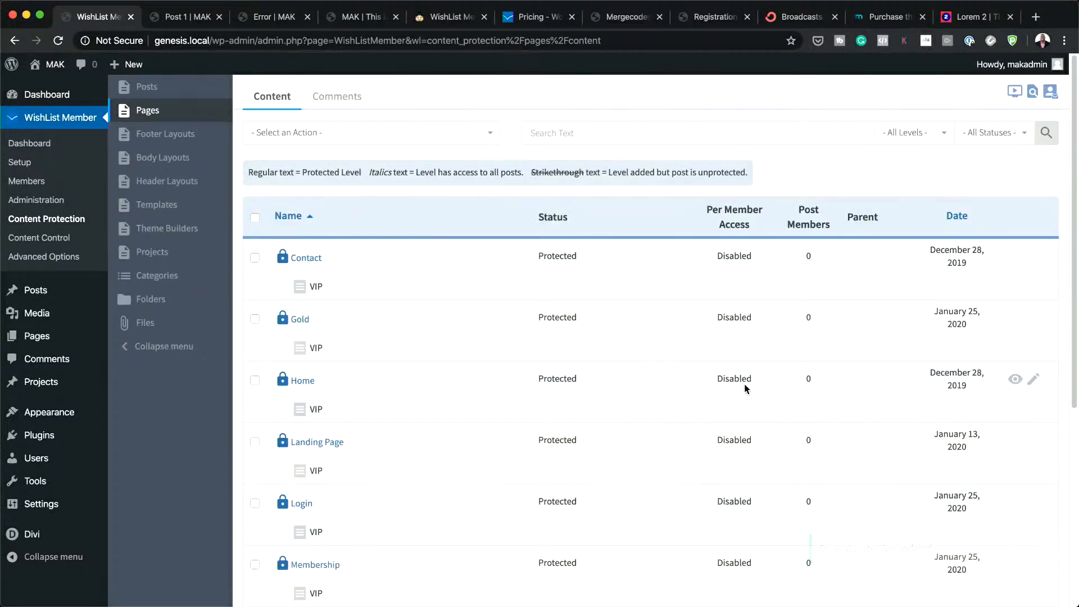
pyautogui.click(255, 218)
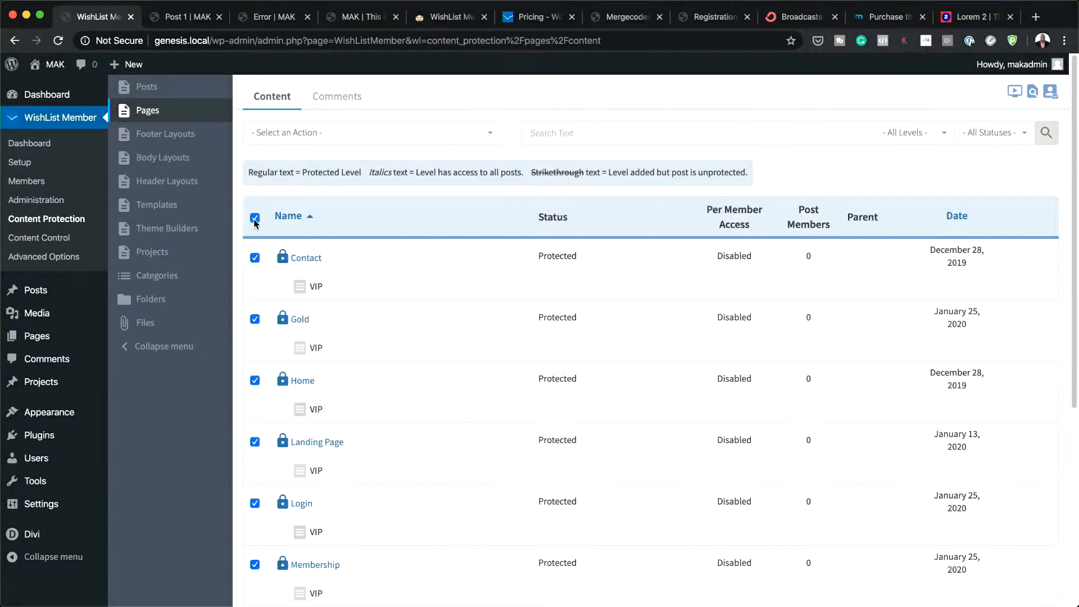
pyautogui.click(354, 136)
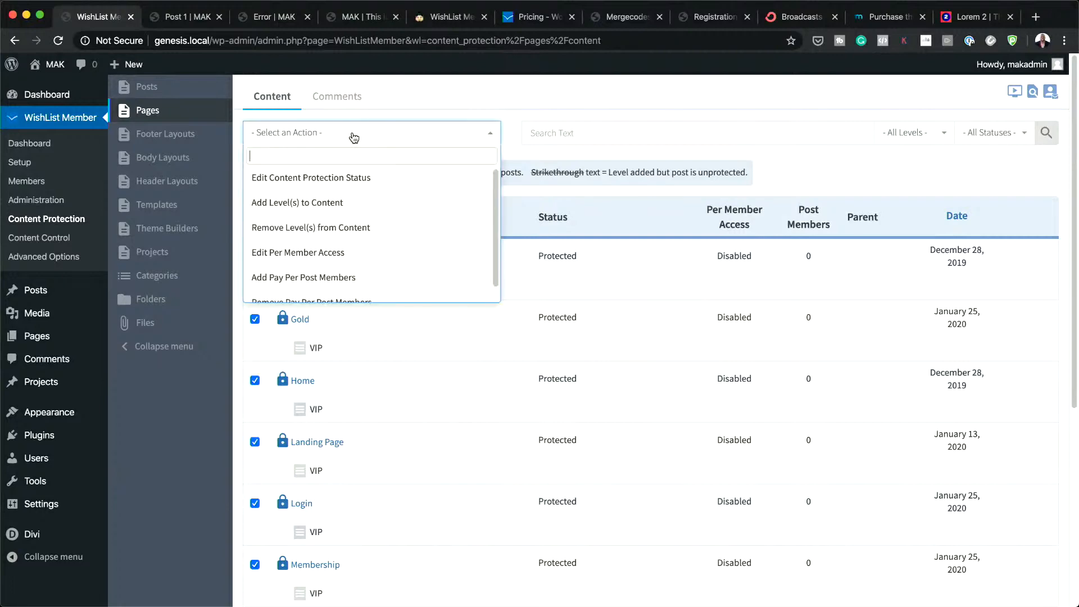
pyautogui.click(365, 202)
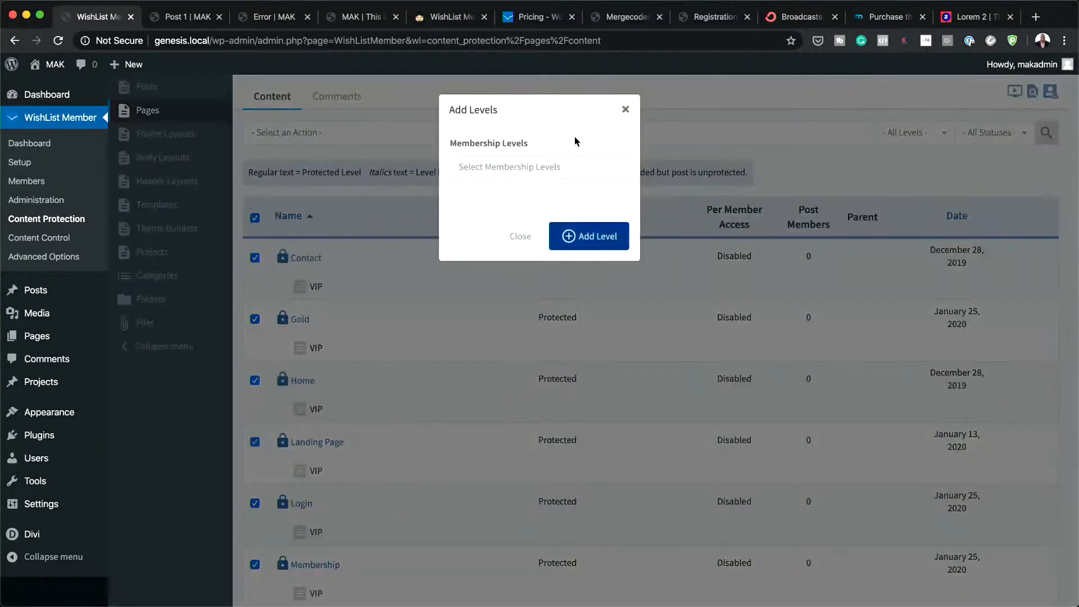
pyautogui.click(553, 171)
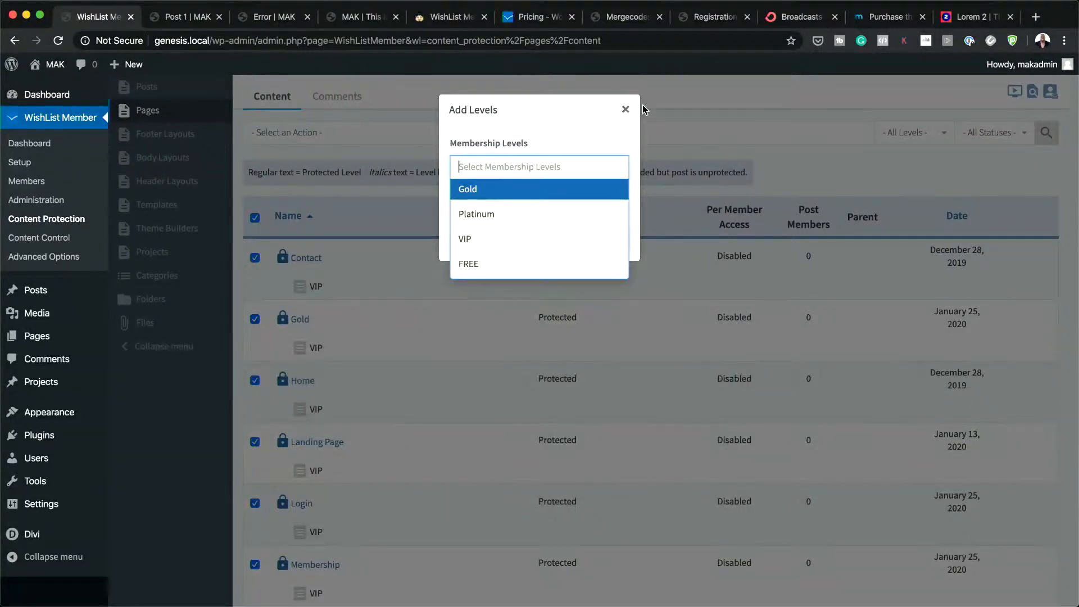
pyautogui.click(624, 113)
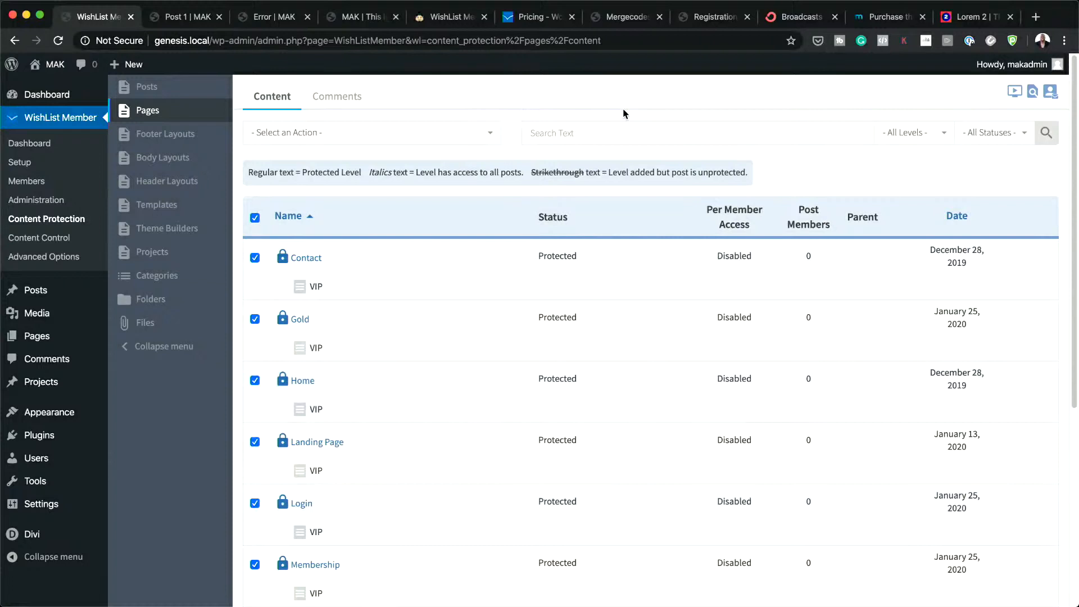
pyautogui.scroll(-5, 1054, 304)
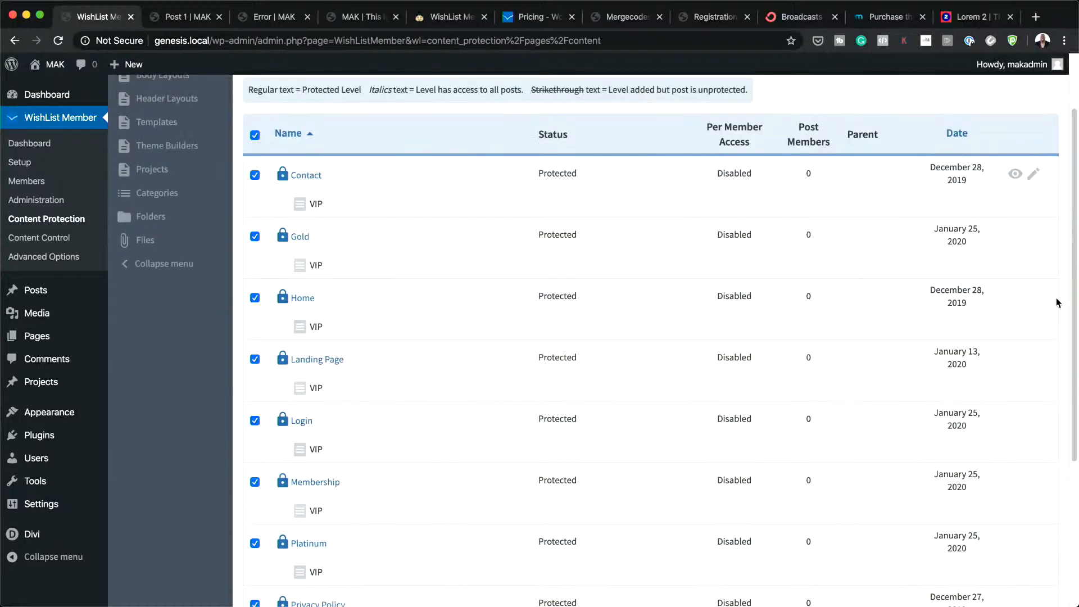
pyautogui.moveTo(1068, 606)
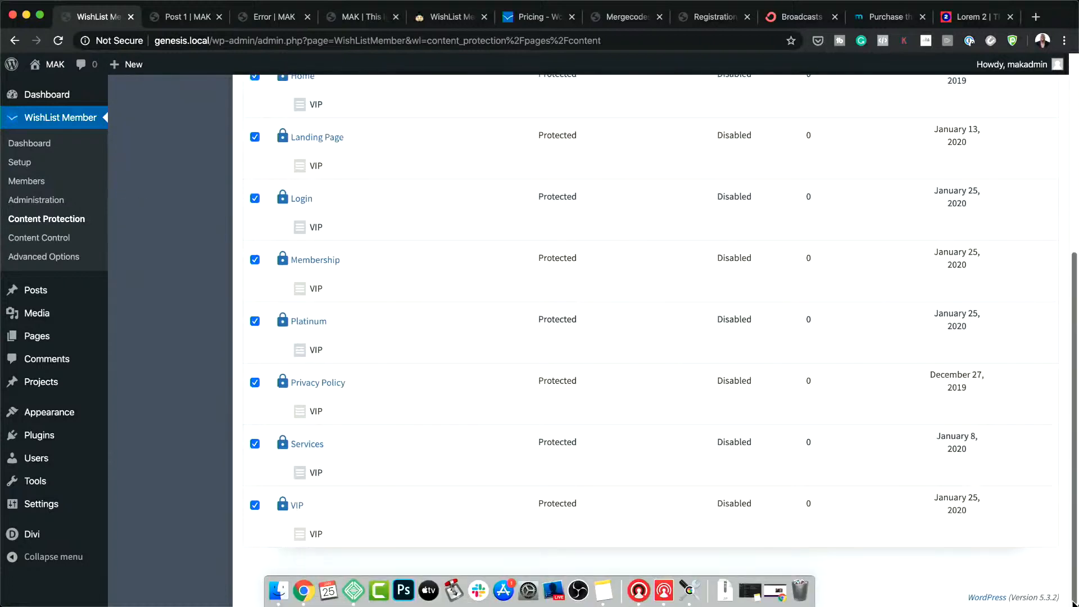
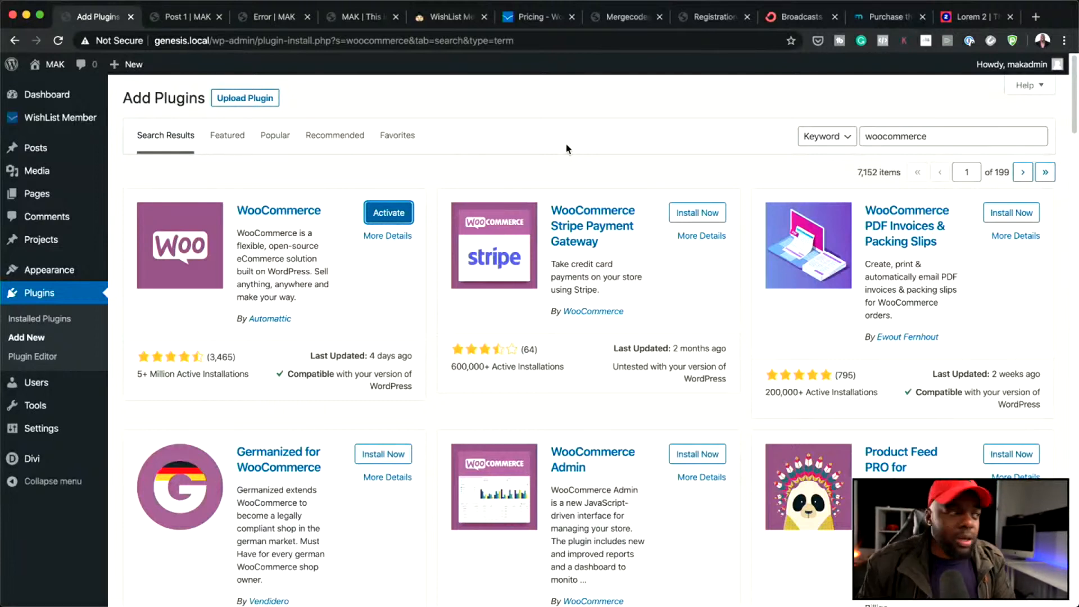
# Activate WooCommerce and skip its store setup wizard with 'Not right now'.
pyautogui.click(380, 223)
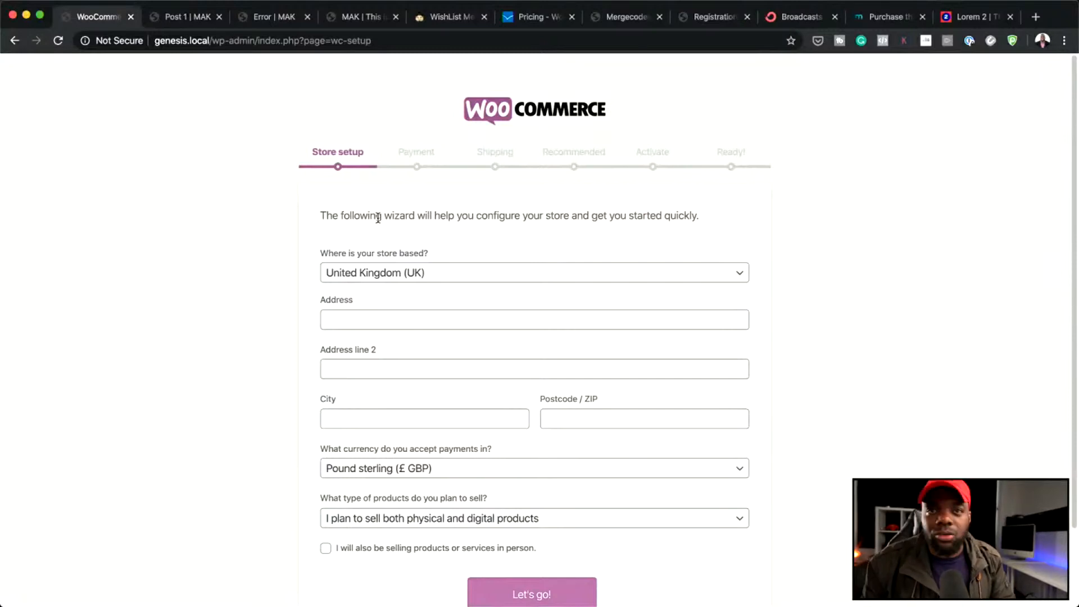
pyautogui.scroll(-3, 614, 421)
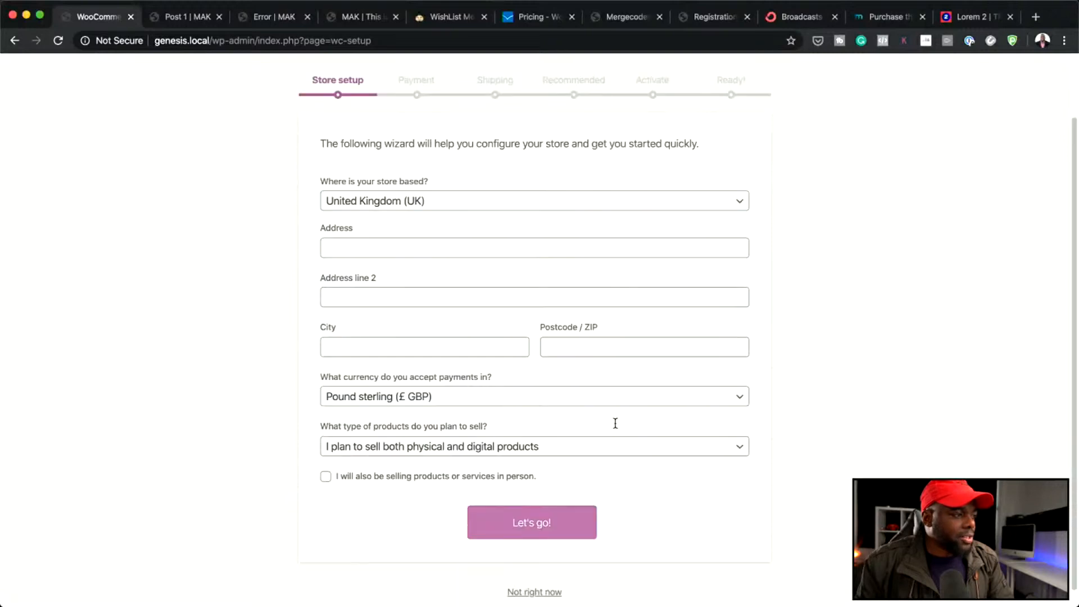
pyautogui.click(534, 576)
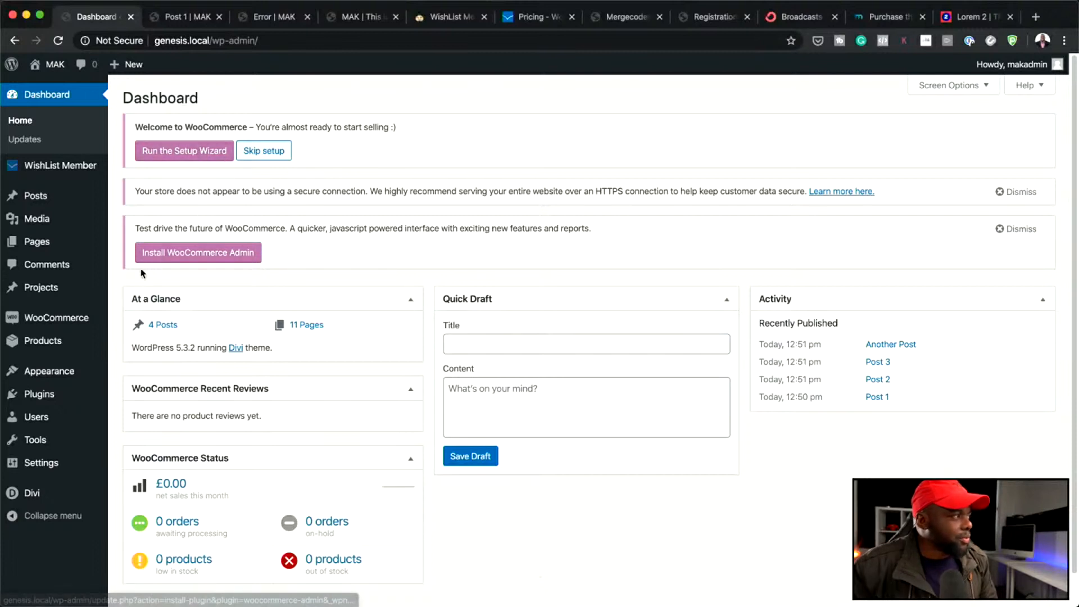
# Start a new WooCommerce product titled 'Test'.
pyautogui.moveTo(45, 340)
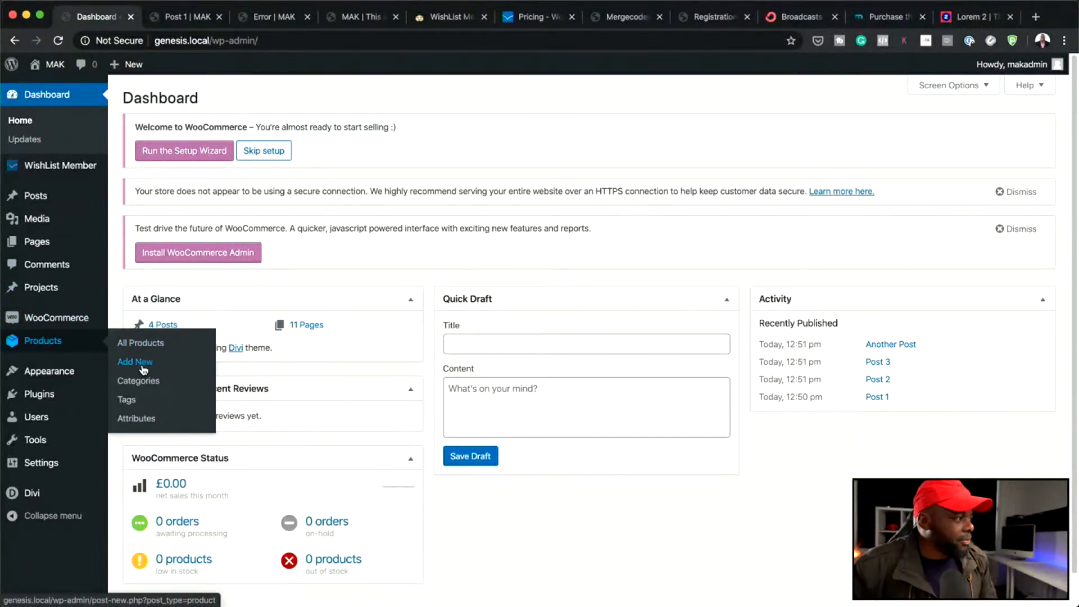
pyautogui.click(137, 367)
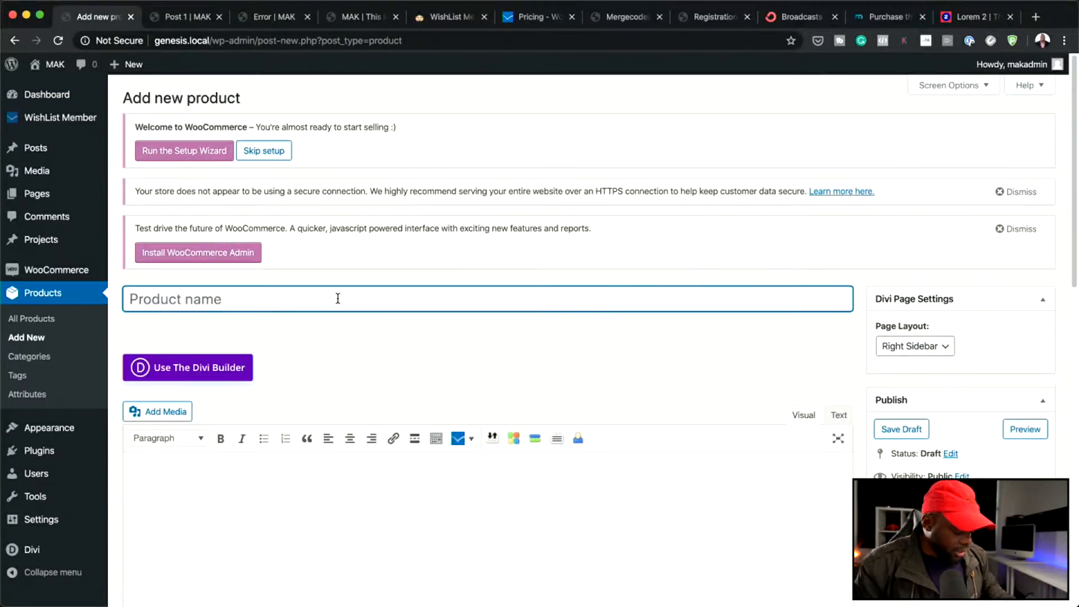
pyautogui.write('Test')
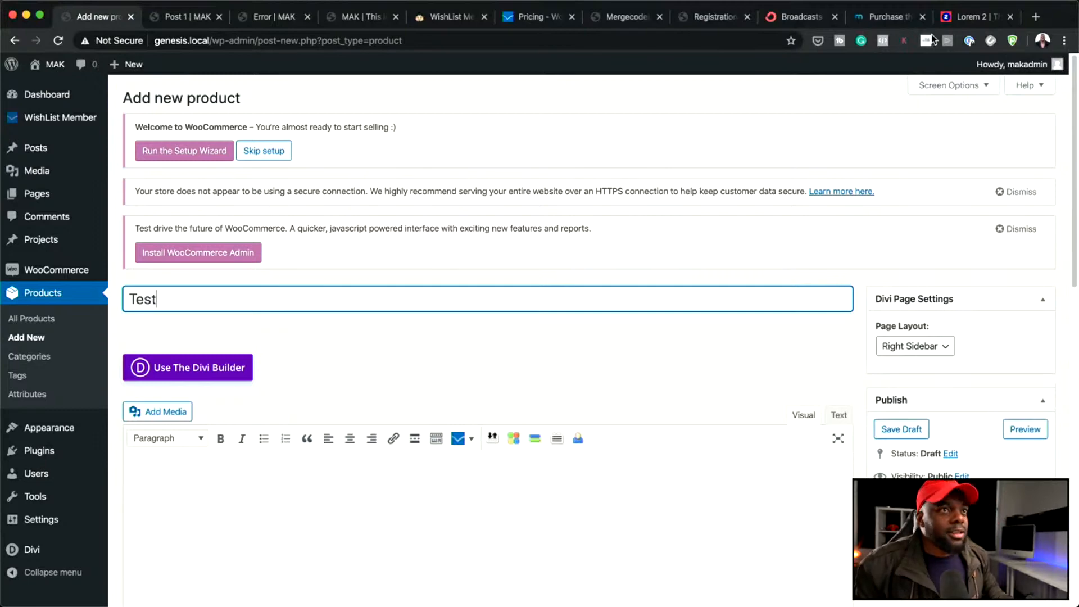
# Copy two lorem ipsum paragraphs from the Lorem 2 tab into the product description.
pyautogui.click(974, 16)
pyautogui.click(447, 200)
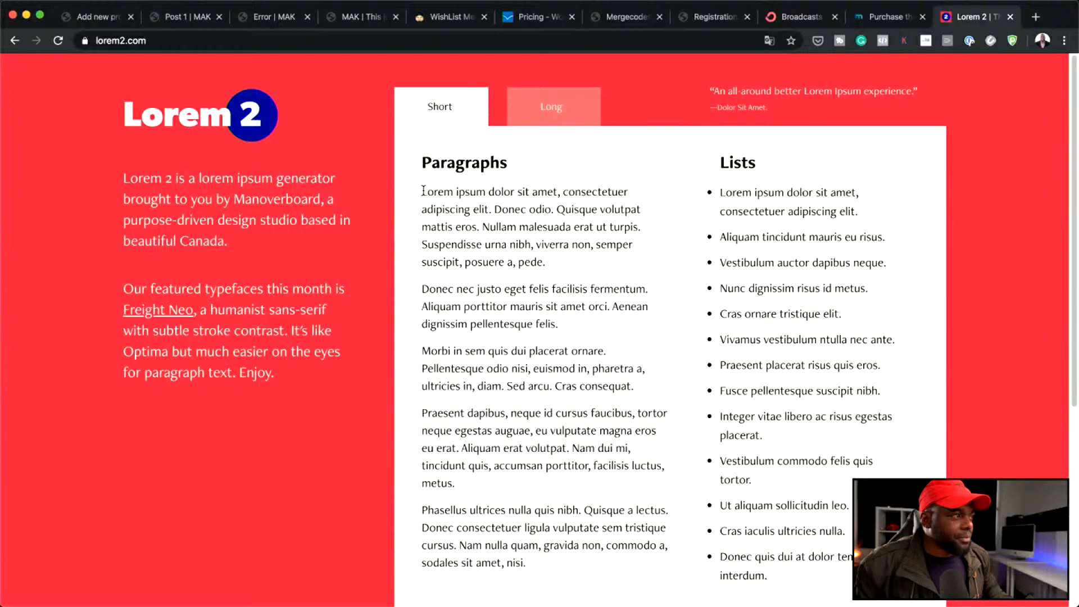
pyautogui.moveTo(423, 192); pyautogui.dragTo(587, 326)
pyautogui.press('super+c')
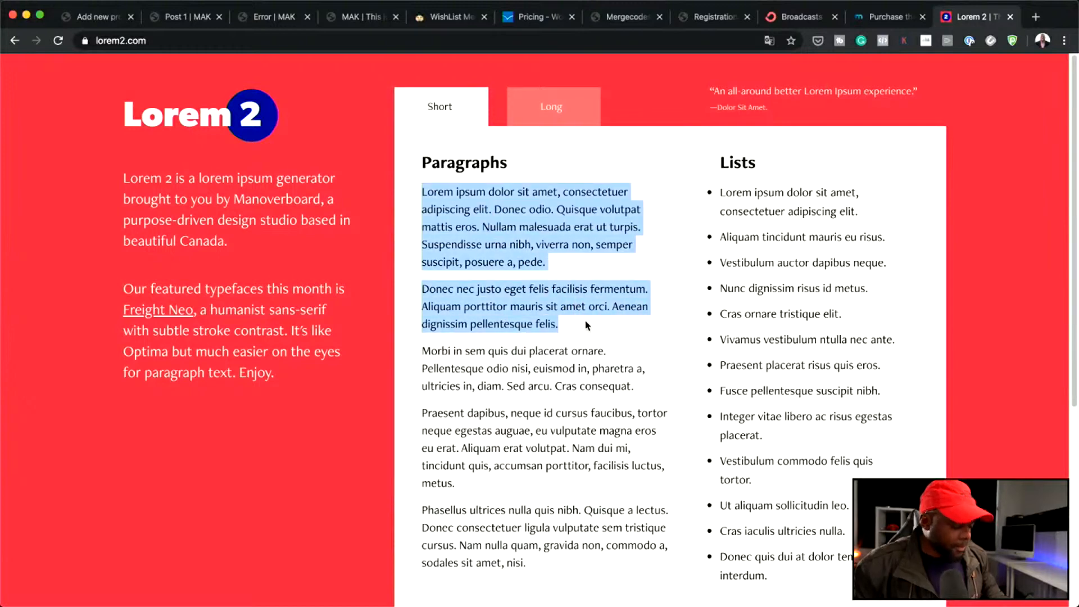
pyautogui.click(96, 16)
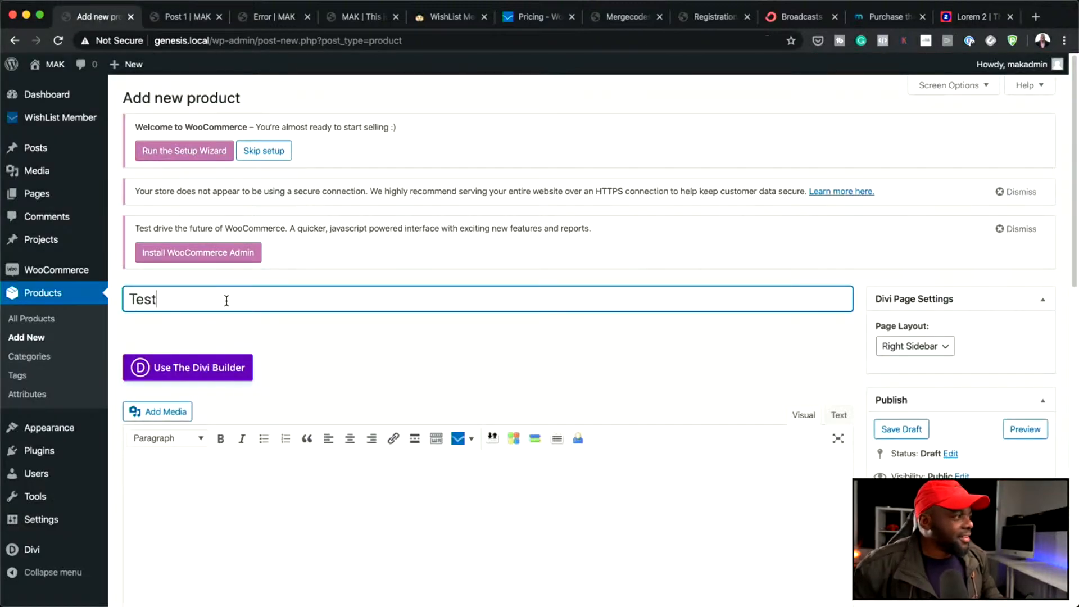
pyautogui.click(309, 520)
pyautogui.scroll(-2, 287, 478)
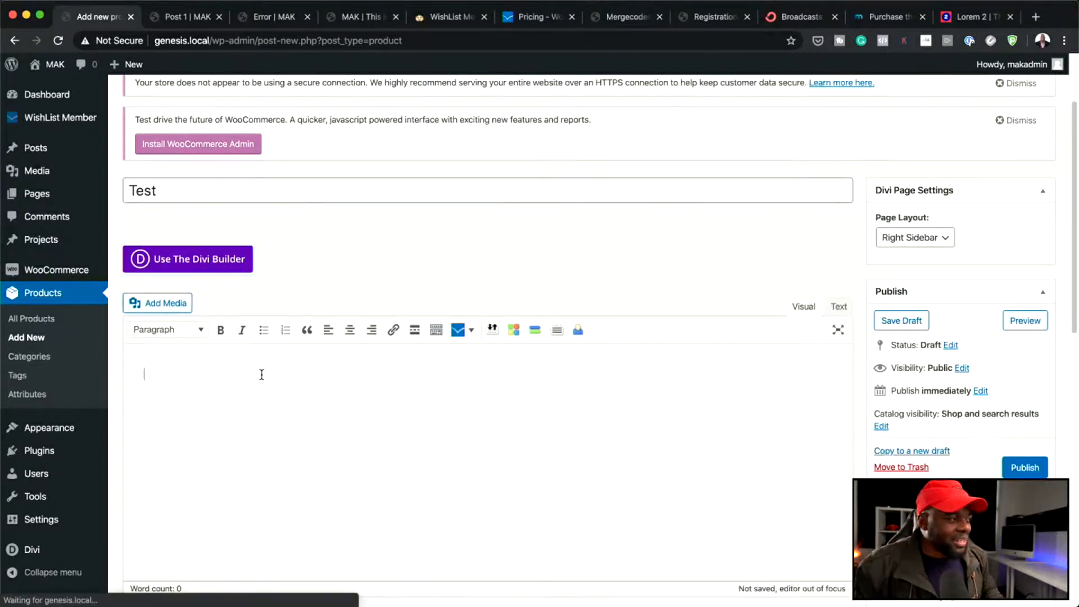
pyautogui.press('super+v')
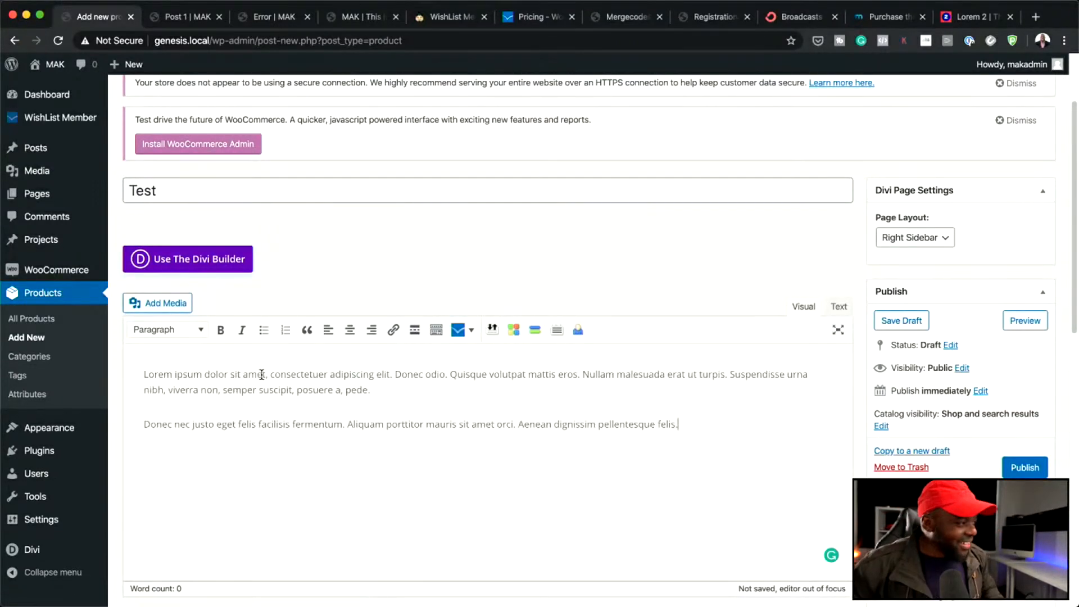
# Set the regular price to 12.99 and publish the product.
pyautogui.scroll(-2, 691, 438)
pyautogui.scroll(-2, 694, 441)
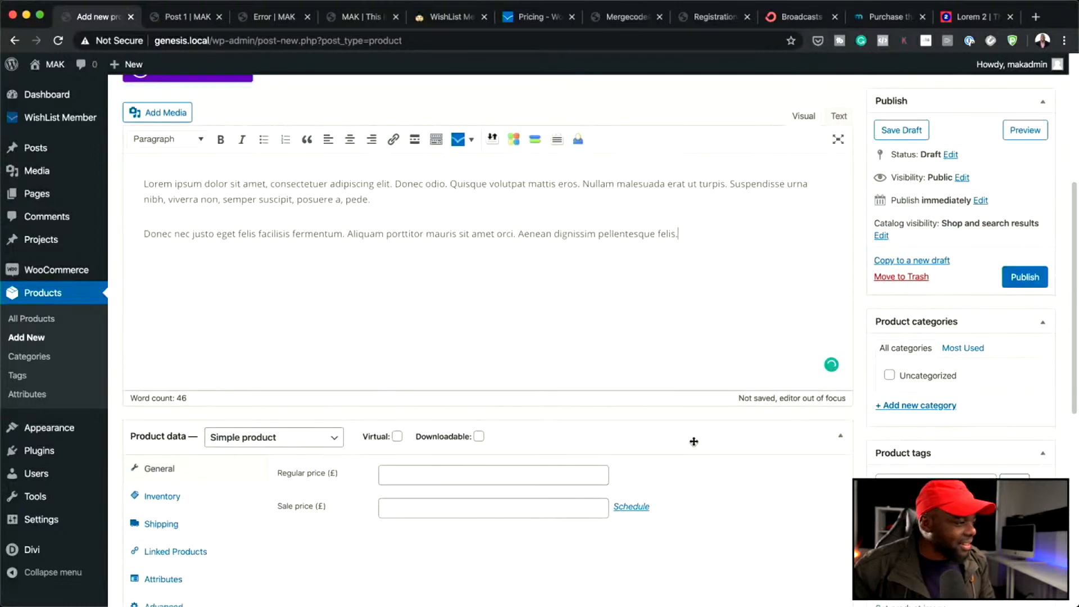
pyautogui.click(493, 473)
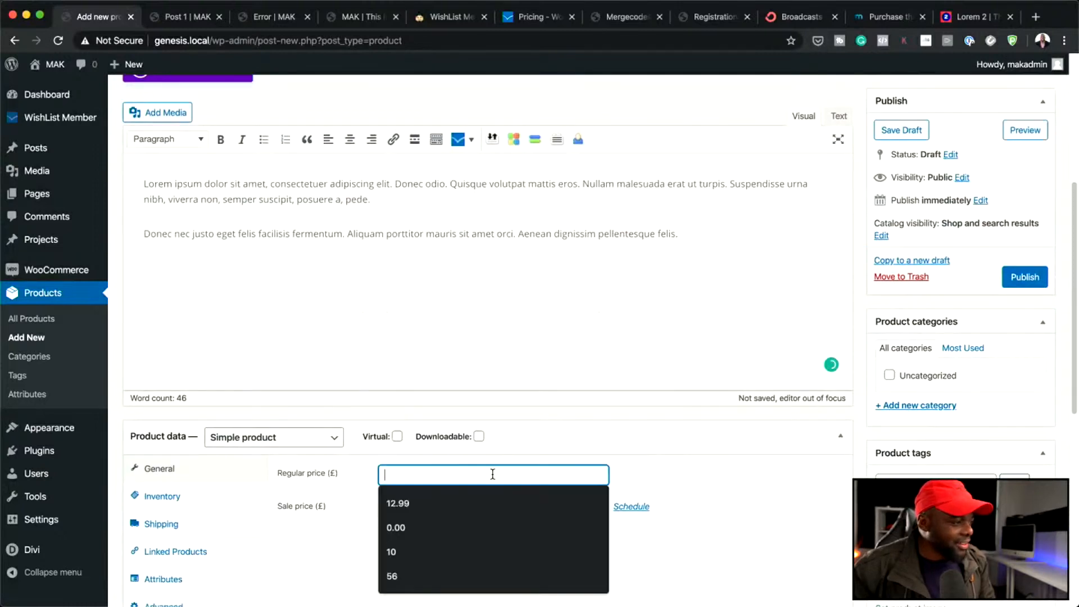
pyautogui.click(472, 500)
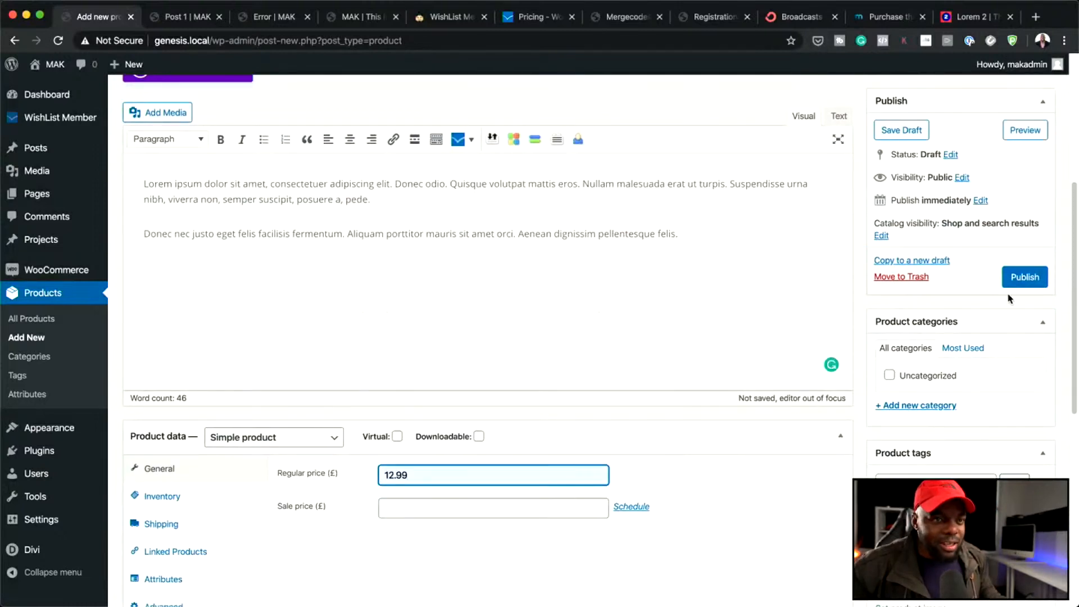
pyautogui.click(1018, 281)
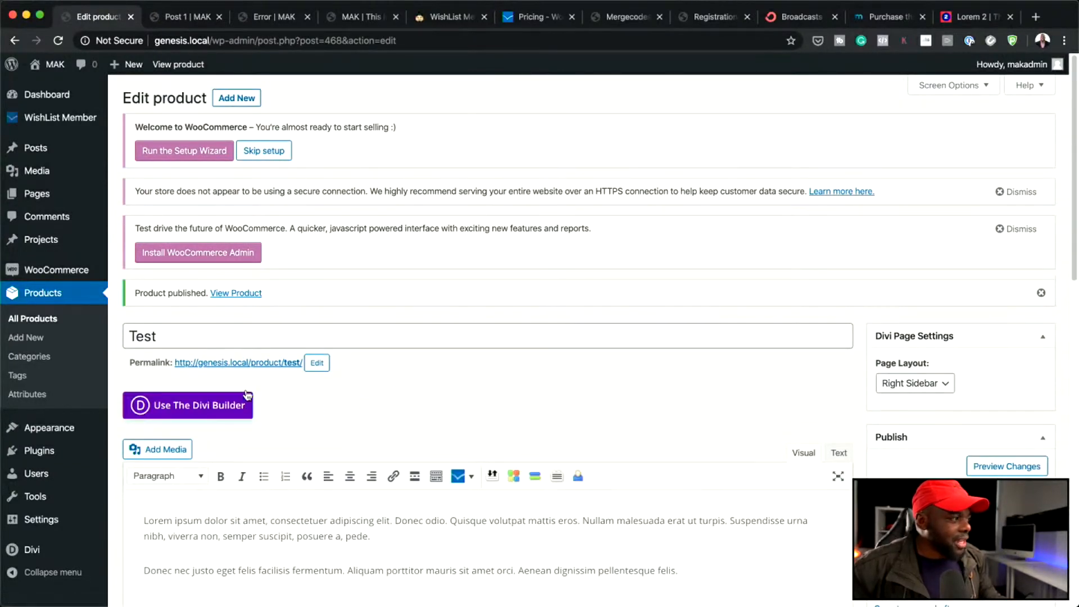
# View the live Test product page at £12.99 with Add to cart, then return to the Dashboard.
pyautogui.click(258, 364)
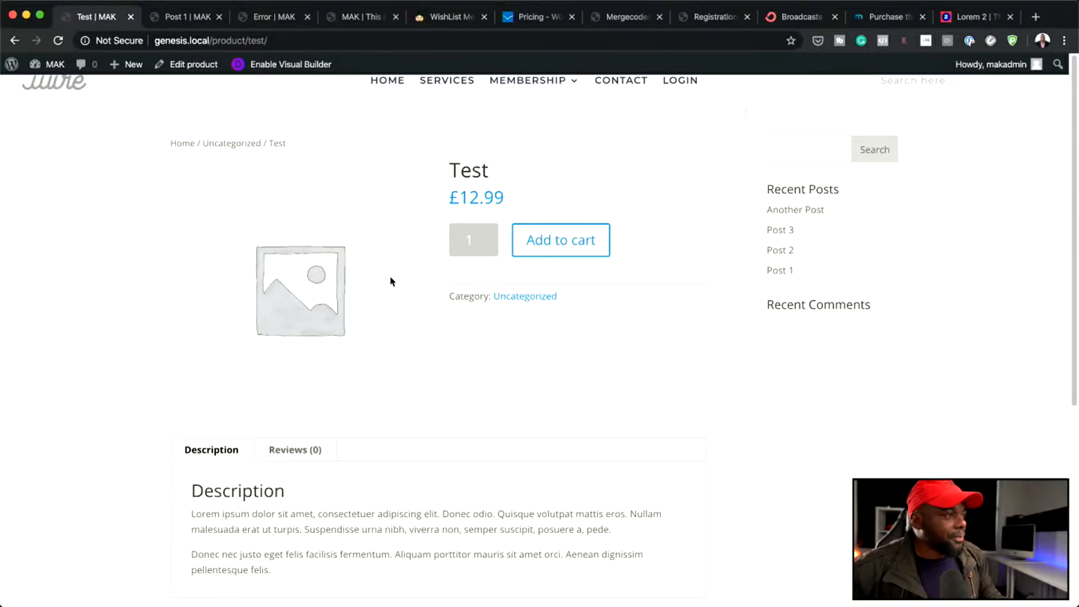
pyautogui.scroll(-5, 492, 487)
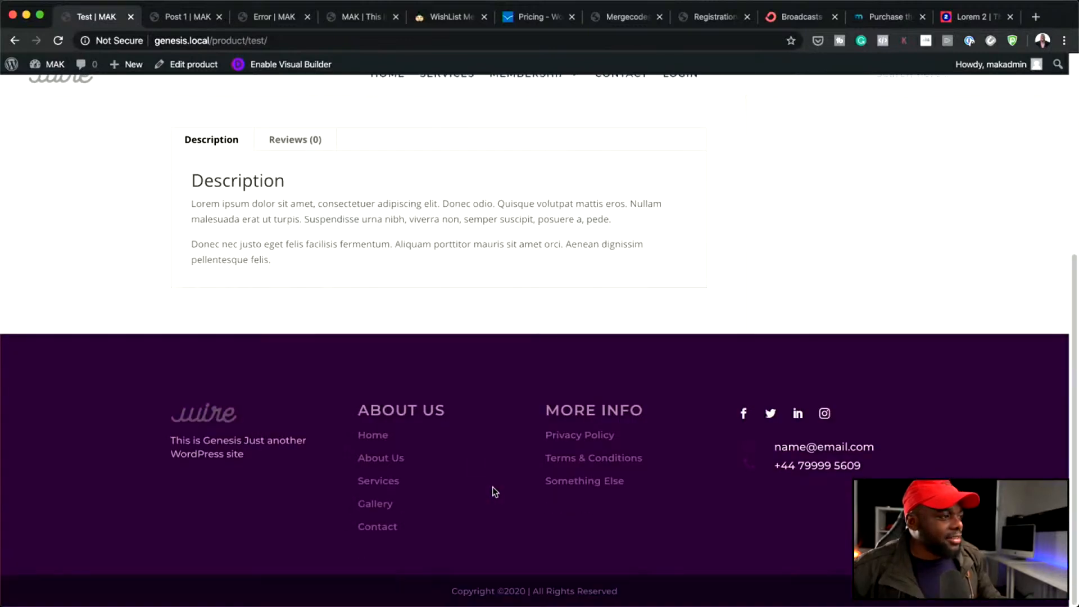
pyautogui.scroll(5, 492, 487)
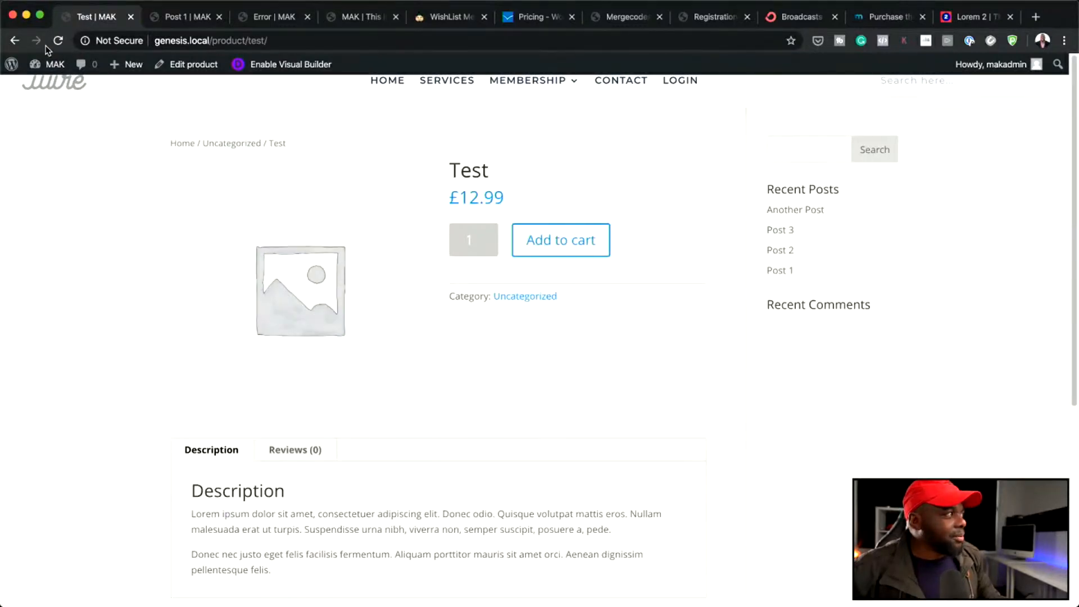
pyautogui.moveTo(51, 64)
pyautogui.click(51, 92)
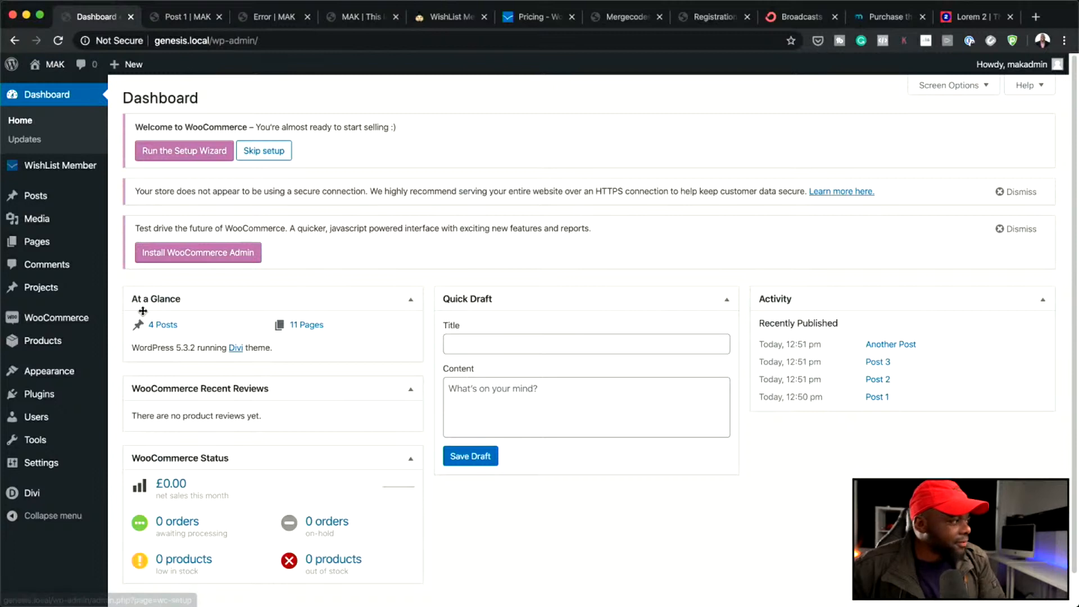
# Open the Test product for editing from Products > All Products.
pyautogui.moveTo(65, 169)
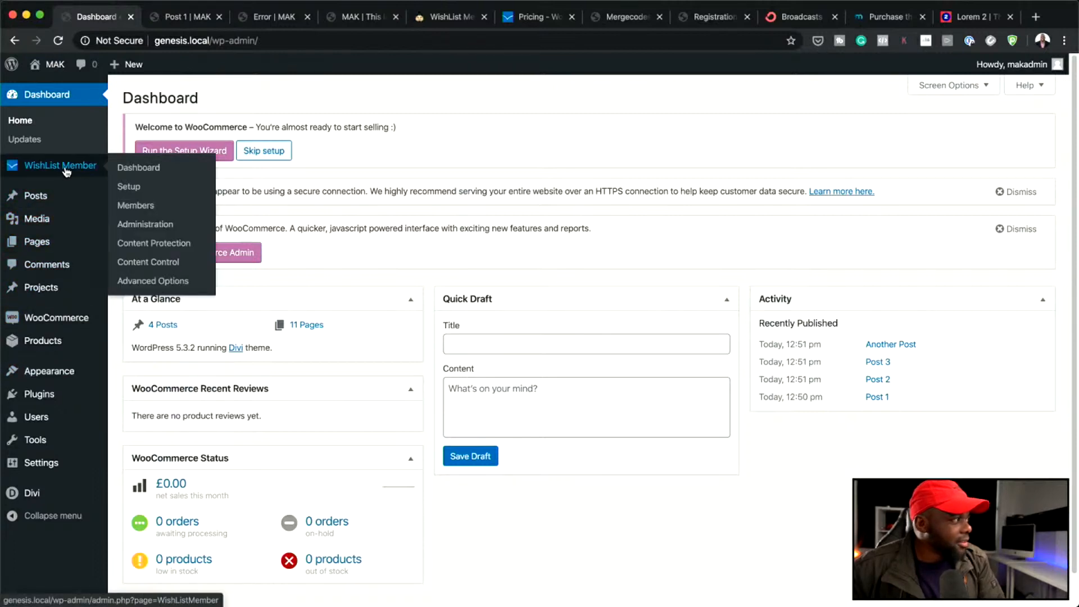
pyautogui.click(179, 245)
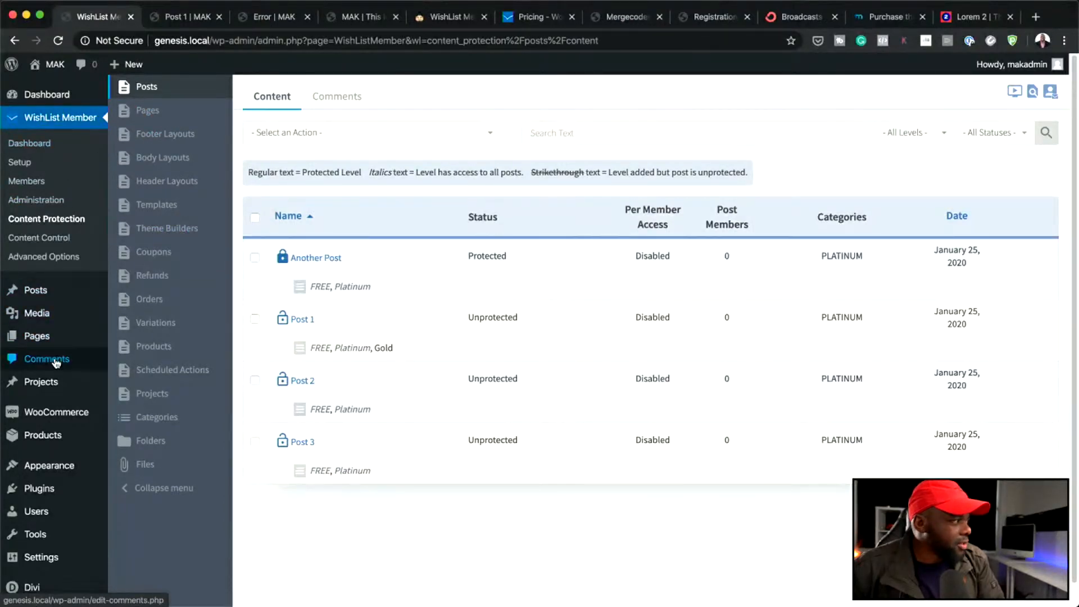
pyautogui.click(149, 440)
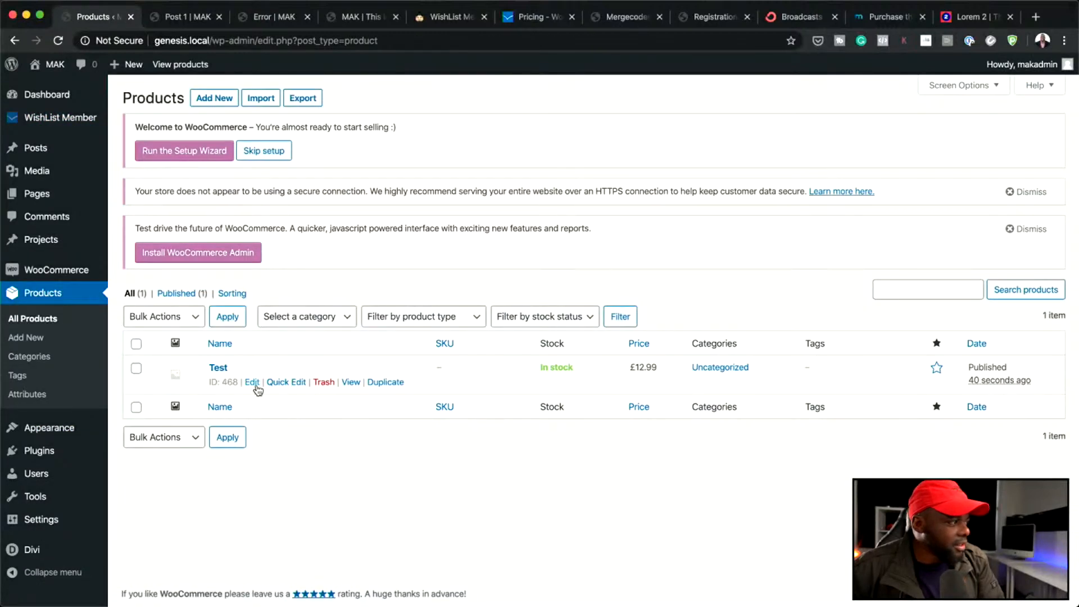
pyautogui.click(252, 382)
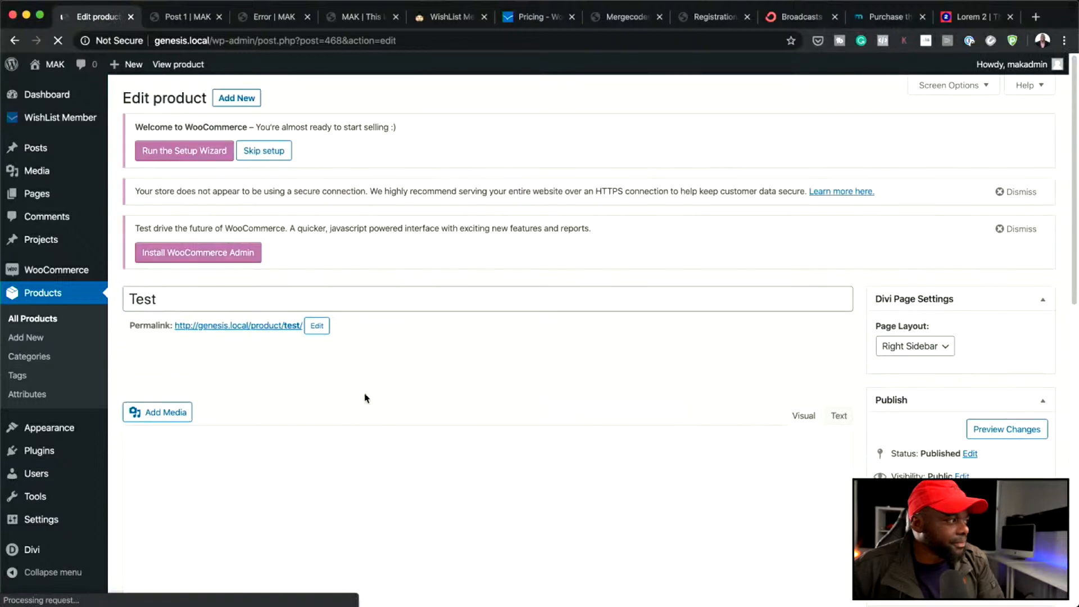
# Enable WishList Member protection on Test, set it Protected with Platinum access, and update.
pyautogui.scroll(-10, 399, 399)
pyautogui.scroll(-6, 399, 400)
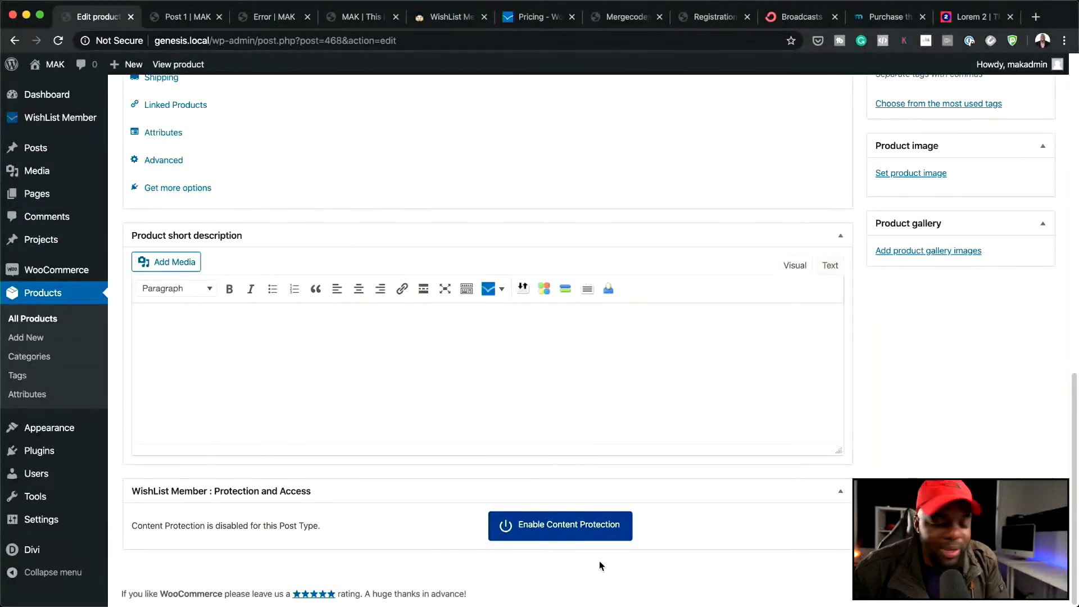
pyautogui.click(532, 533)
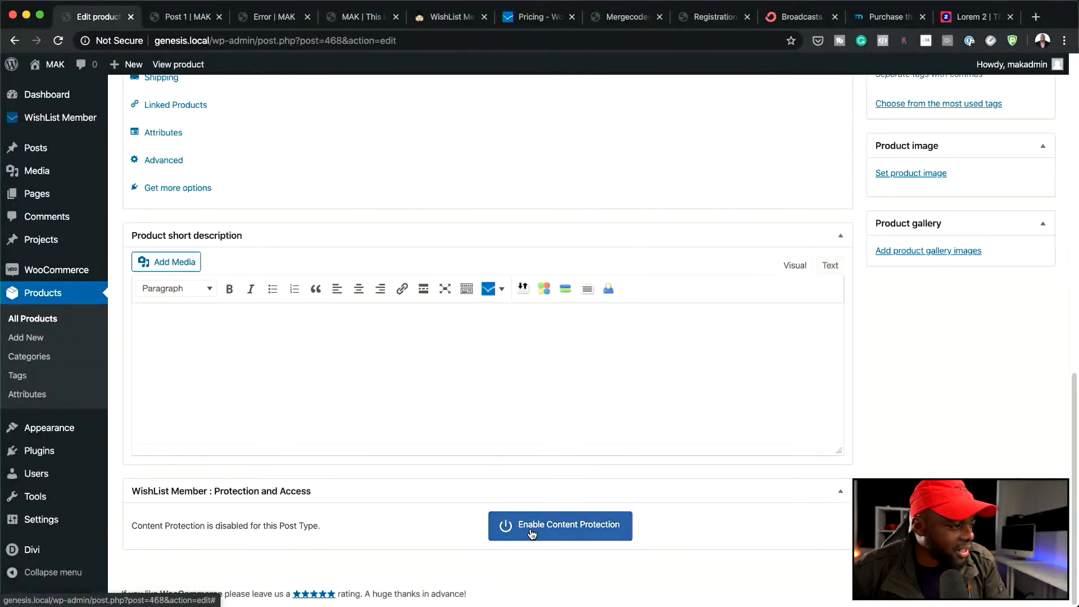
pyautogui.click(588, 533)
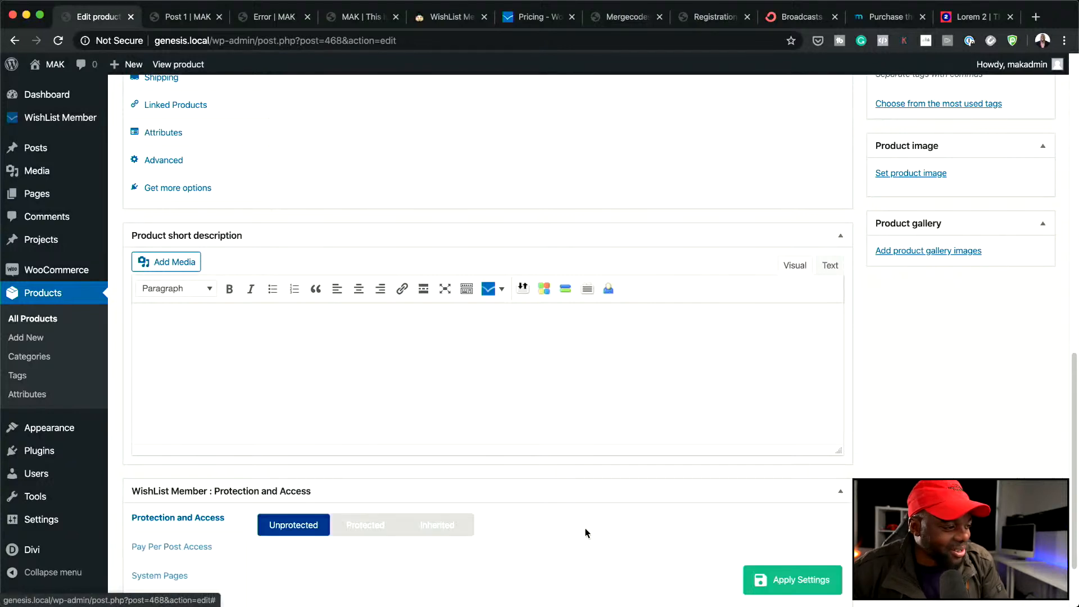
pyautogui.scroll(-3, 584, 530)
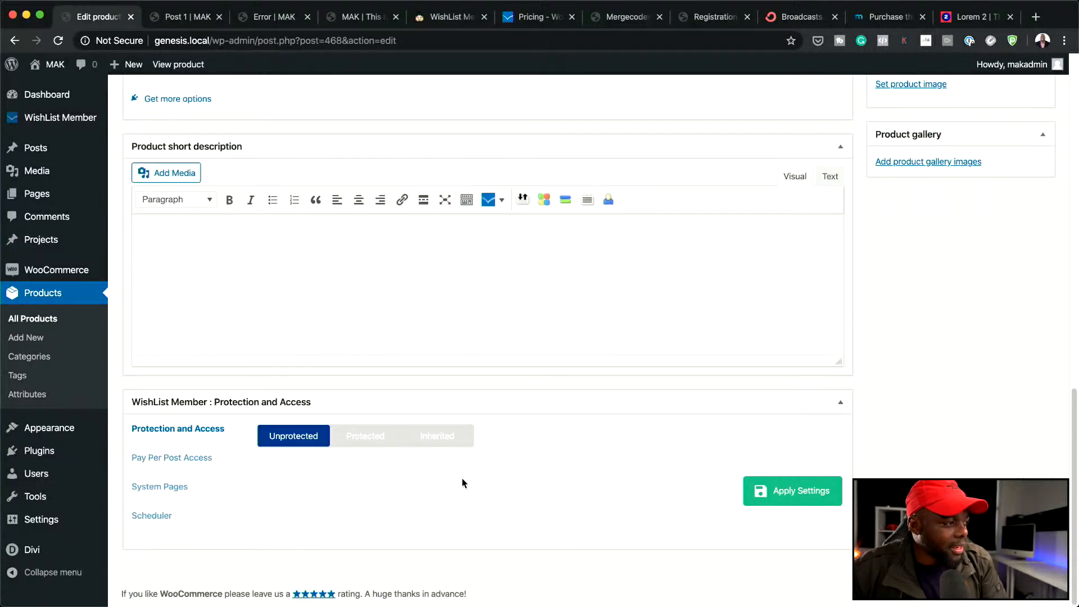
pyautogui.click(358, 443)
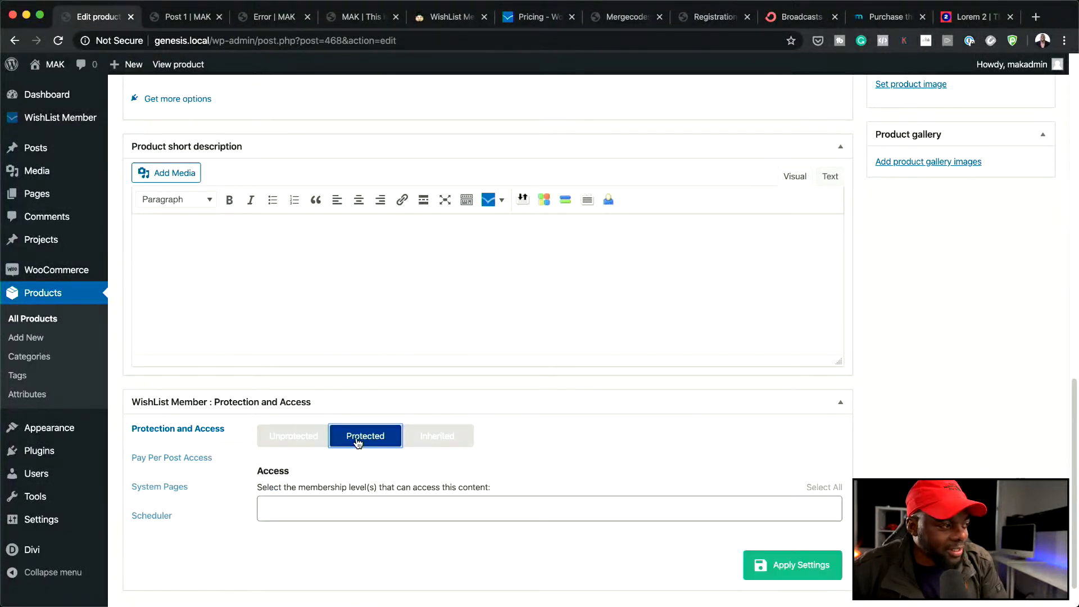
pyautogui.click(352, 508)
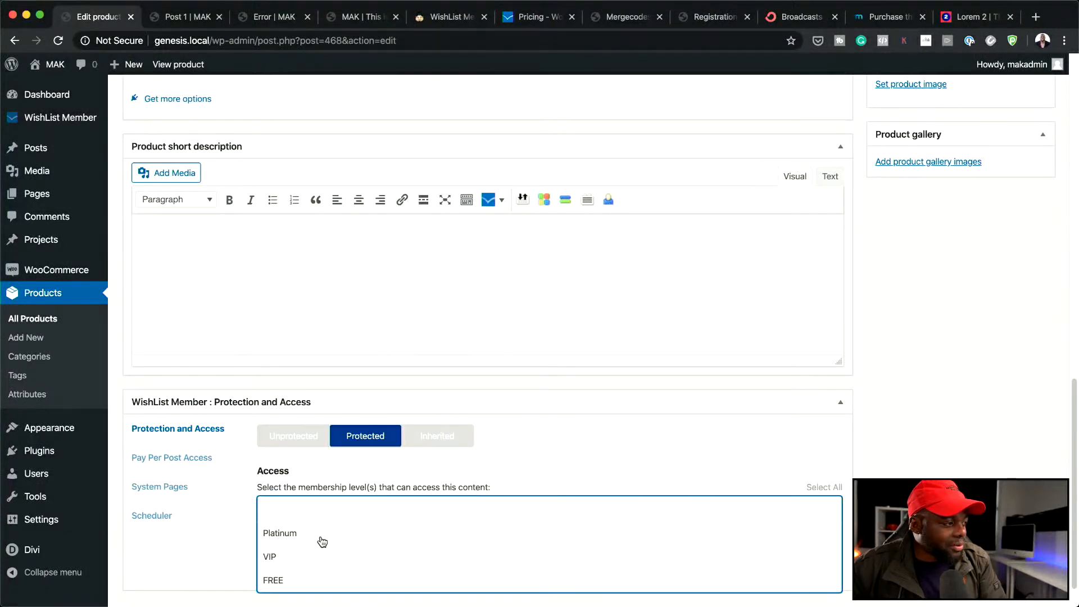
pyautogui.click(279, 559)
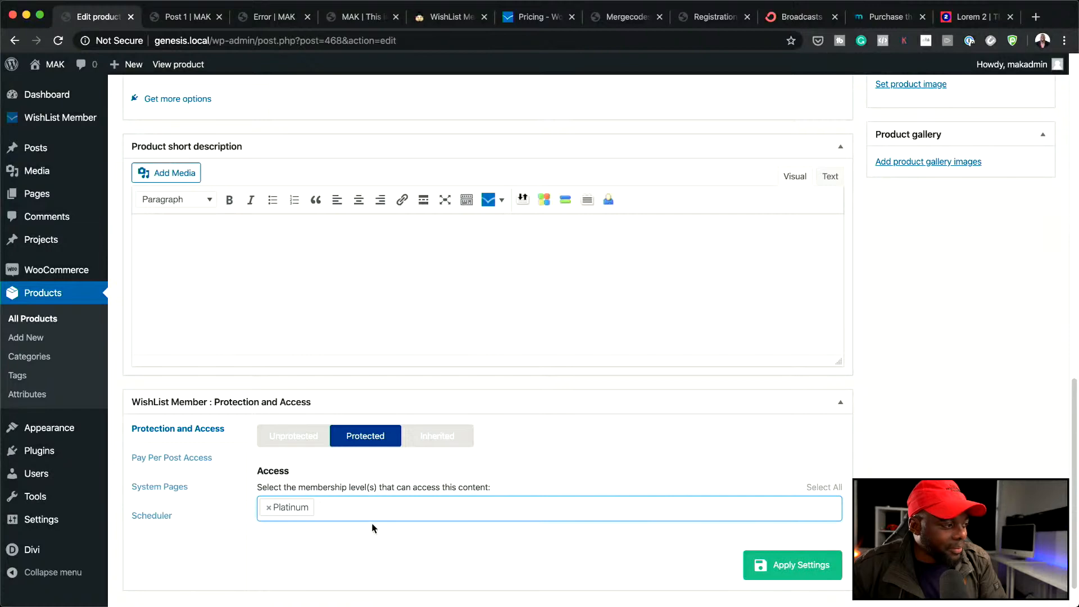
pyautogui.scroll(15, 583, 324)
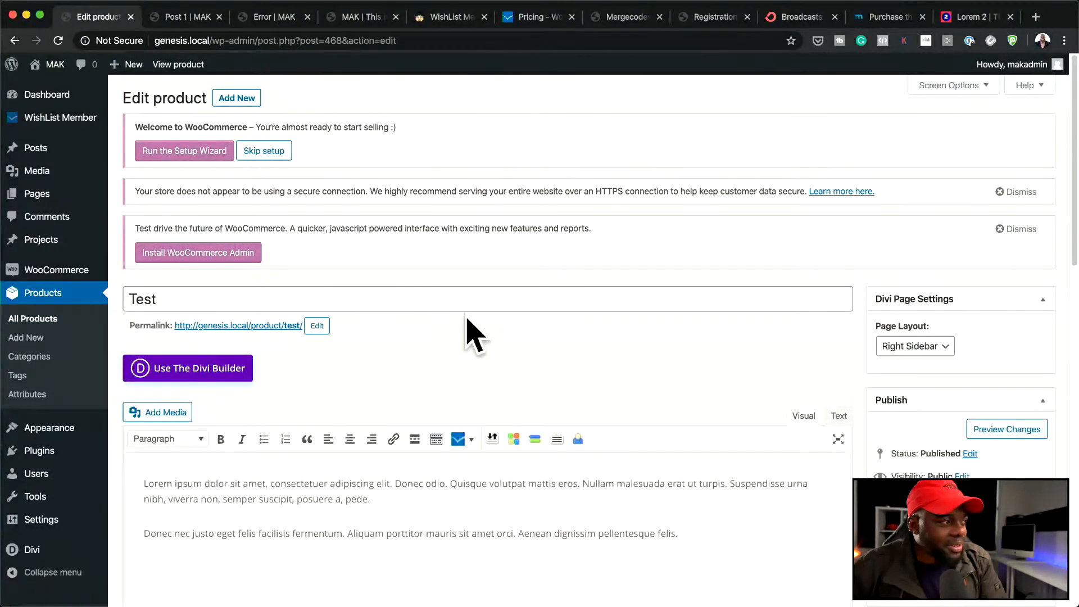
pyautogui.click(1028, 556)
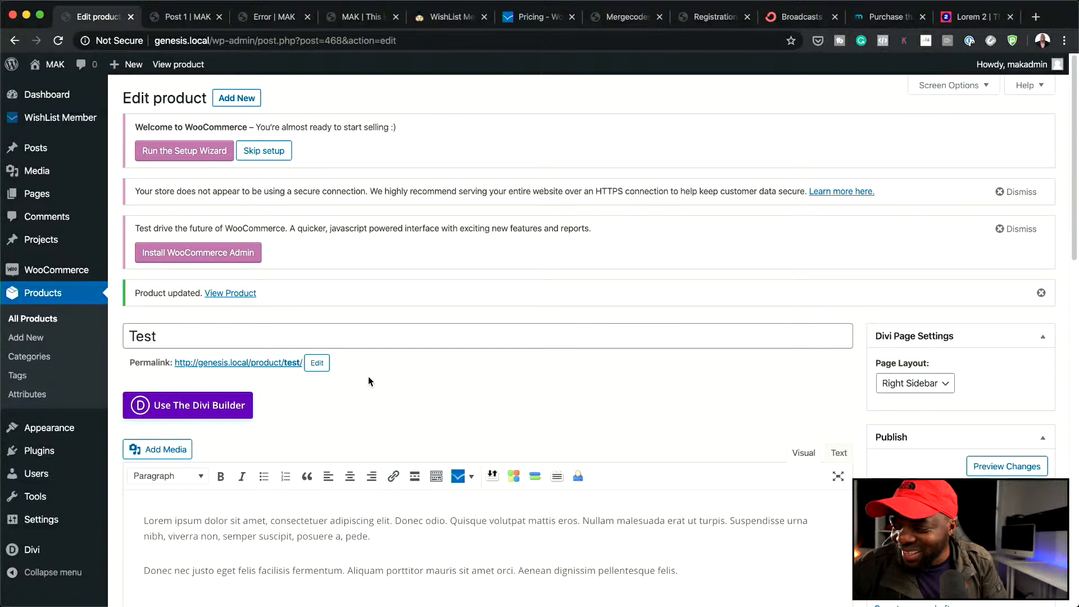
# View the live Test product page and copy its address genesis.local/product/test/.
pyautogui.click(262, 366)
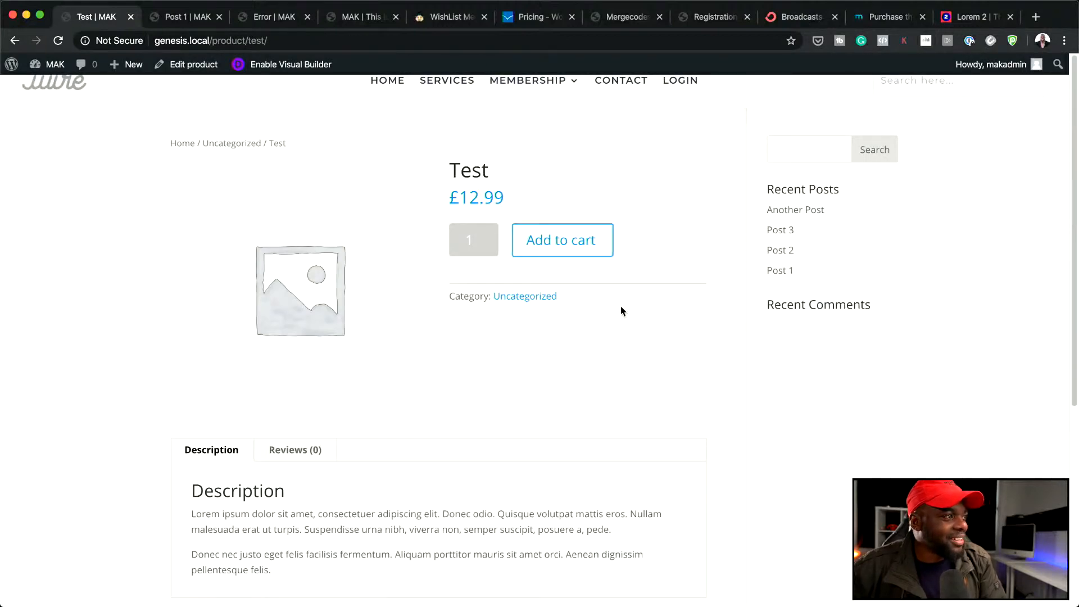
pyautogui.scroll(-3, 646, 383)
pyautogui.scroll(-3, 646, 383)
pyautogui.scroll(5, 646, 383)
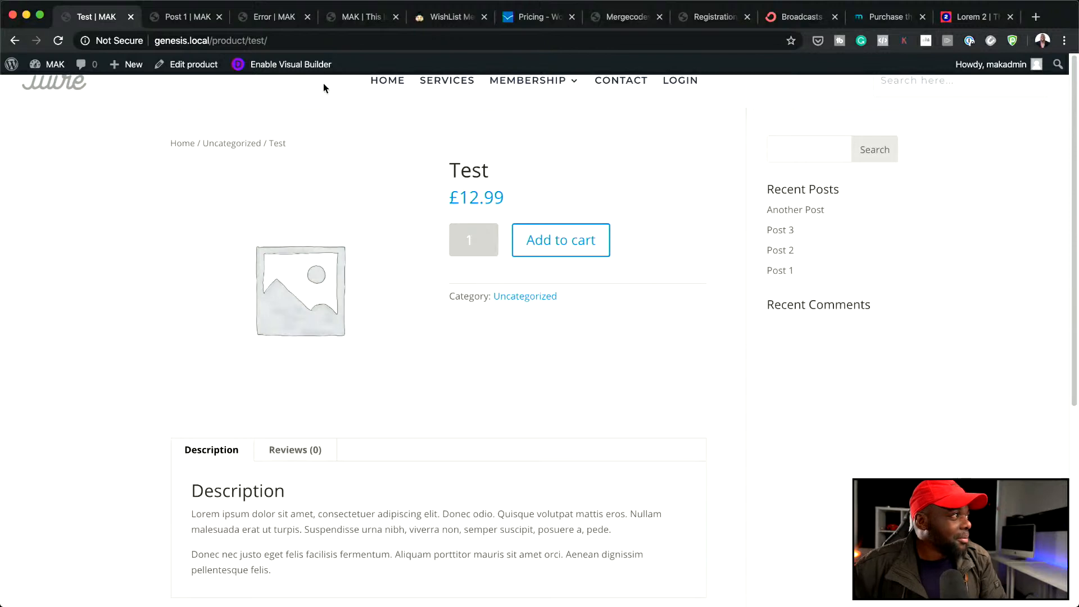
pyautogui.click(303, 42)
pyautogui.press('super+a')
pyautogui.press('super+c')
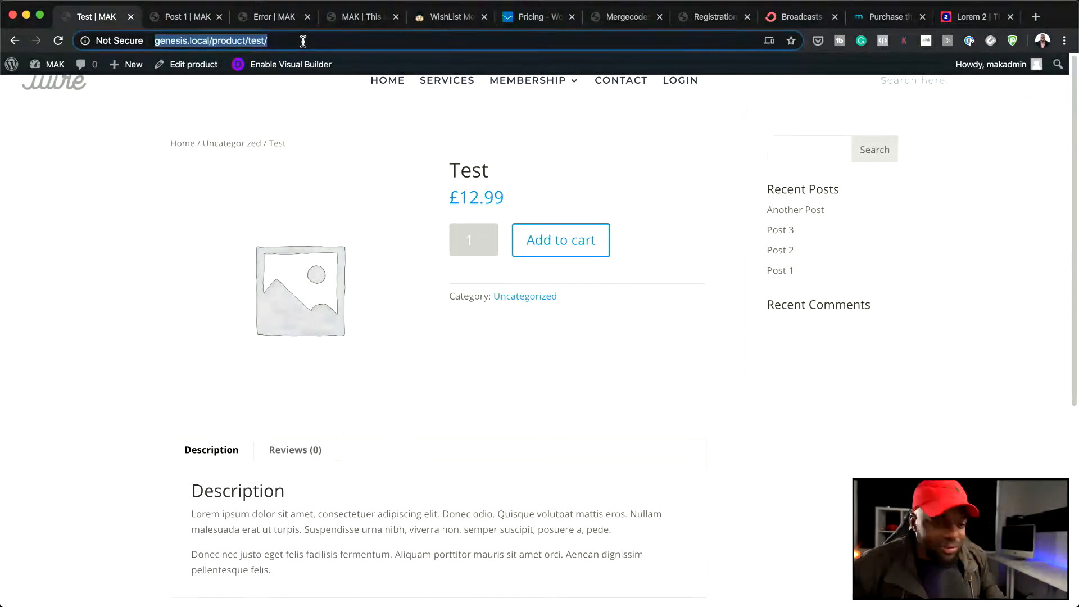
# Load the copied product URL in a new Chrome incognito window as a logged-out visitor.
pyautogui.moveTo(213, 5)
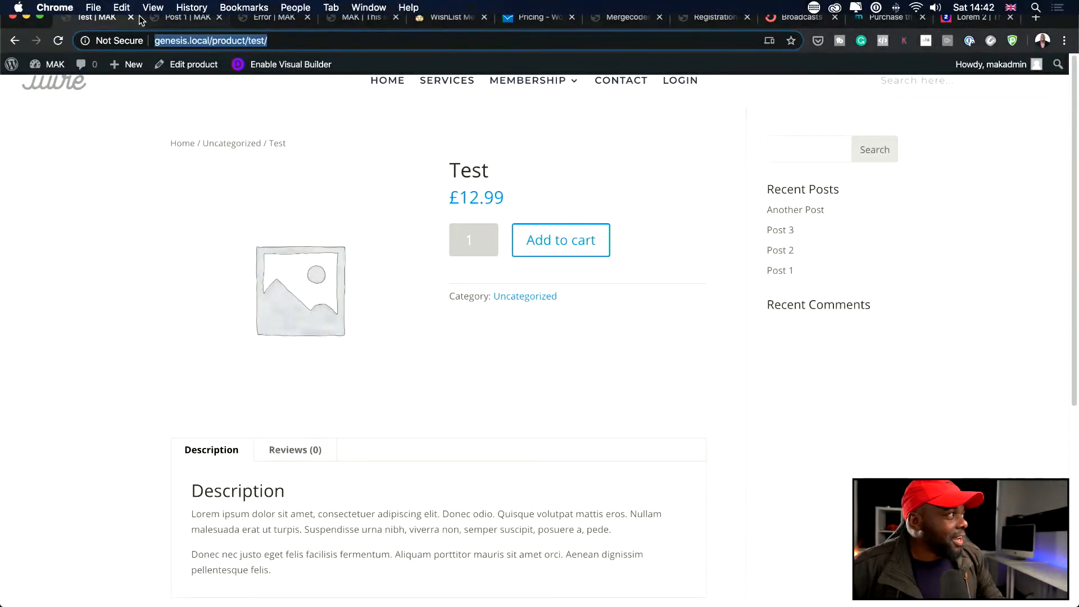
pyautogui.click(93, 8)
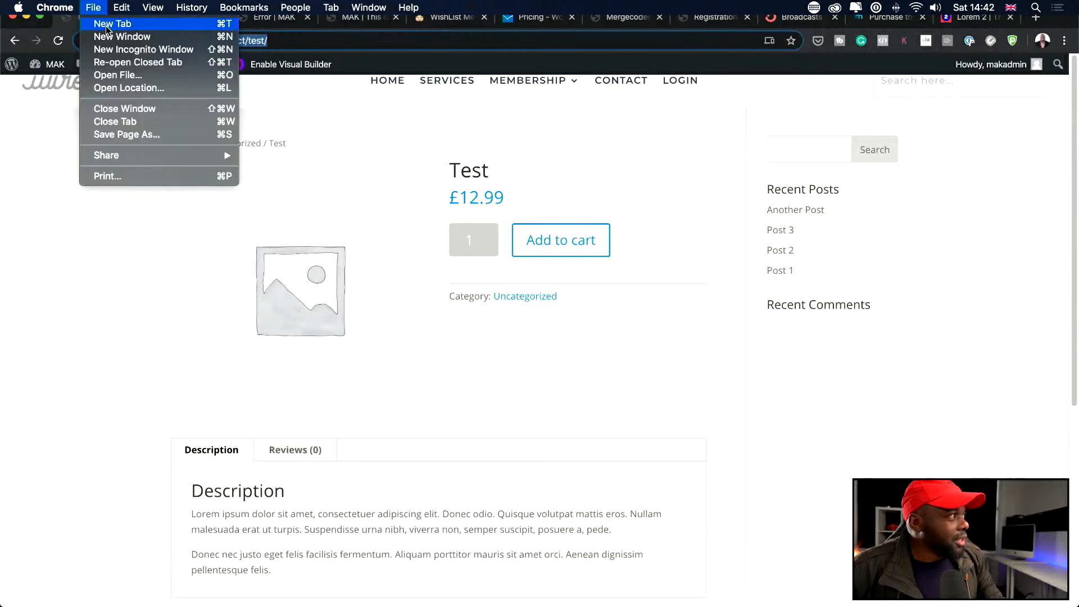
pyautogui.click(130, 50)
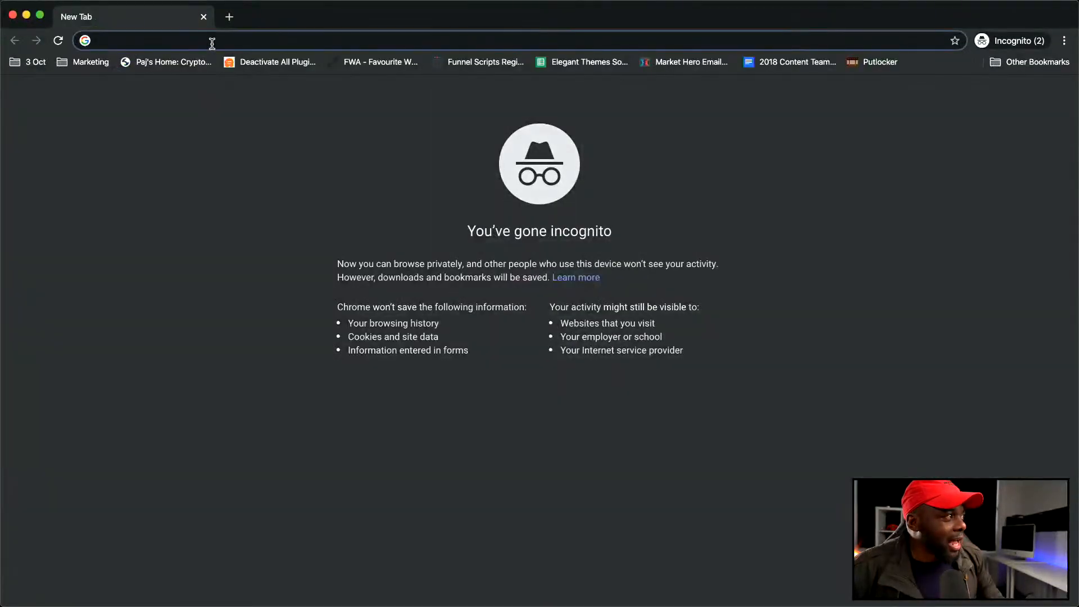
pyautogui.press('super+v')
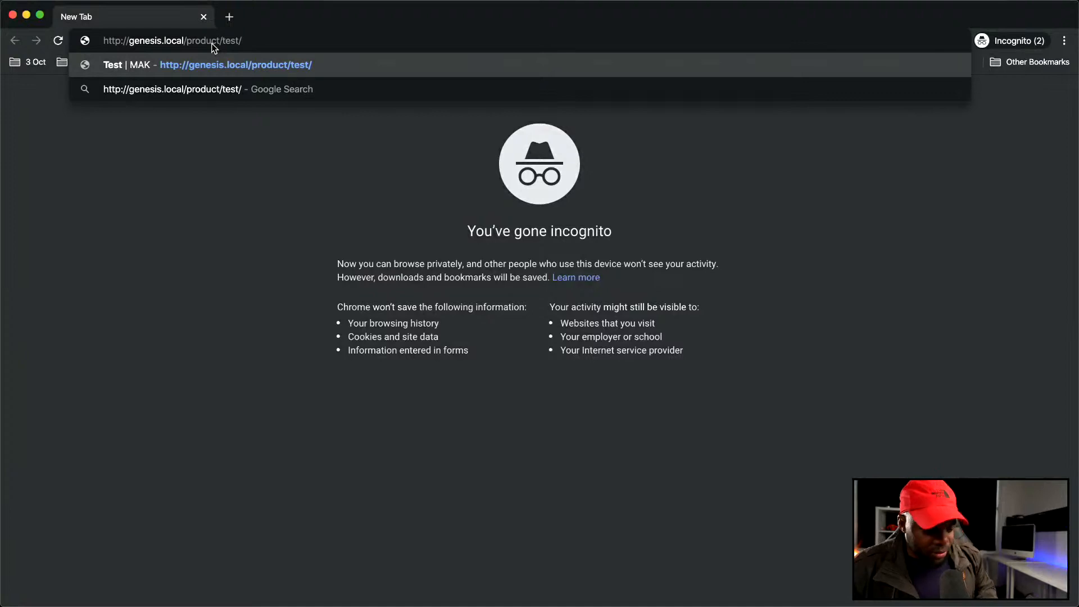
pyautogui.press('Return')
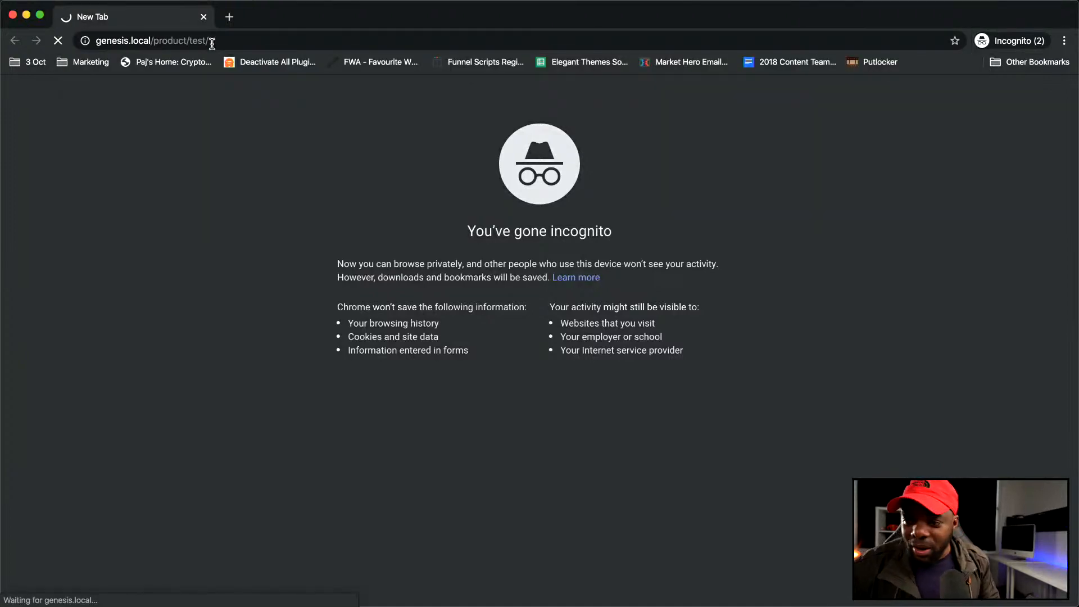
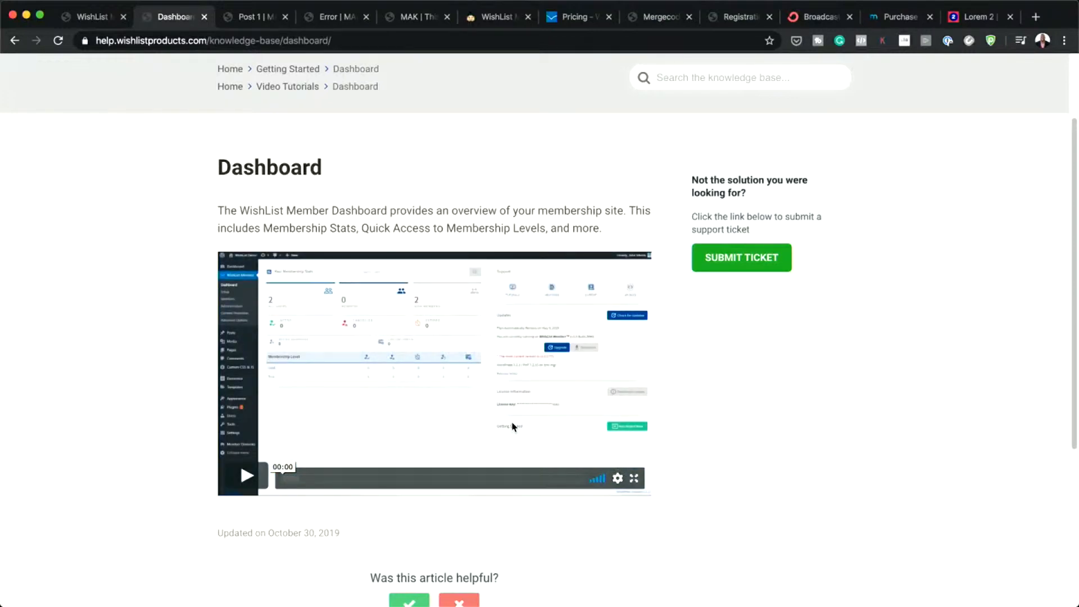
# Leave the knowledge base article and go back to the MailChimp integration page in wp-admin.
pyautogui.scroll(3, 570, 426)
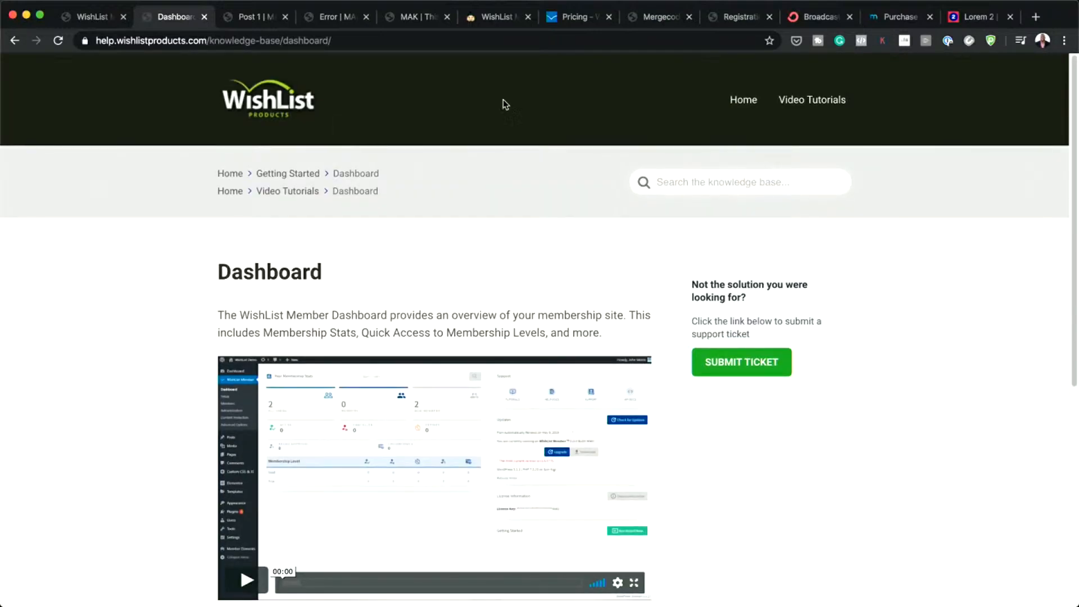
pyautogui.click(102, 20)
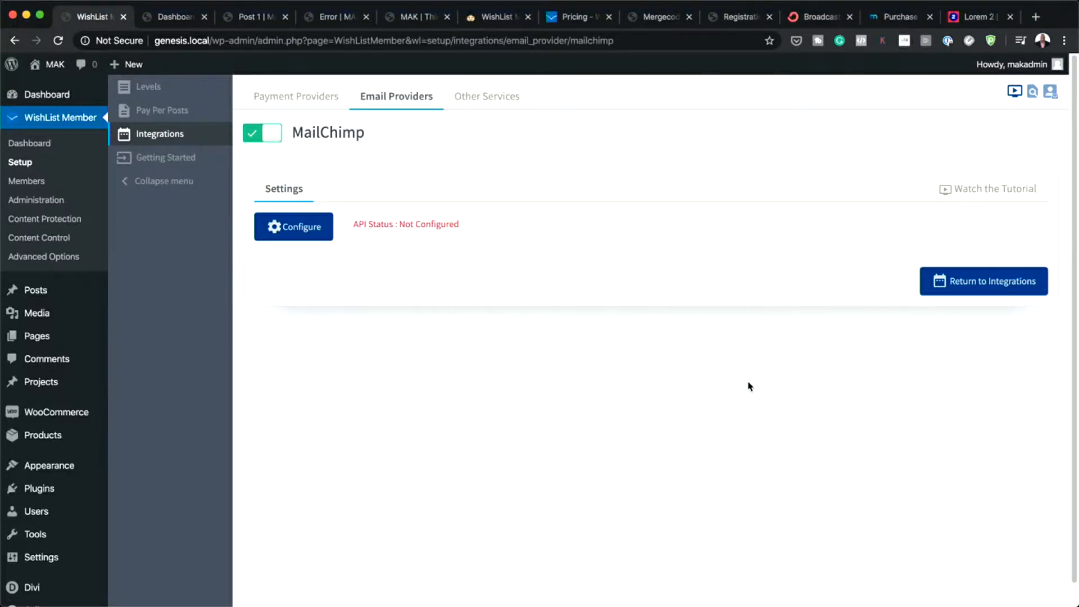
# Switch on the ThriveCart payment integration and return to the payment providers list.
pyautogui.click(193, 140)
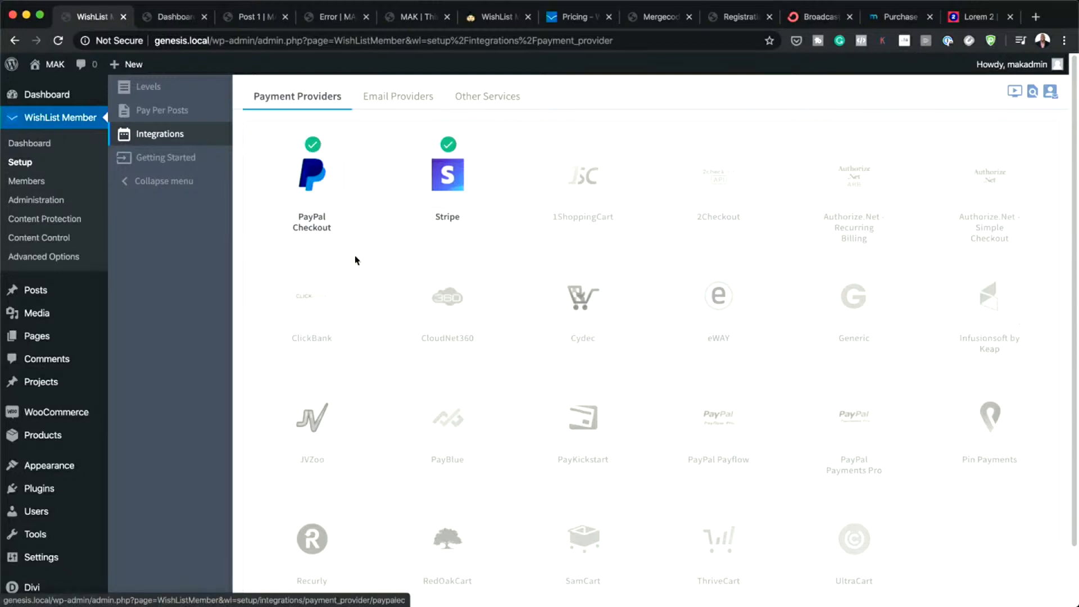
pyautogui.scroll(-2, 727, 482)
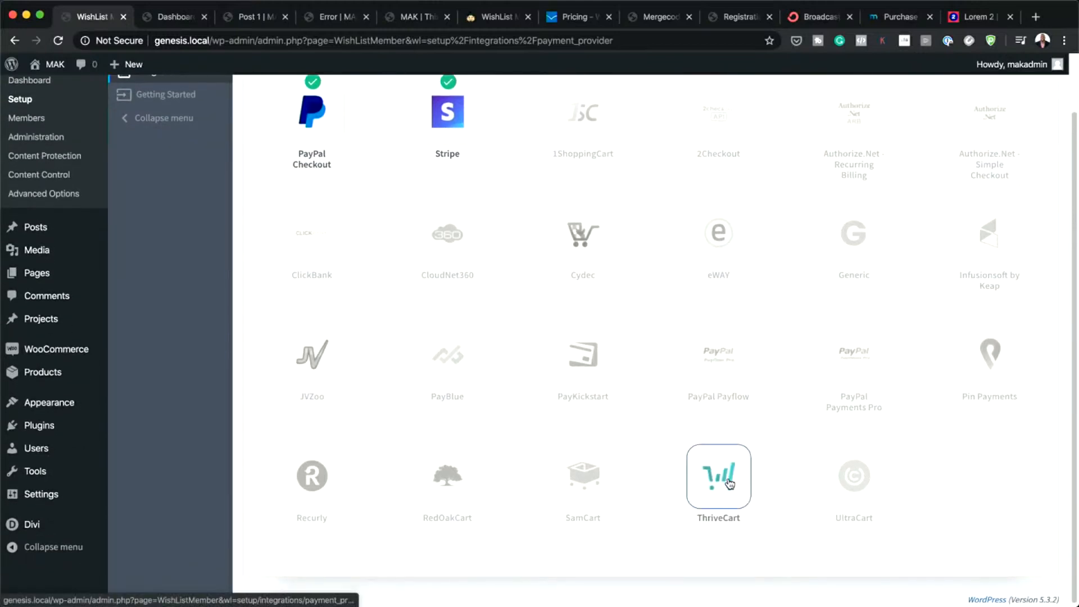
pyautogui.click(732, 487)
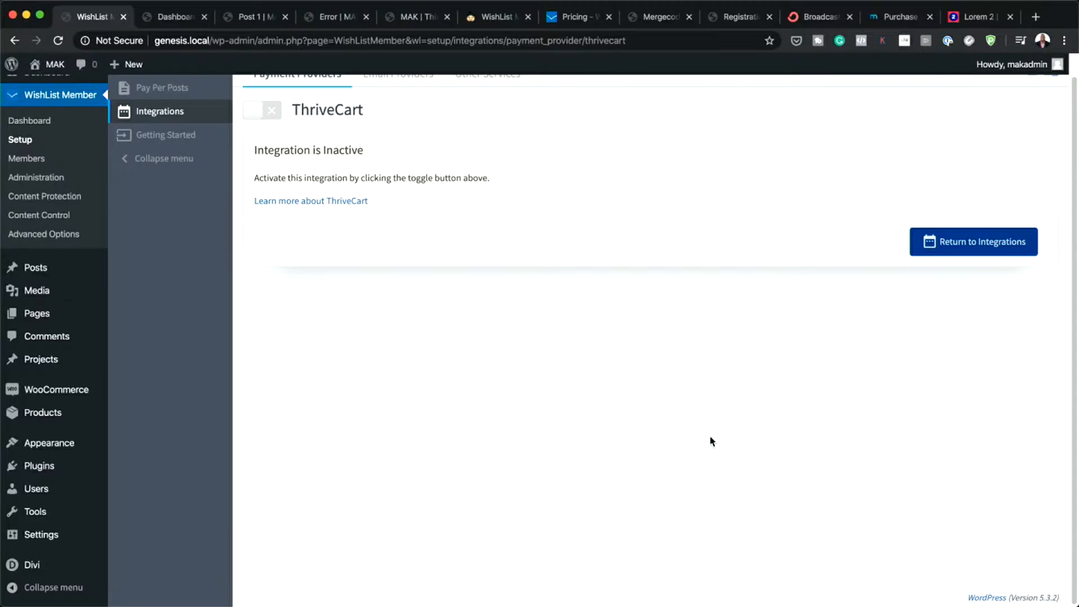
pyautogui.scroll(1, 495, 230)
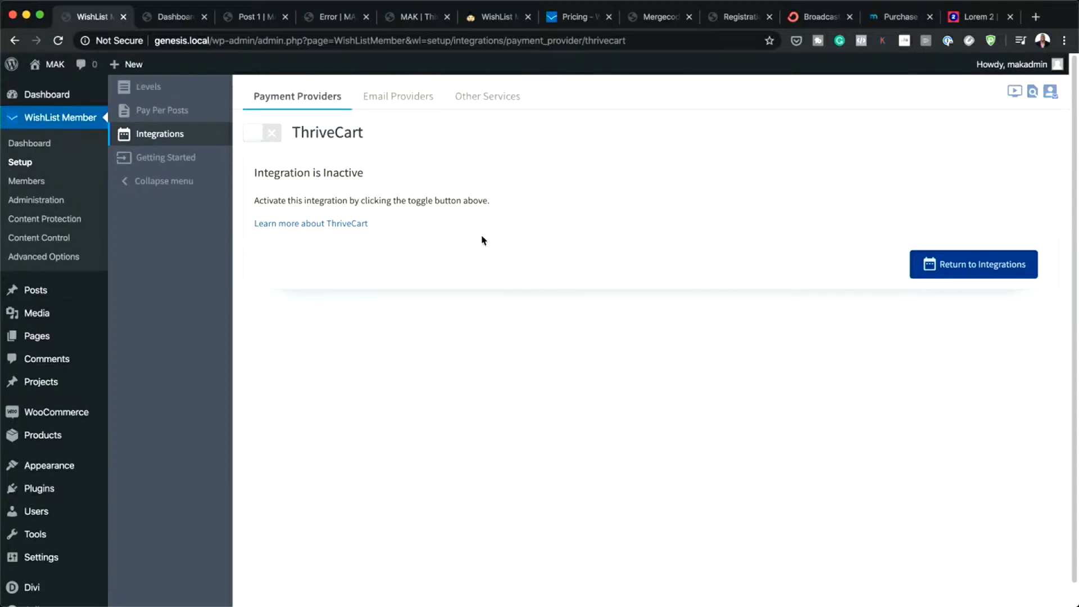
pyautogui.click(274, 135)
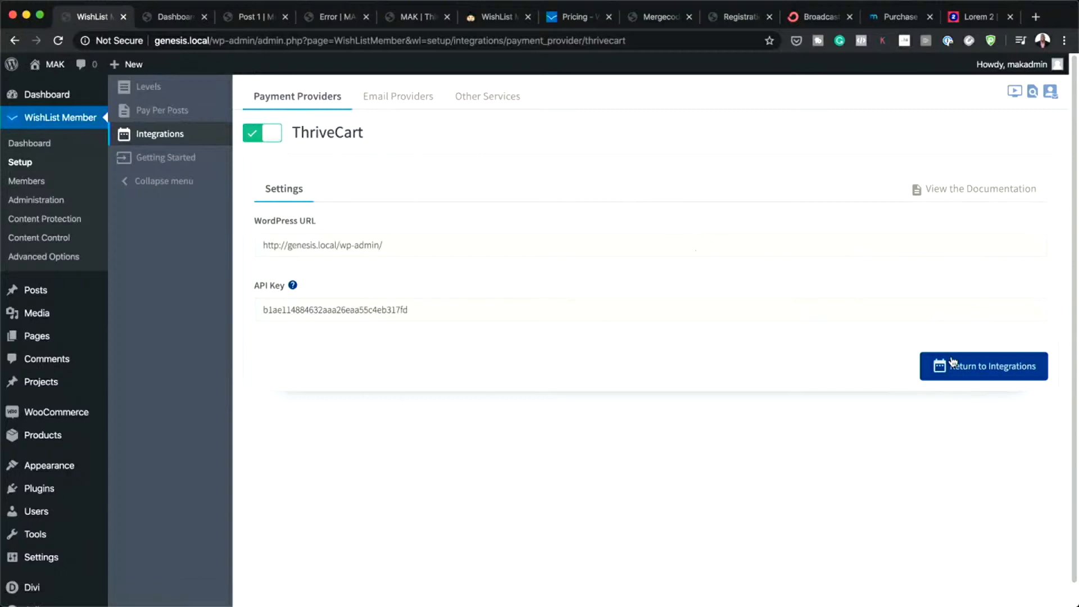
pyautogui.click(1002, 368)
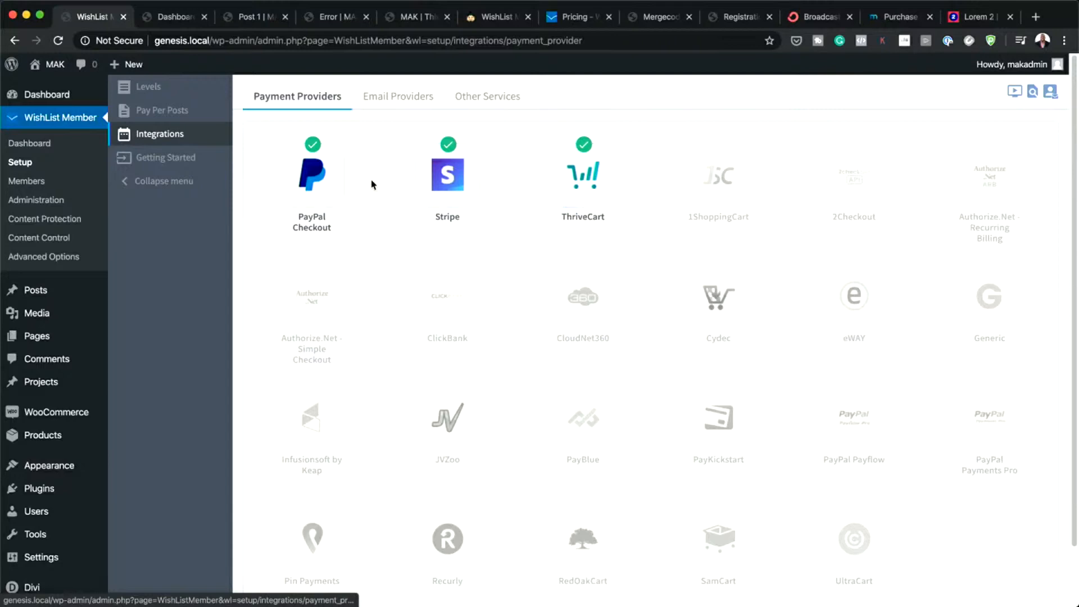
# Turn off the Stripe integration and look over the remaining payment providers.
pyautogui.click(457, 182)
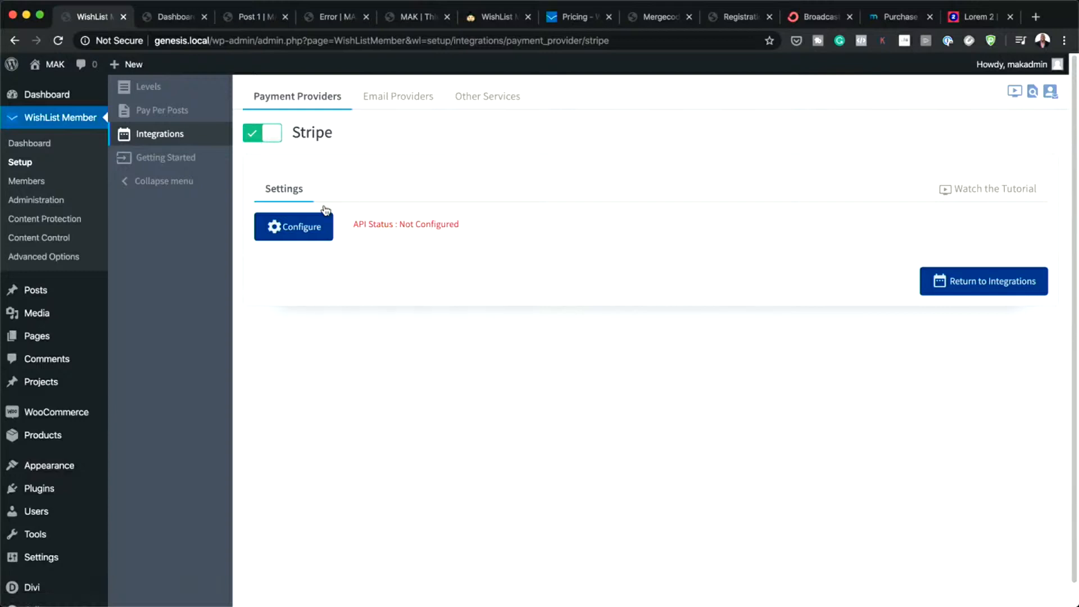
pyautogui.click(252, 137)
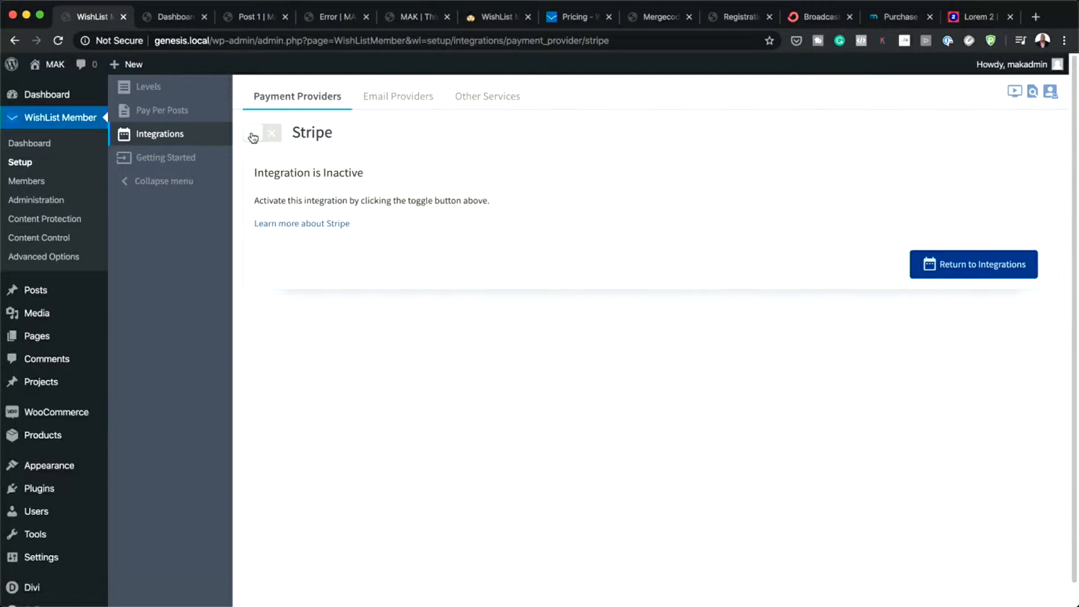
pyautogui.click(954, 264)
pyautogui.scroll(-2, 670, 415)
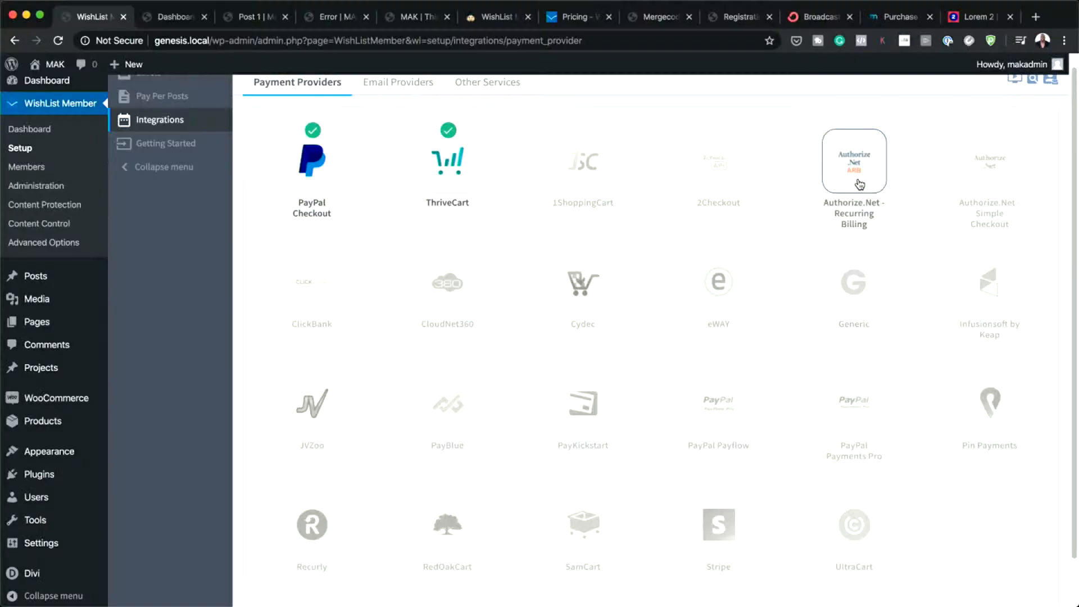
pyautogui.scroll(-1, 702, 412)
pyautogui.scroll(-1, 702, 411)
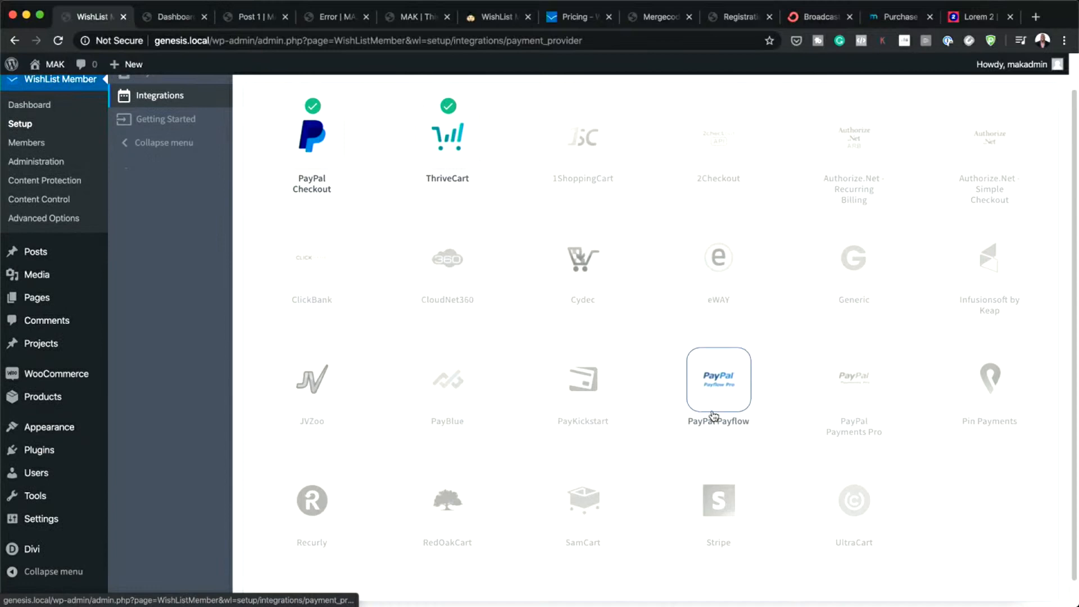
pyautogui.scroll(-1, 885, 470)
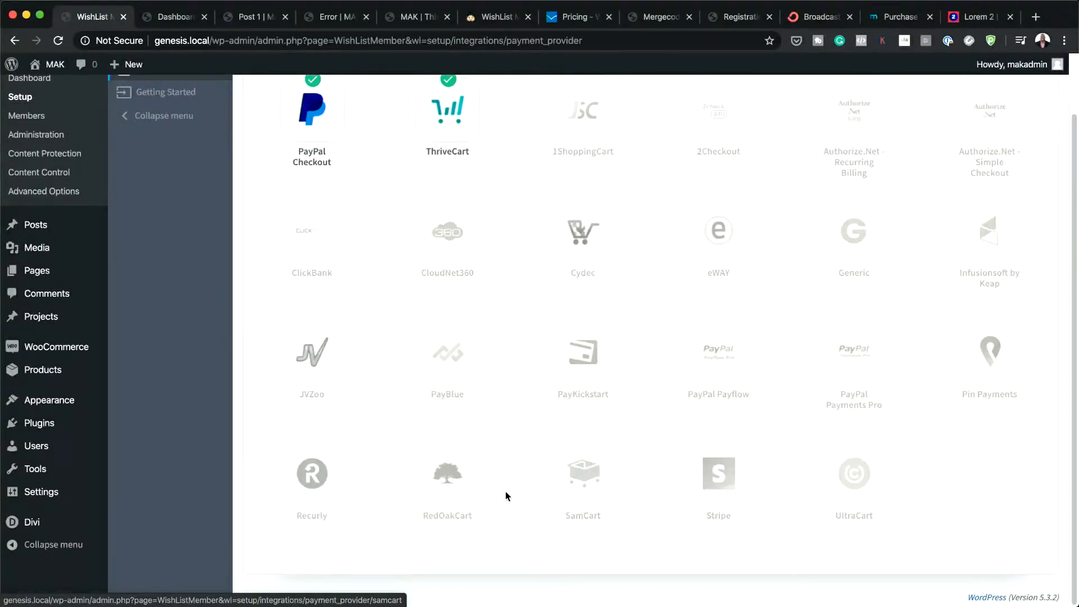
pyautogui.scroll(1, 507, 489)
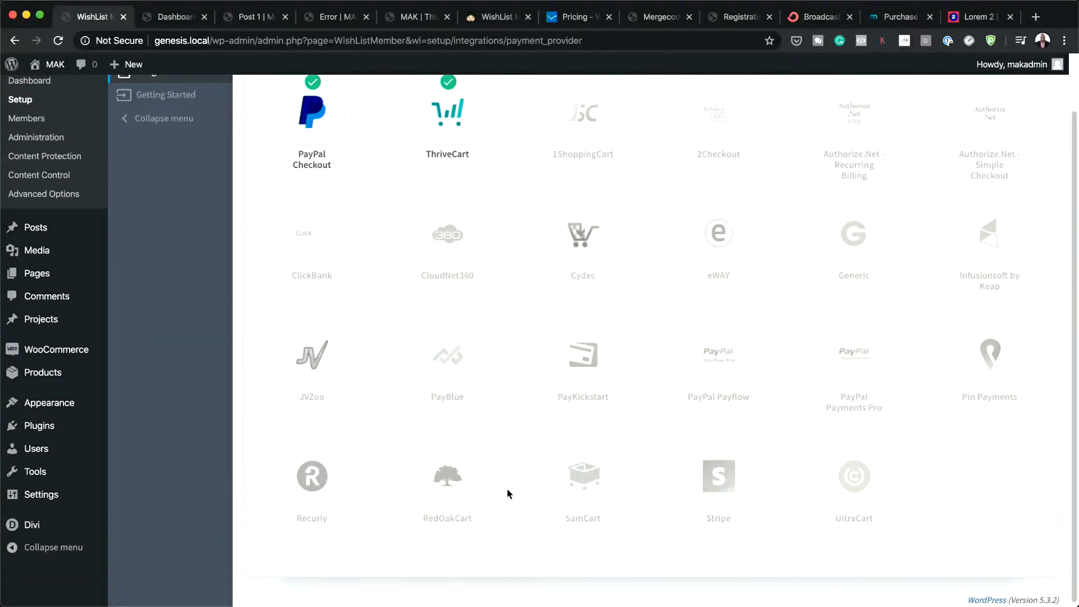
pyautogui.scroll(2, 507, 489)
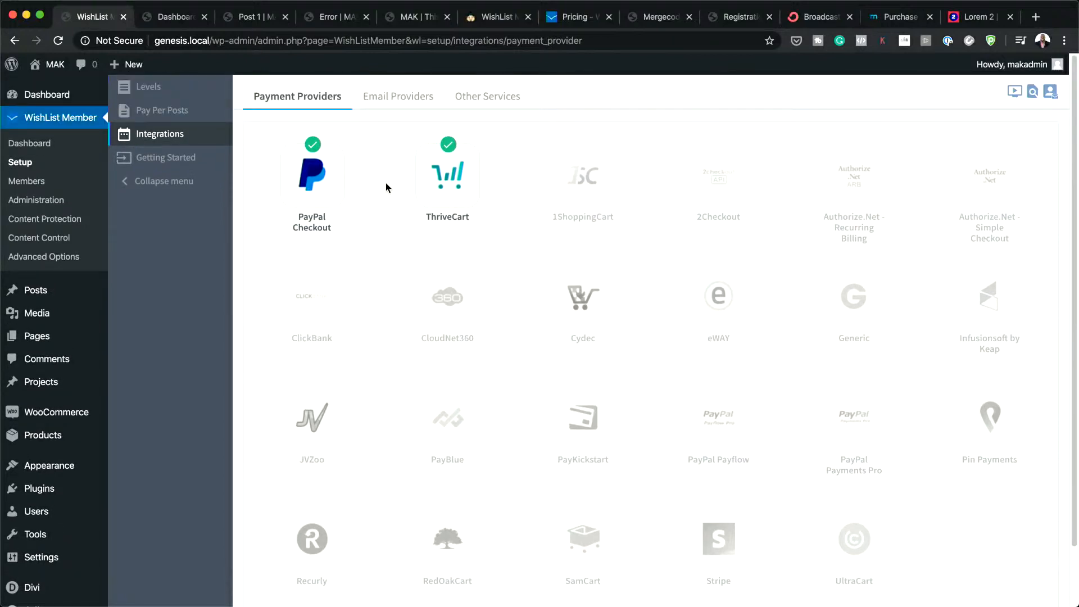
# Open Constant Contact under Email Providers, toggling it on and back off.
pyautogui.click(402, 97)
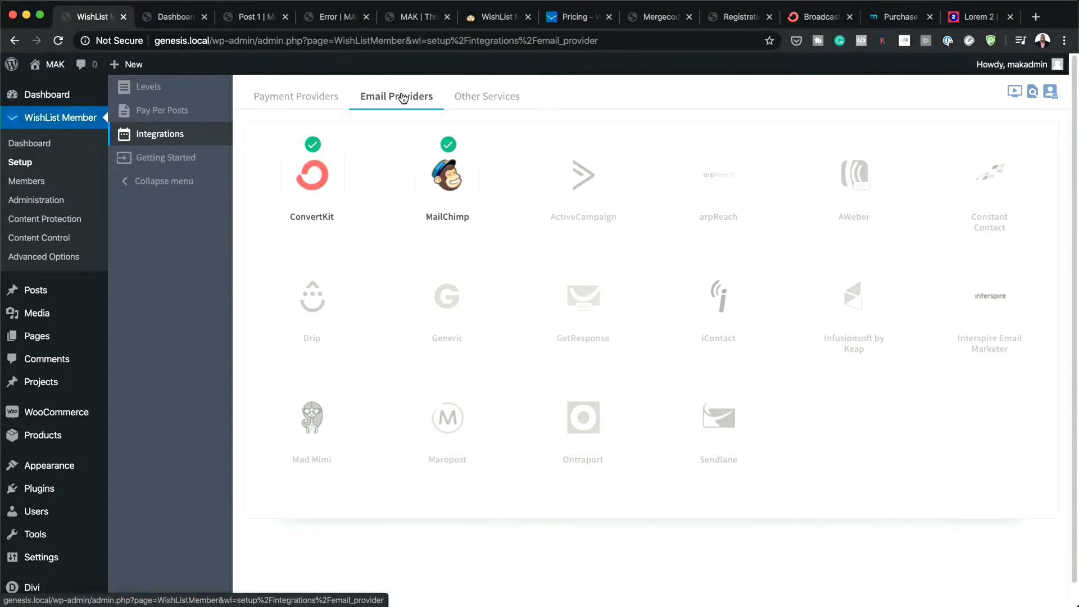
pyautogui.click(994, 194)
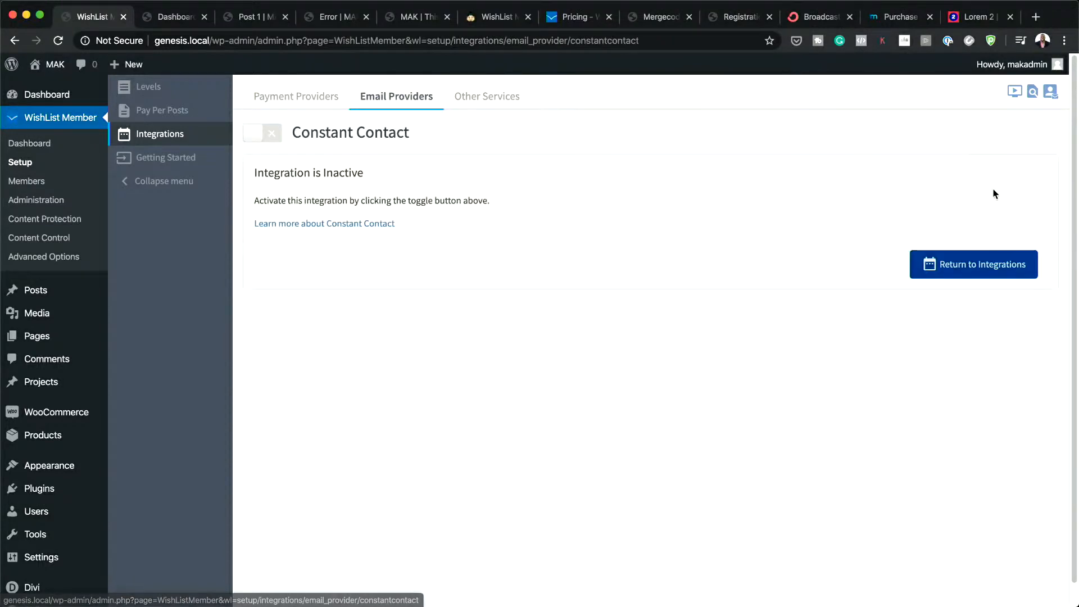
pyautogui.click(276, 140)
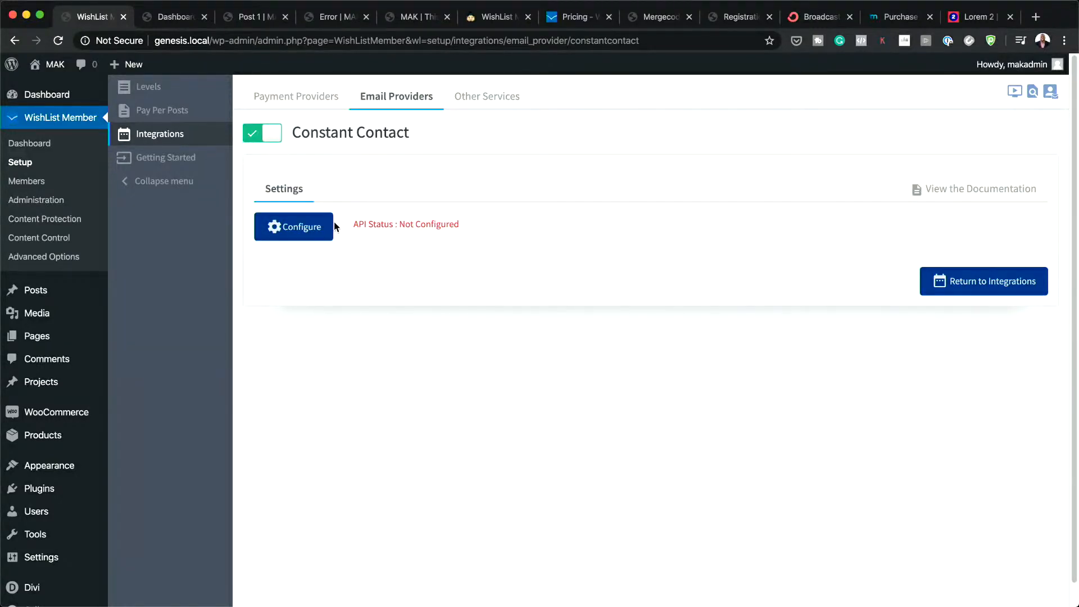
pyautogui.click(259, 136)
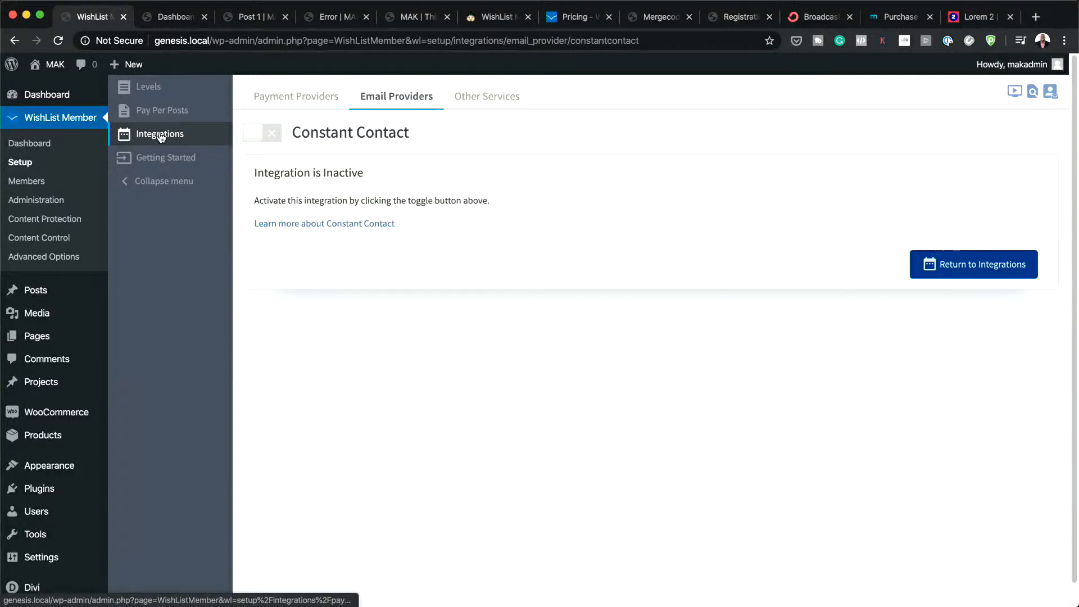
pyautogui.click(373, 101)
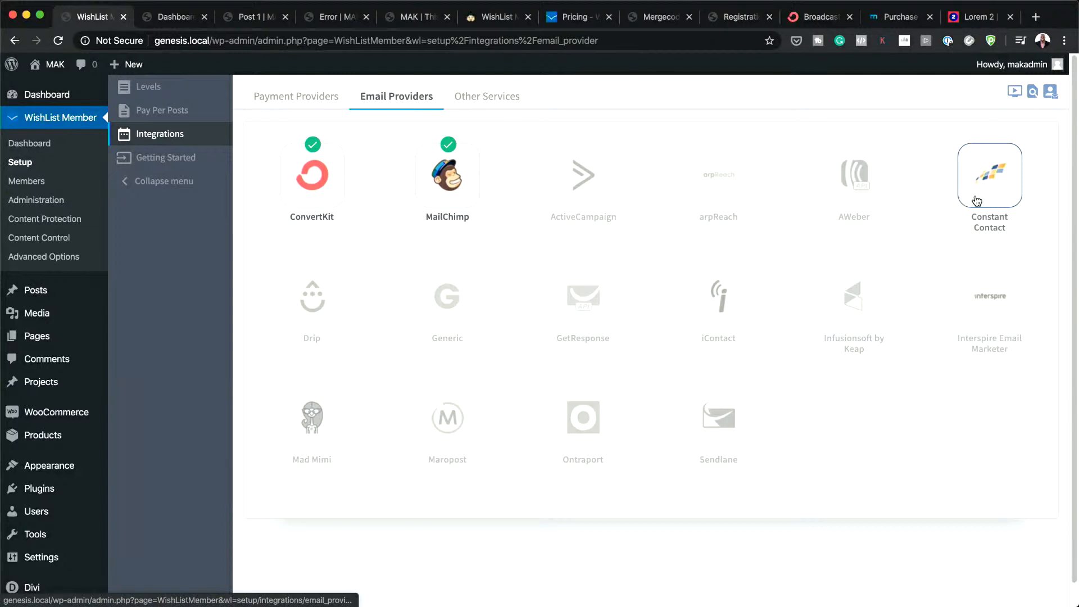
# Re-enable Constant Contact and save its login configuration with a username and password.
pyautogui.click(997, 185)
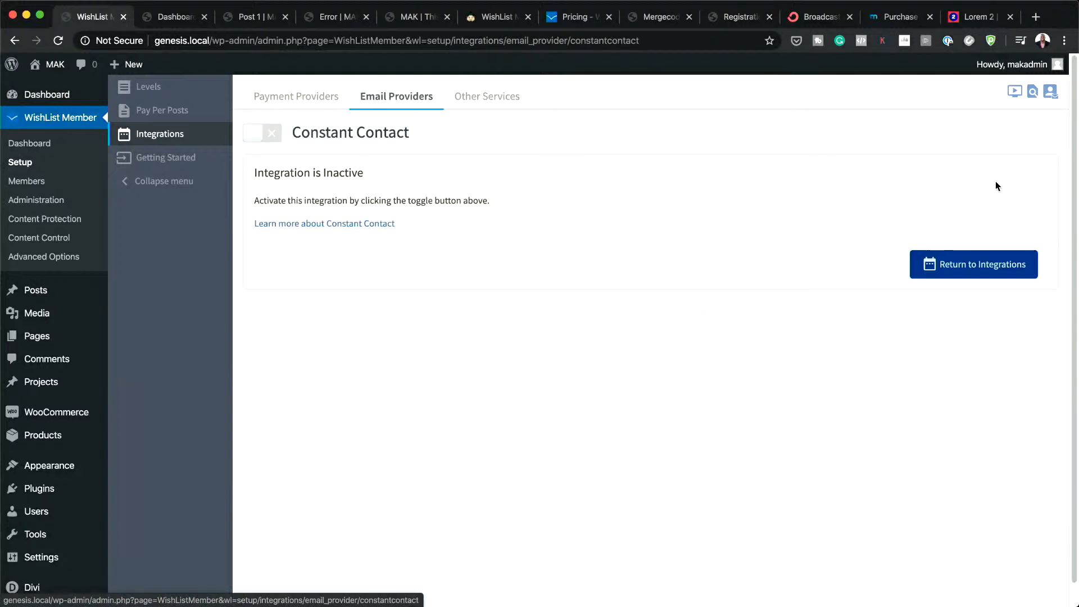
pyautogui.click(273, 134)
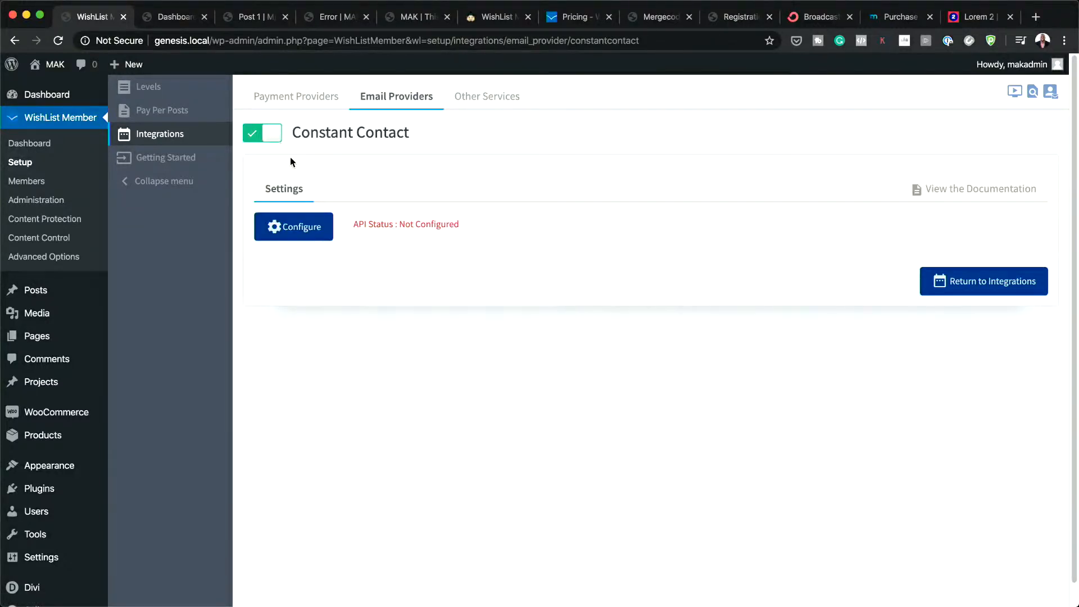
pyautogui.click(302, 221)
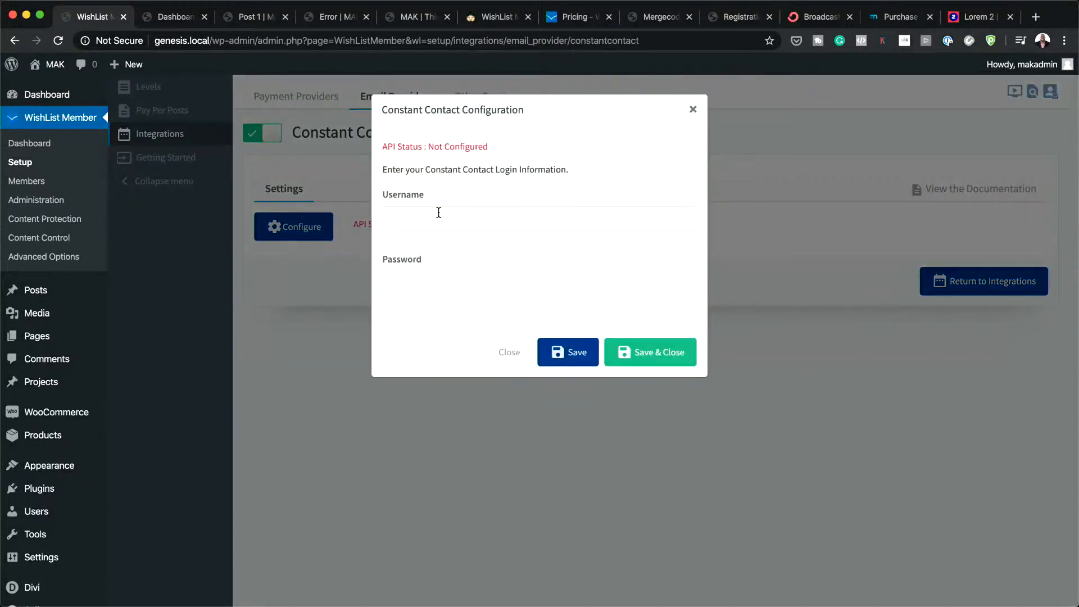
pyautogui.click(431, 211)
pyautogui.click(604, 286)
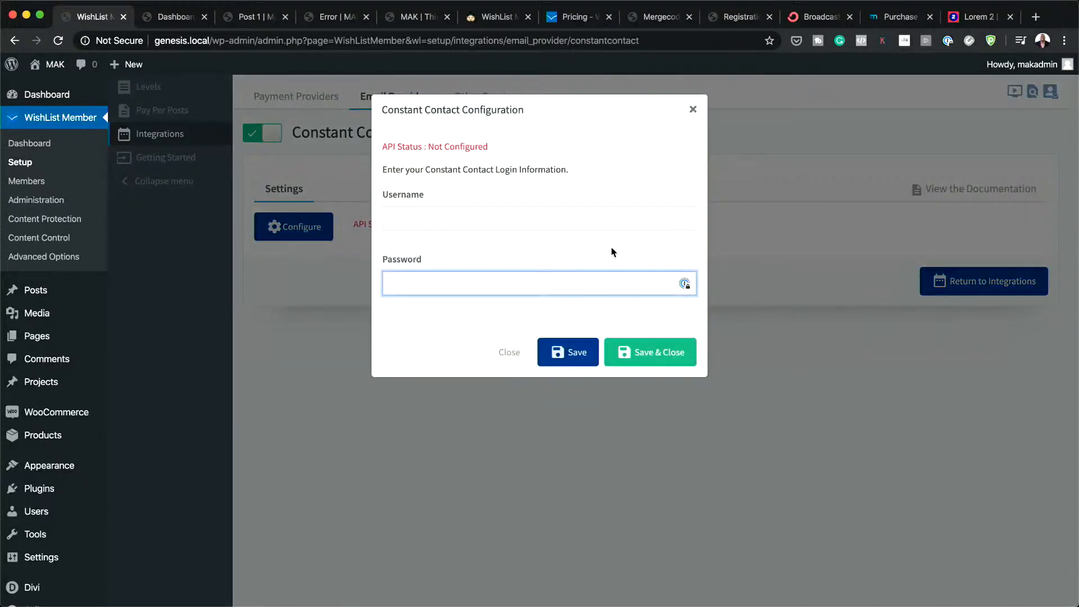
pyautogui.click(674, 359)
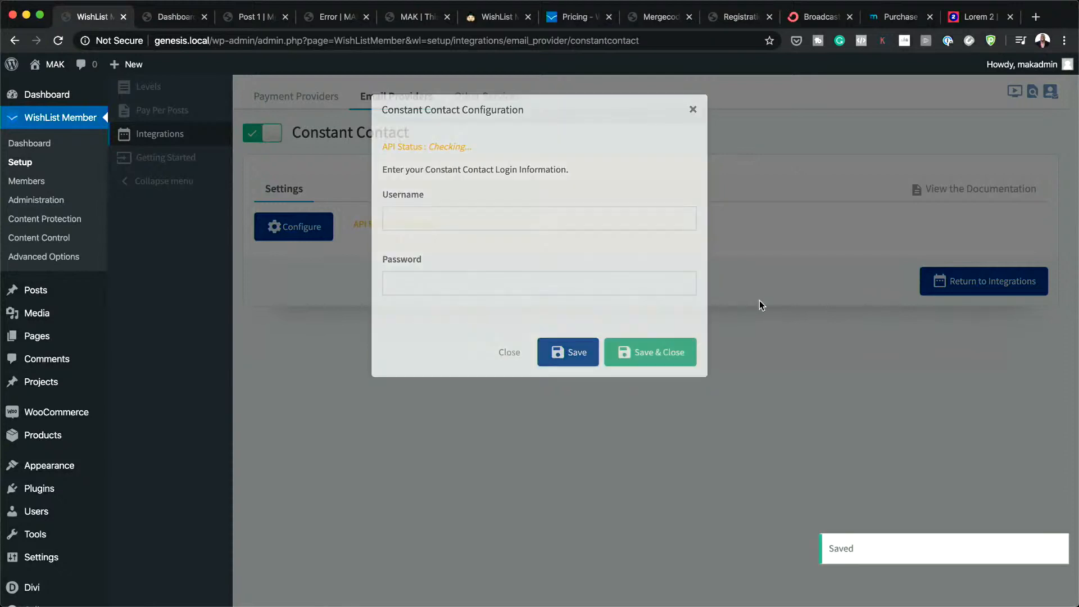
pyautogui.click(999, 284)
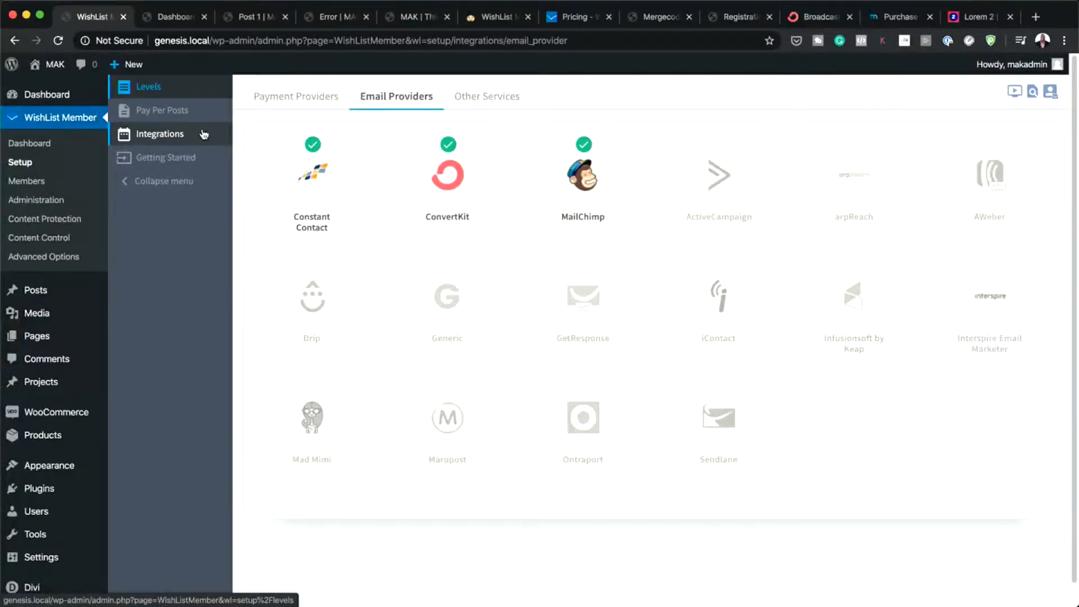
# Go from the WishList dashboard's Gold members list to the Membership Levels setup table.
pyautogui.click(49, 145)
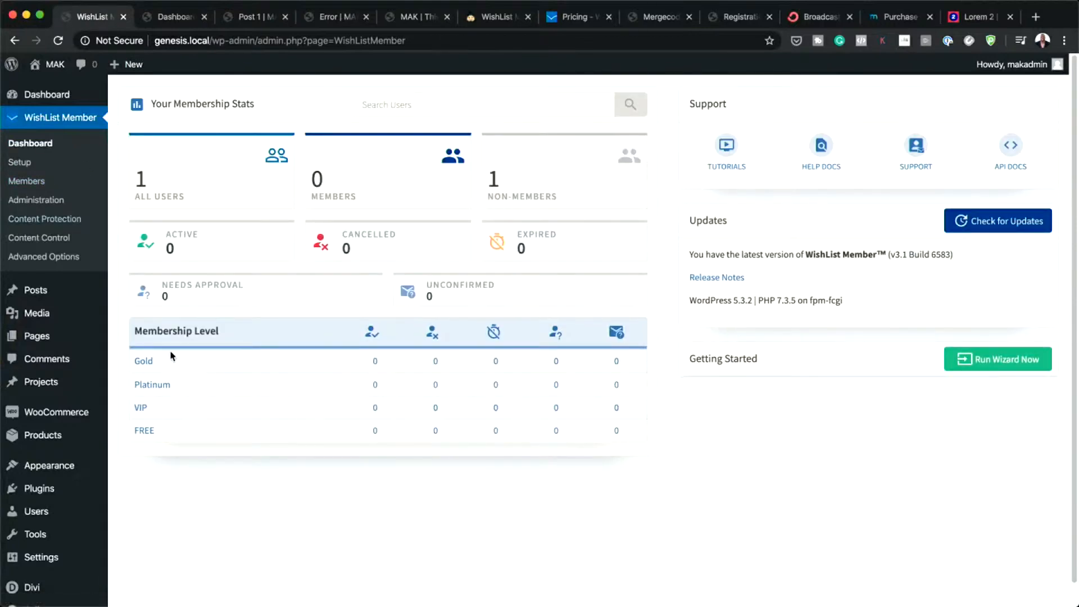
pyautogui.click(153, 361)
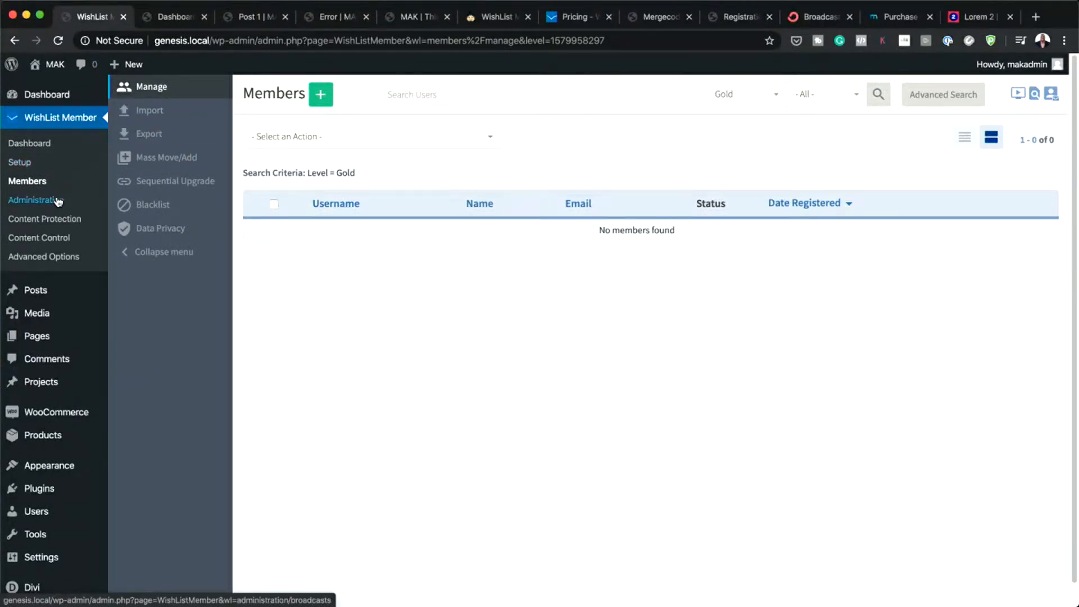
pyautogui.click(48, 183)
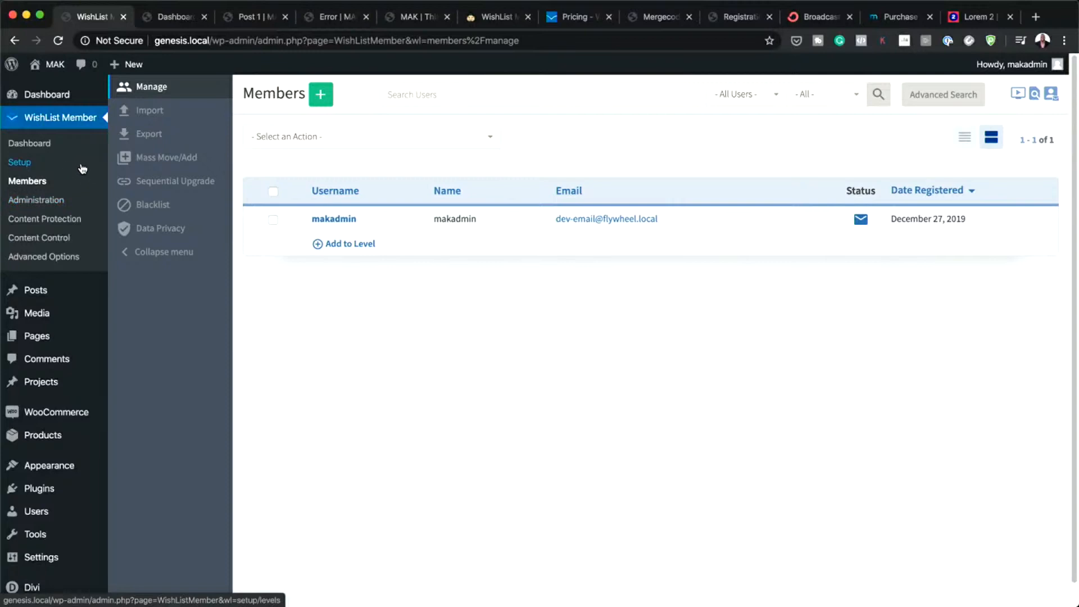
pyautogui.click(39, 163)
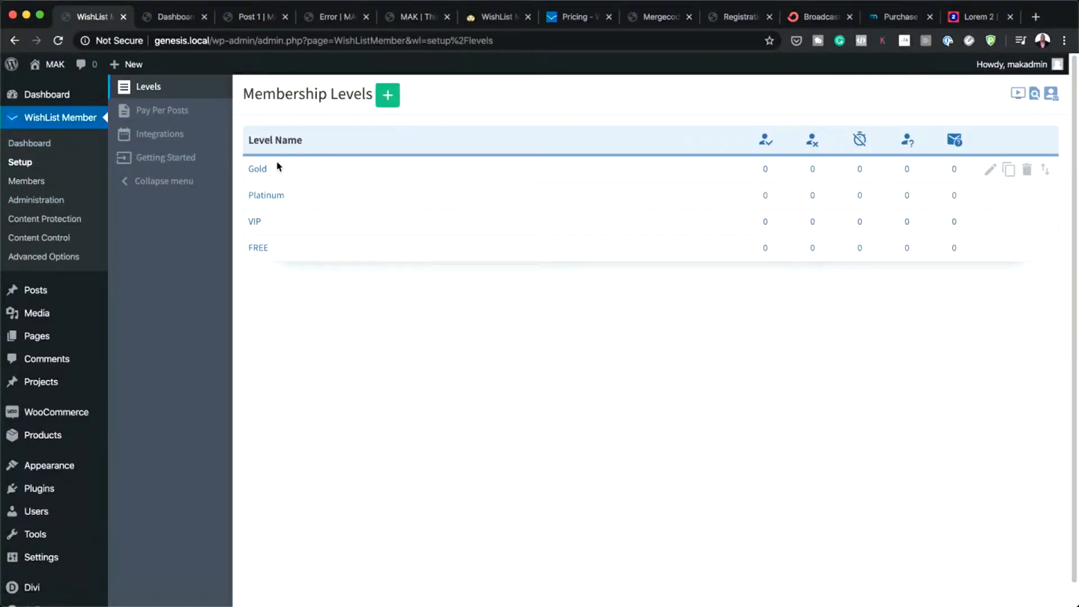
# Edit the Gold level and try a Fixed Term expiration with its number of days.
pyautogui.moveTo(987, 169)
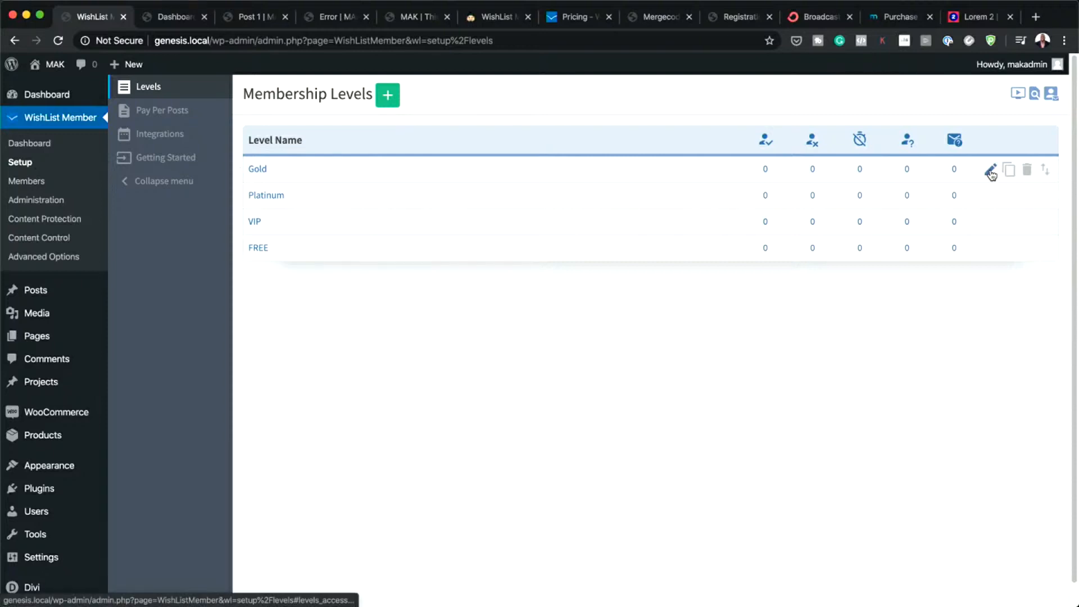
pyautogui.click(991, 172)
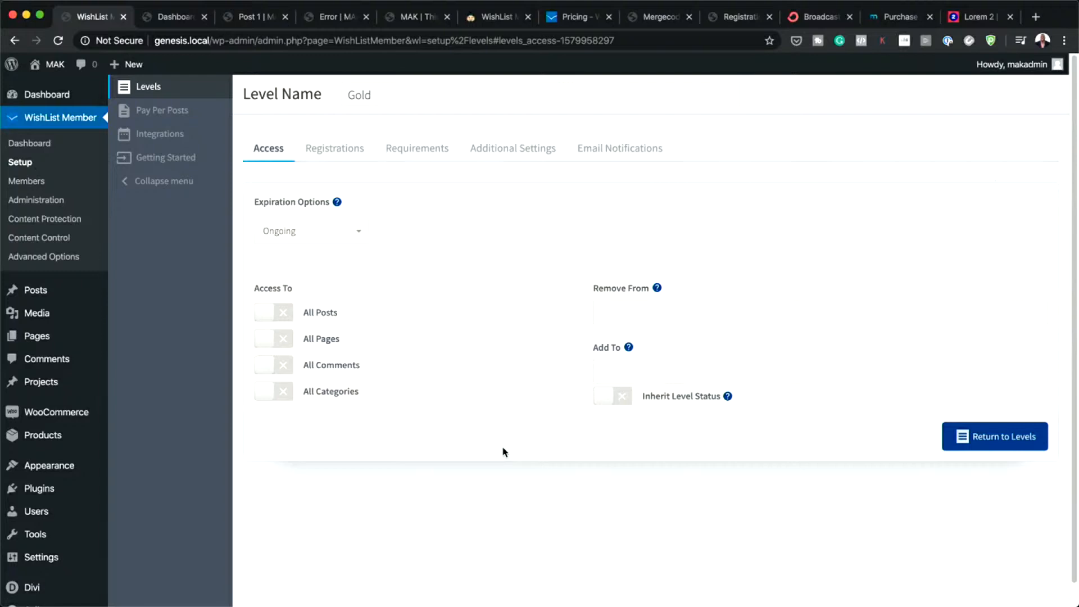
pyautogui.click(307, 234)
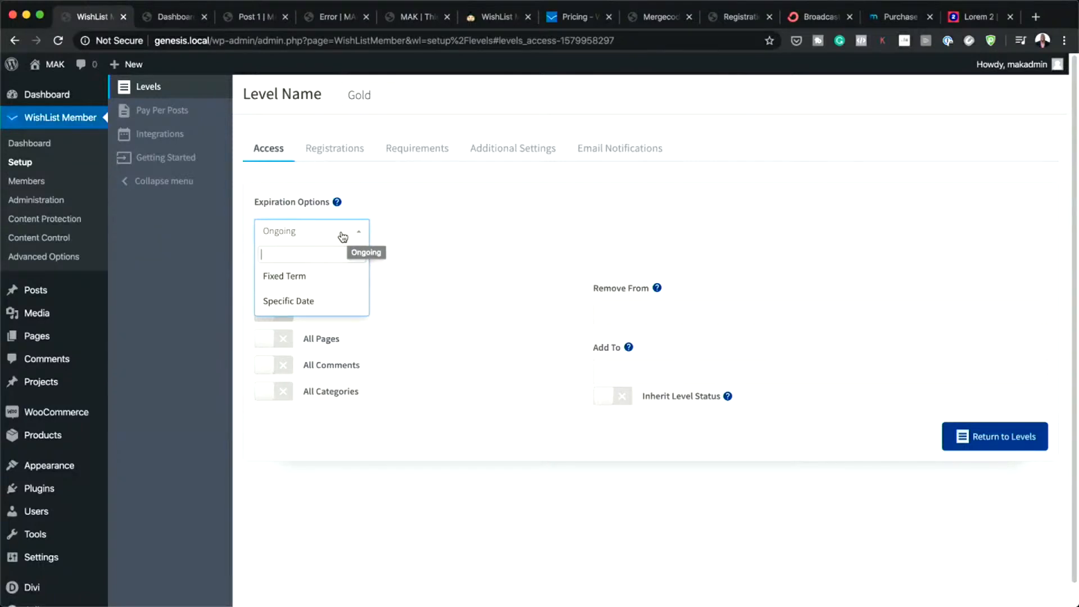
pyautogui.click(335, 277)
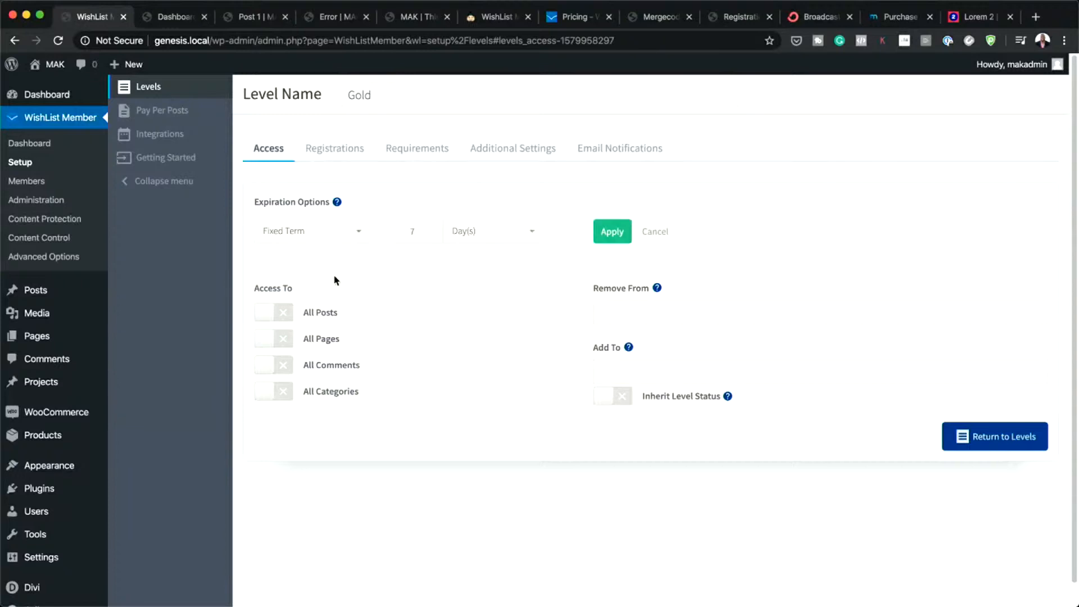
pyautogui.moveTo(419, 231); pyautogui.dragTo(407, 232)
# Try a Specific Date expiry of January 31, 2020, then cancel back to Ongoing.
pyautogui.click(310, 232)
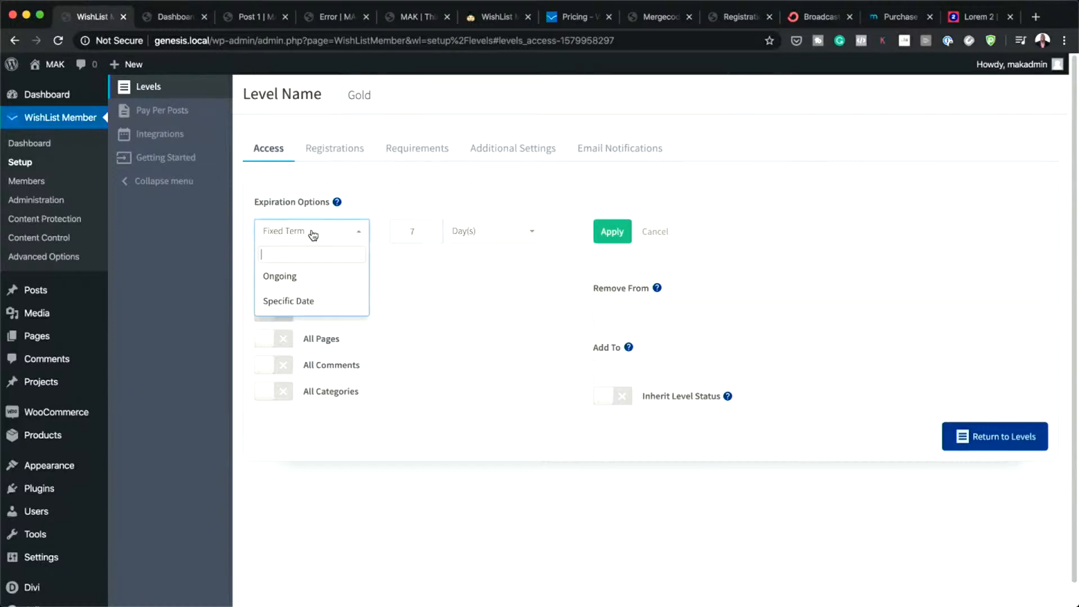
pyautogui.click(335, 304)
pyautogui.click(507, 239)
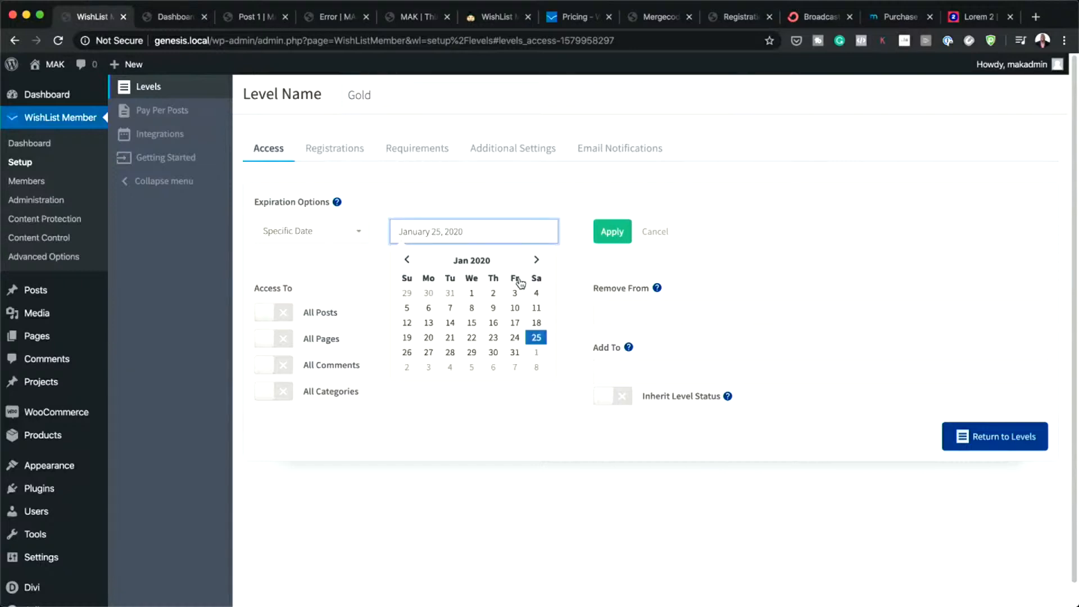
pyautogui.click(513, 356)
pyautogui.click(618, 232)
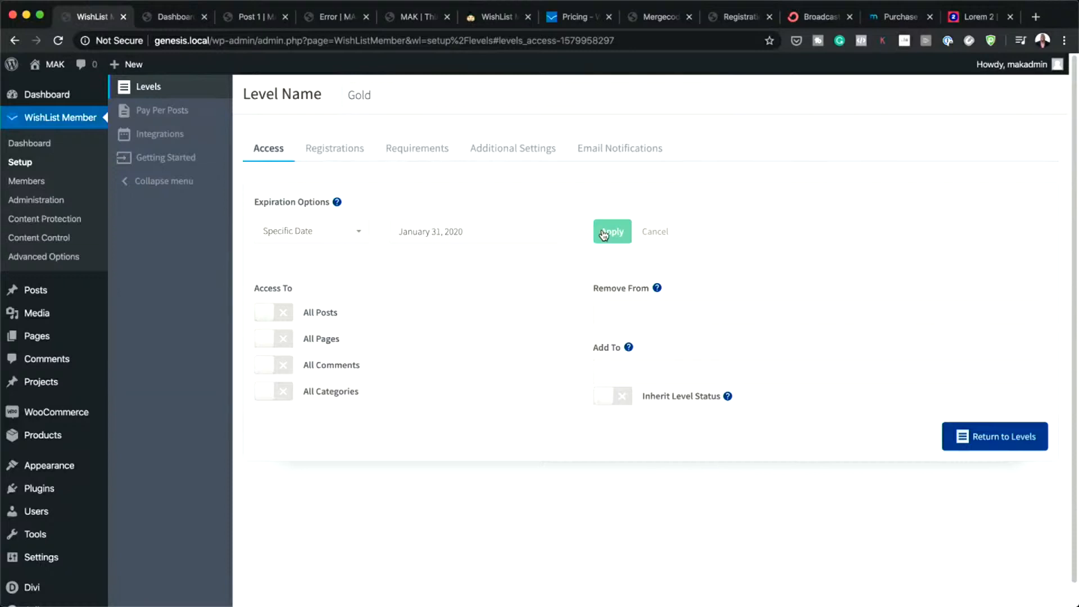
pyautogui.click(660, 237)
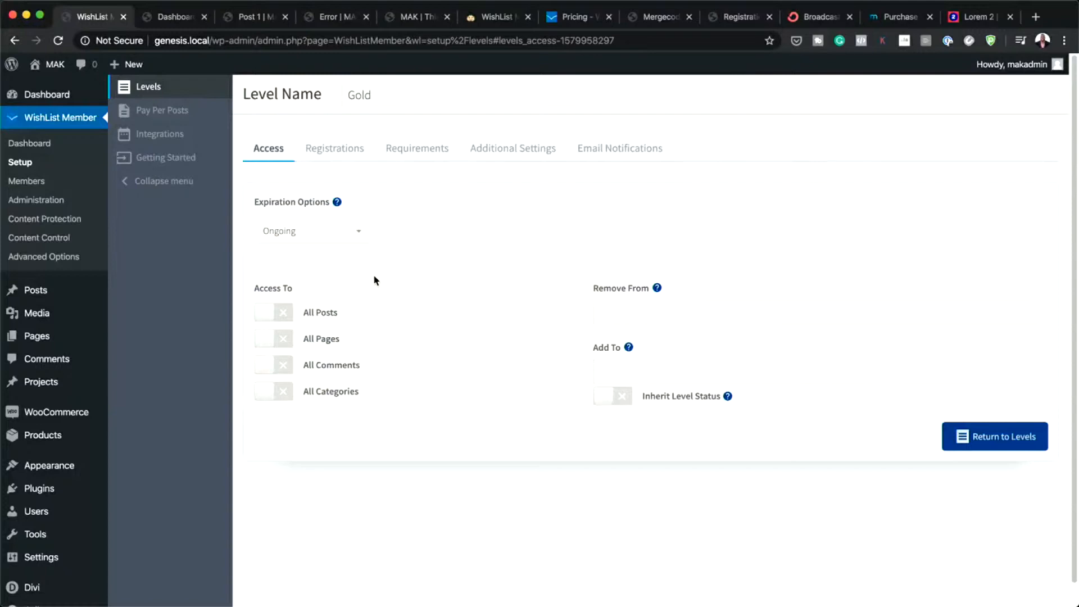
# Copy the Gold level's Simple Registration URL from its Registrations settings.
pyautogui.click(336, 148)
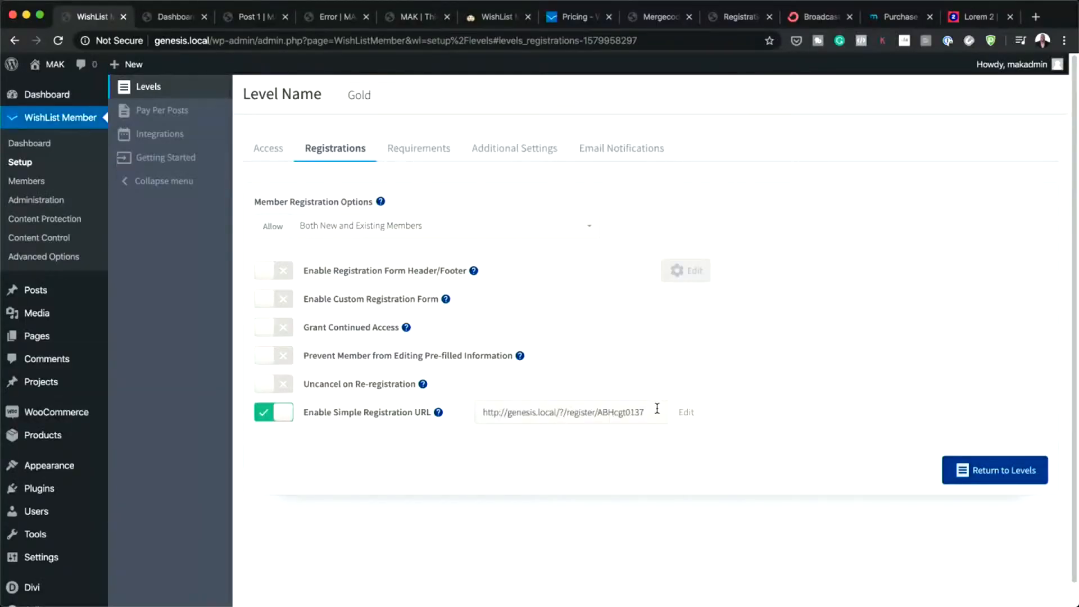
pyautogui.click(655, 410)
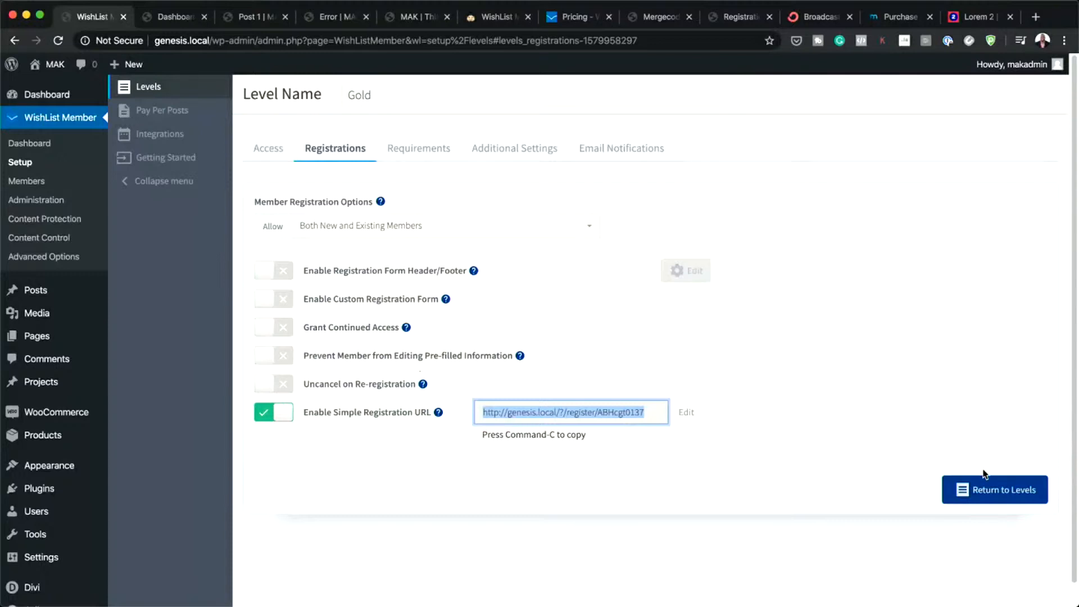
# Turn on All Posts access for Gold, review Additional Settings, and return to the levels list.
pyautogui.click(273, 161)
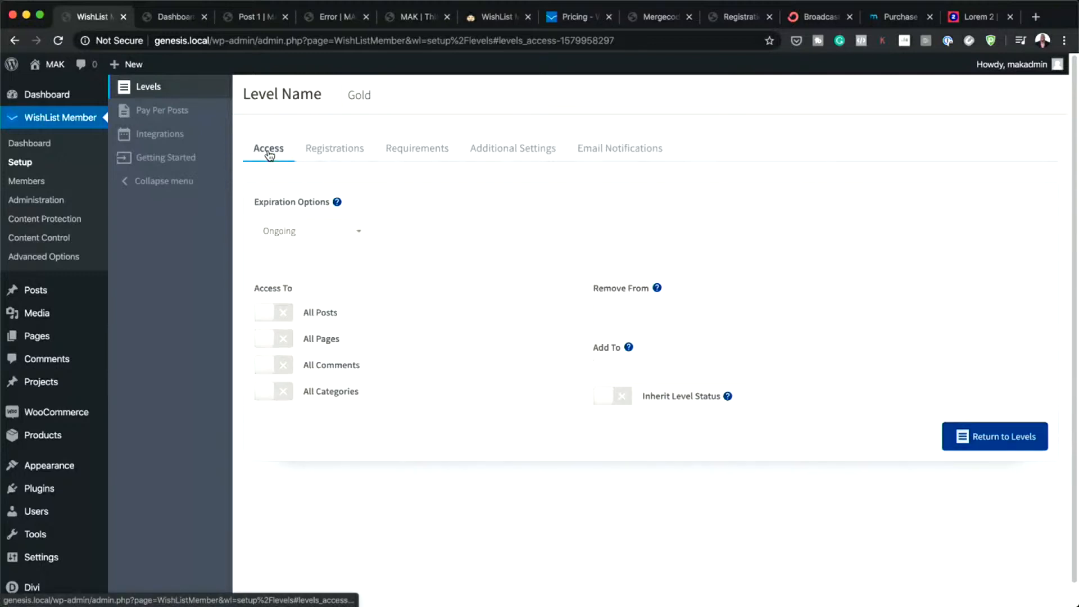
pyautogui.click(287, 317)
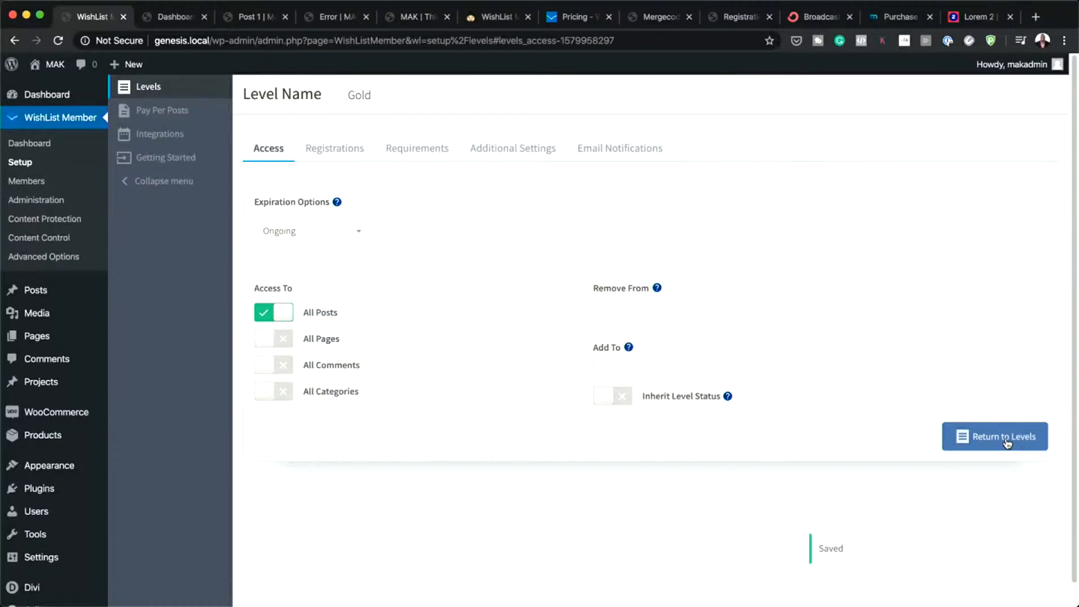
pyautogui.click(523, 150)
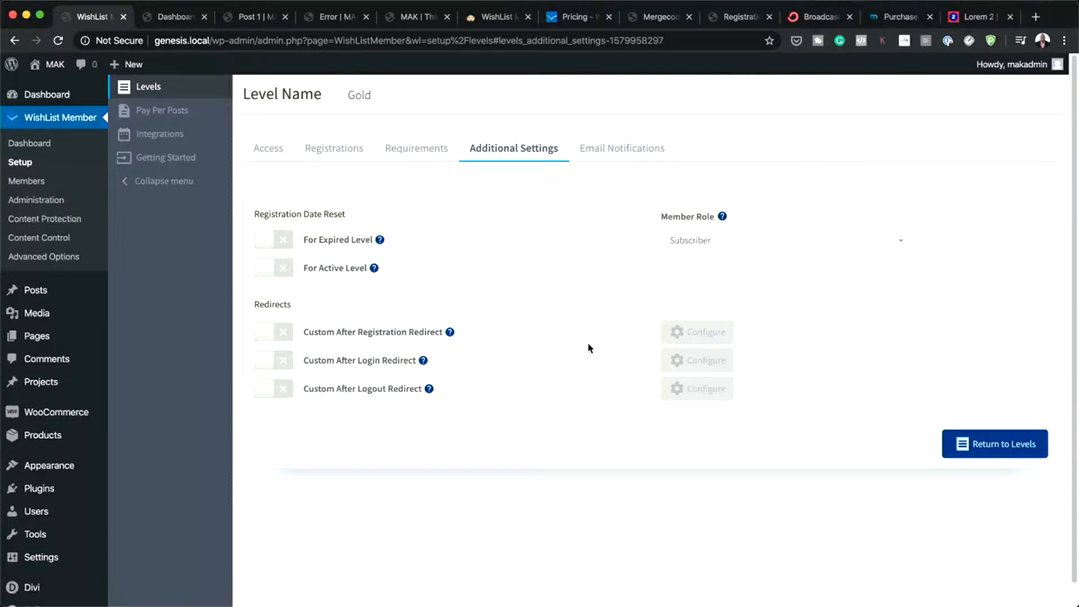
pyautogui.click(1005, 449)
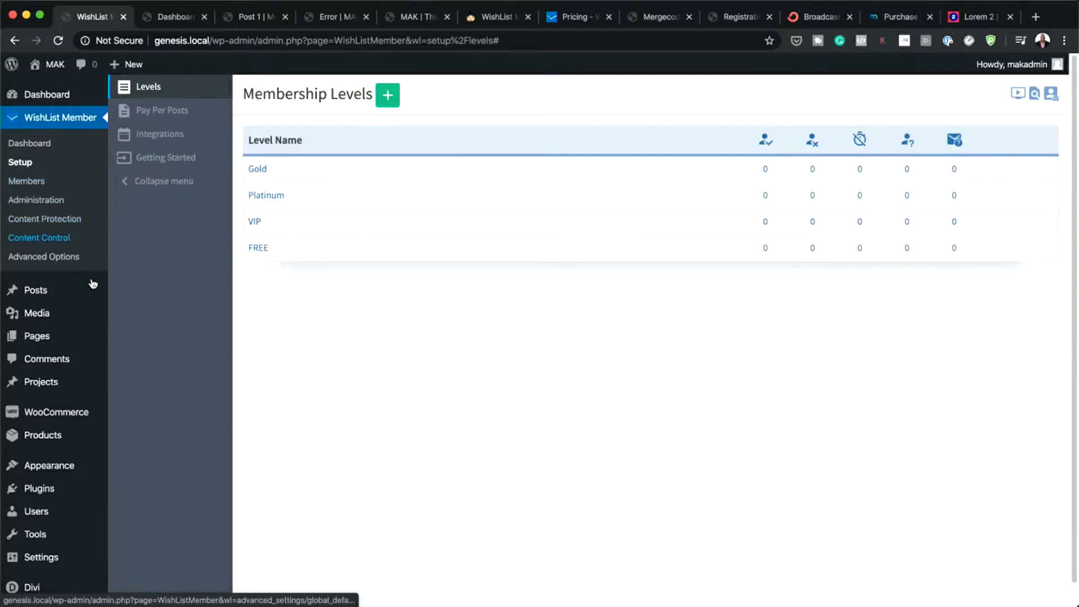
# Look through the open browser tabs and load the site's home page from the Post 1 preview.
pyautogui.moveTo(54, 338)
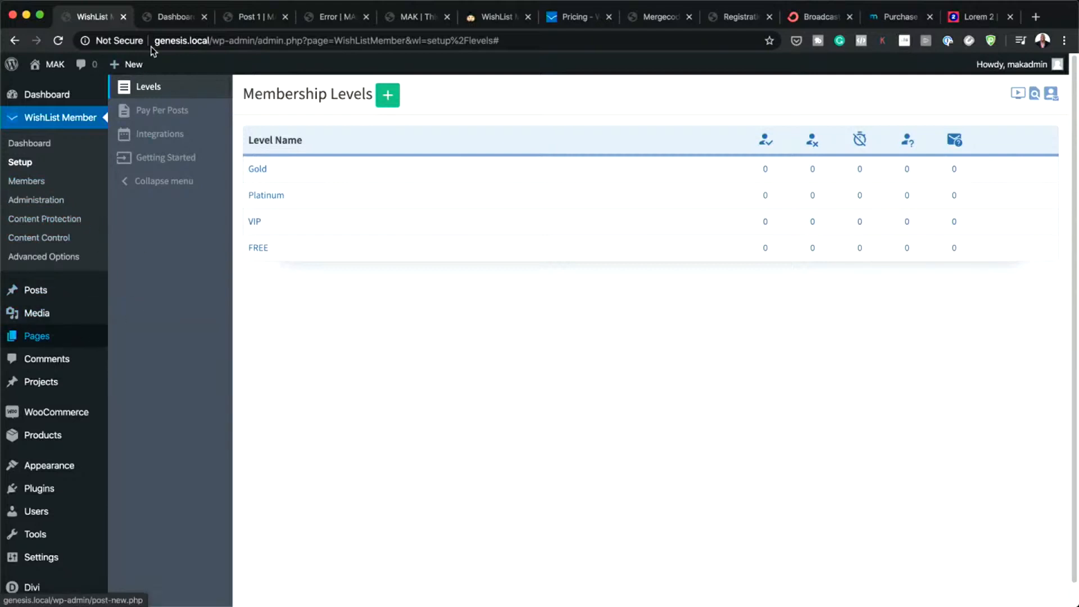
pyautogui.click(174, 17)
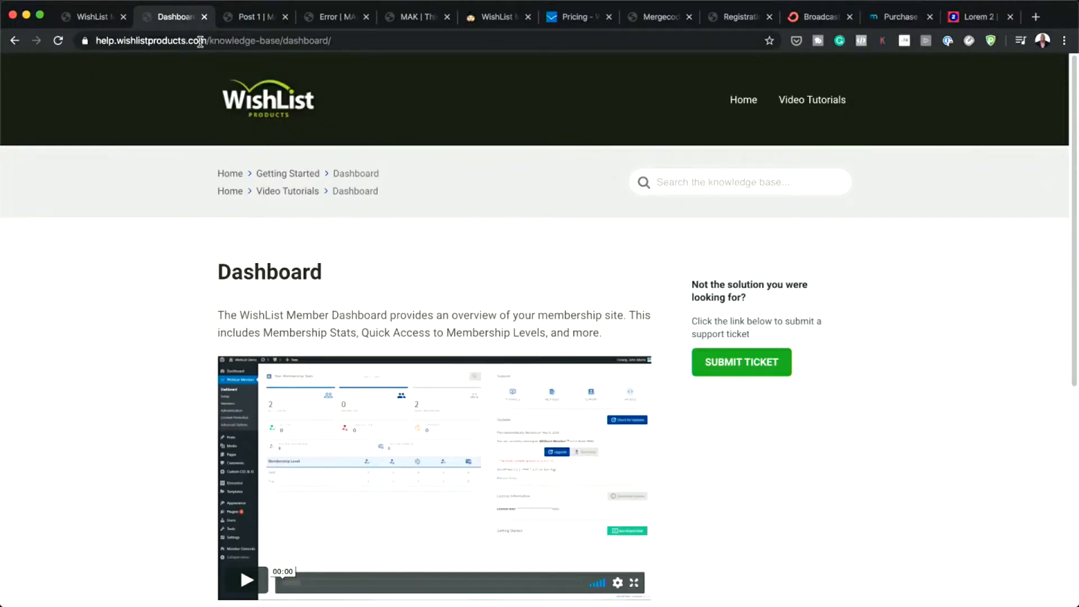
pyautogui.click(247, 16)
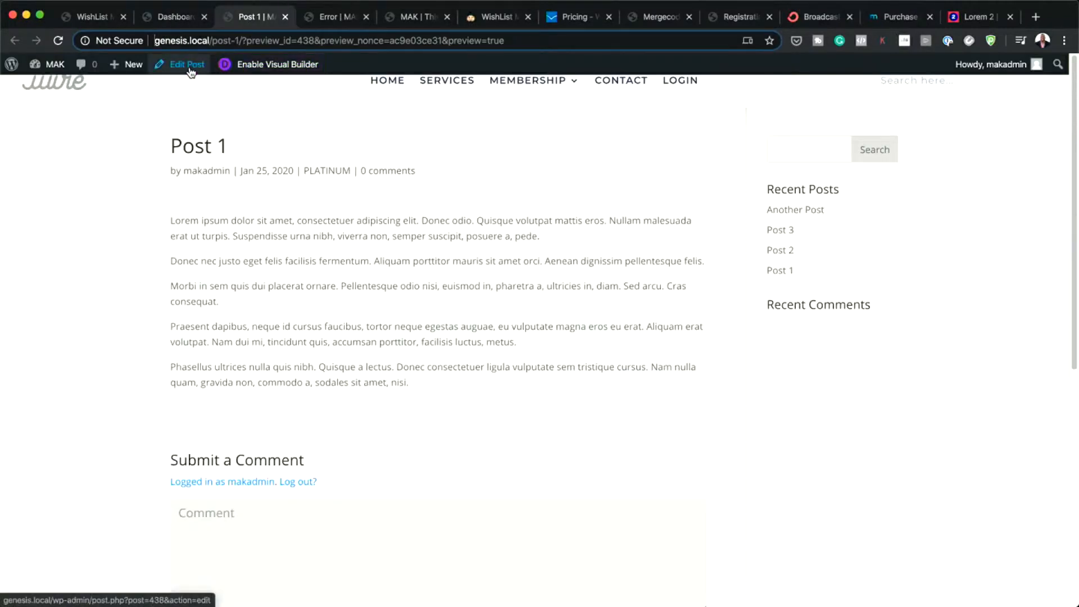
pyautogui.moveTo(51, 65)
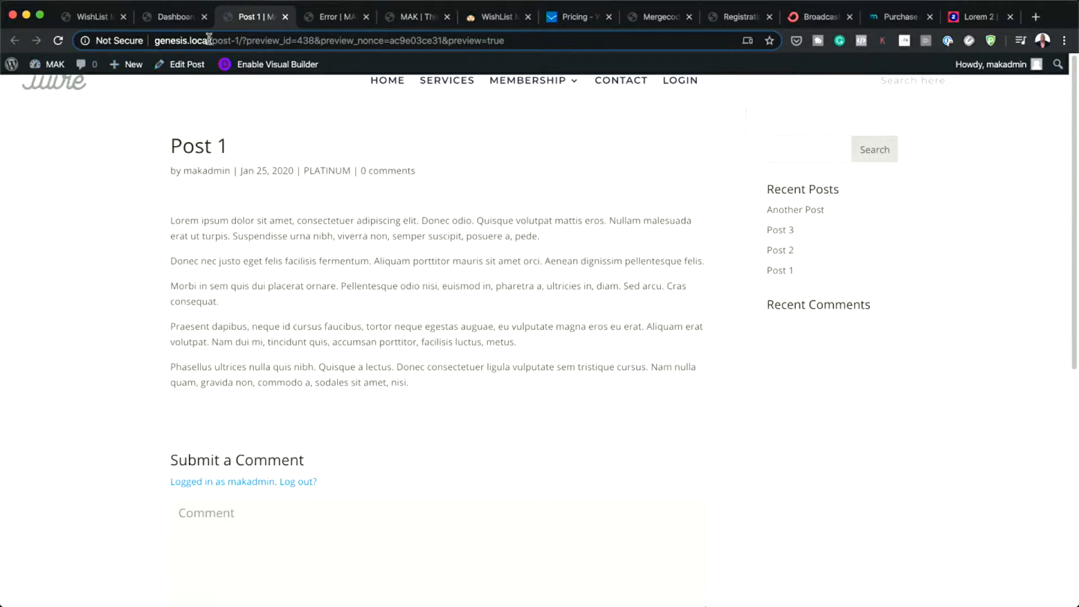
pyautogui.moveTo(210, 40); pyautogui.dragTo(514, 38)
pyautogui.press('BackSpace')
pyautogui.press('Return')
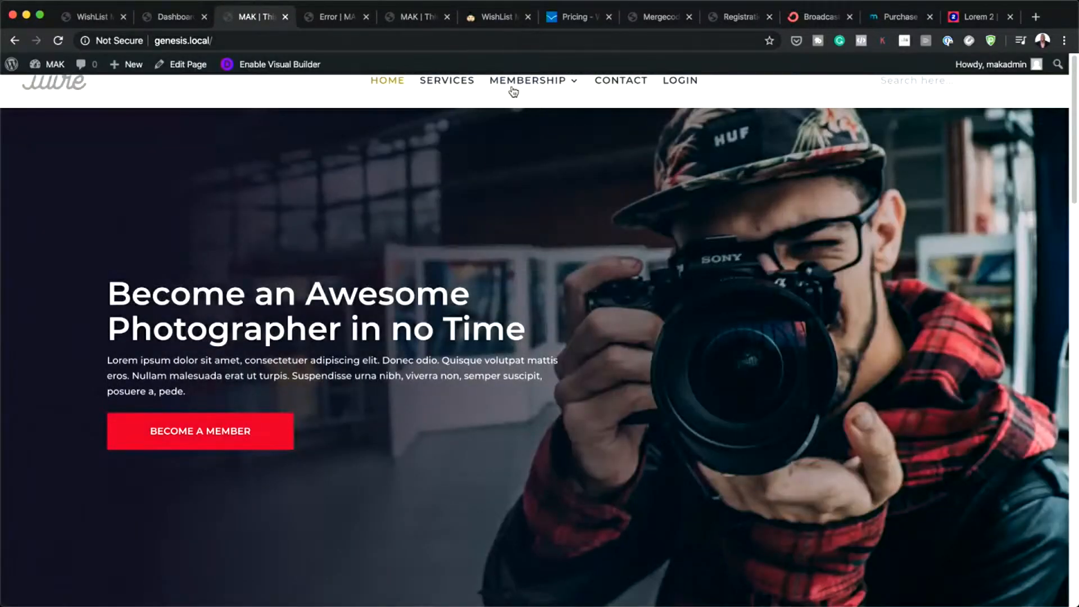
# Check the Gold page, then view the Membership page's Gold, Platinum and VIP Signup! buttons.
pyautogui.moveTo(536, 91)
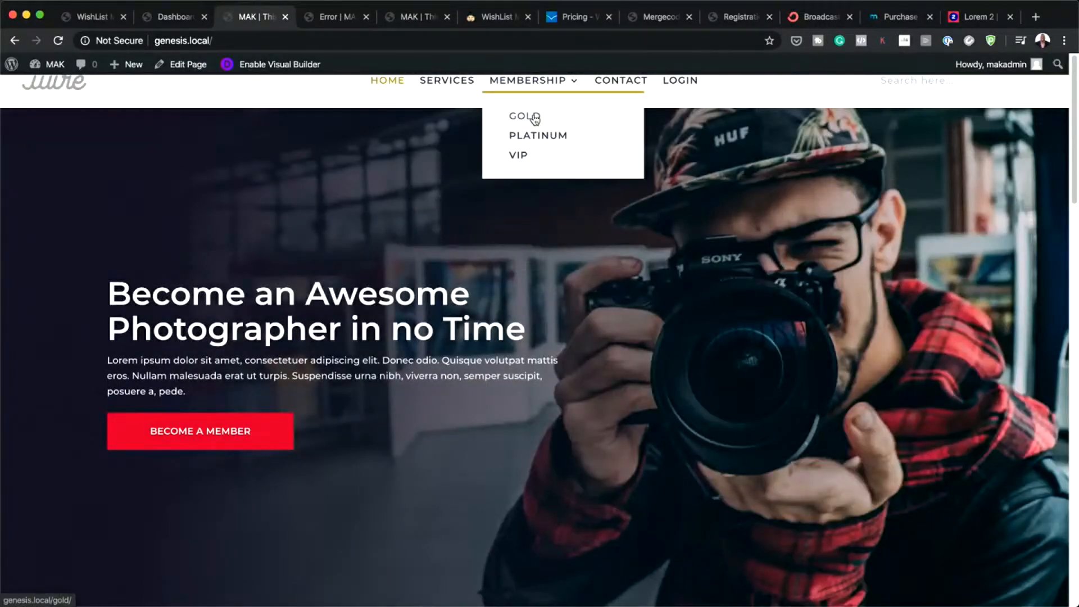
pyautogui.click(535, 117)
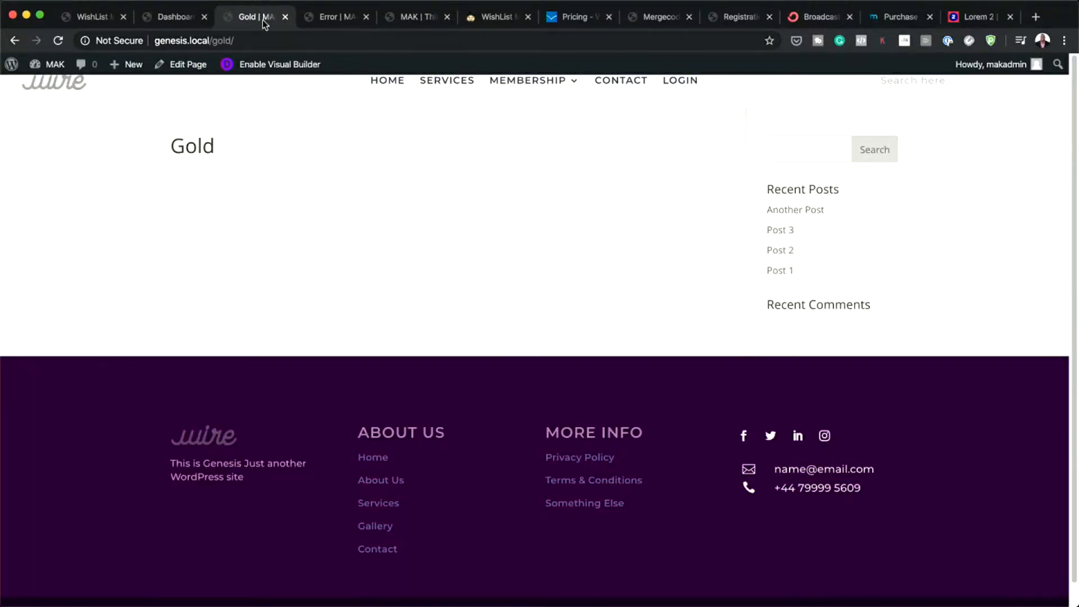
pyautogui.click(14, 40)
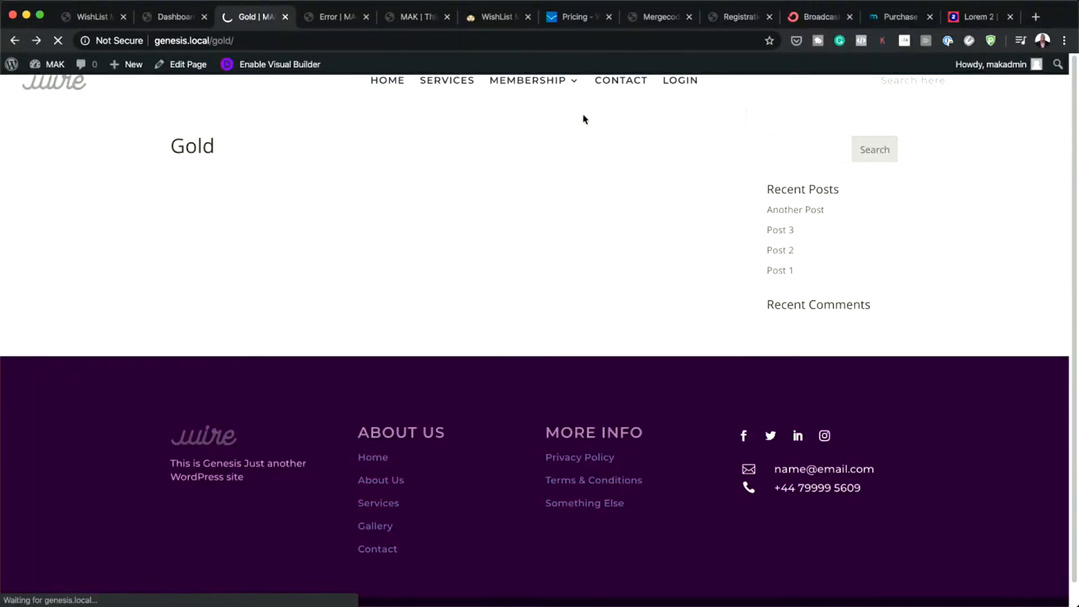
pyautogui.moveTo(571, 84)
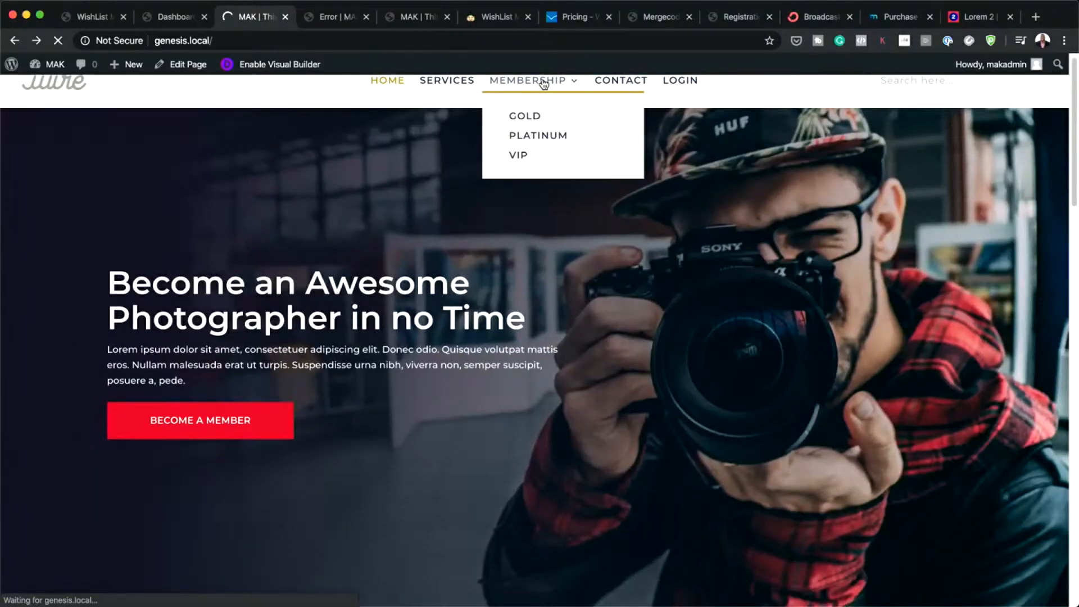
pyautogui.click(544, 82)
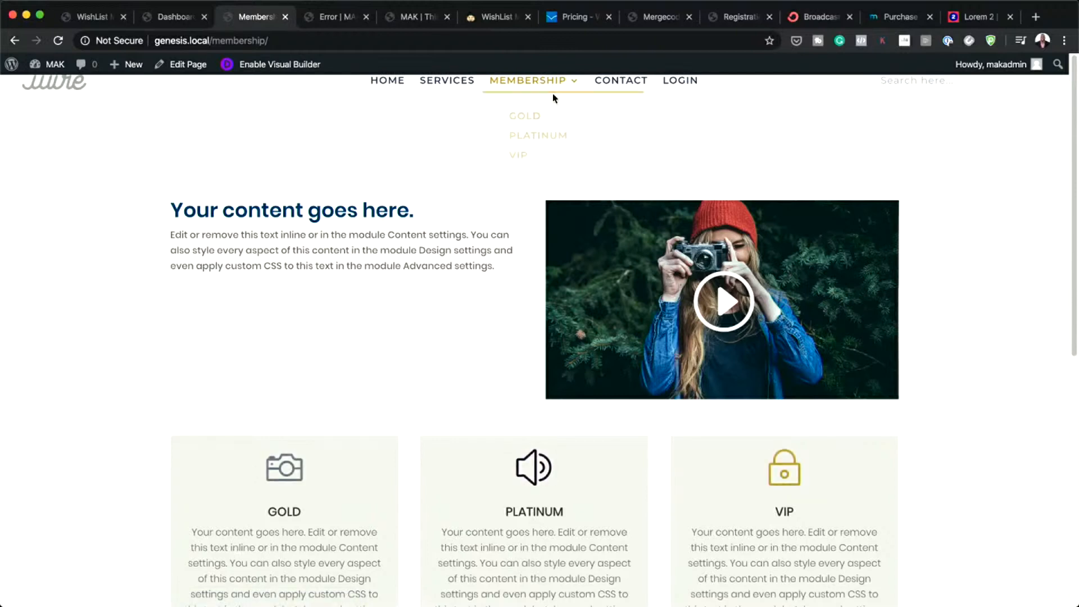
pyautogui.scroll(-3, 466, 393)
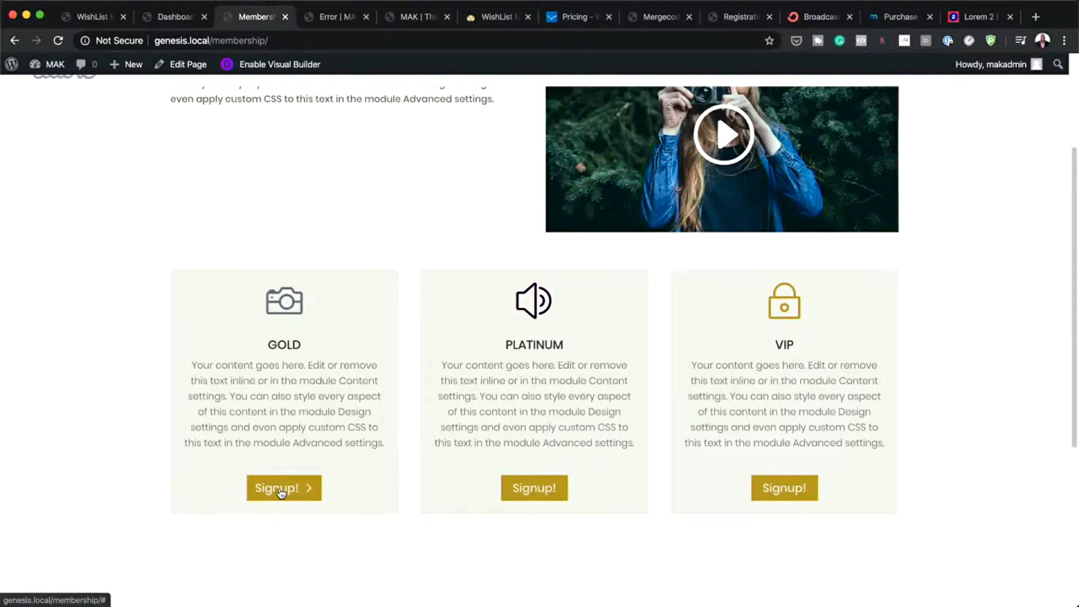
pyautogui.moveTo(127, 64)
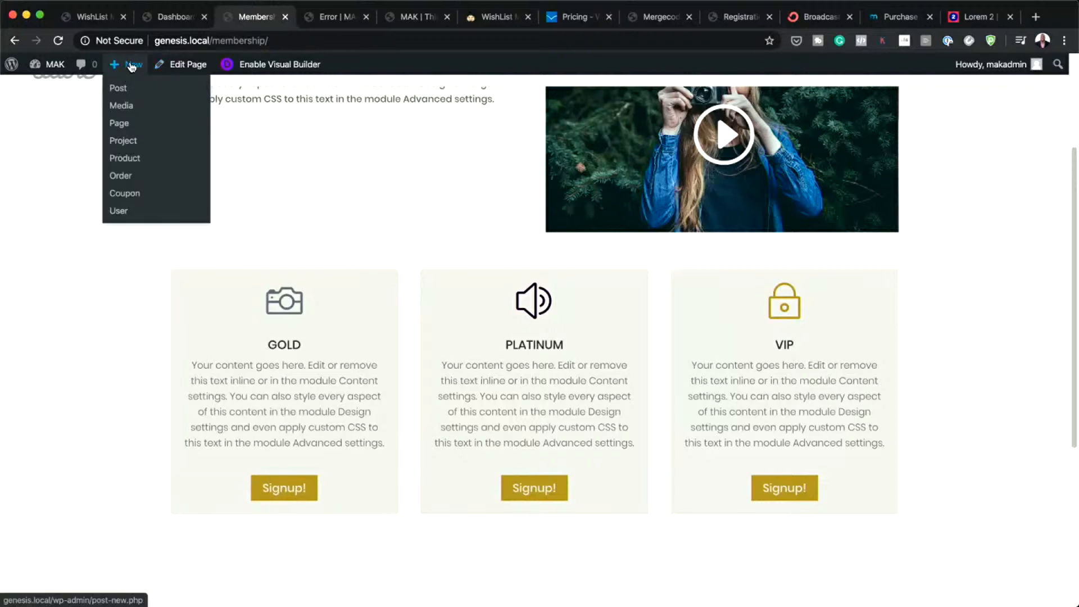
# Add a new page titled 'gold reg' and start building it in the Divi Builder.
pyautogui.click(127, 127)
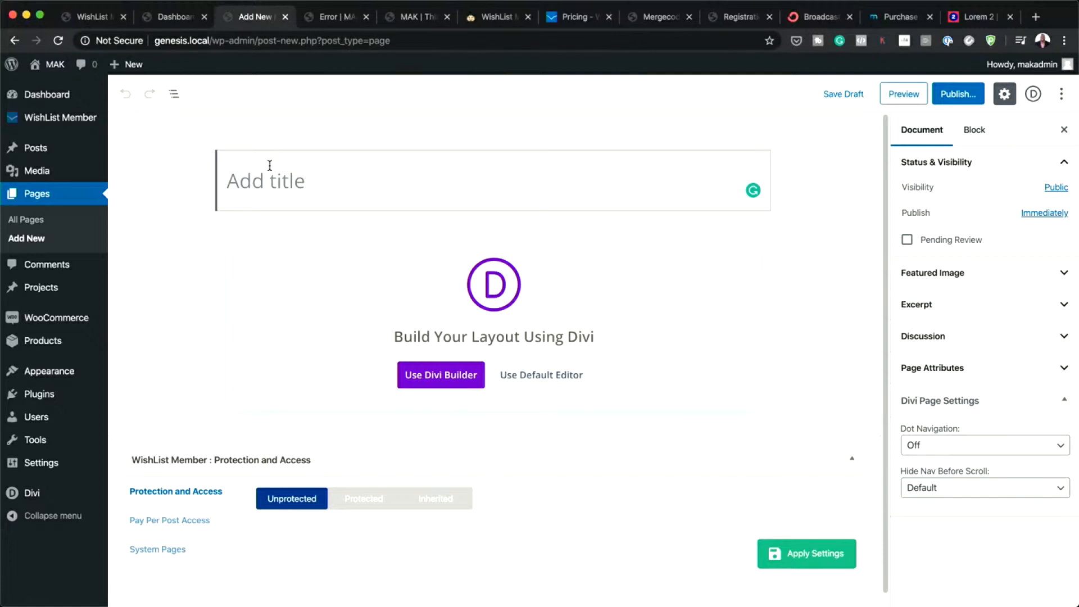
pyautogui.write('gol')
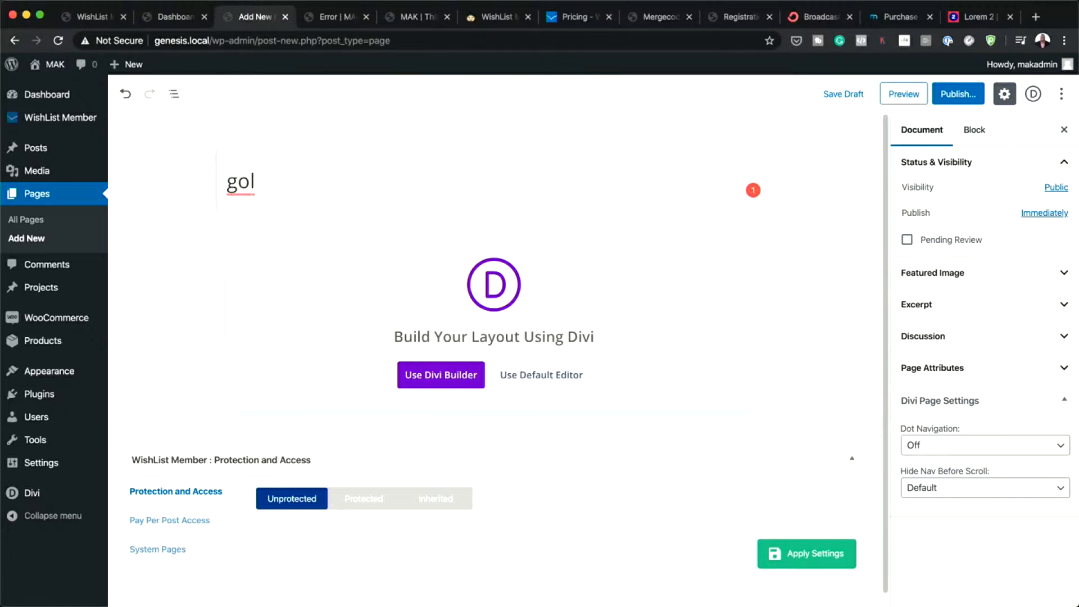
pyautogui.write('d reg')
pyautogui.click(453, 379)
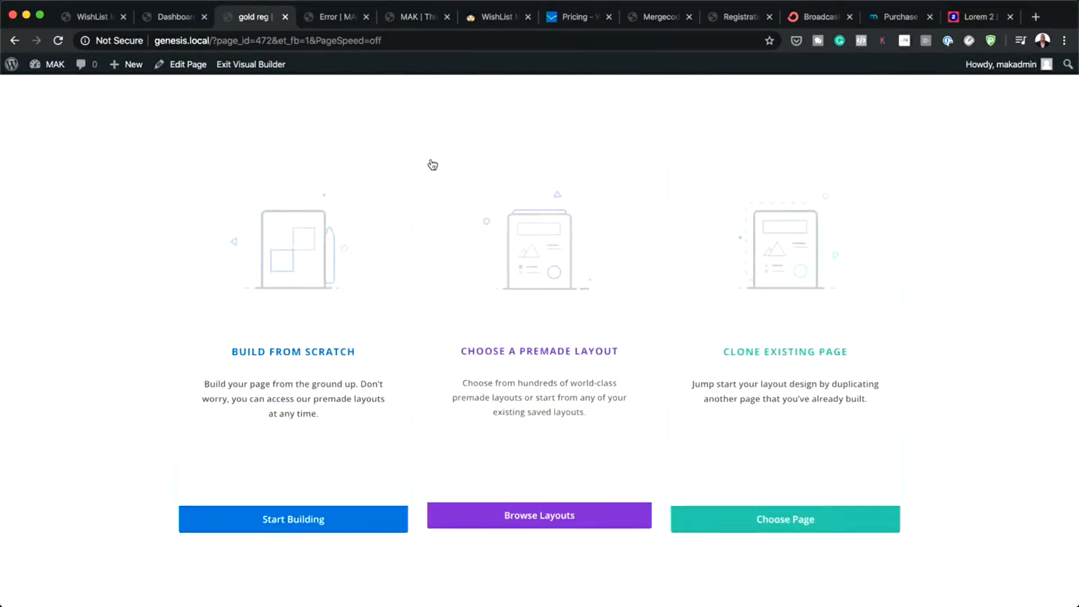
# Build the gold reg page from scratch: a two-column row with a default Text module, saved as a draft.
pyautogui.click(313, 356)
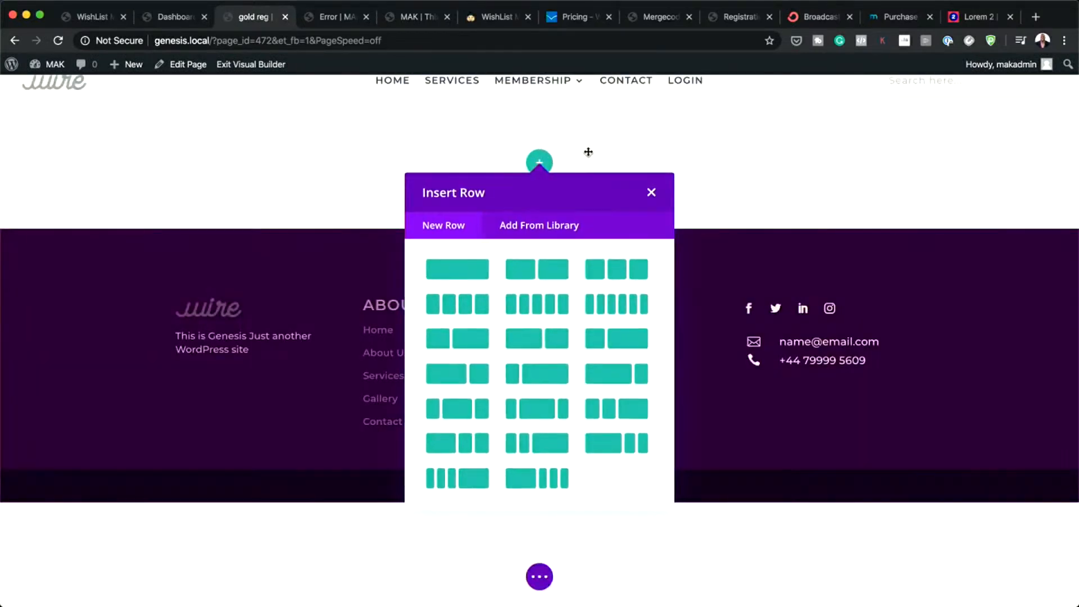
pyautogui.click(557, 272)
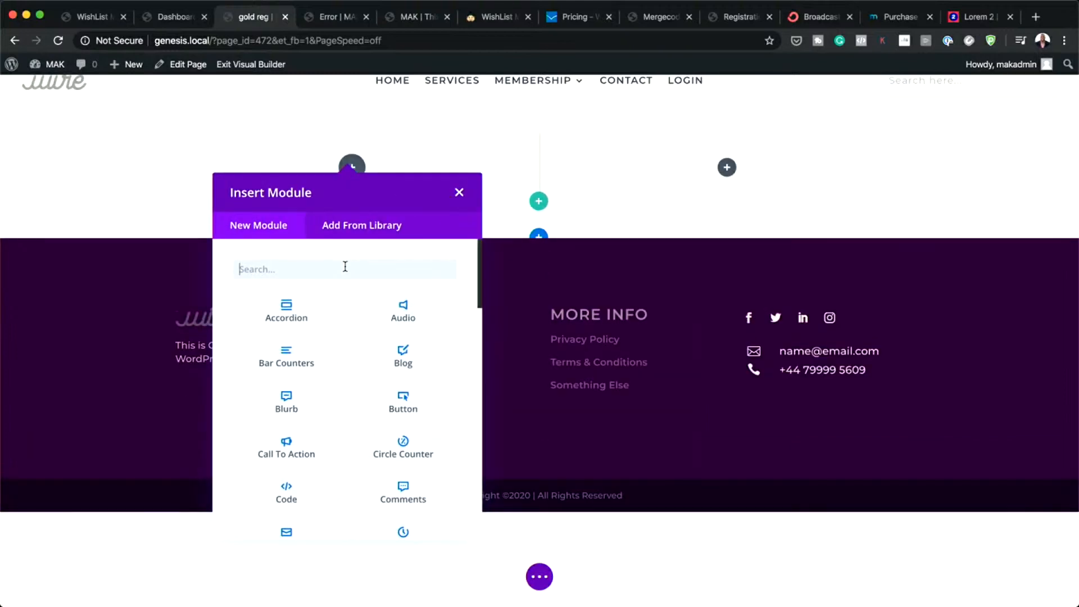
pyautogui.write('text')
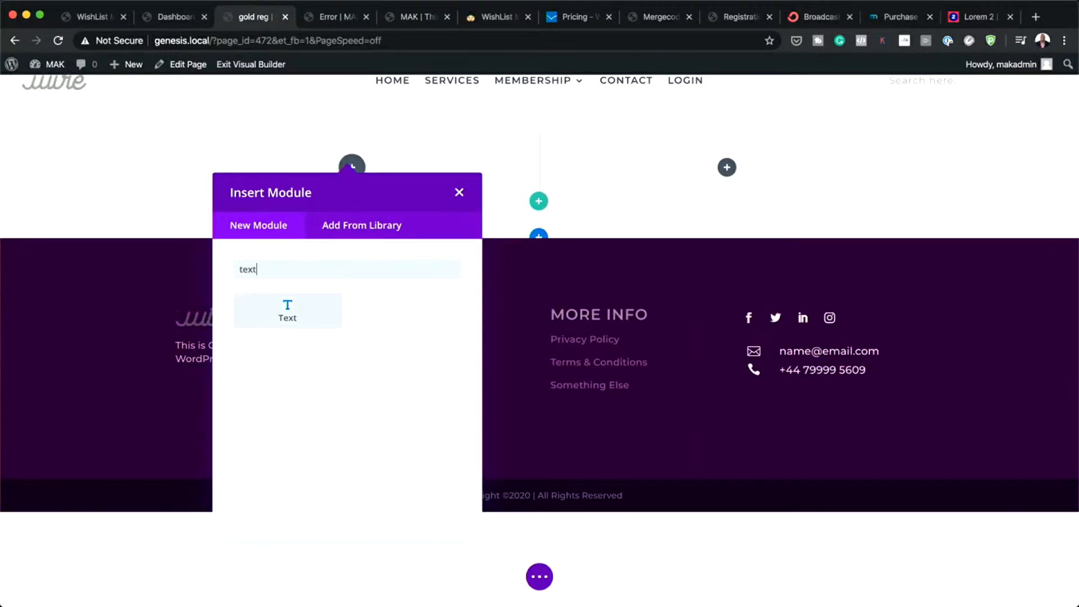
pyautogui.click(301, 318)
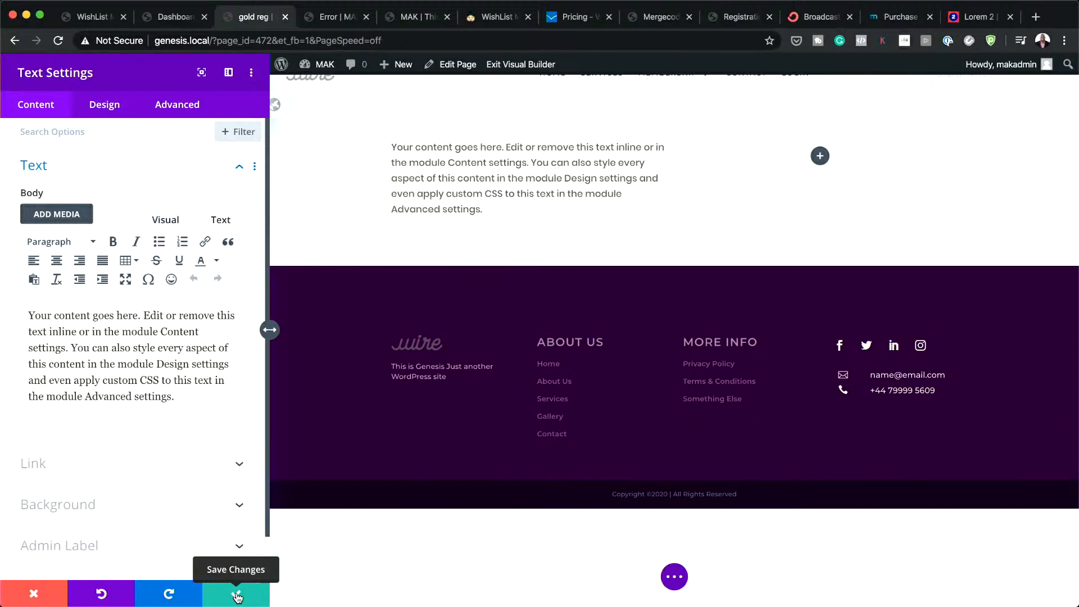
pyautogui.click(236, 596)
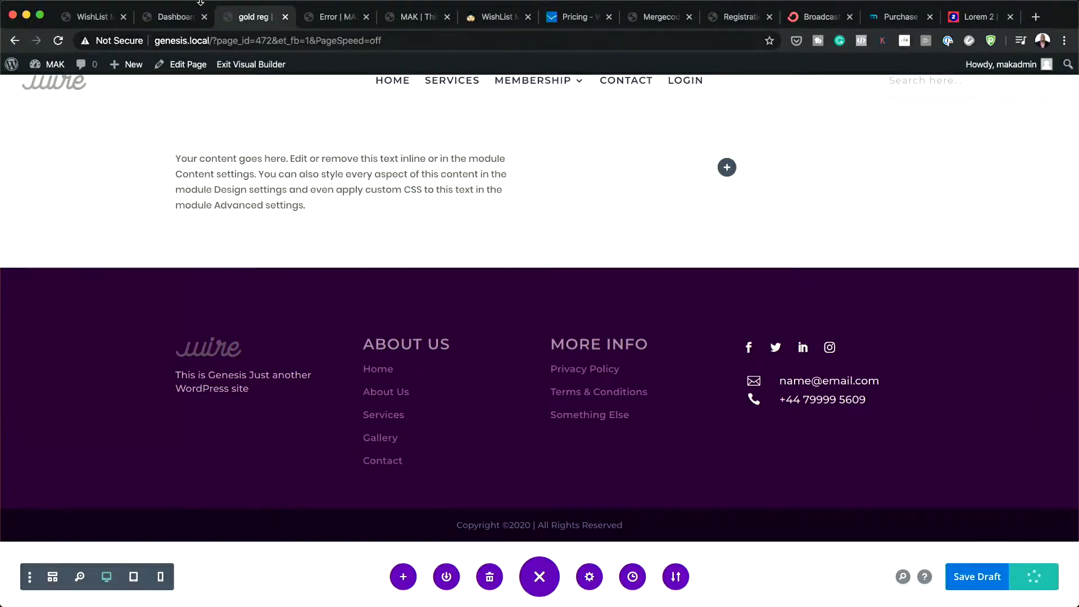
pyautogui.moveTo(192, 5)
pyautogui.click(93, 7)
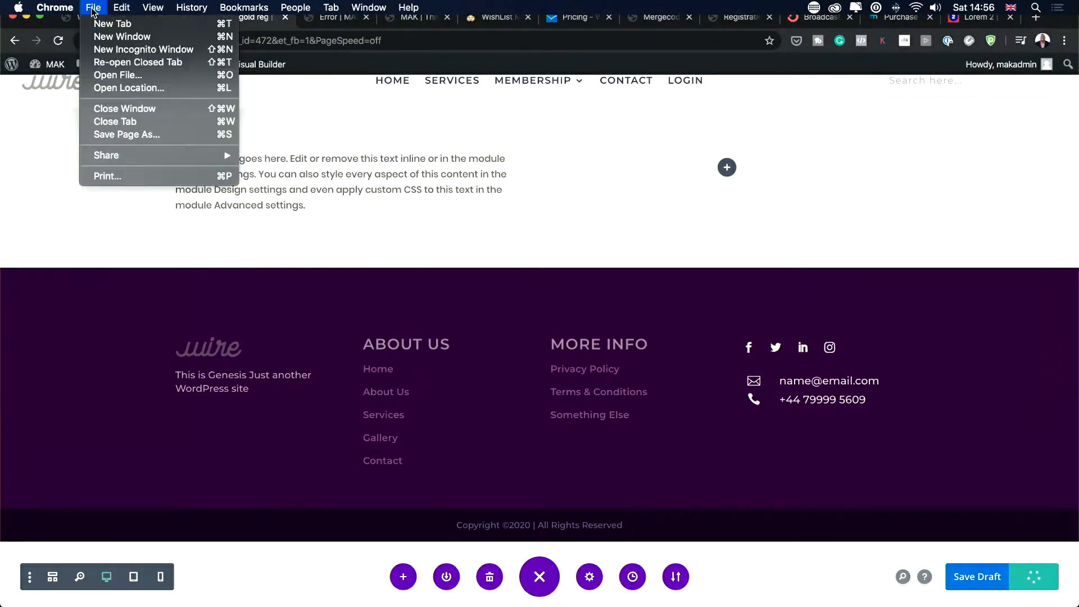
pyautogui.click(111, 49)
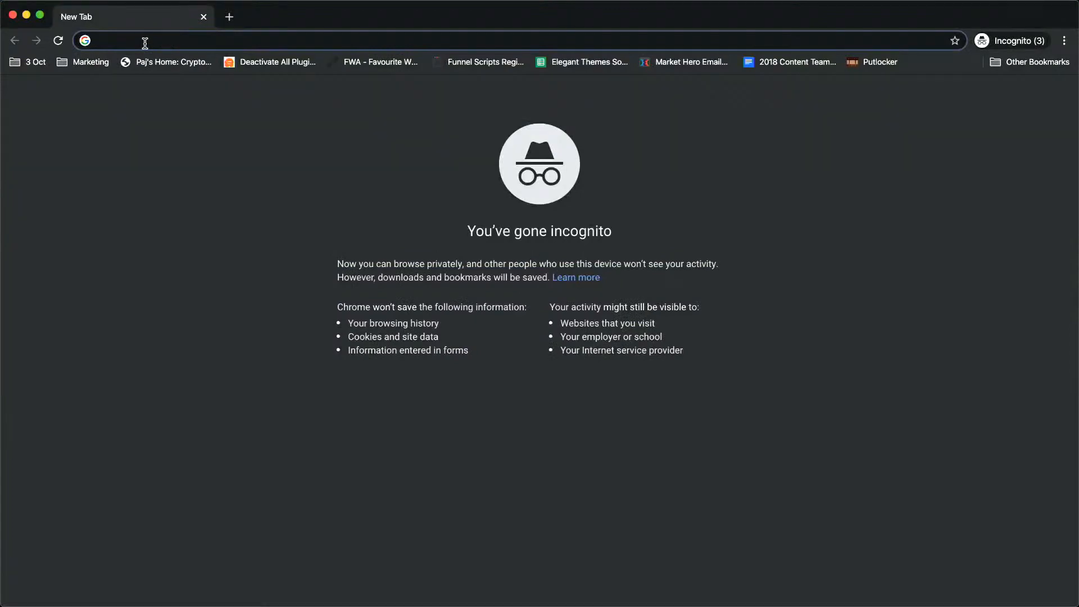
pyautogui.write('http://genesis.local/?/register/ABHcgt0137')
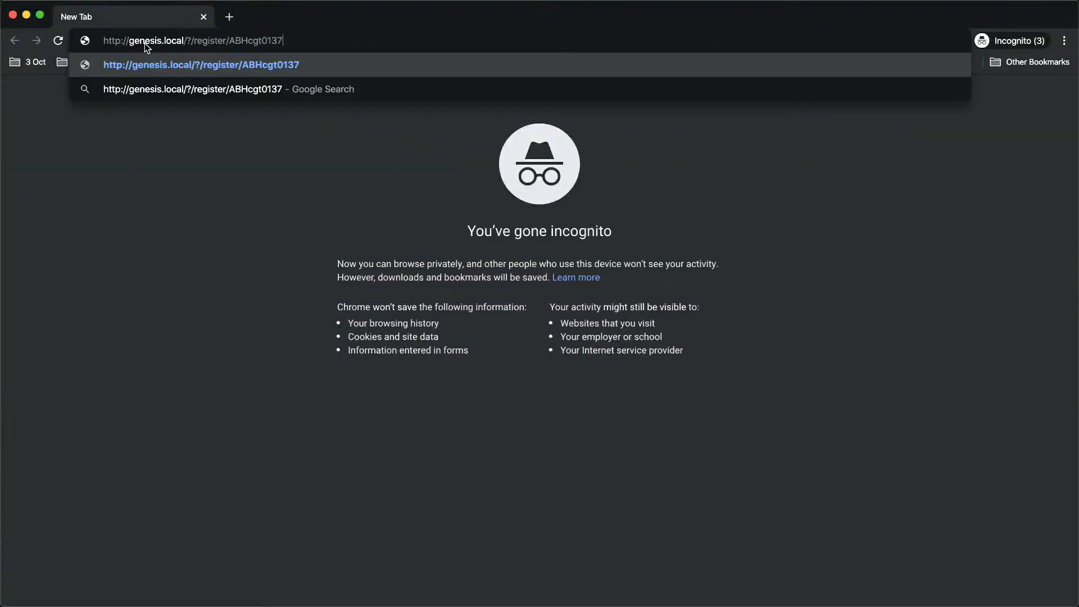
pyautogui.press('Return')
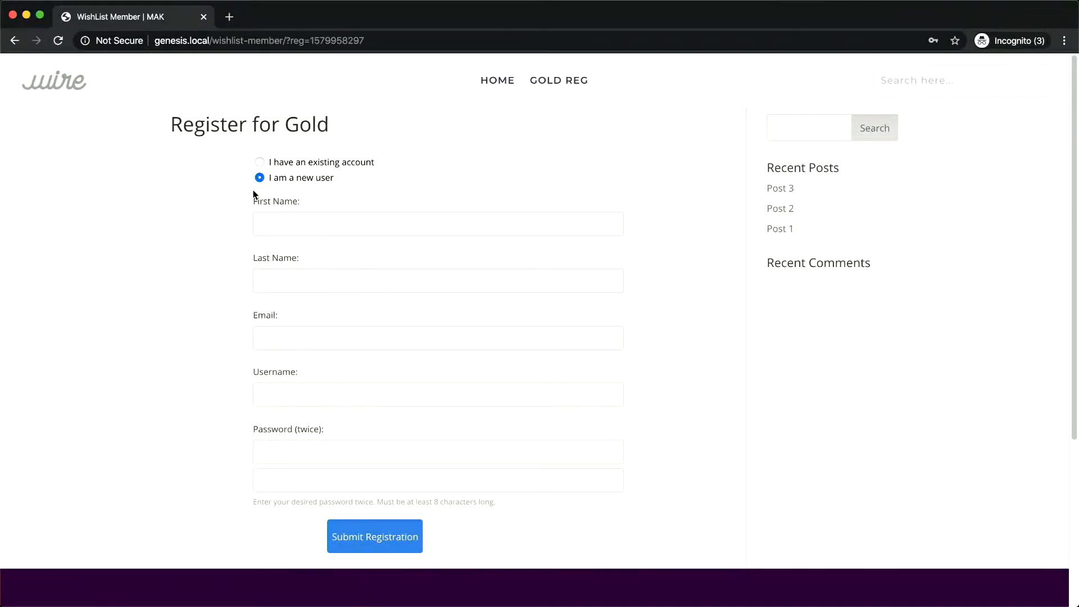
pyautogui.scroll(-2, 225, 362)
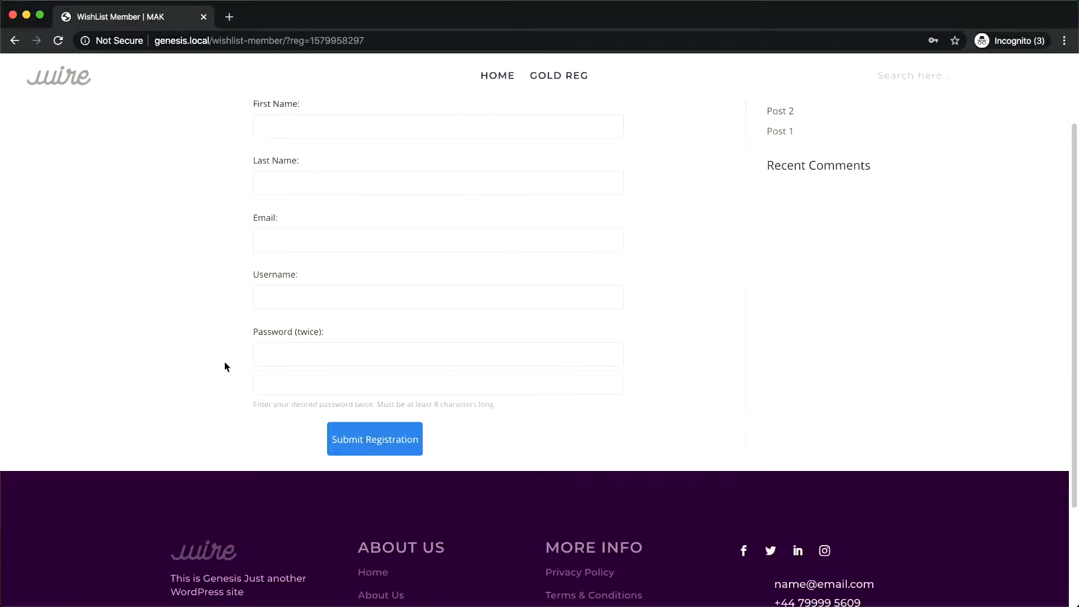
pyautogui.scroll(2, 225, 362)
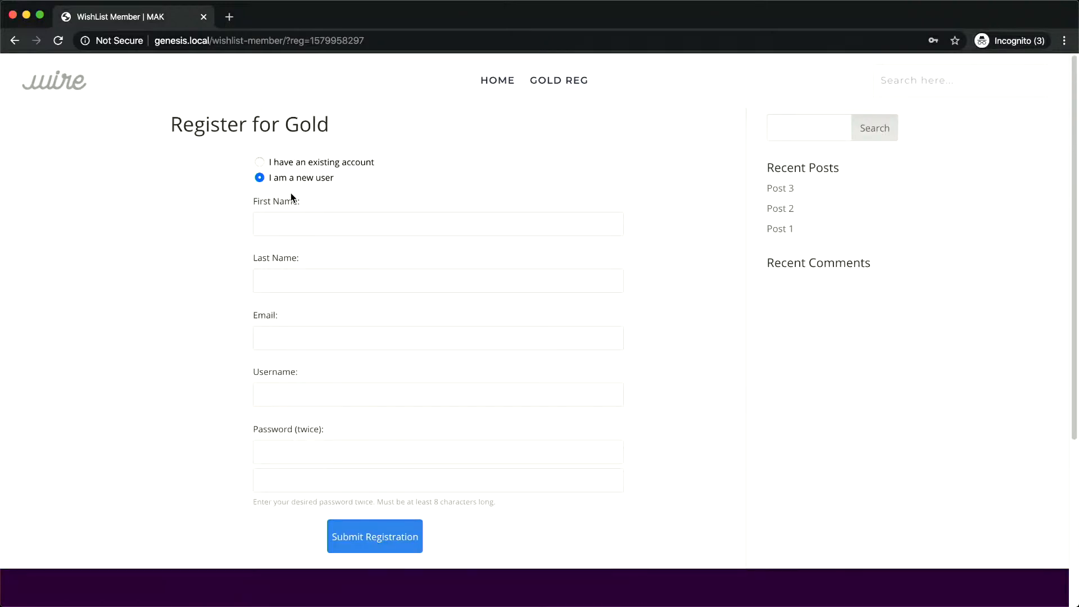
pyautogui.click(260, 163)
pyautogui.click(285, 225)
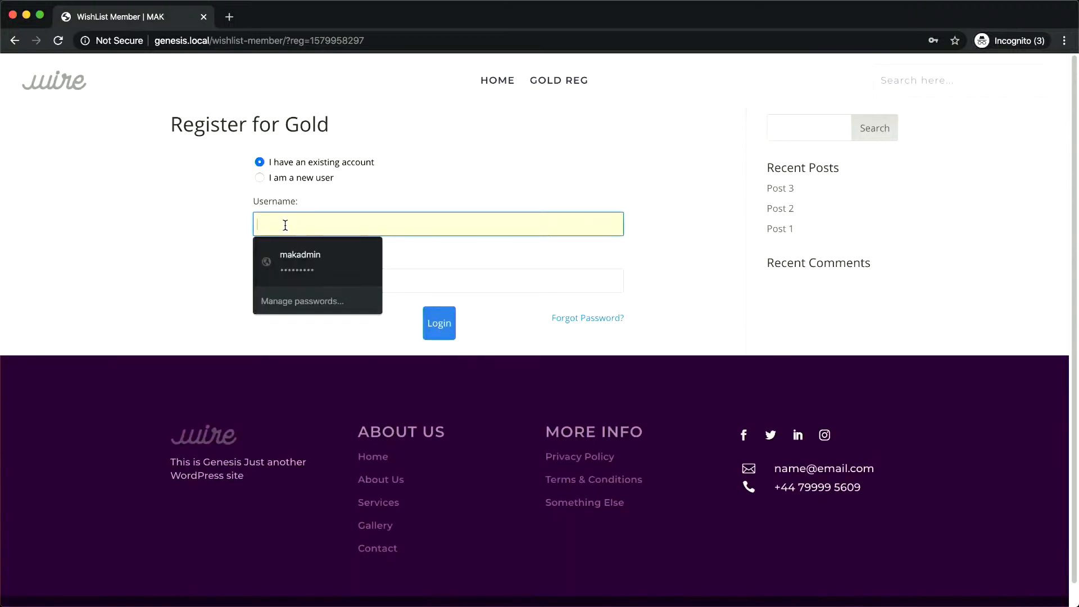
pyautogui.click(259, 178)
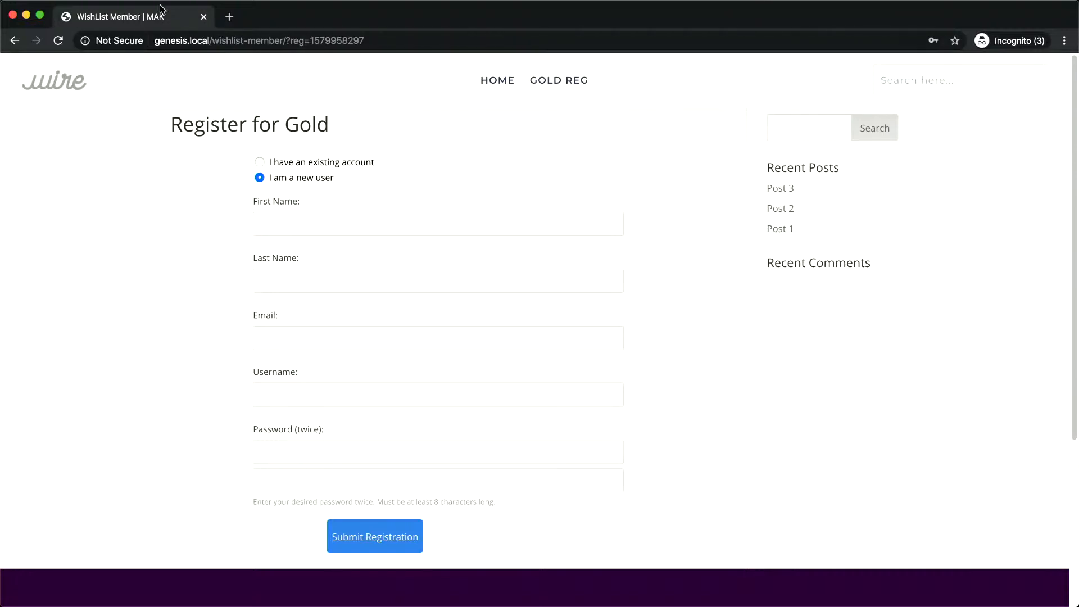
pyautogui.click(12, 15)
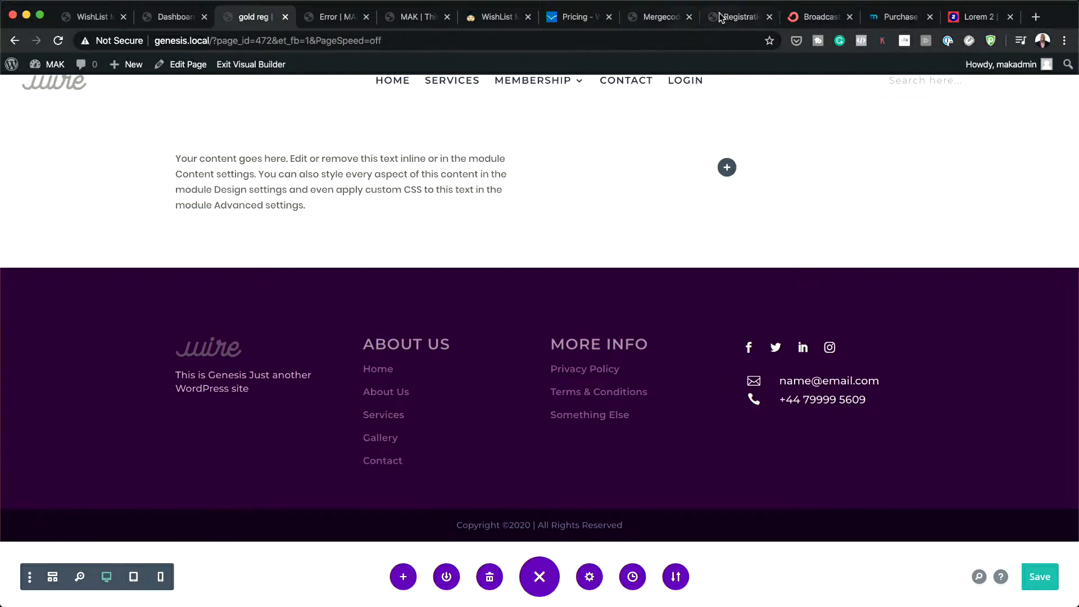
# Read the Registration Form Shortcode article down to the Gutenberg screenshot, then return to the Dashboard tab.
pyautogui.click(752, 18)
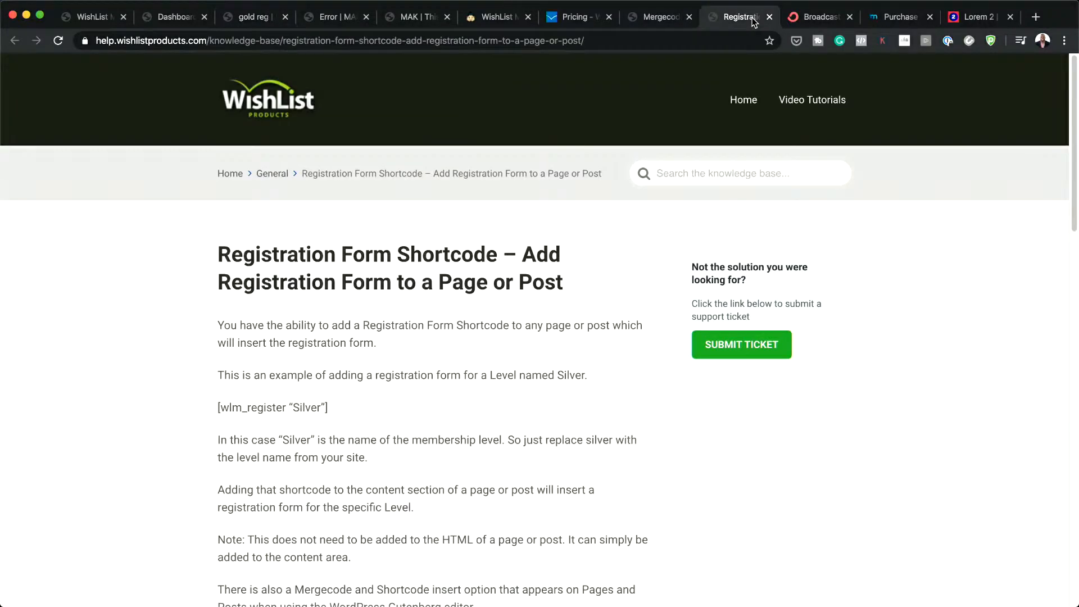
pyautogui.scroll(-2, 479, 405)
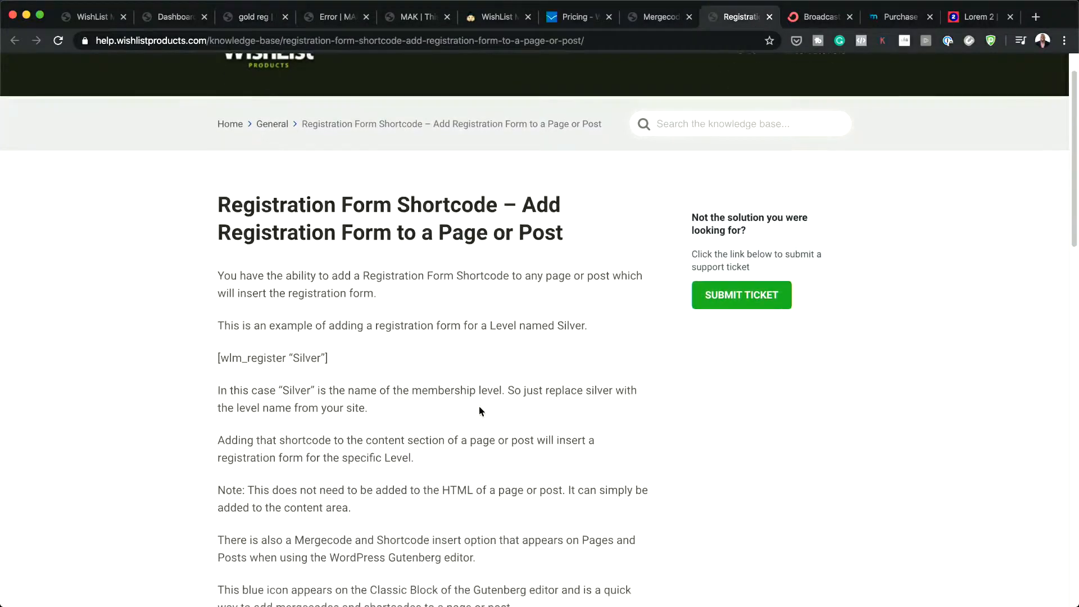
pyautogui.scroll(-5, 479, 411)
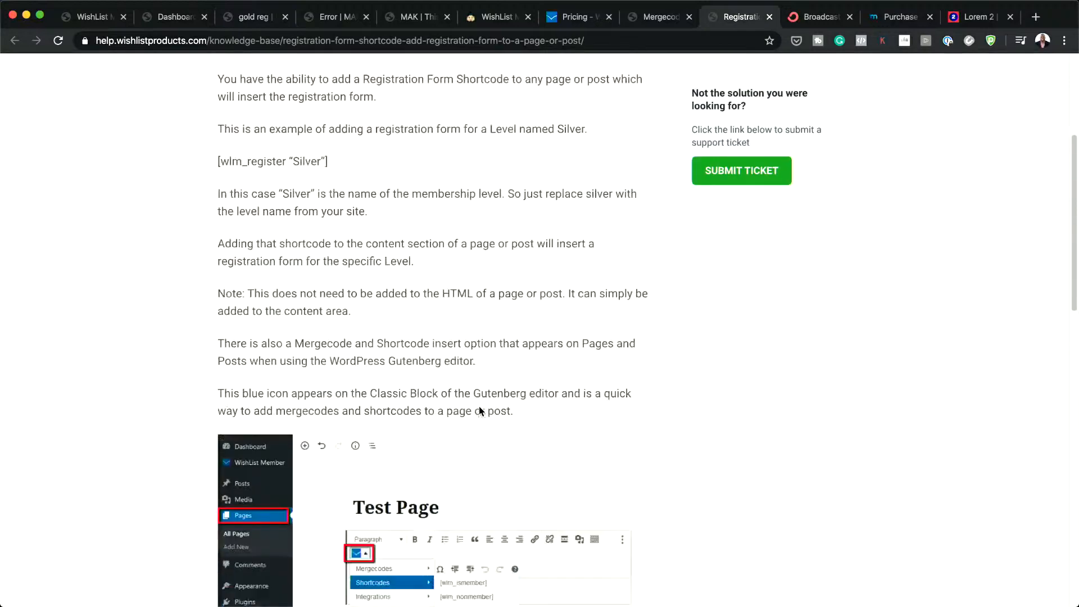
pyautogui.scroll(-3, 479, 405)
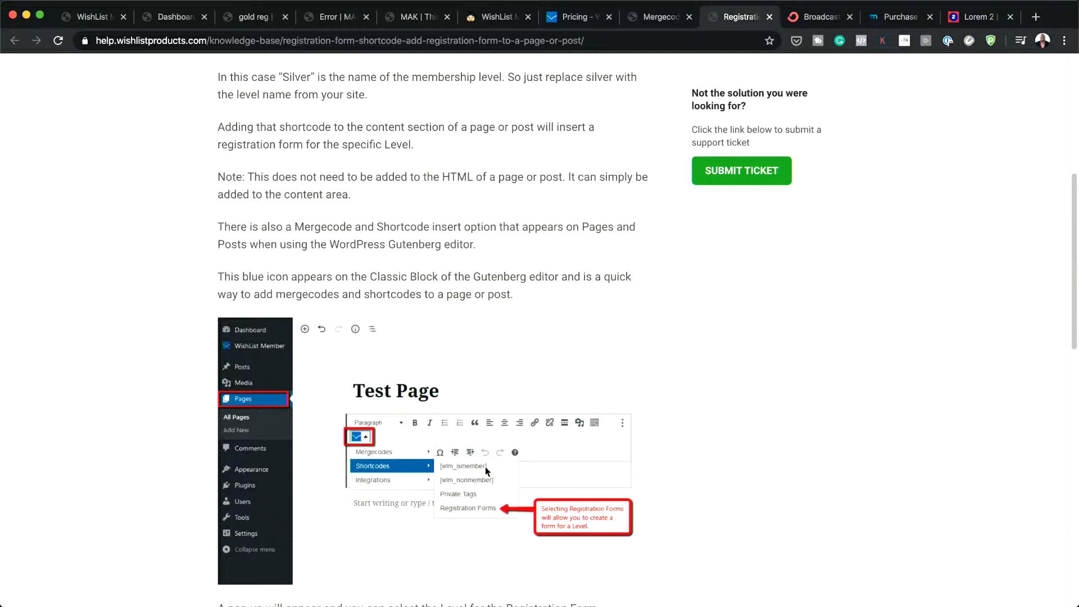
pyautogui.scroll(-1, 485, 483)
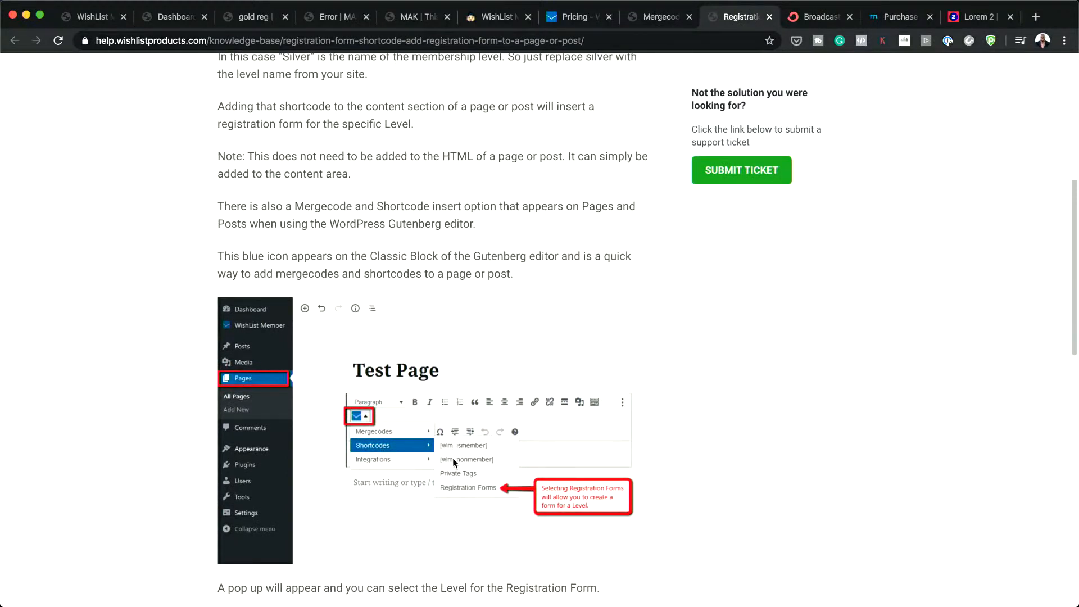
pyautogui.click(180, 21)
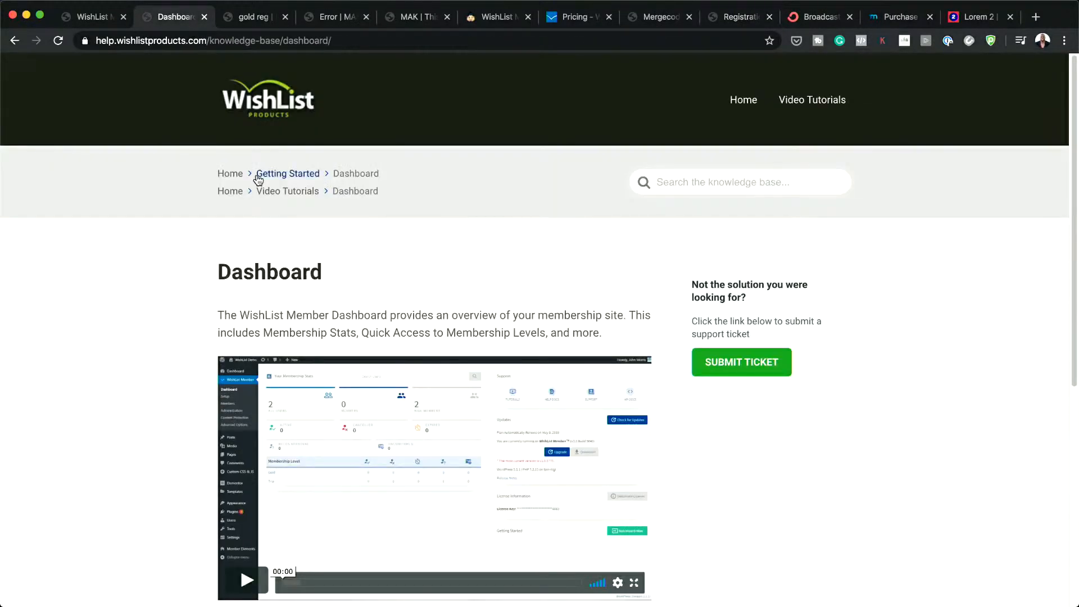
# Open the Error page from All Pages and switch it to the default block editor.
pyautogui.click(98, 18)
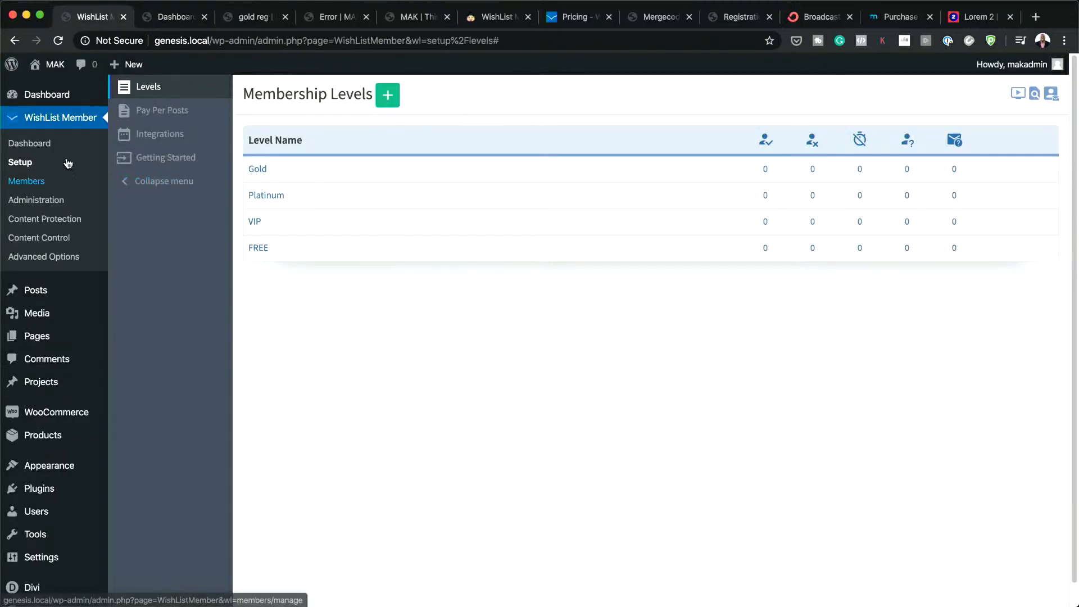
pyautogui.moveTo(55, 342)
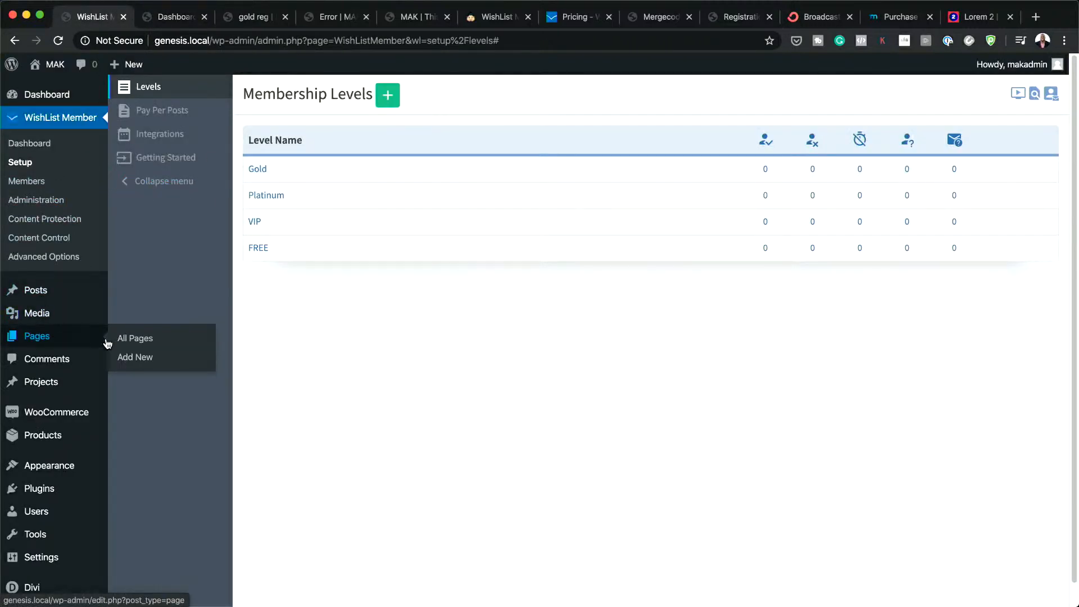
pyautogui.click(136, 341)
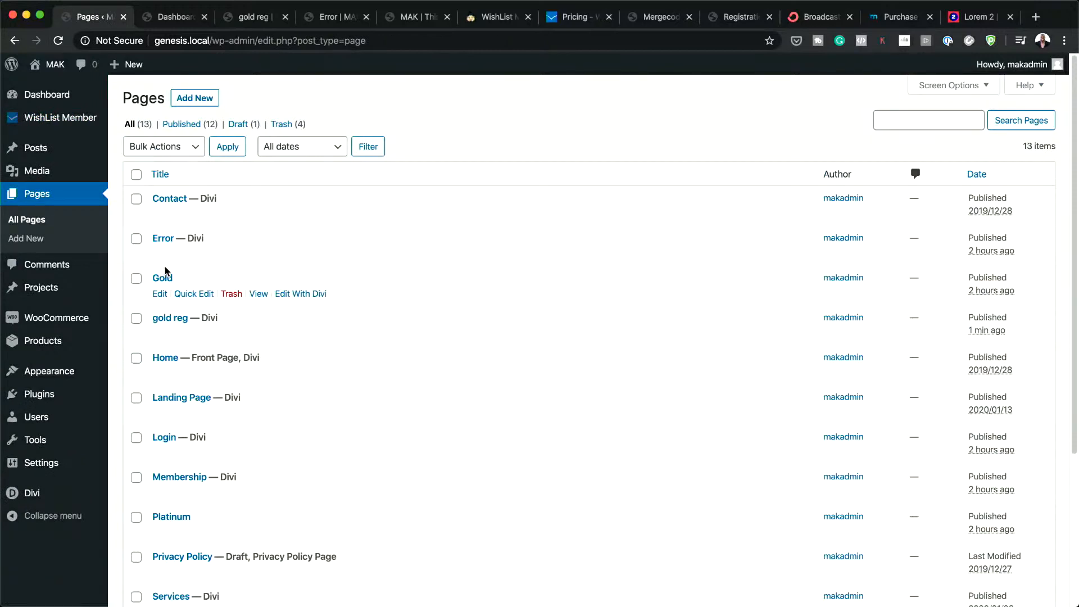
pyautogui.click(160, 254)
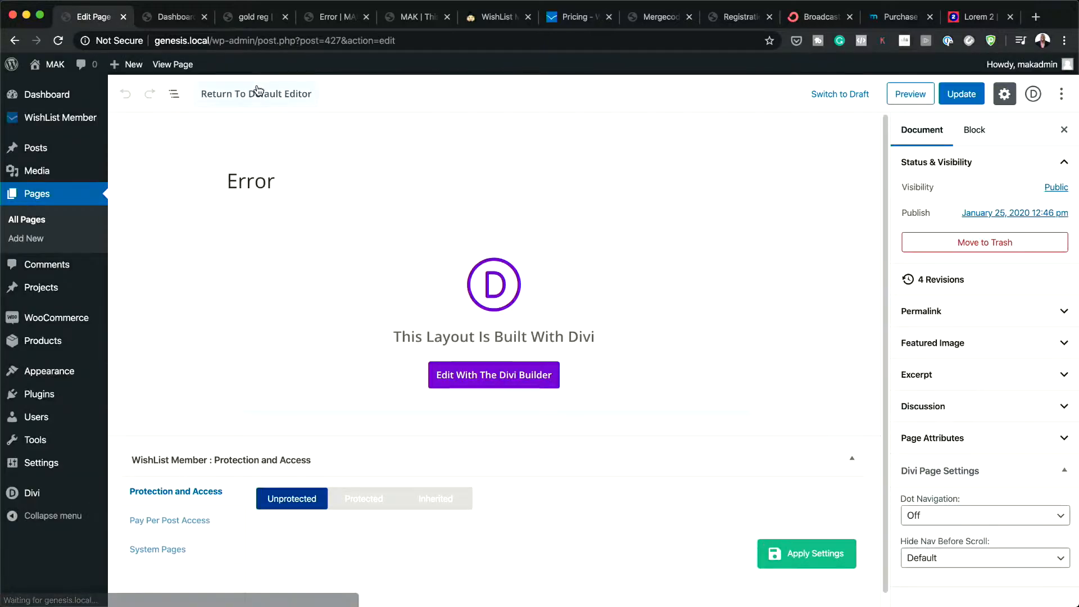
pyautogui.click(258, 93)
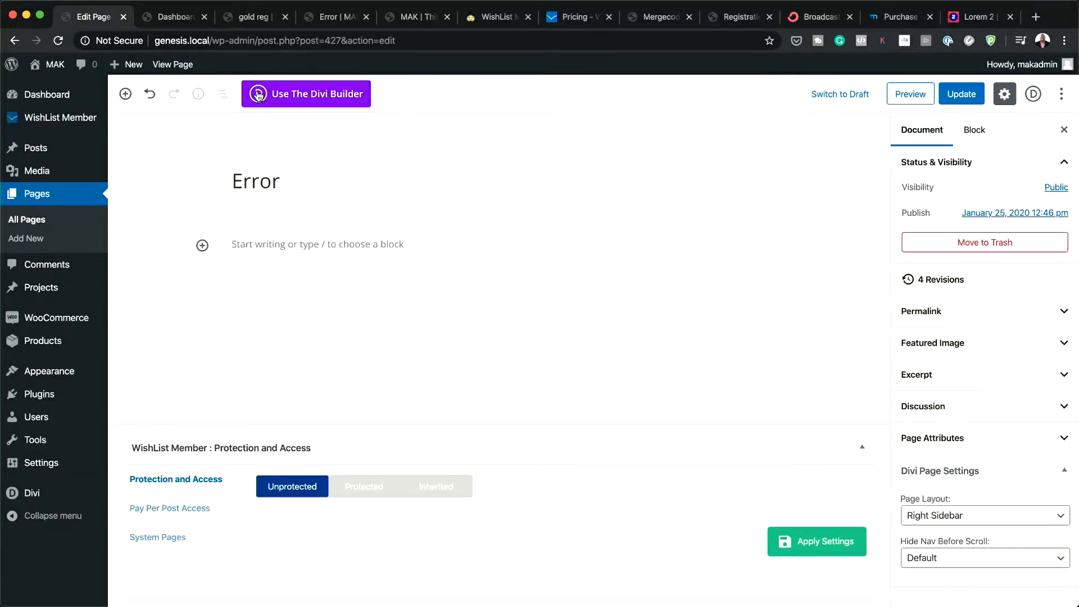
# Search the block inserter for a WishList block and browse Common Blocks, then view the WishList Member product page.
pyautogui.click(202, 246)
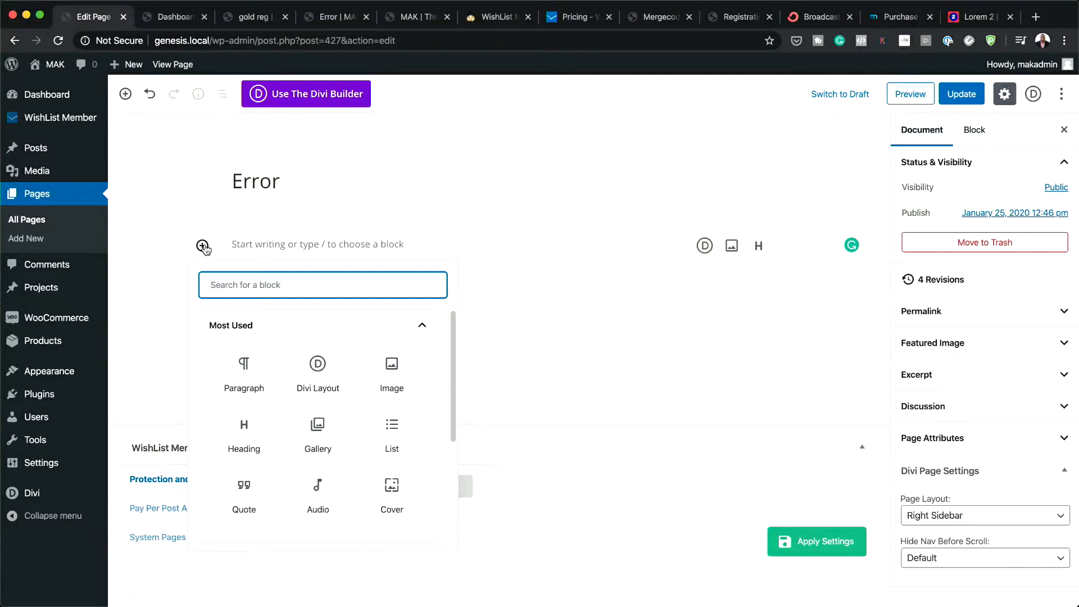
pyautogui.write('wi')
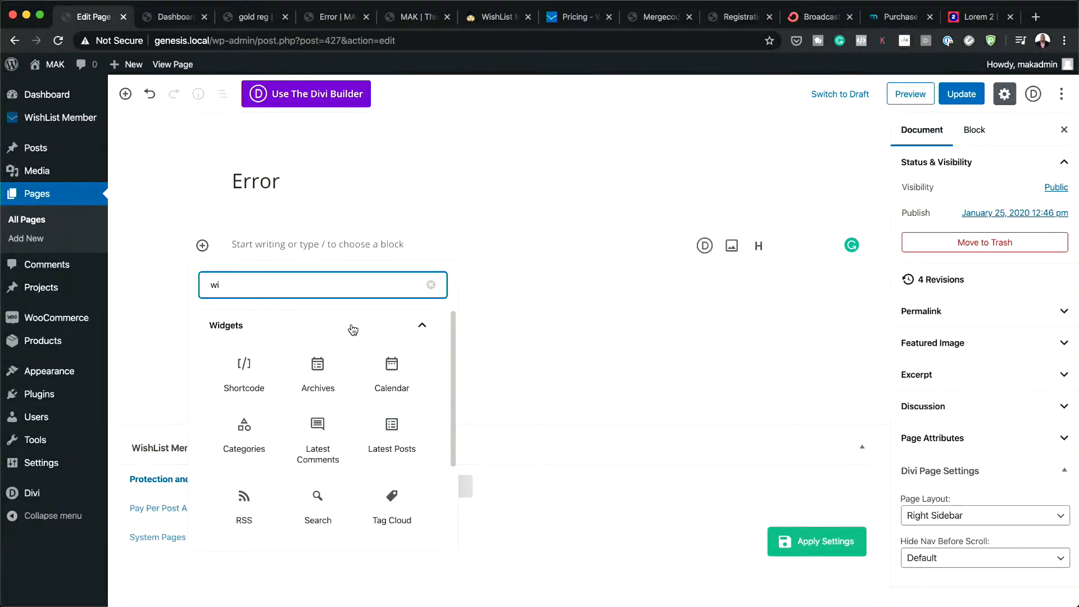
pyautogui.write('shlis')
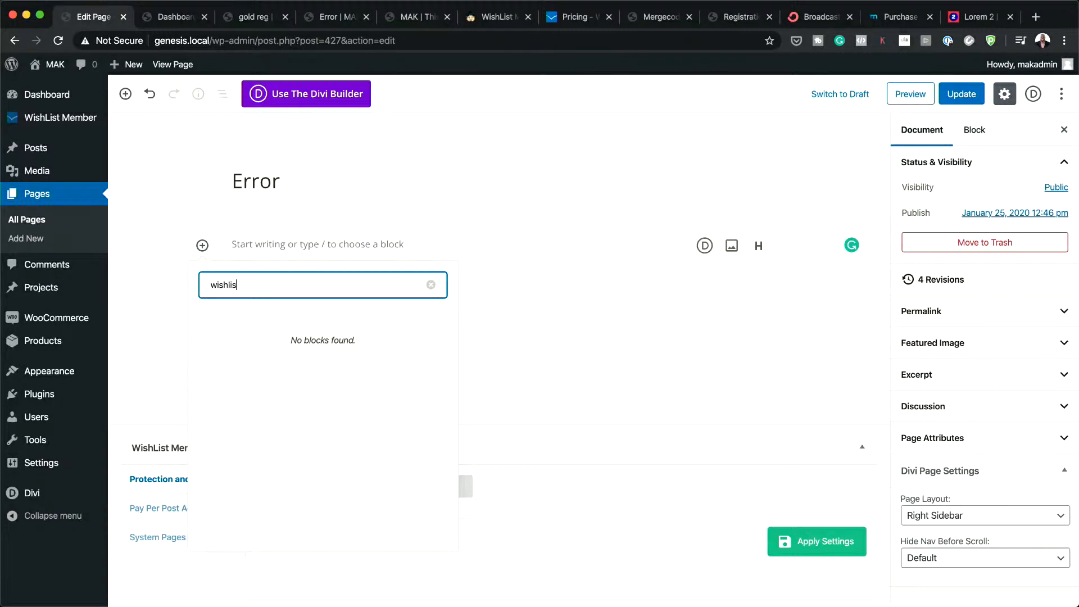
pyautogui.press('BackSpace')
pyautogui.press('BackSpace')
pyautogui.press('BackSpace')
pyautogui.press('BackSpace')
pyautogui.press('BackSpace')
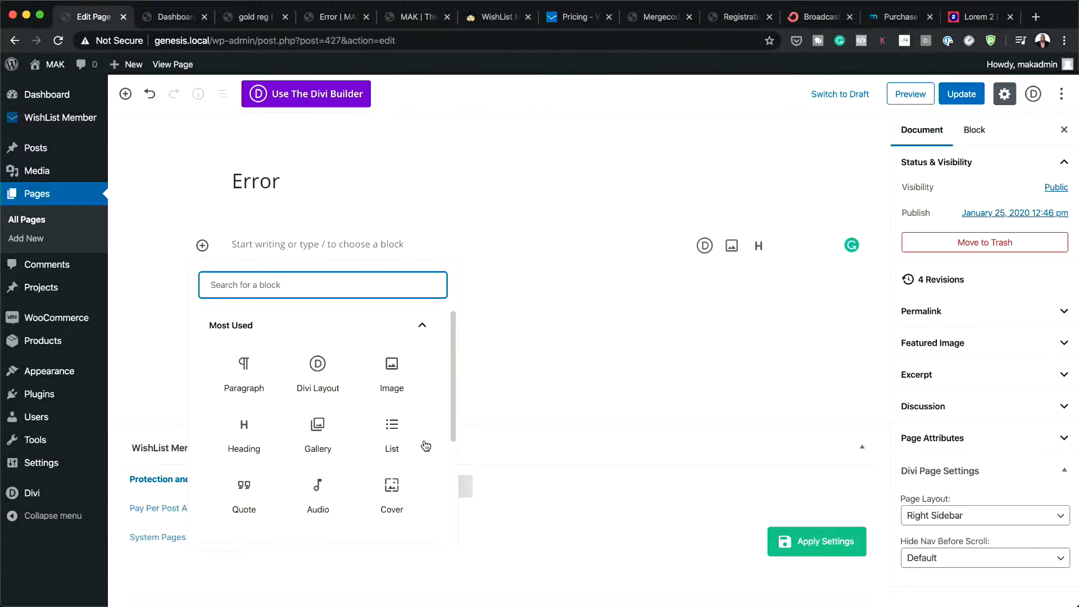
pyautogui.scroll(-3, 426, 441)
pyautogui.scroll(-3, 423, 438)
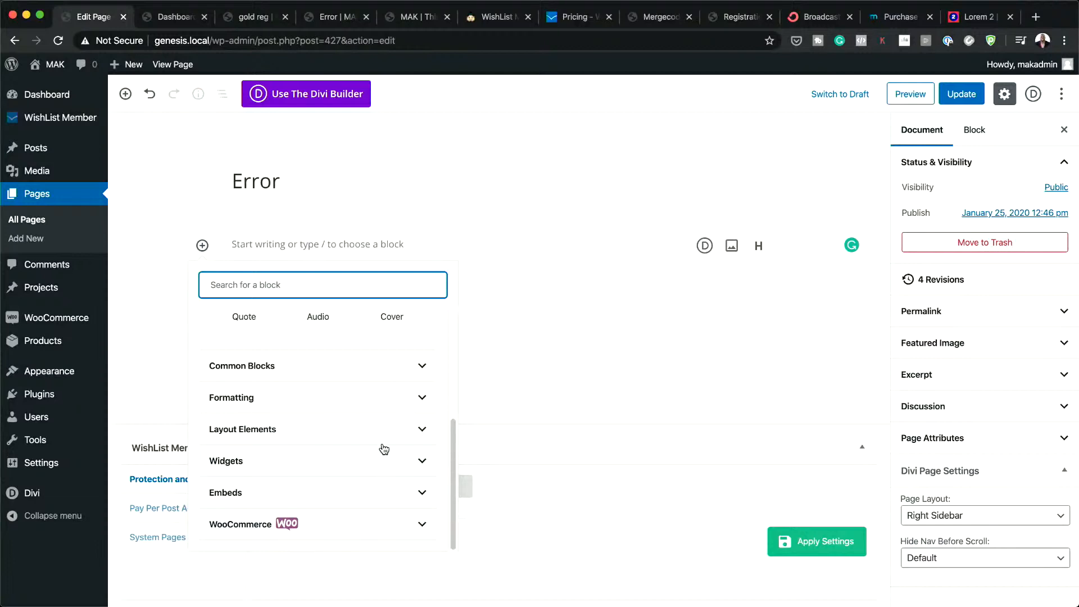
pyautogui.scroll(1, 383, 447)
pyautogui.scroll(3, 384, 447)
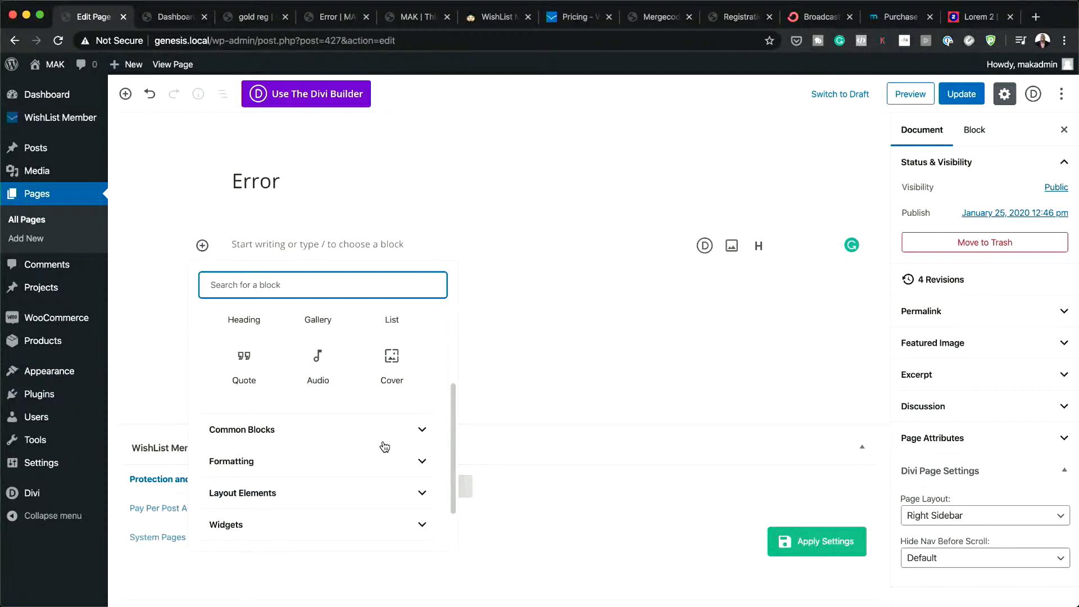
pyautogui.click(382, 434)
pyautogui.scroll(-5, 424, 503)
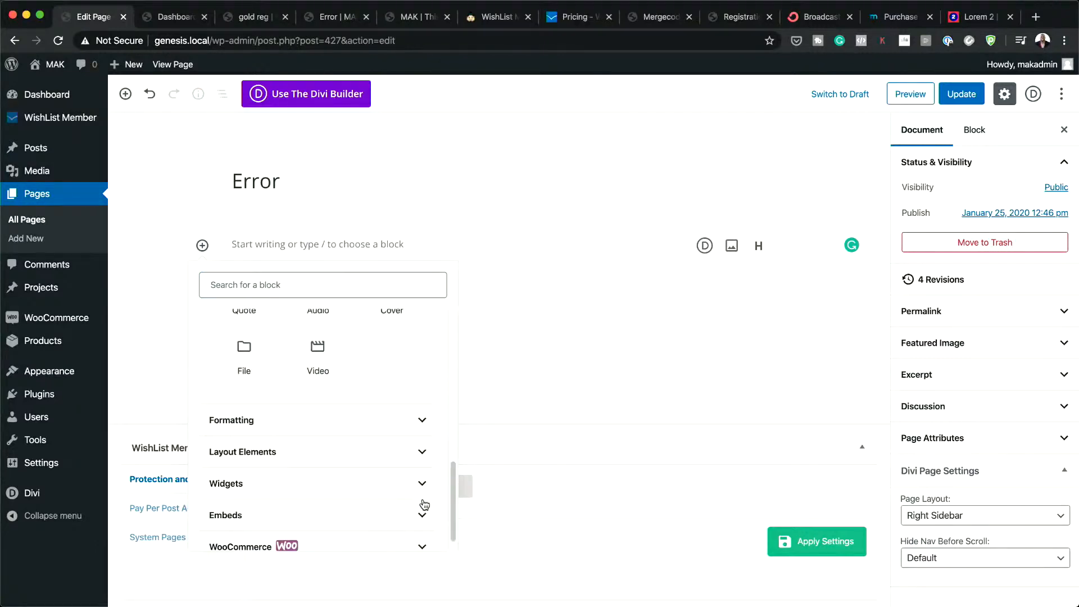
pyautogui.click(509, 21)
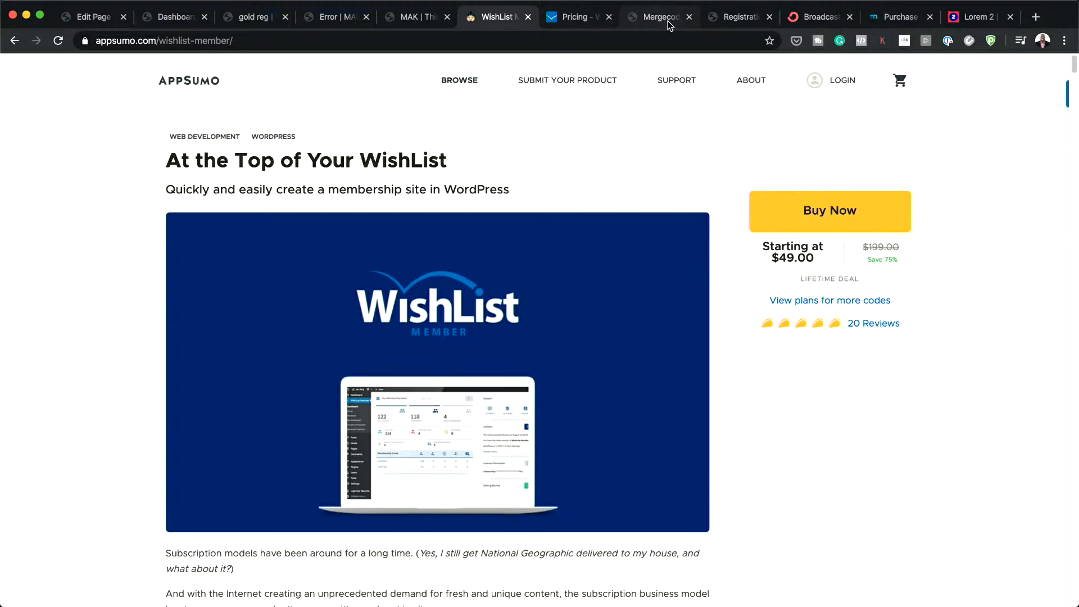
# Reread the Registration Form Shortcode article and select its web address in the address bar.
pyautogui.click(727, 18)
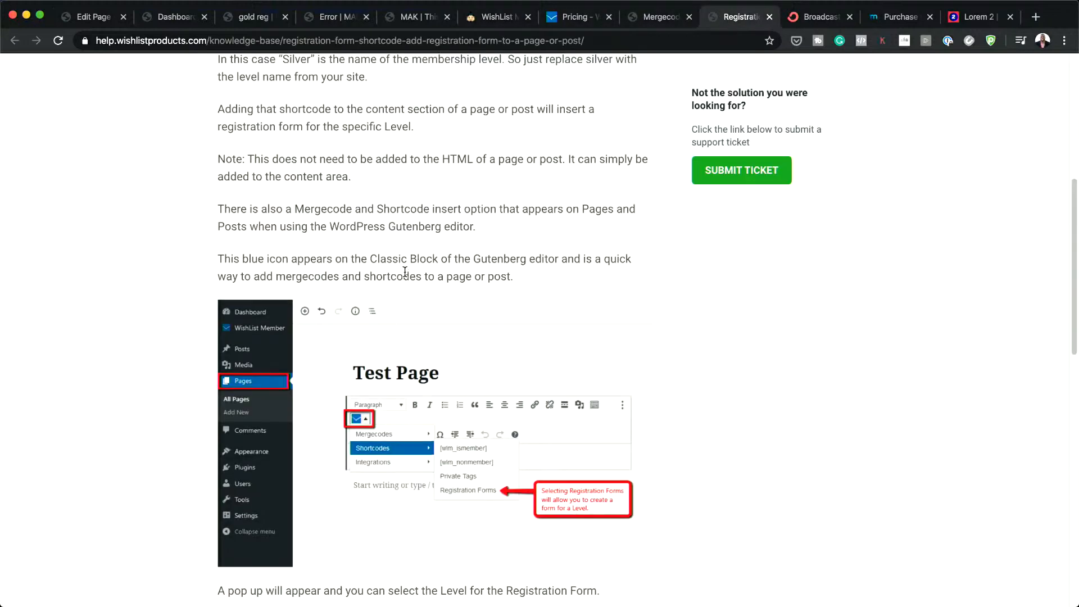
pyautogui.scroll(3, 373, 453)
pyautogui.scroll(-5, 452, 493)
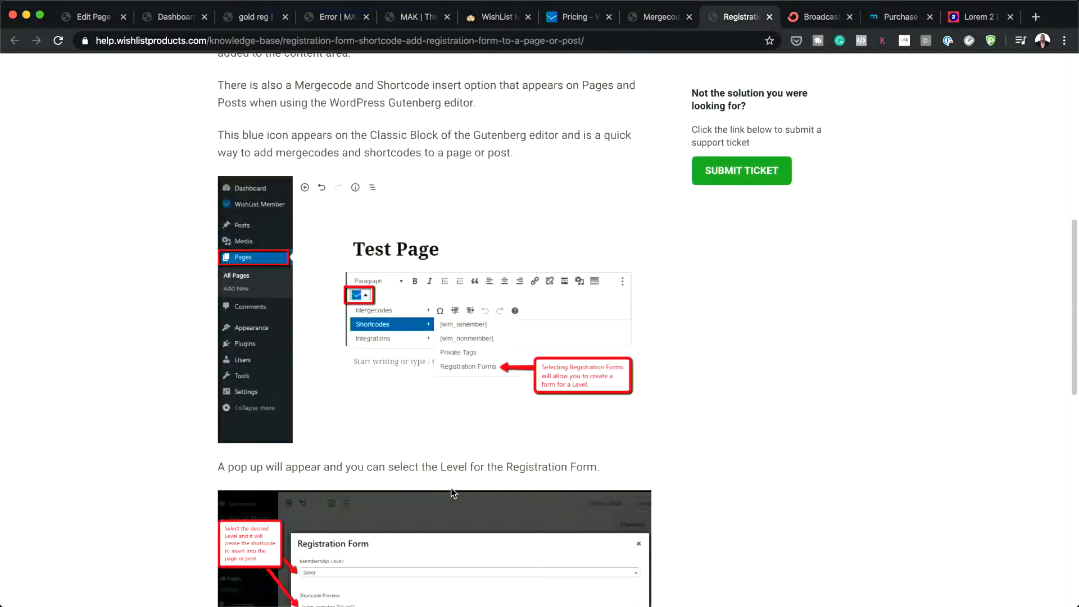
pyautogui.click(613, 40)
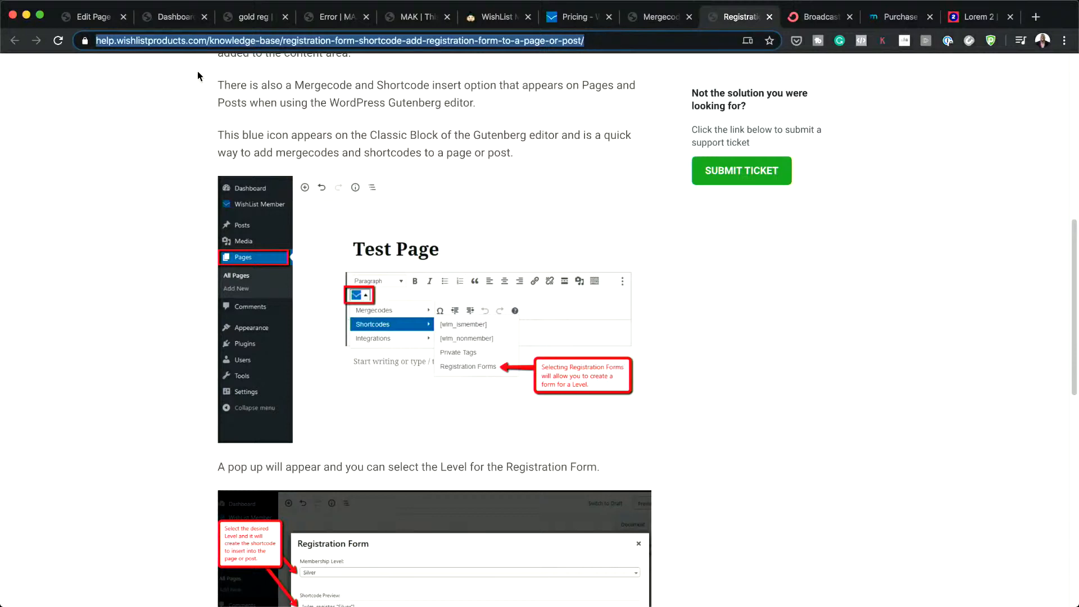
# Leave the Error page editor and open Advanced Options > Registrations, listing the FREE and Copy of FREE forms.
pyautogui.click(92, 16)
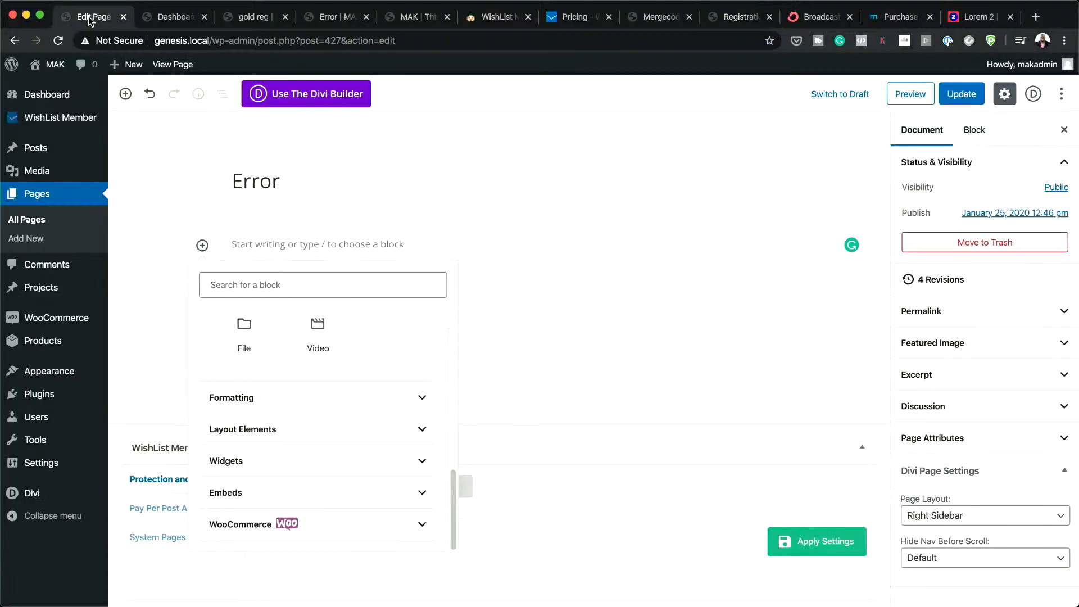
pyautogui.moveTo(73, 121)
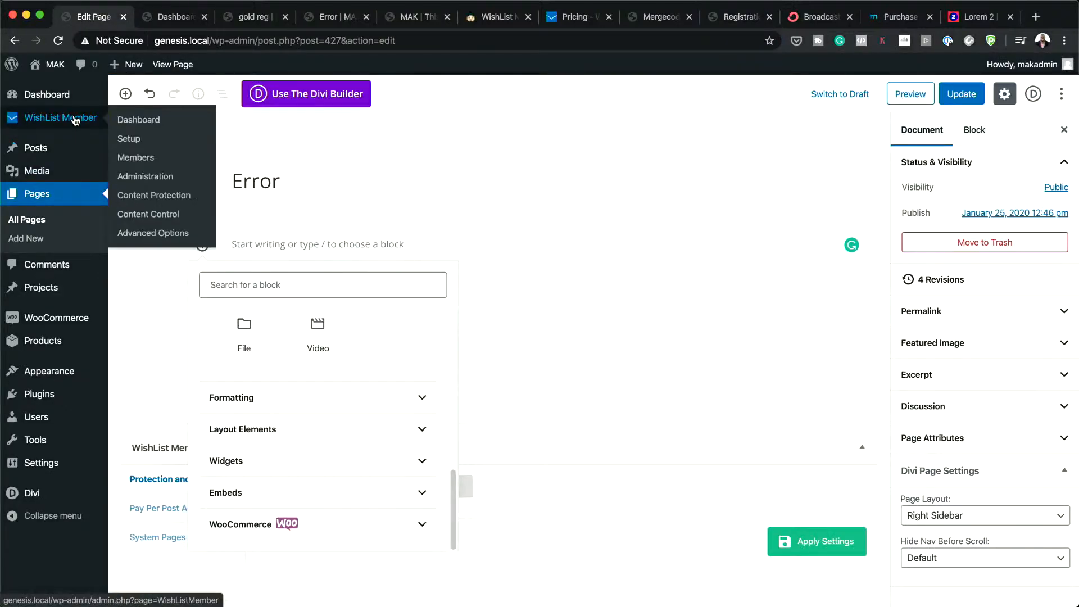
pyautogui.click(152, 124)
pyautogui.click(639, 214)
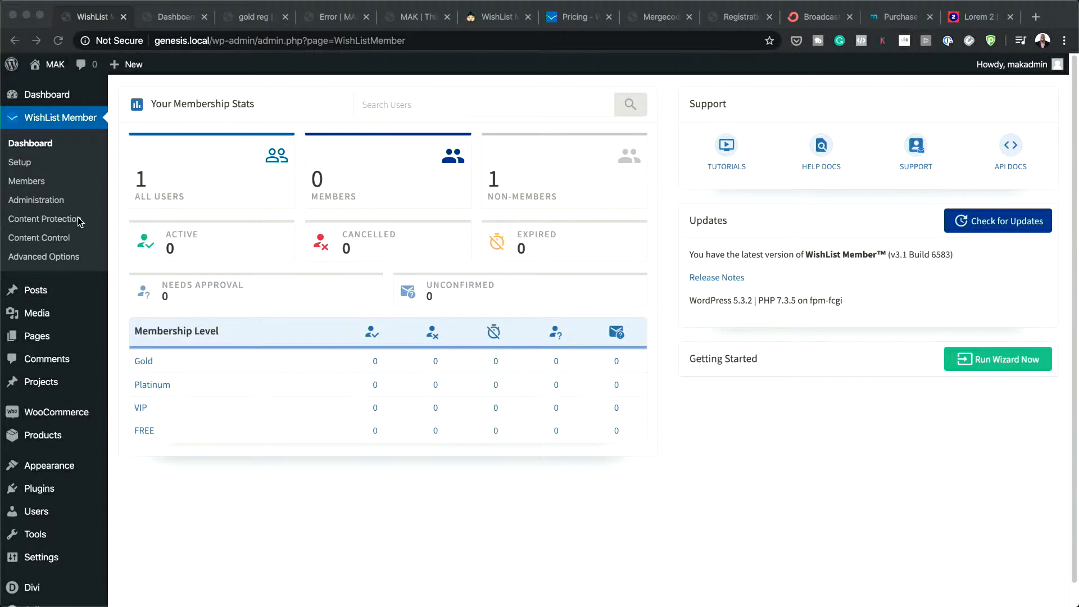
pyautogui.click(63, 257)
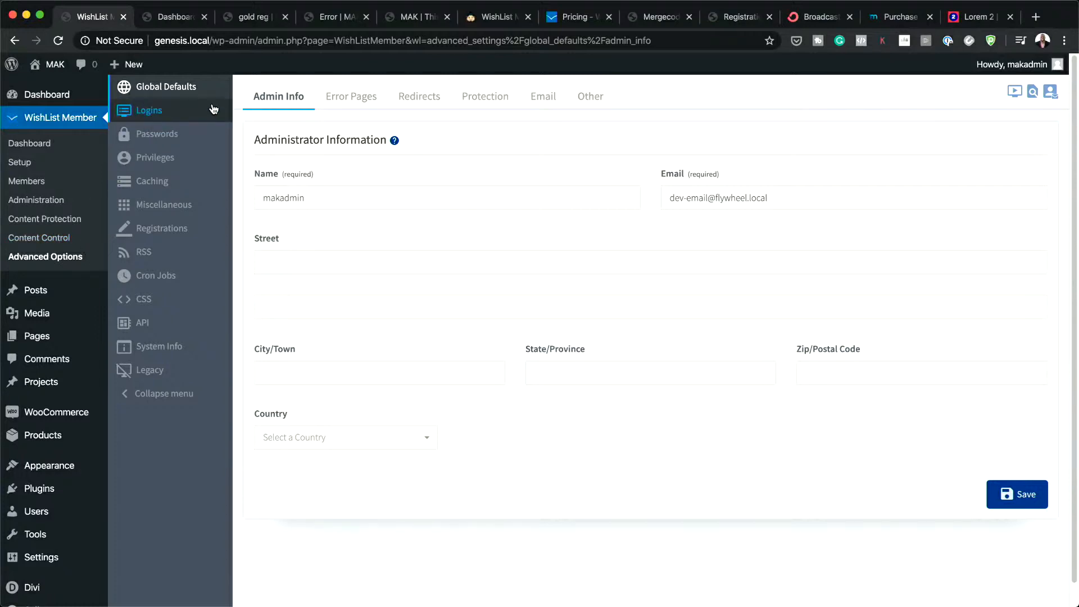
pyautogui.click(182, 236)
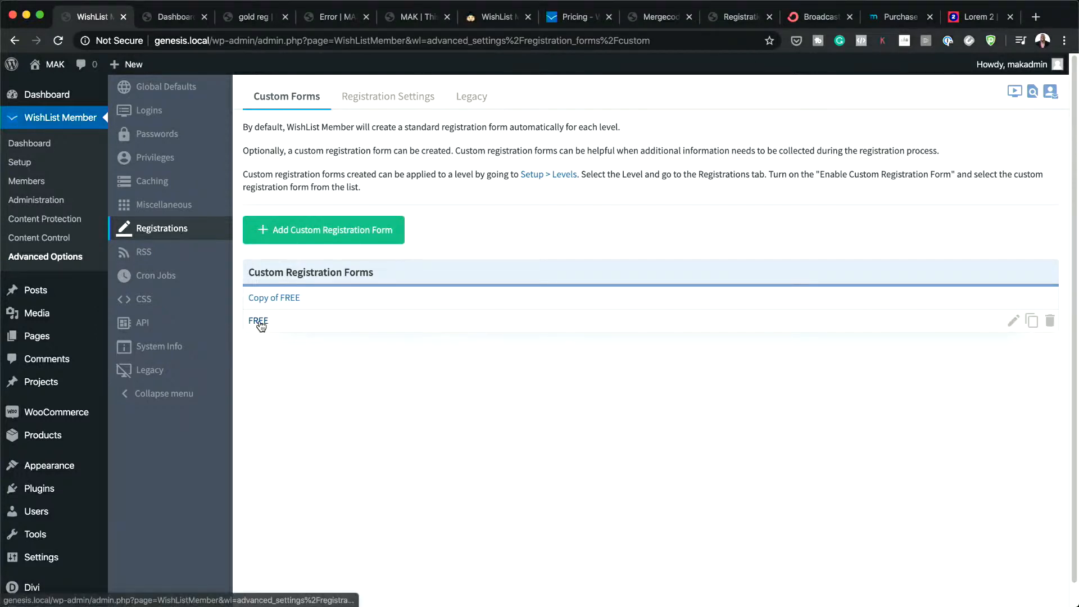
# Delete the First Name and Last Name fields from the FREE registration form.
pyautogui.click(1013, 320)
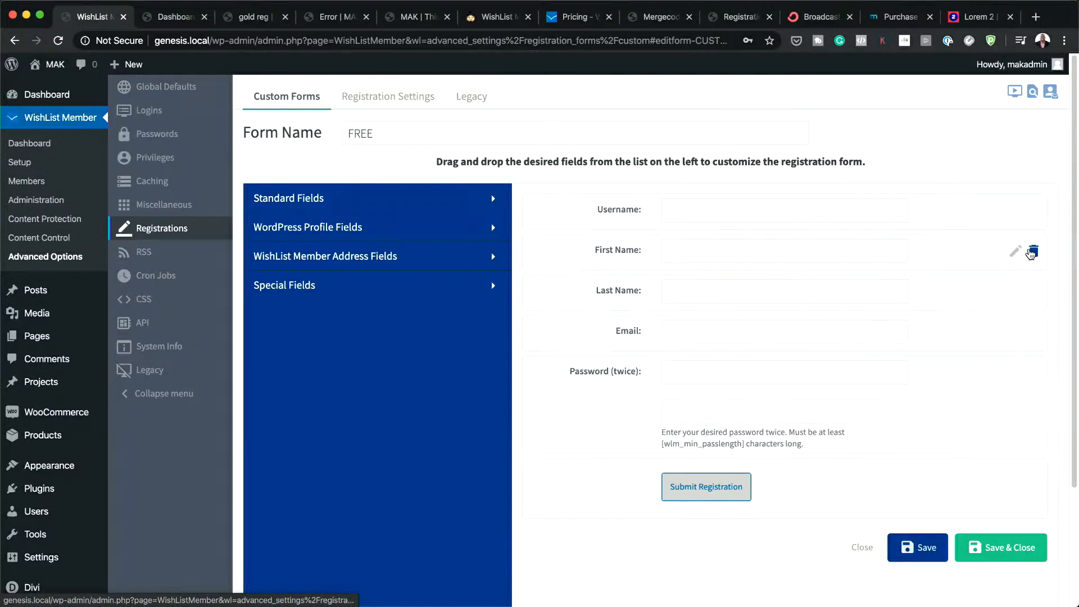
pyautogui.click(1033, 253)
pyautogui.click(957, 254)
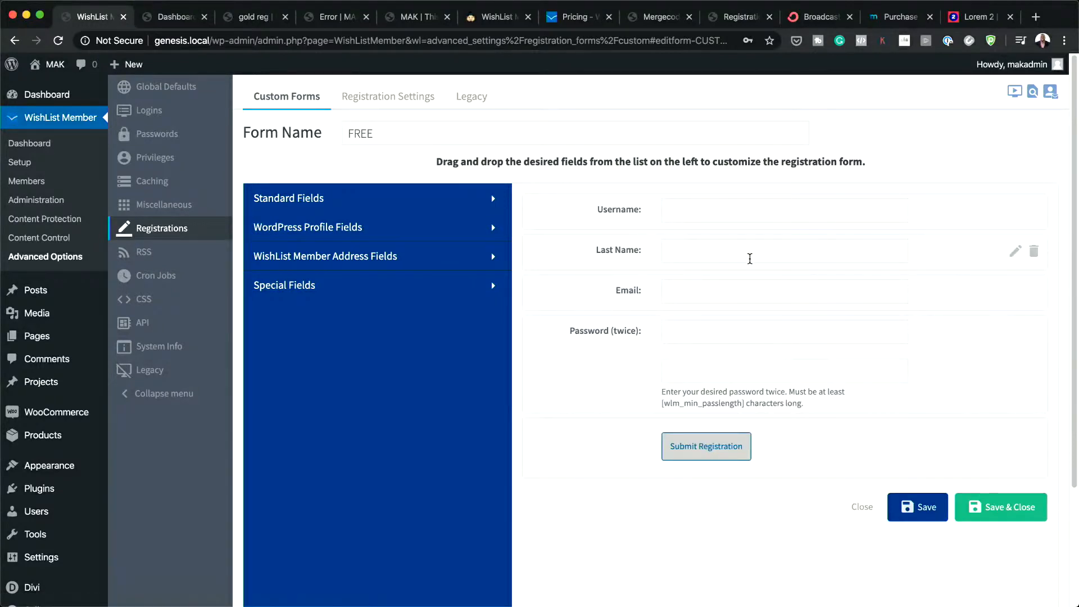
pyautogui.click(1036, 255)
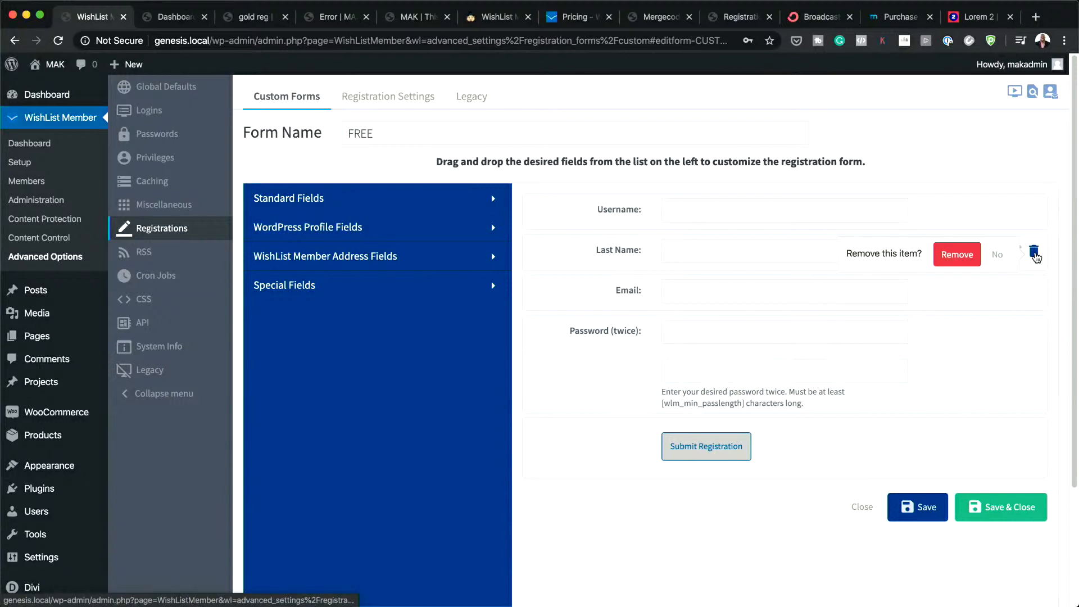
pyautogui.click(957, 254)
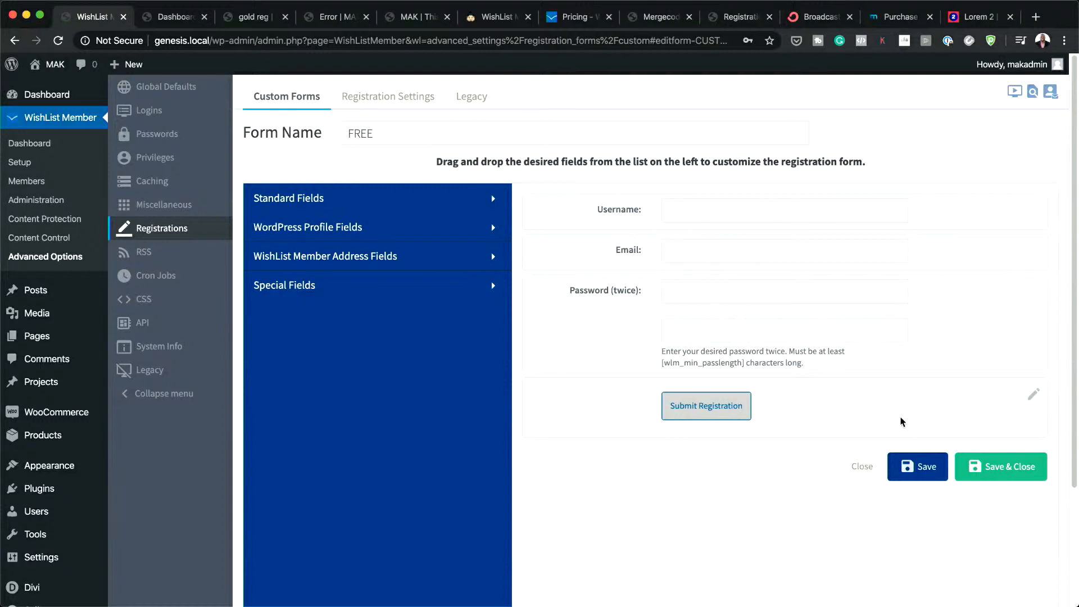
# Save the FREE form, then reopen it to confirm only Username, Email and Password fields remain.
pyautogui.click(989, 467)
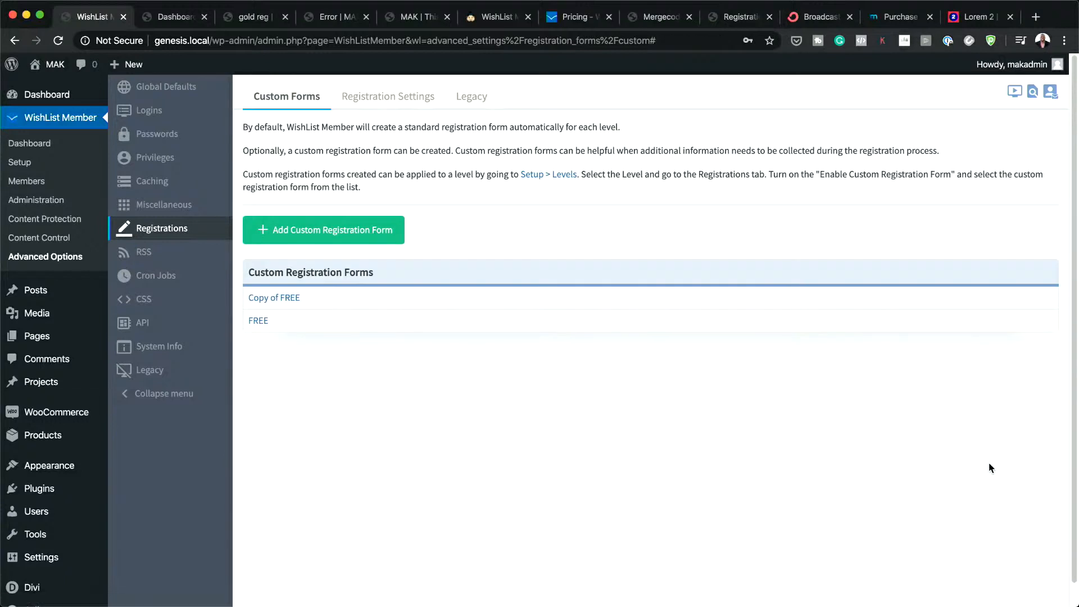
pyautogui.click(1014, 322)
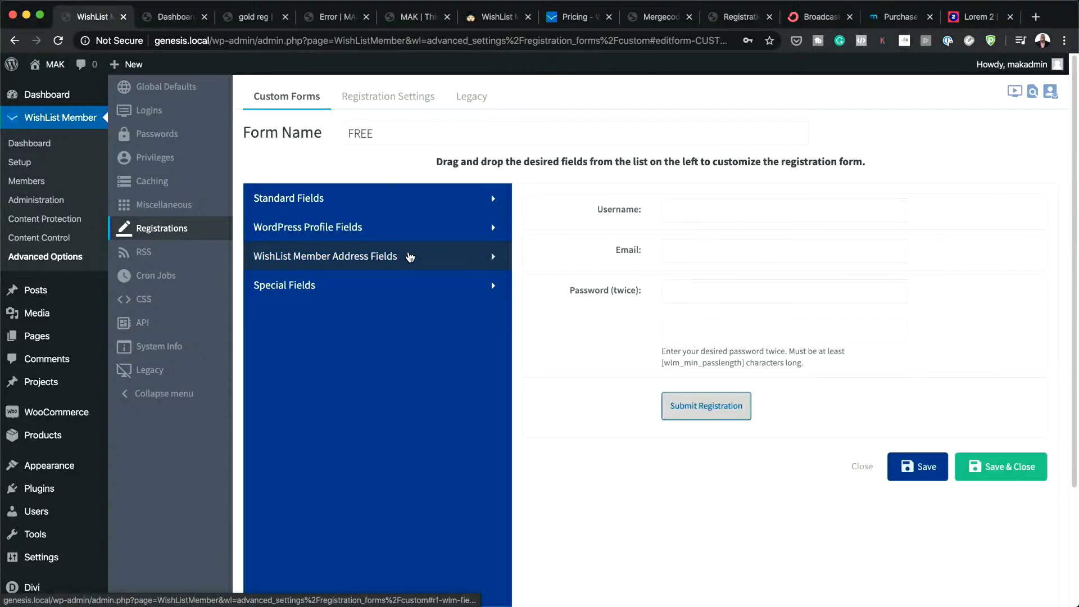
pyautogui.moveTo(947, 409)
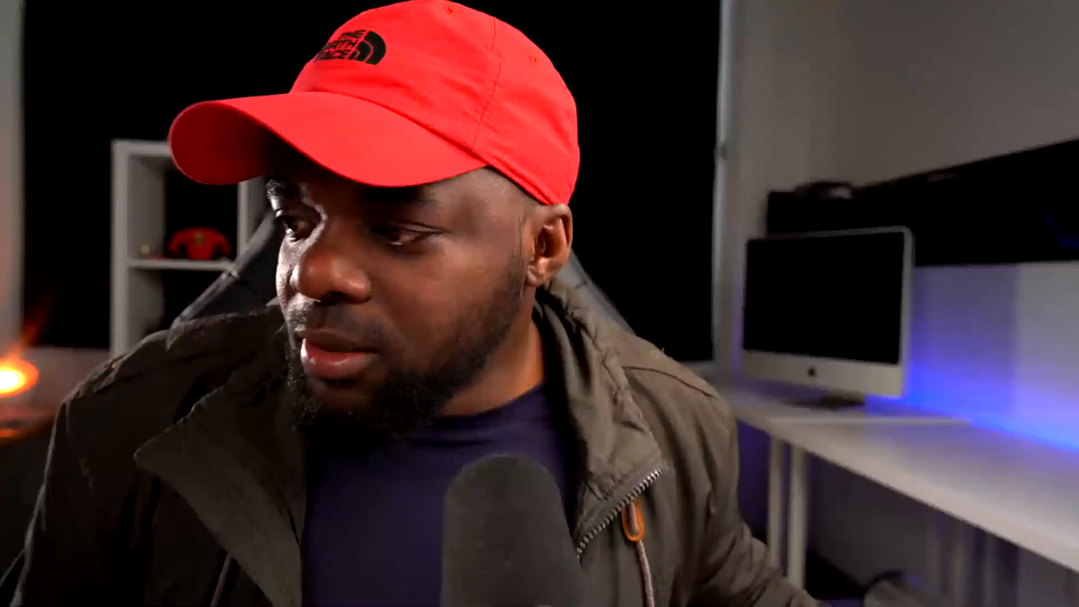
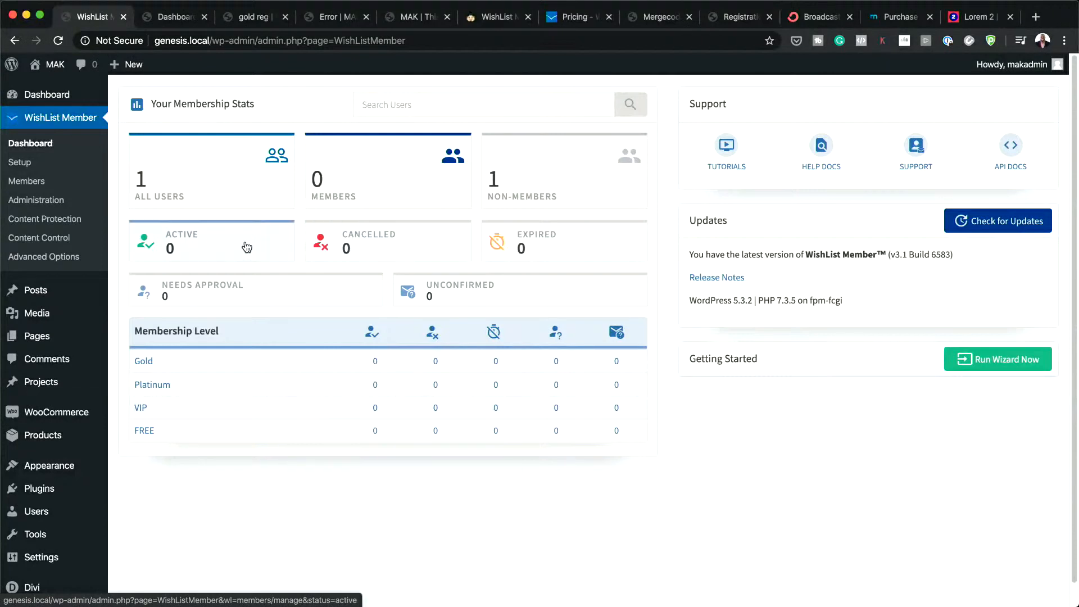
# Glance at members needing approval, check for plugin updates, and launch the Getting Started Wizard.
pyautogui.click(270, 292)
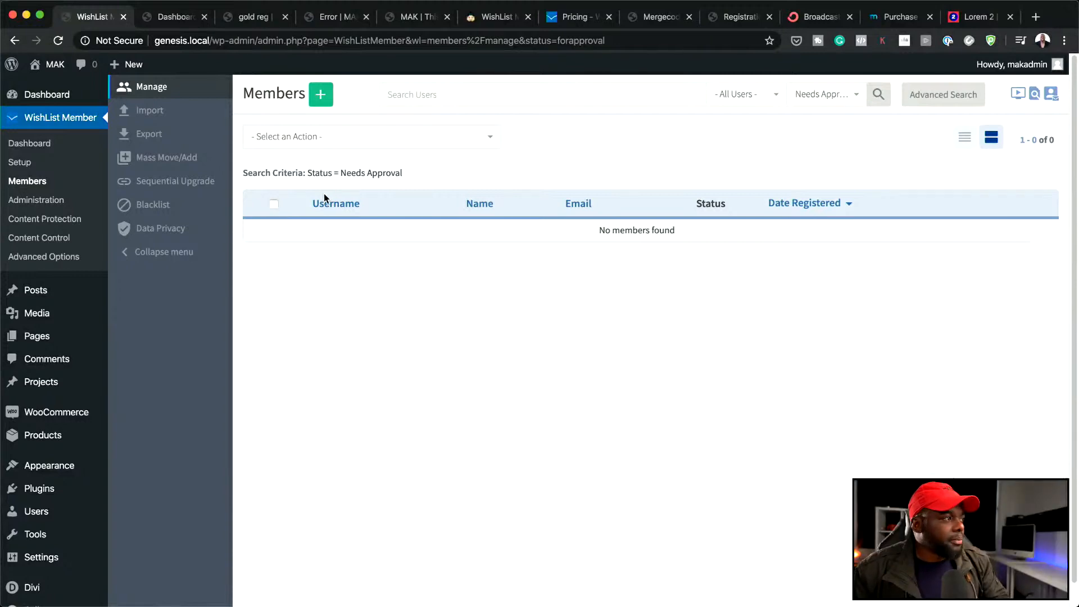
pyautogui.click(15, 43)
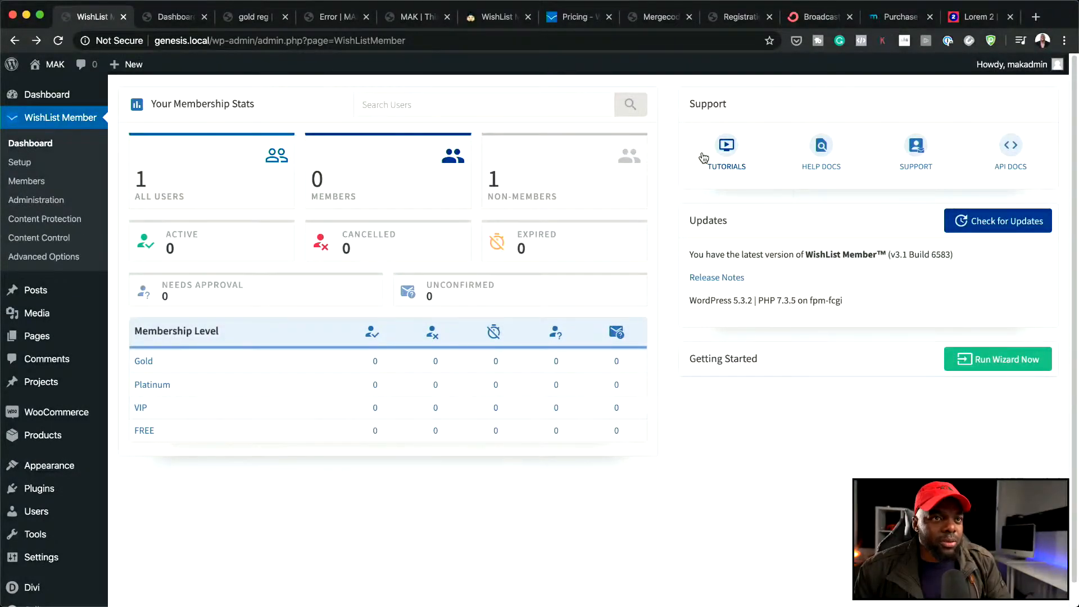
pyautogui.click(1014, 227)
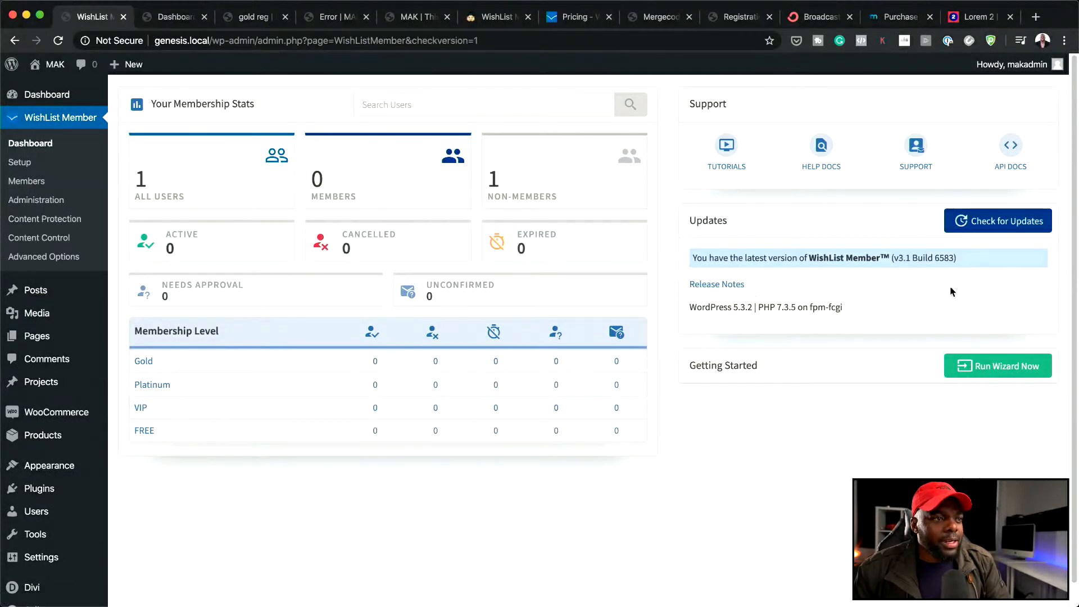
pyautogui.click(1010, 370)
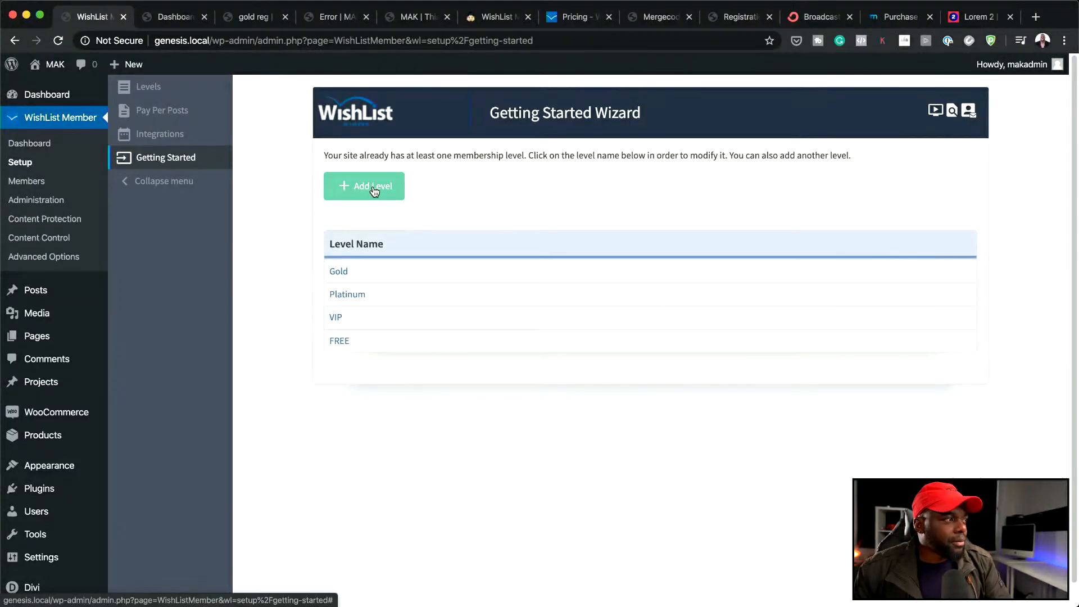
# Start a new membership level named 'test' with access to All Posts.
pyautogui.click(374, 191)
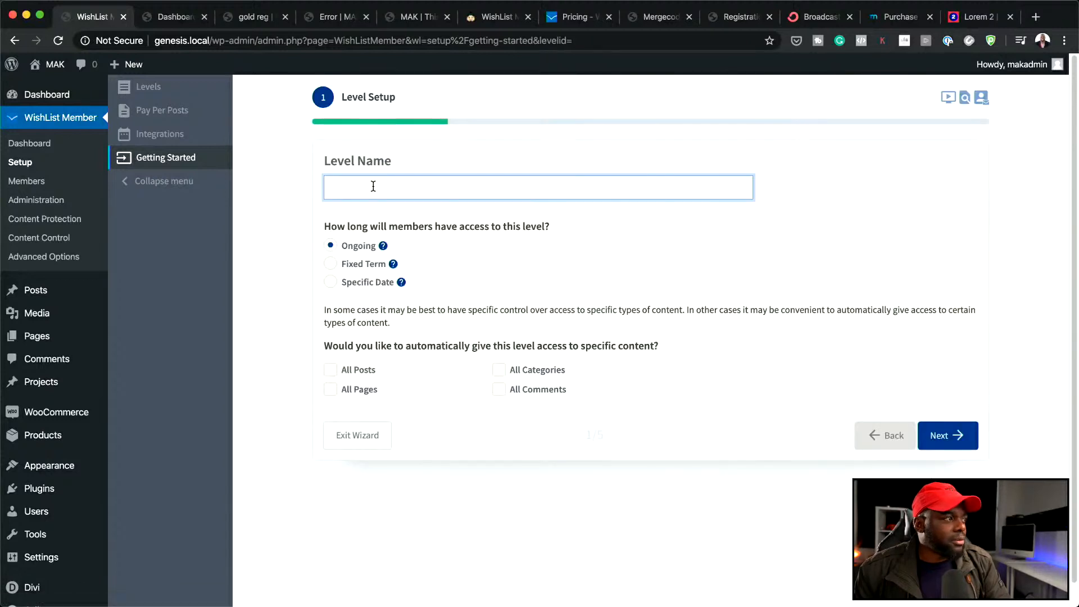
pyautogui.click(373, 186)
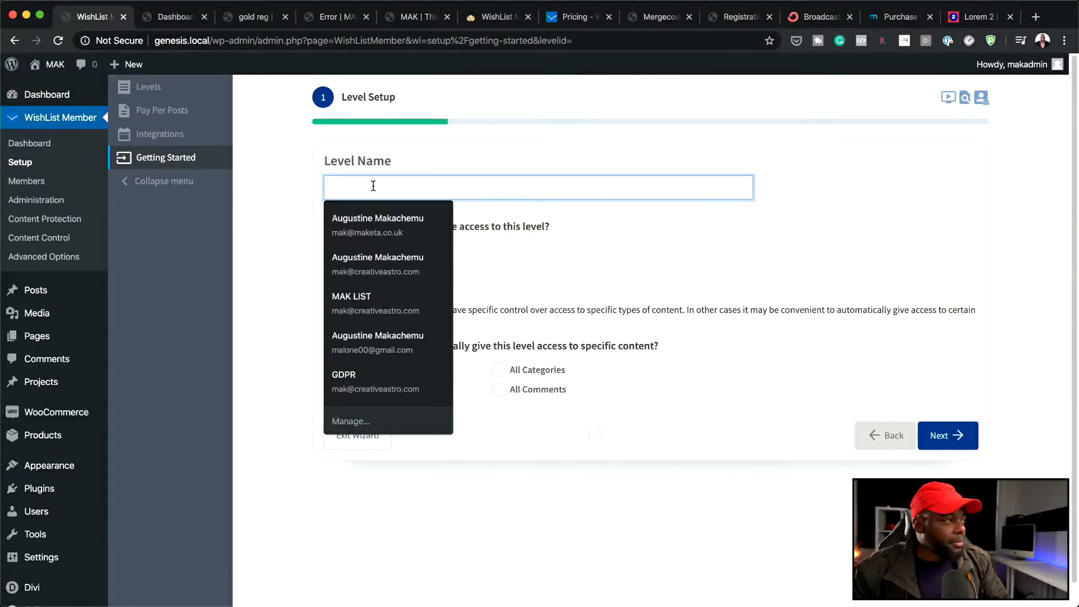
pyautogui.write('test')
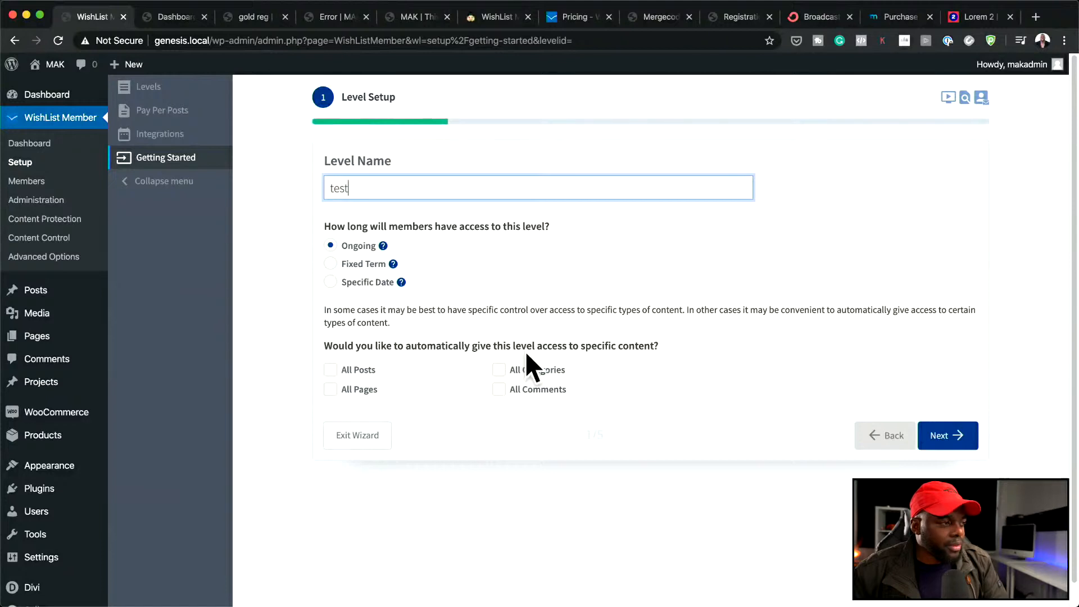
pyautogui.click(336, 374)
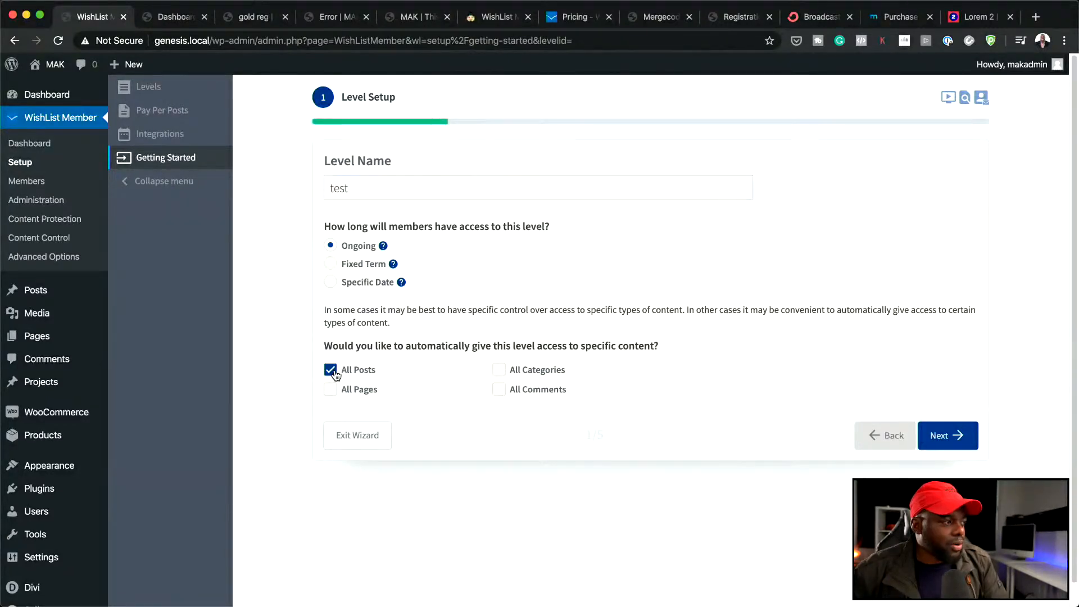
pyautogui.click(950, 436)
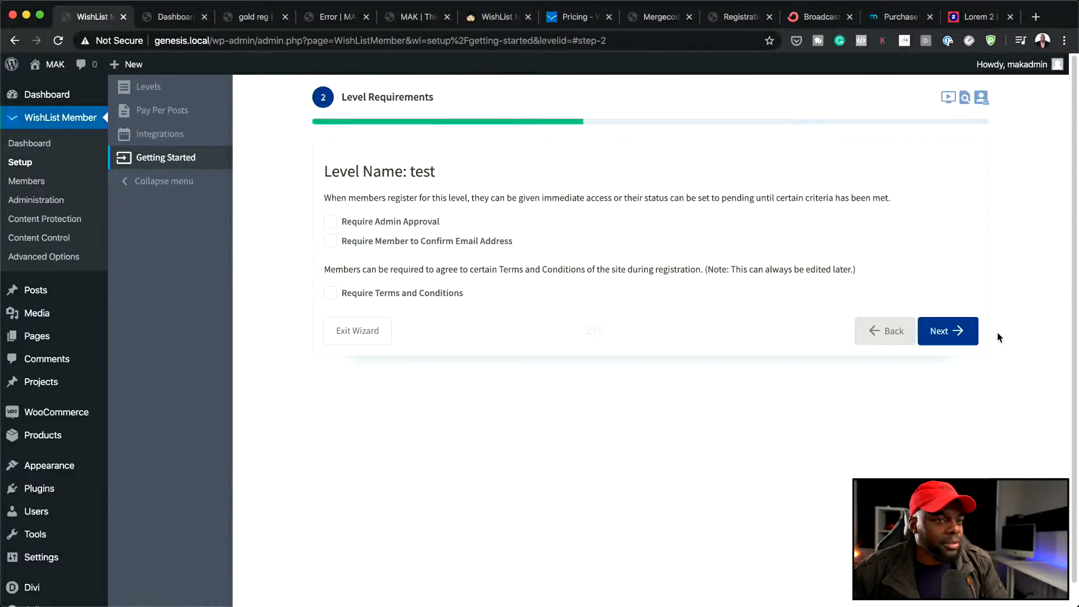
# Step through protection, email and integrations, then exit the wizard discarding the level.
pyautogui.click(947, 331)
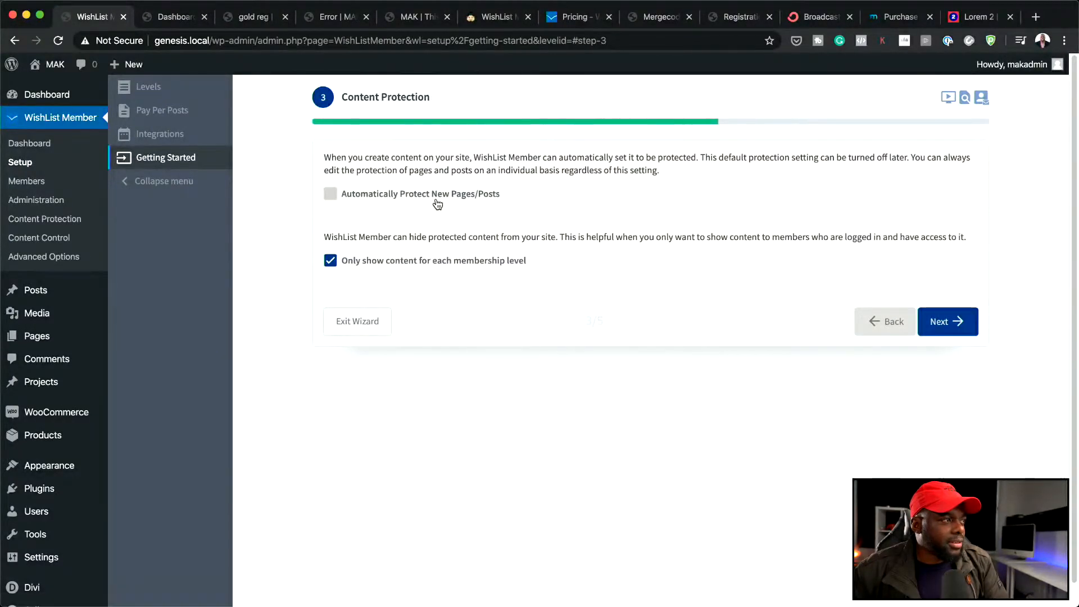
pyautogui.click(952, 325)
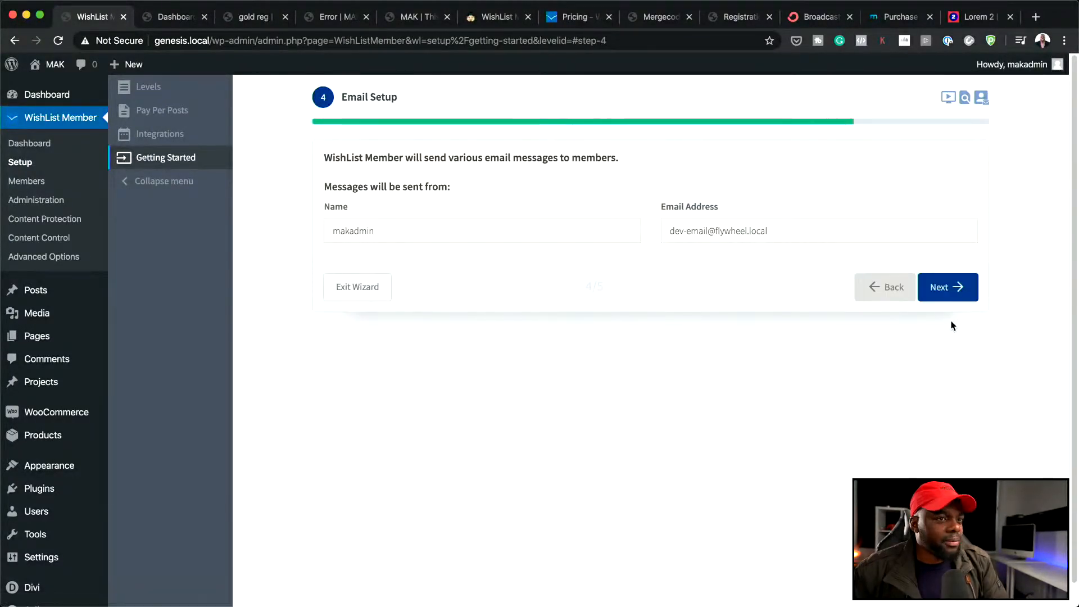
pyautogui.click(945, 289)
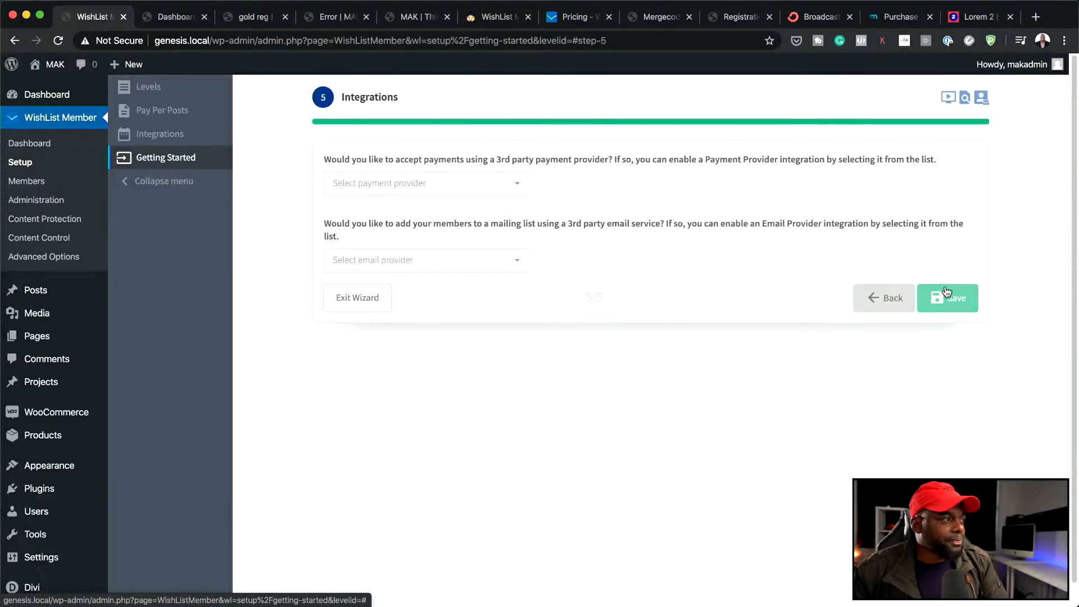
pyautogui.click(387, 309)
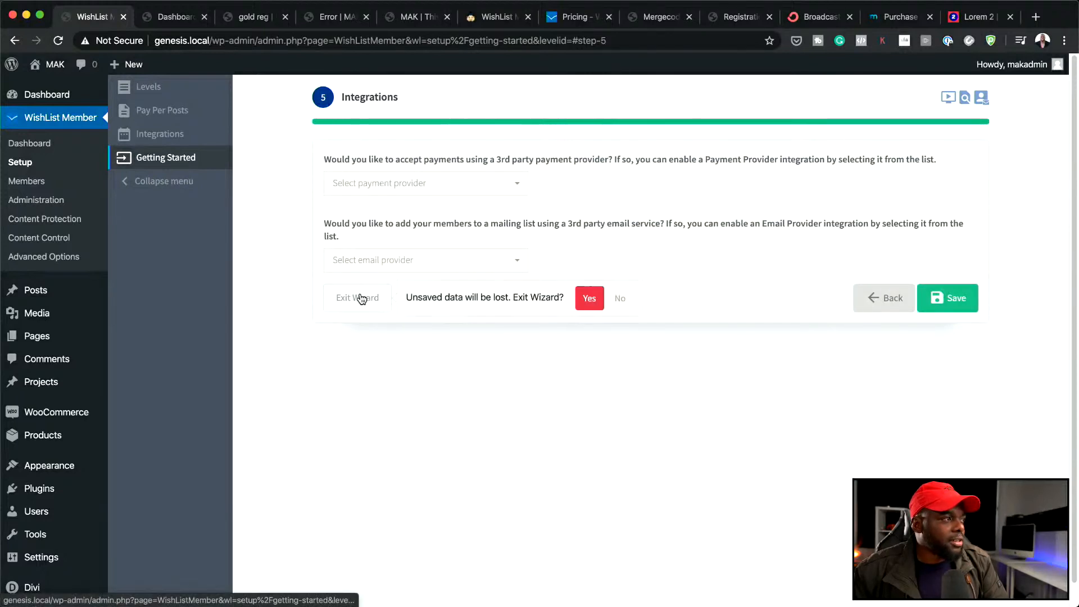
pyautogui.click(590, 297)
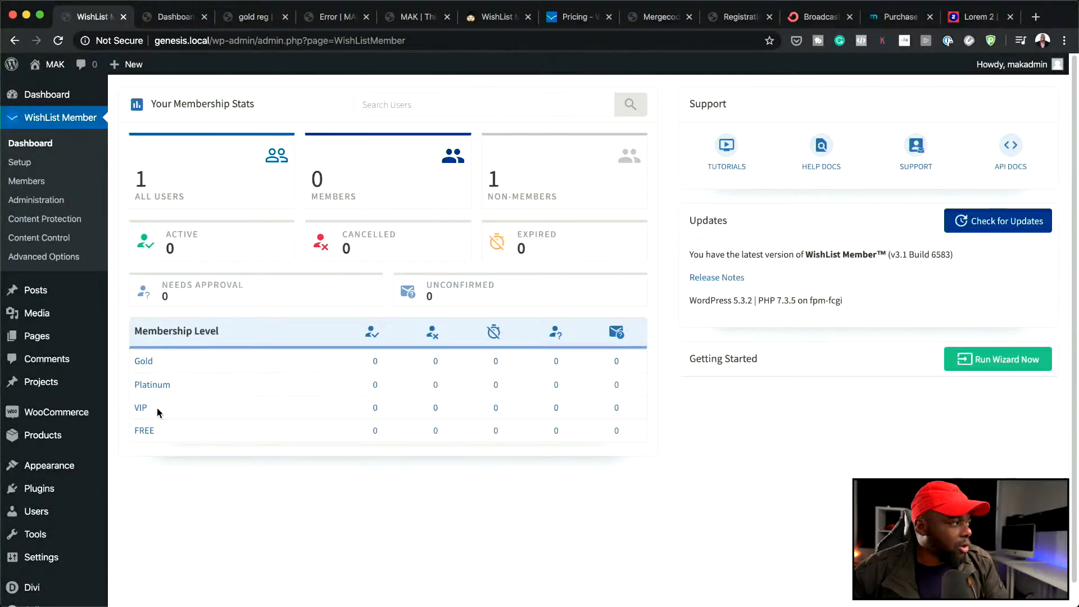
# Visit the Setup, Getting Started, Members and Broadcasts pages, ending on post Content Protection.
pyautogui.click(34, 169)
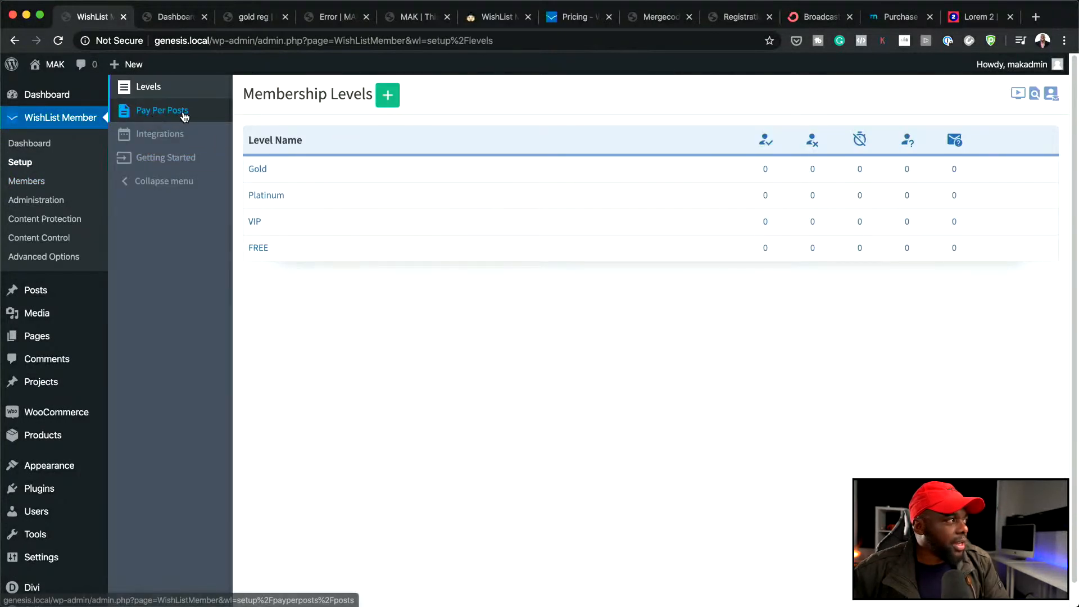
pyautogui.click(174, 164)
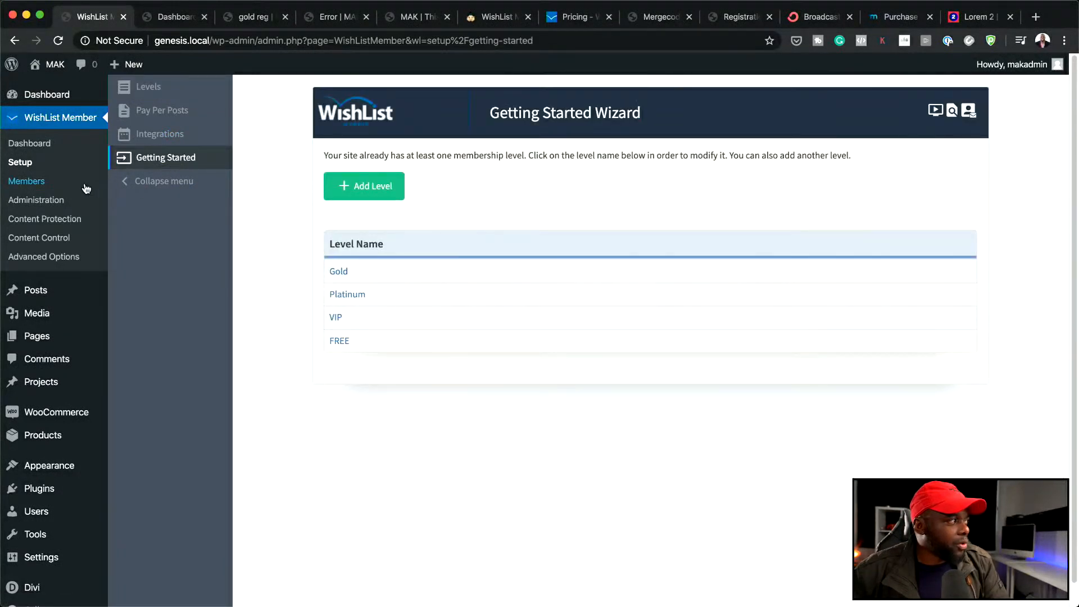
pyautogui.click(44, 183)
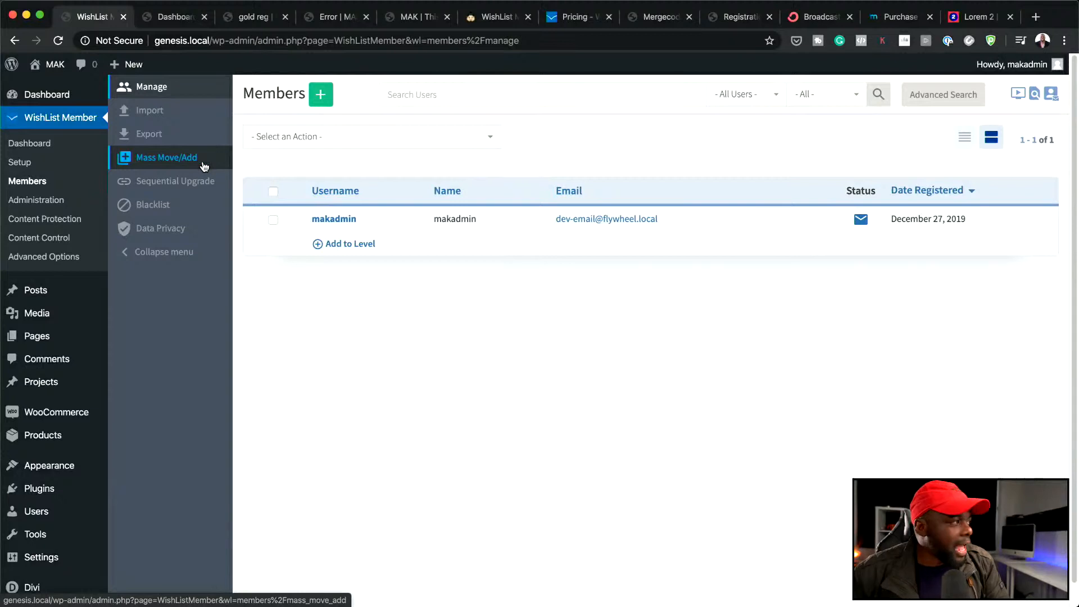
pyautogui.click(55, 203)
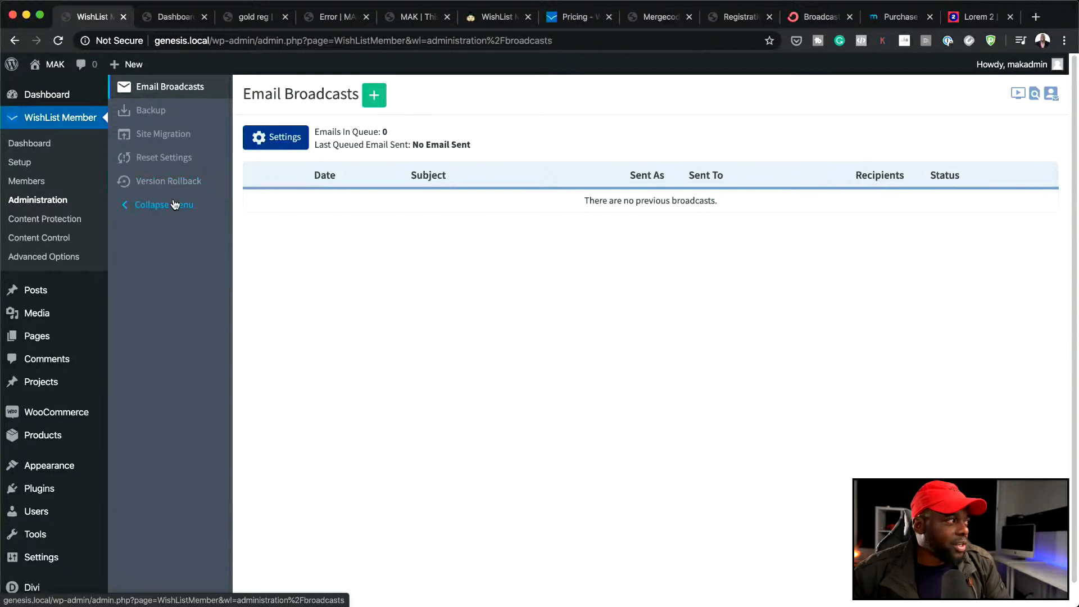
pyautogui.click(84, 220)
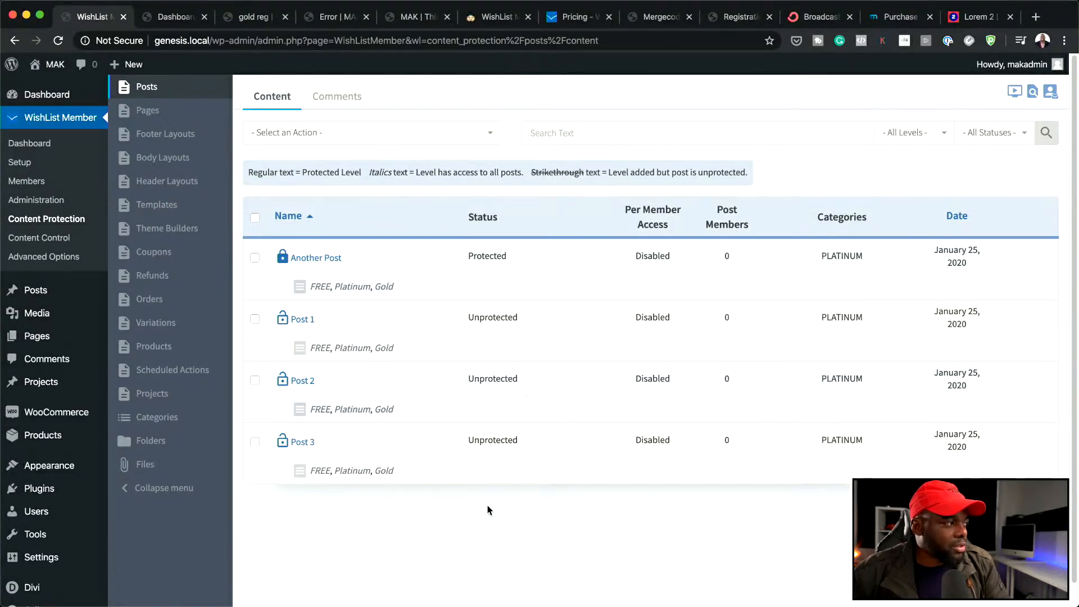
# Make product Test Protected for the Platinum level, then open Advanced Options Error Pages.
pyautogui.click(195, 350)
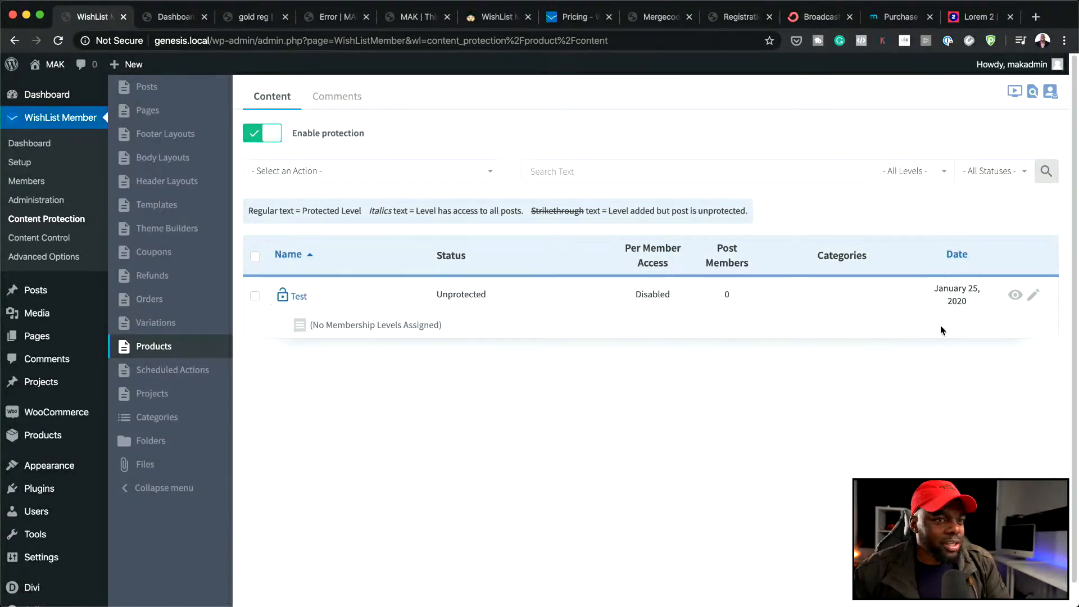
pyautogui.click(1034, 295)
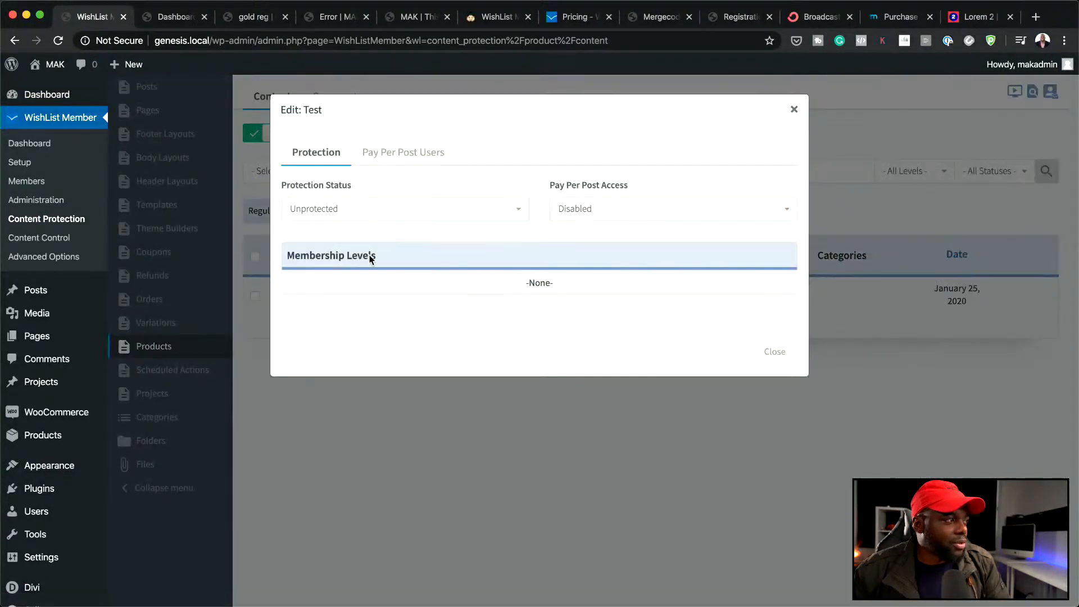
pyautogui.click(349, 211)
pyautogui.click(355, 250)
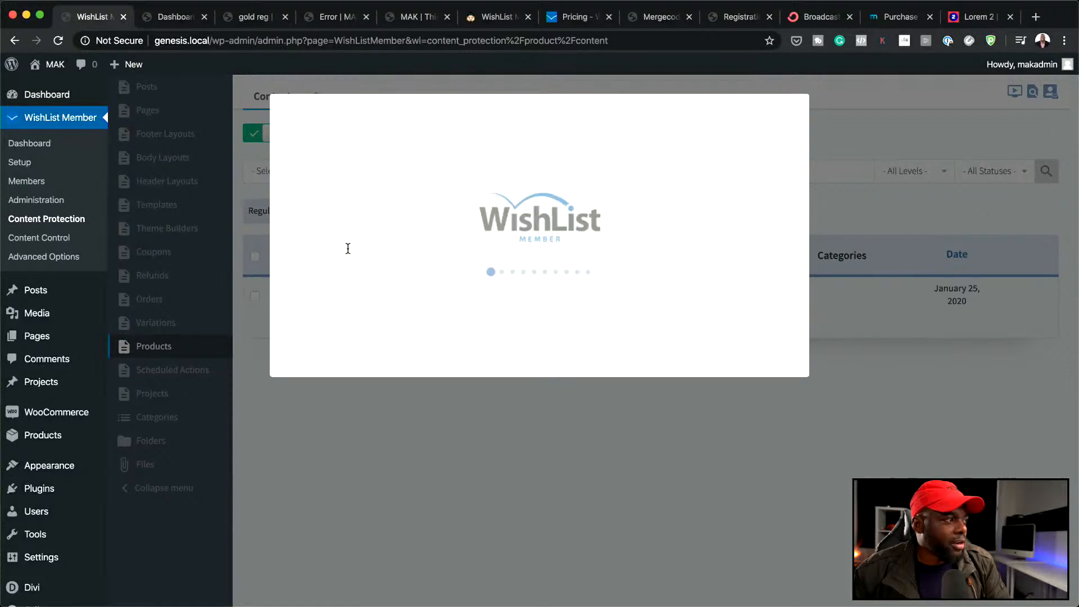
pyautogui.click(436, 273)
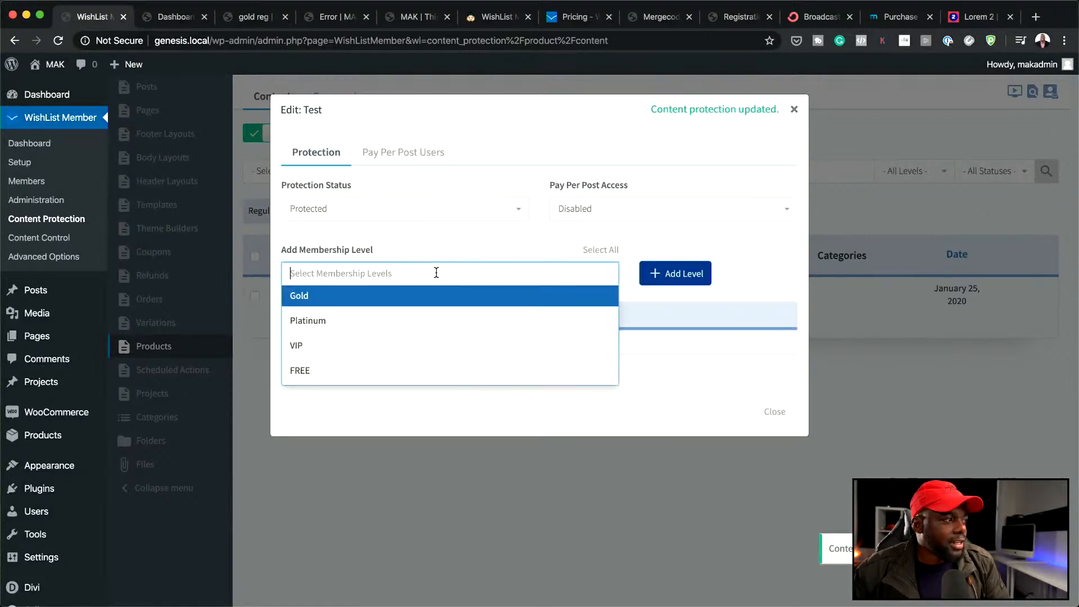
pyautogui.click(369, 324)
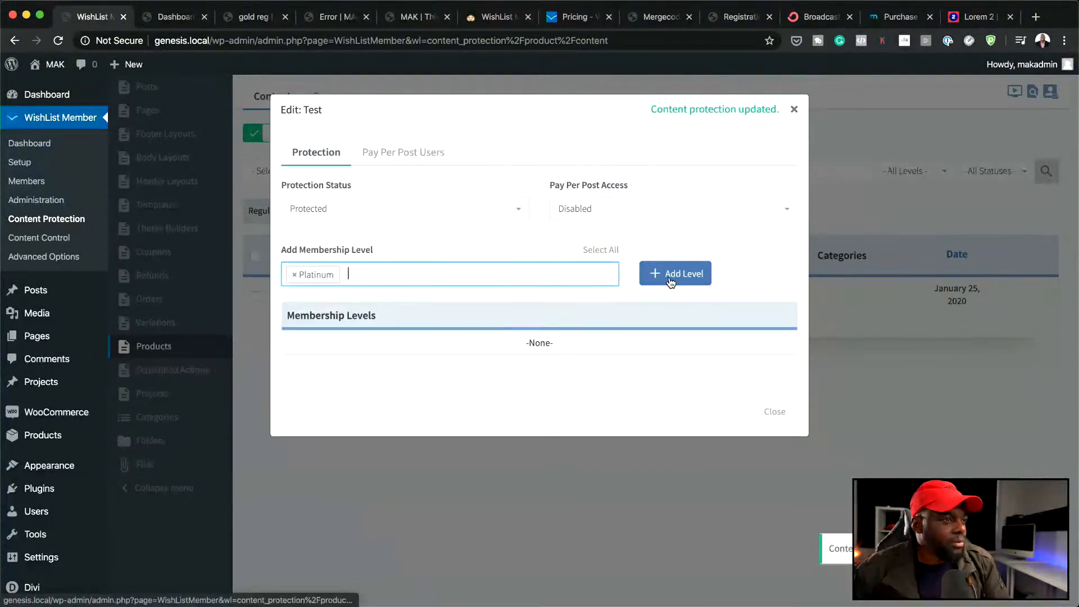
pyautogui.click(776, 414)
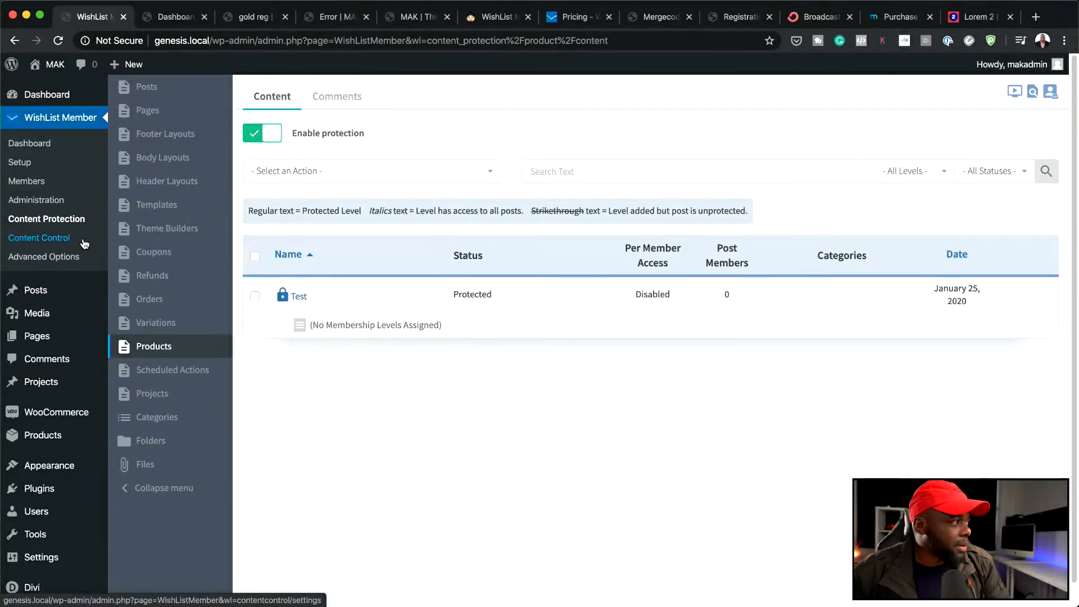
pyautogui.click(67, 257)
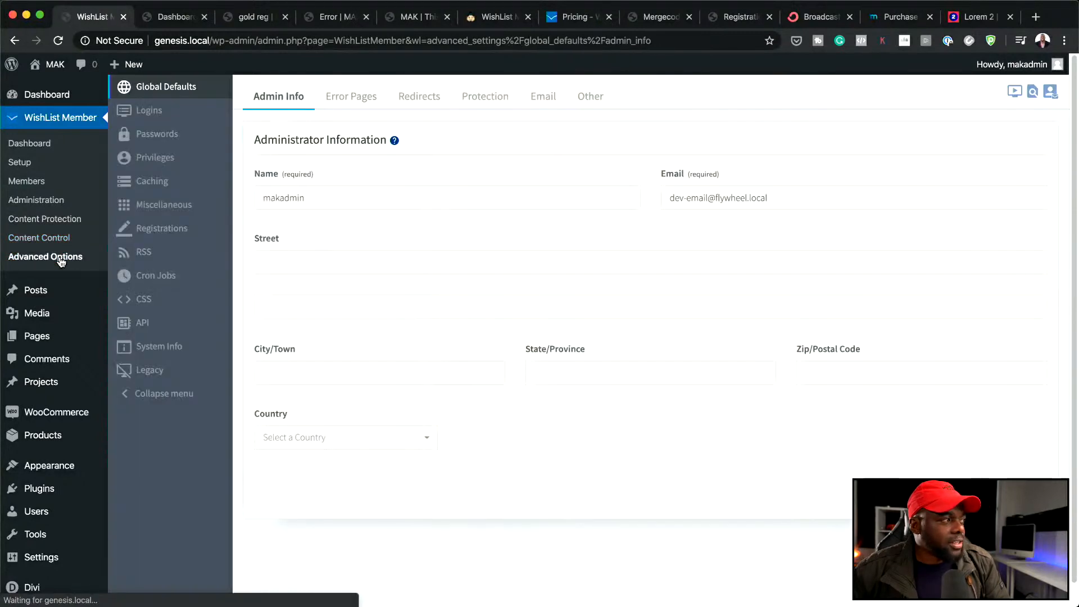
pyautogui.click(362, 101)
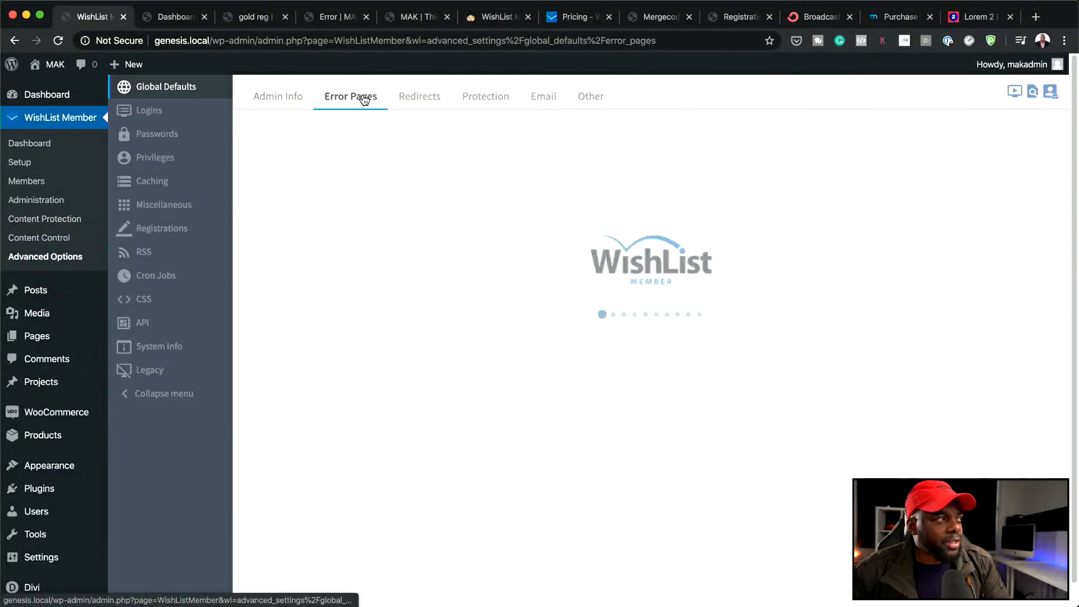